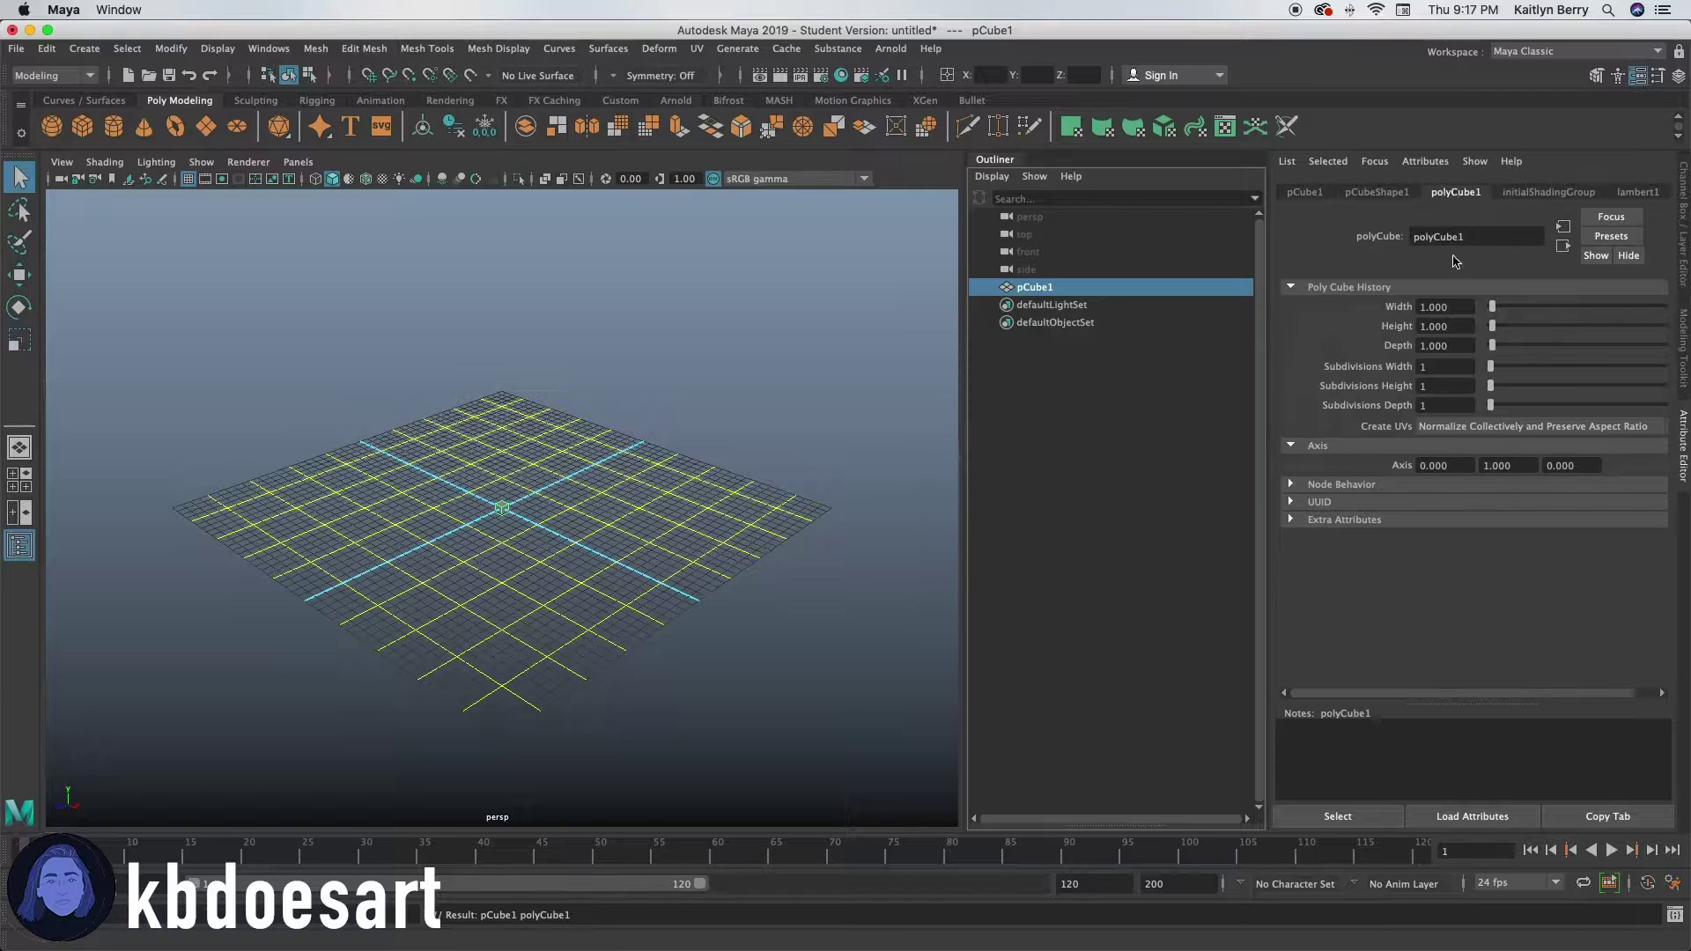
# - Set the polygon cube's width, height and depth to 4
pyautogui.press('Tab')
pyautogui.write('4')
pyautogui.press('Tab')
pyautogui.write('4')
pyautogui.click(604, 564)
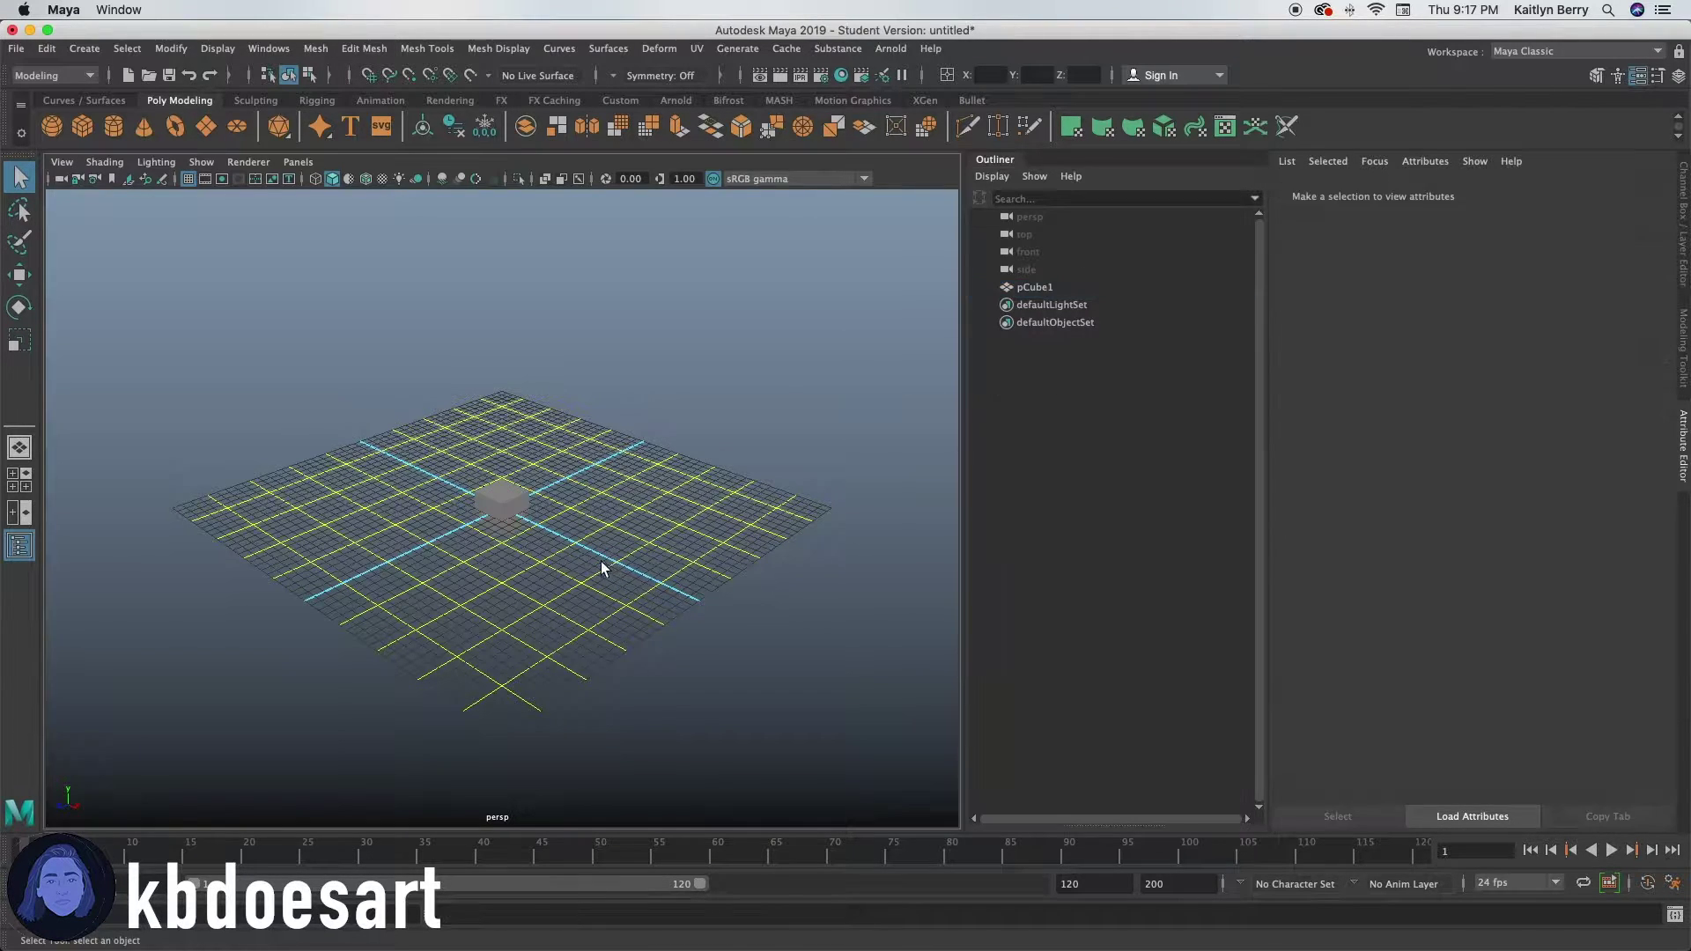
# - Stretch the cube into a longer box by setting its depth to 6
pyautogui.keyDown('alt'); pyautogui.moveTo(477, 588); pyautogui.dragTo(411, 586); pyautogui.keyUp('alt')
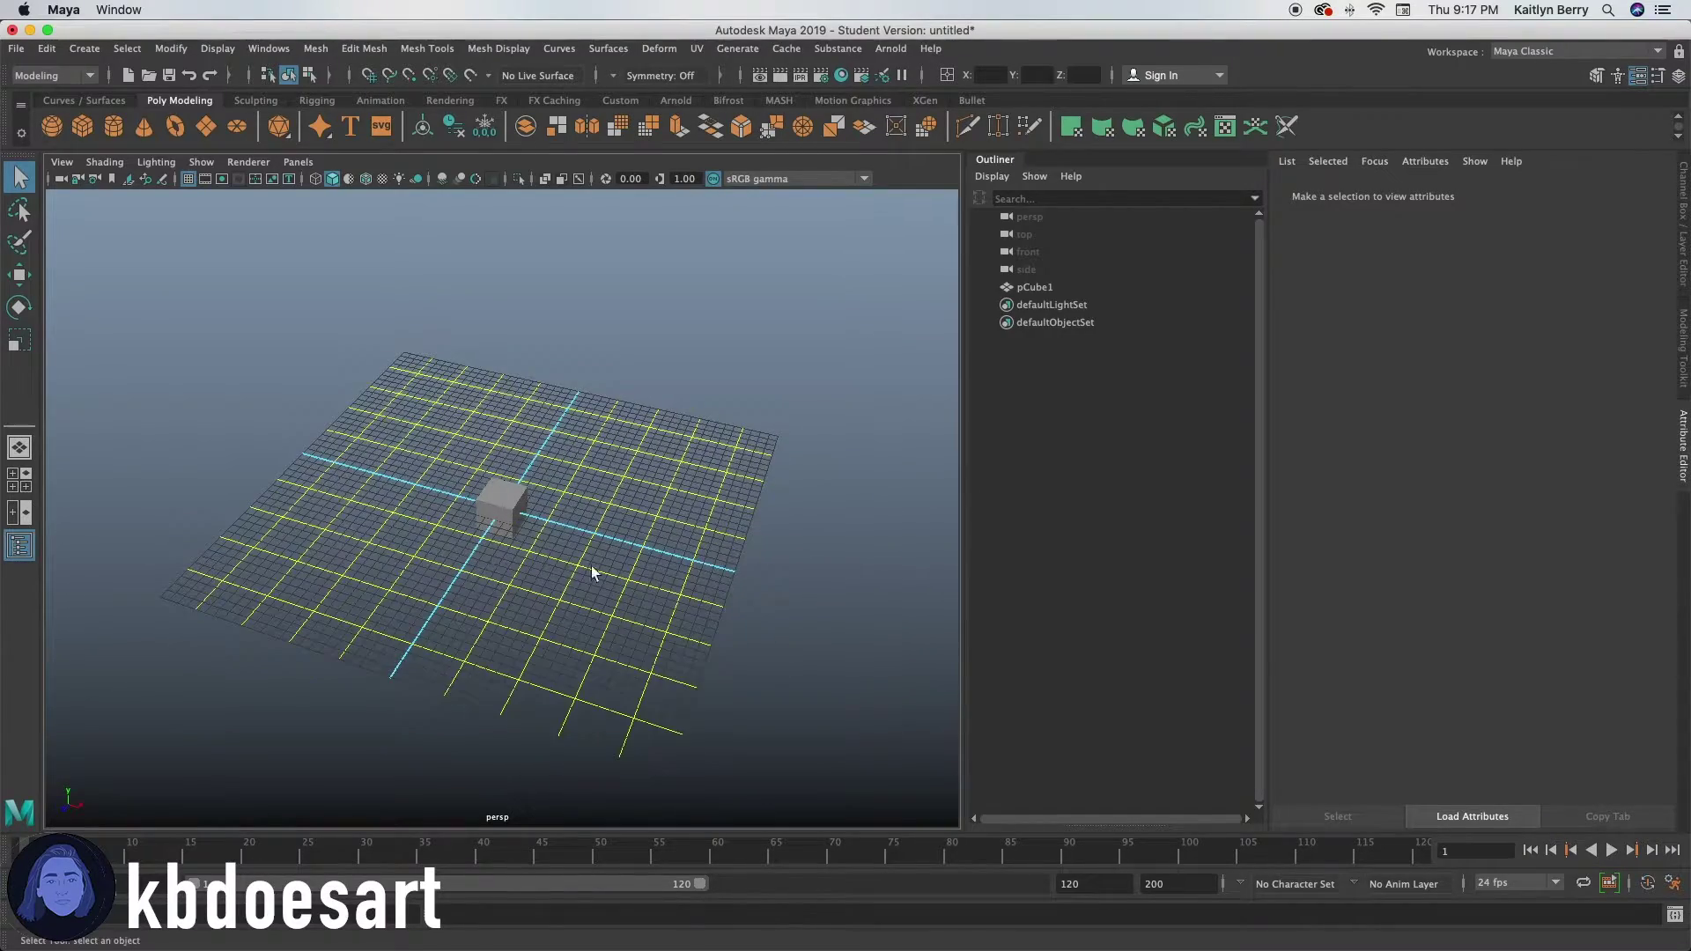
pyautogui.keyDown('alt'); pyautogui.moveTo(630, 563); pyautogui.dragTo(981, 527, button='right'); pyautogui.keyUp('alt')
pyautogui.keyDown('alt'); pyautogui.moveTo(574, 722); pyautogui.dragTo(581, 637); pyautogui.keyUp('alt')
pyautogui.keyDown('alt'); pyautogui.moveTo(583, 634); pyautogui.dragTo(782, 576, button='right'); pyautogui.keyUp('alt')
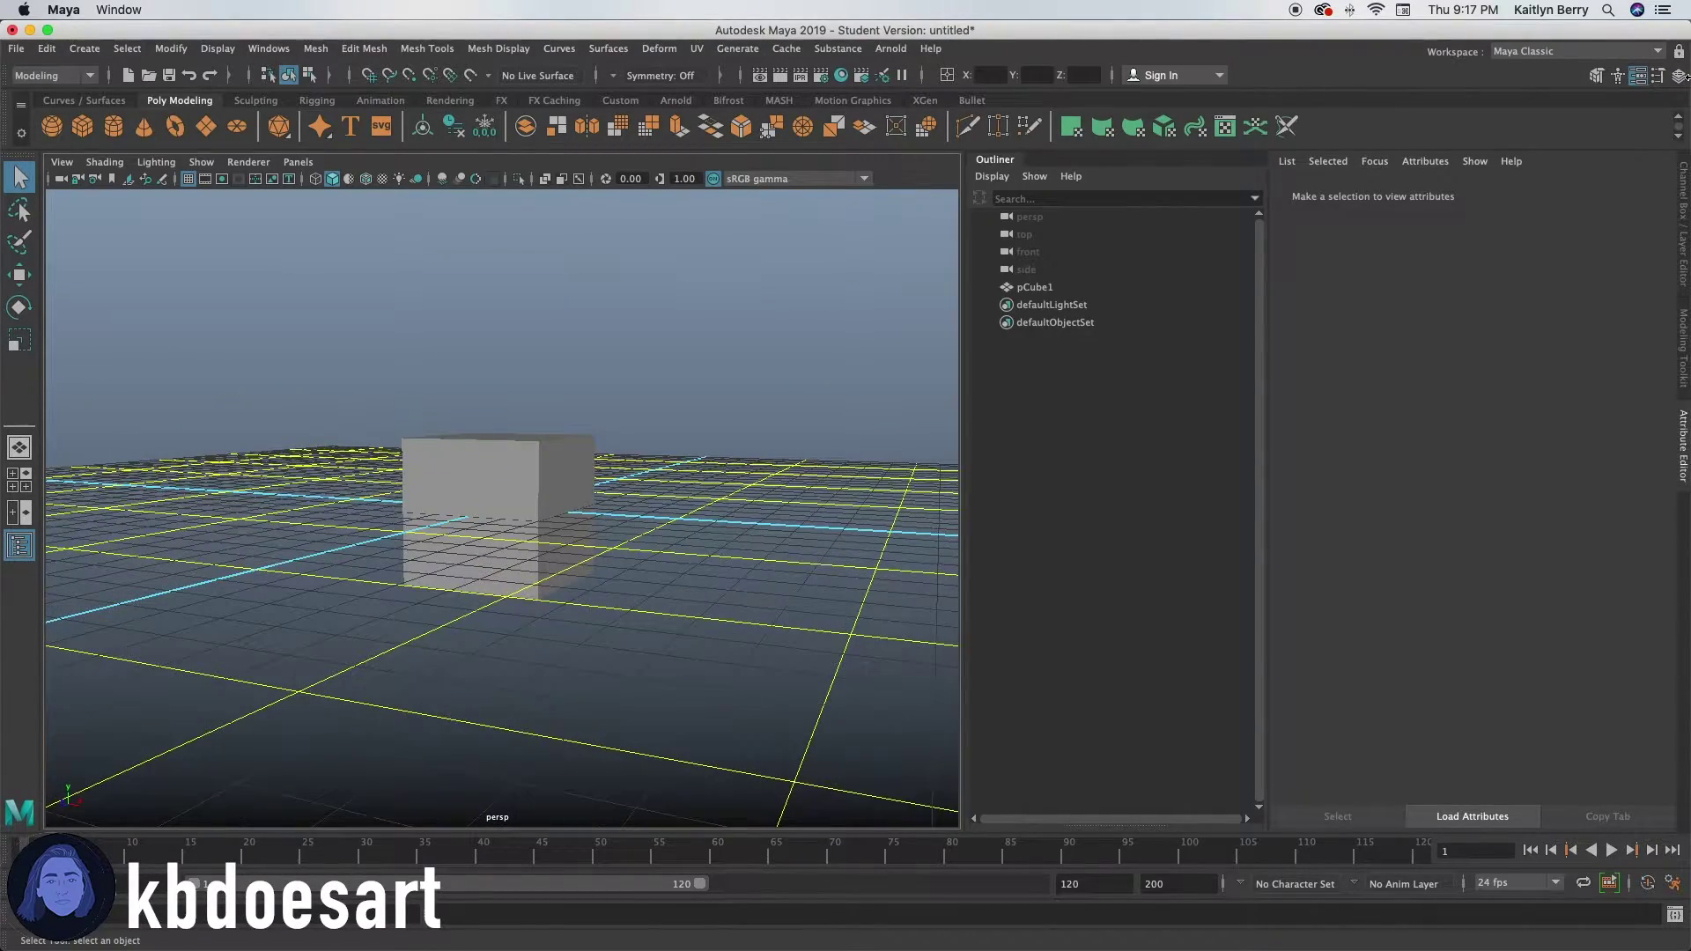
pyautogui.click(501, 471)
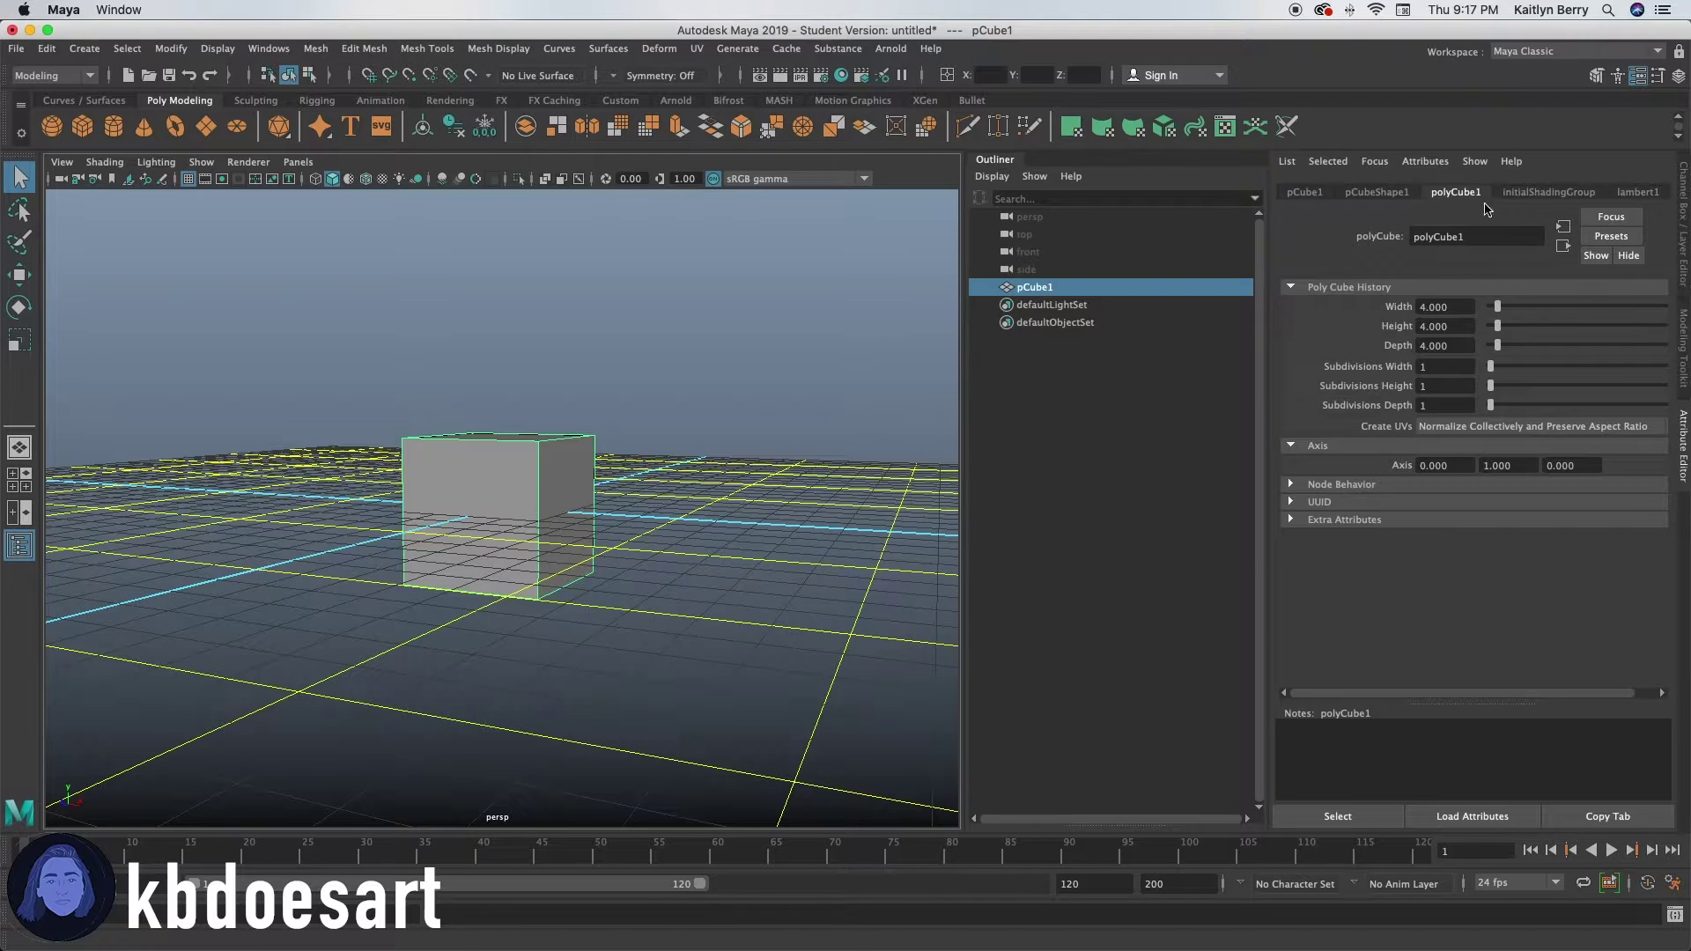
pyautogui.keyDown('alt'); pyautogui.moveTo(616, 558); pyautogui.dragTo(561, 573); pyautogui.keyUp('alt')
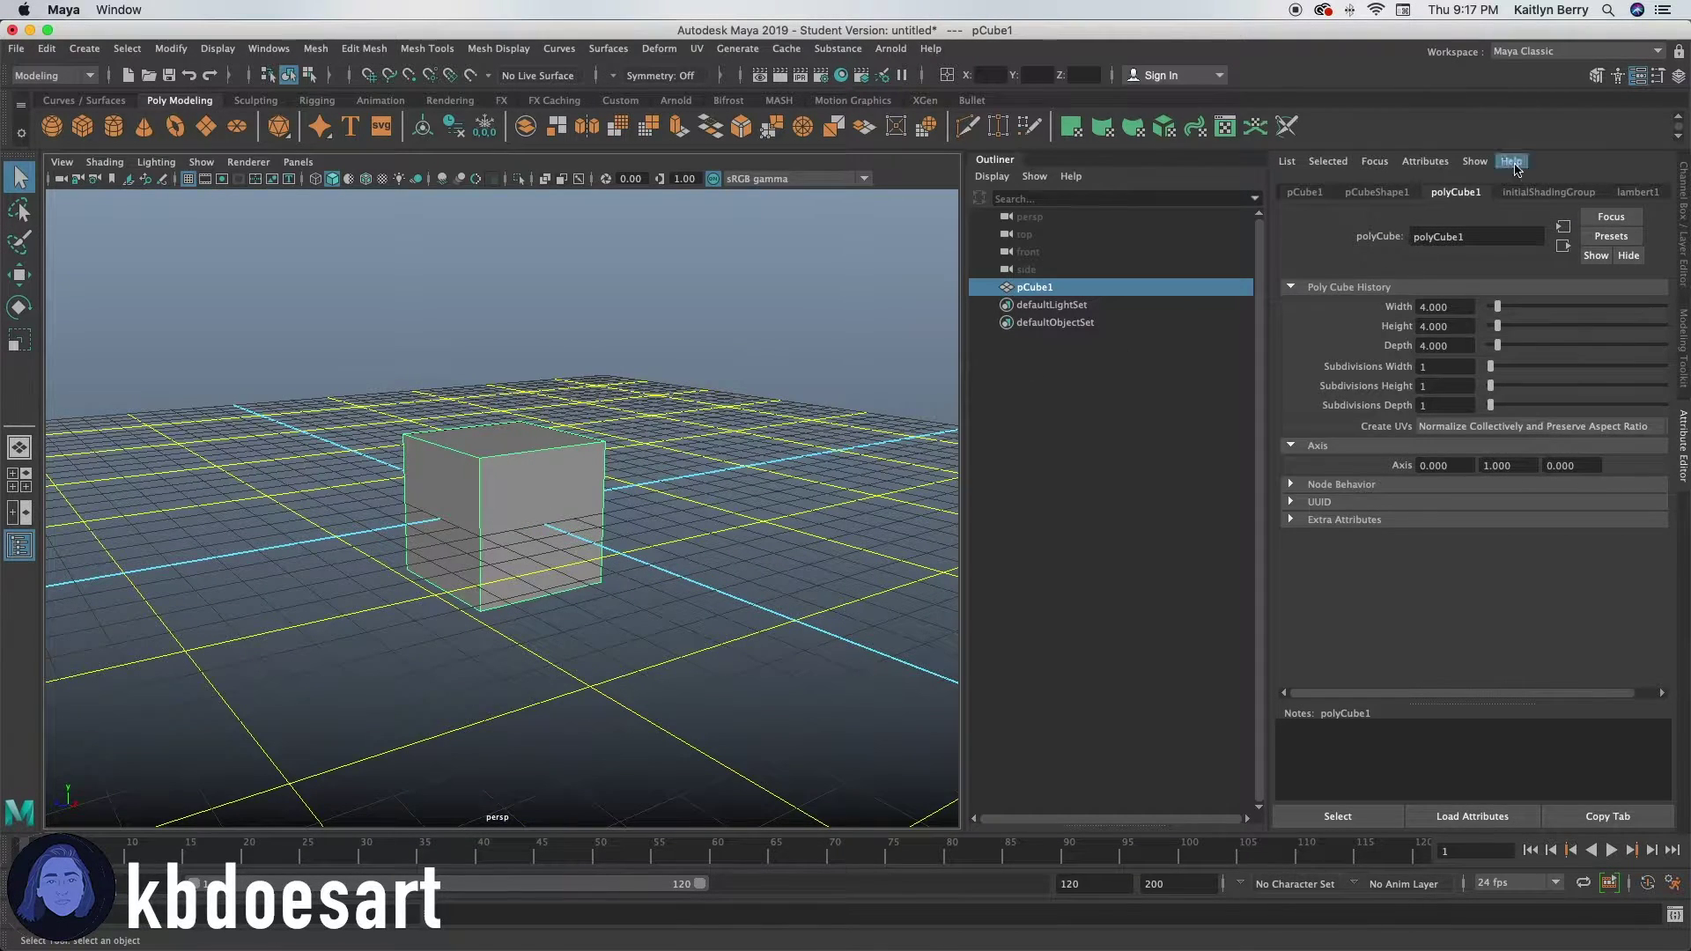
pyautogui.click(1507, 345)
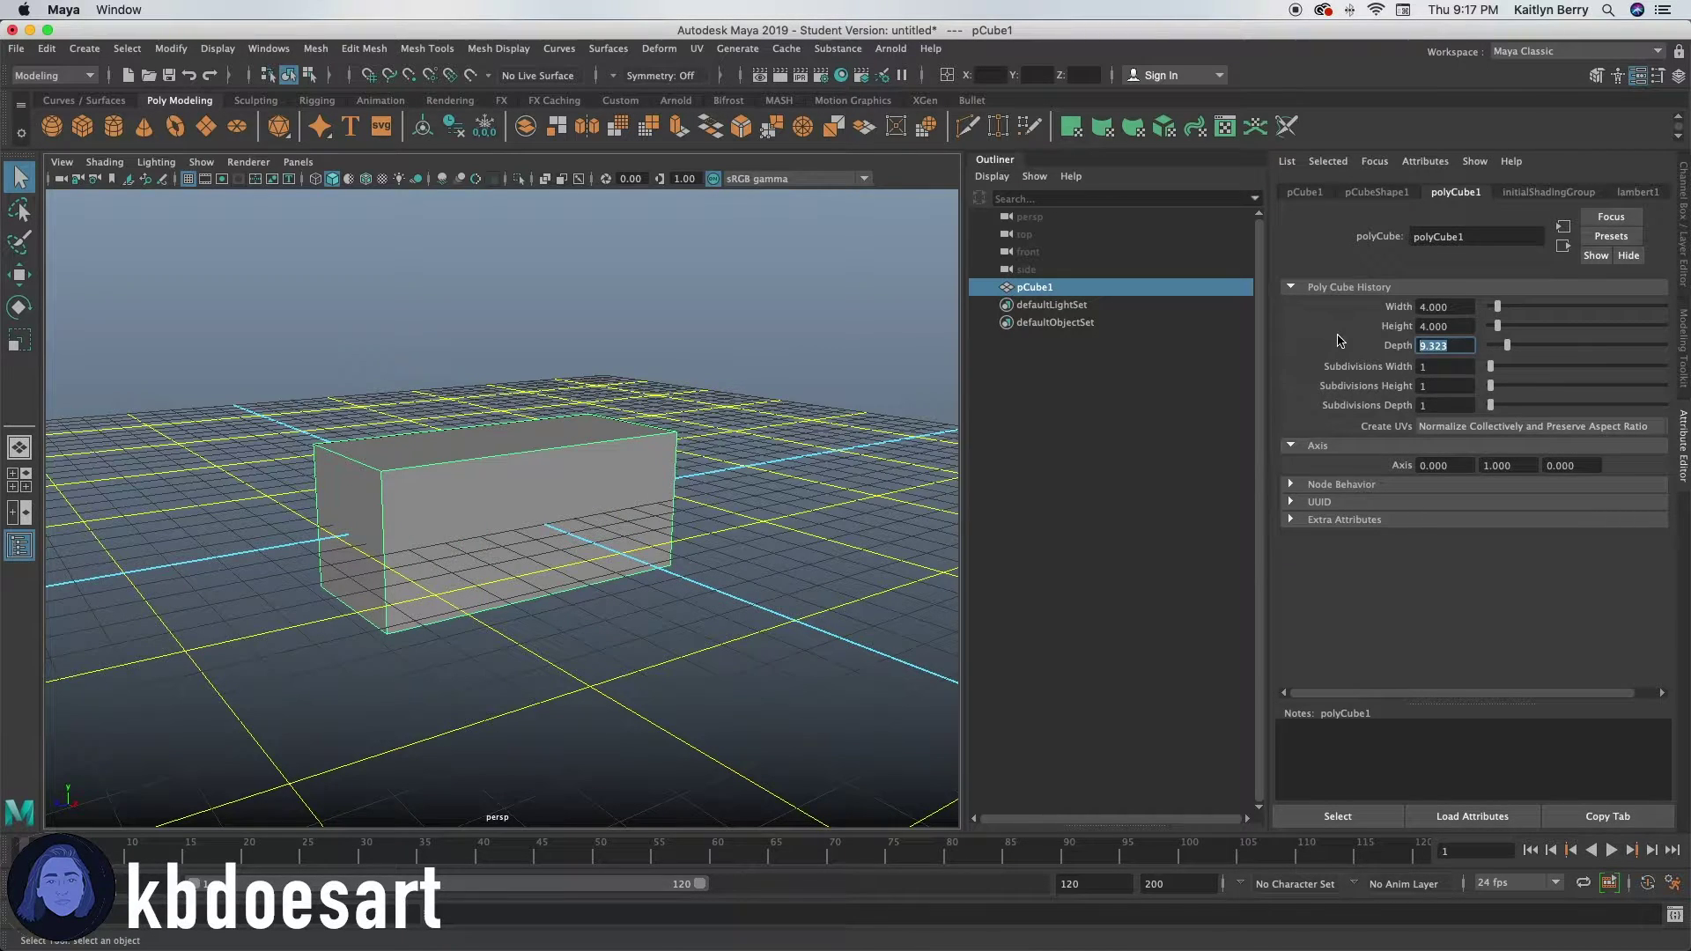
pyautogui.write('6')
pyautogui.press('Return')
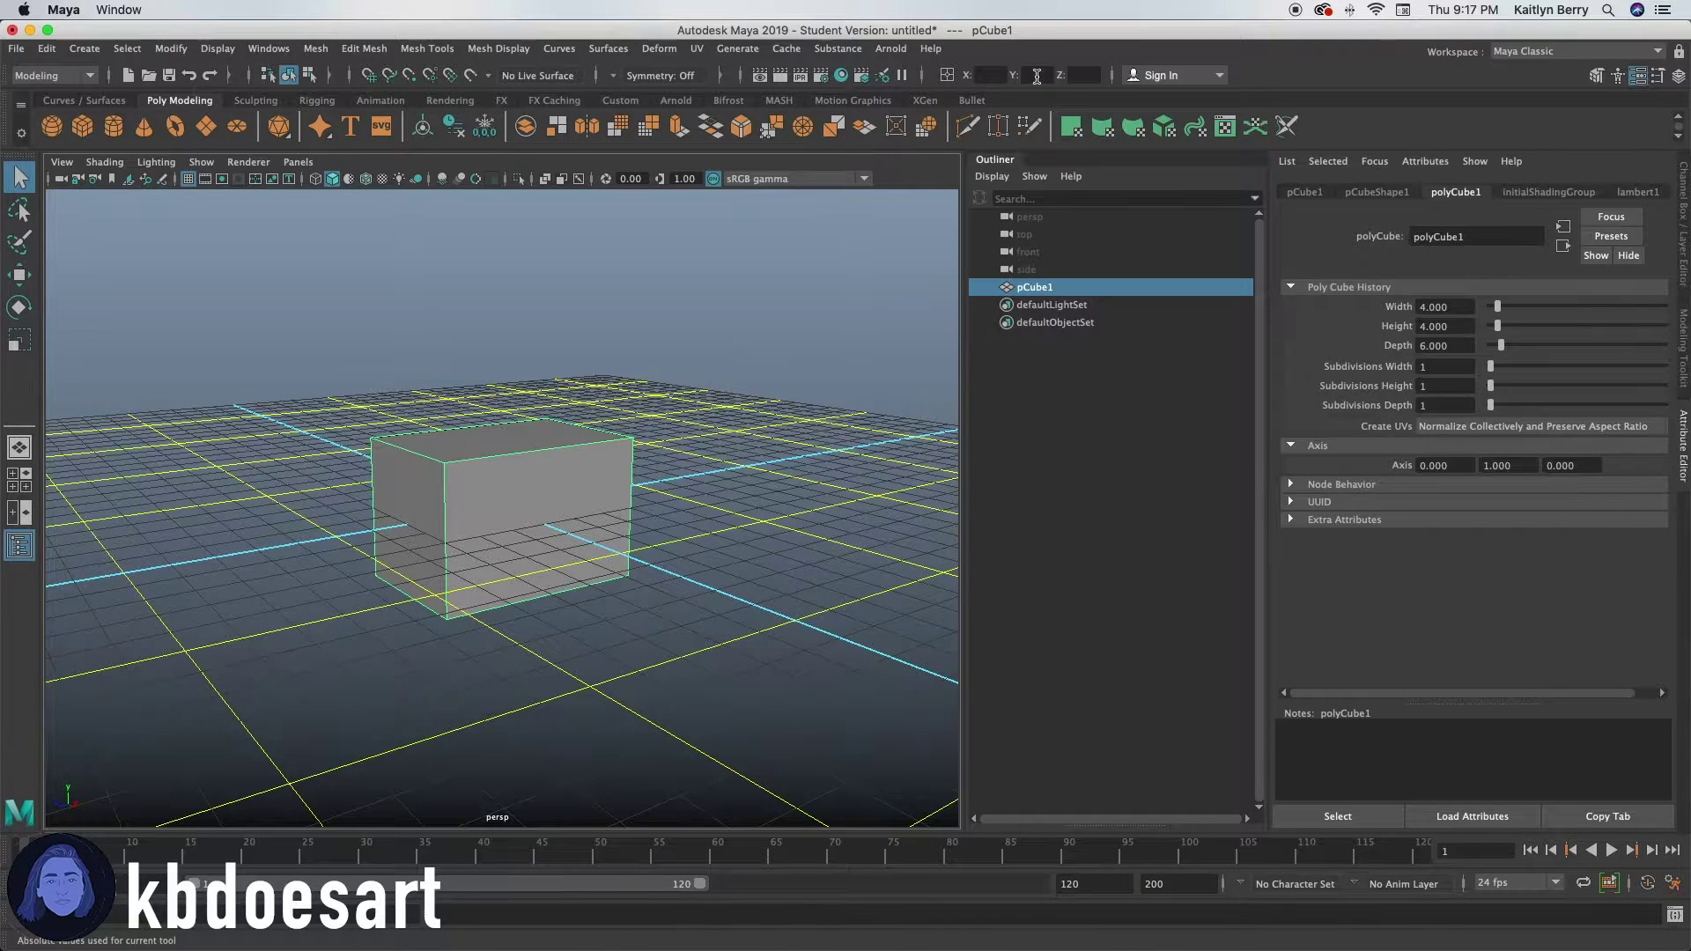
# - Set the box's subdivisions to 8 in width, 8 in height and 12 in depth
pyautogui.keyDown('alt'); pyautogui.moveTo(352, 528); pyautogui.dragTo(515, 572); pyautogui.keyUp('alt')
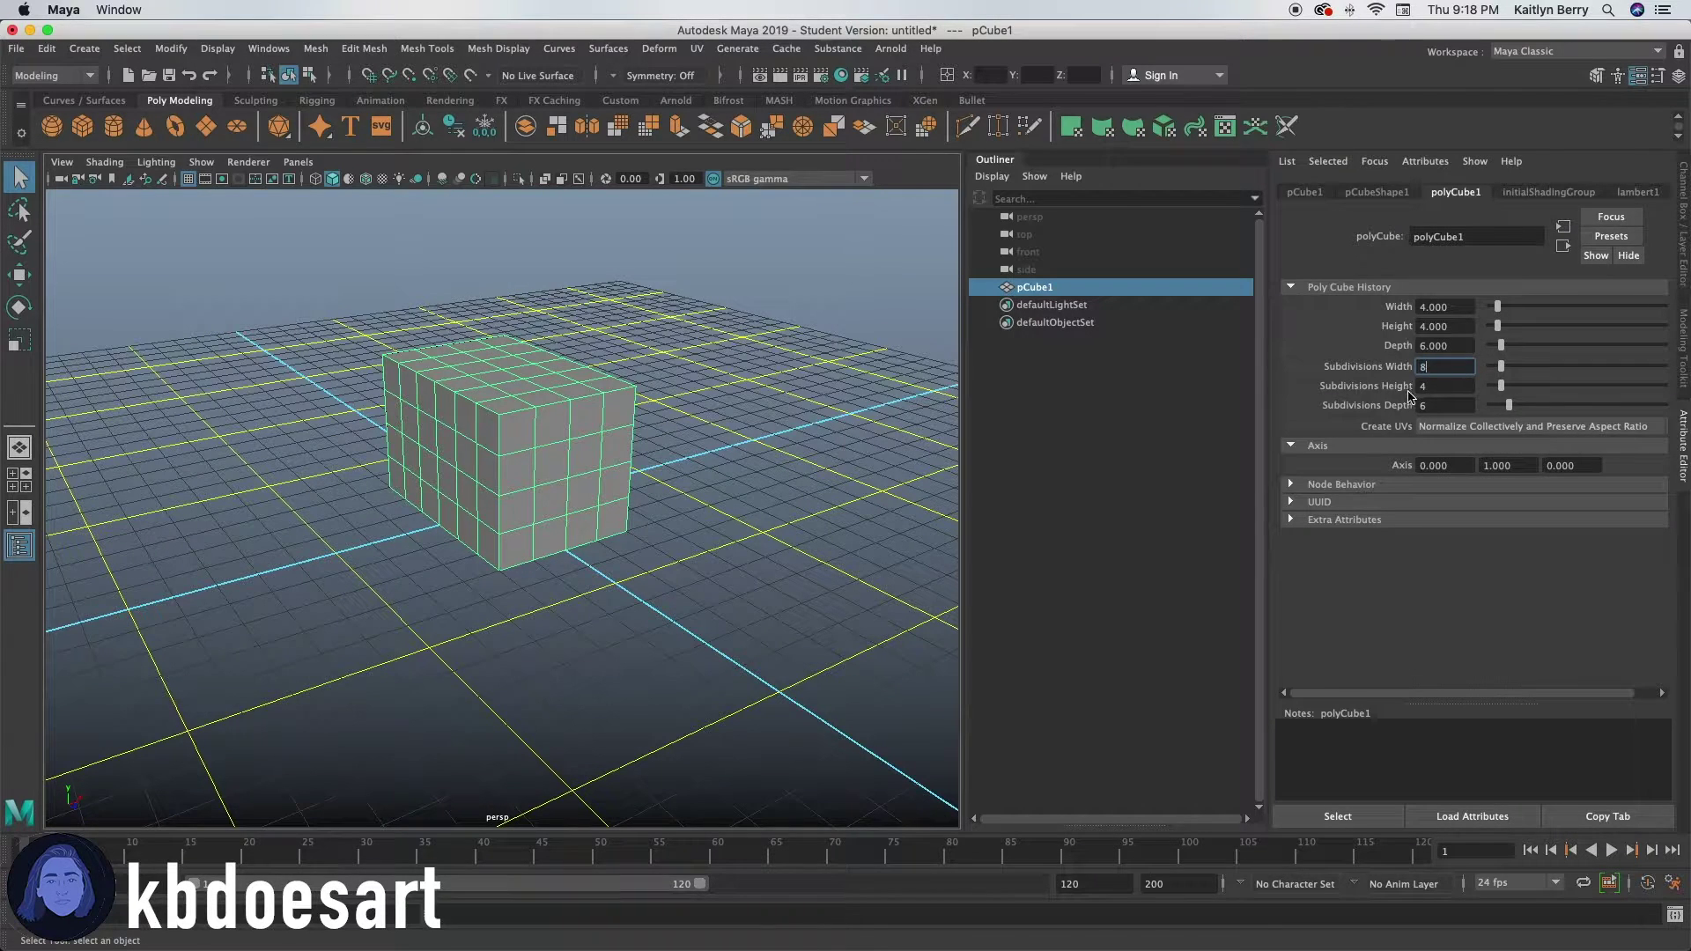
pyautogui.click(1437, 388)
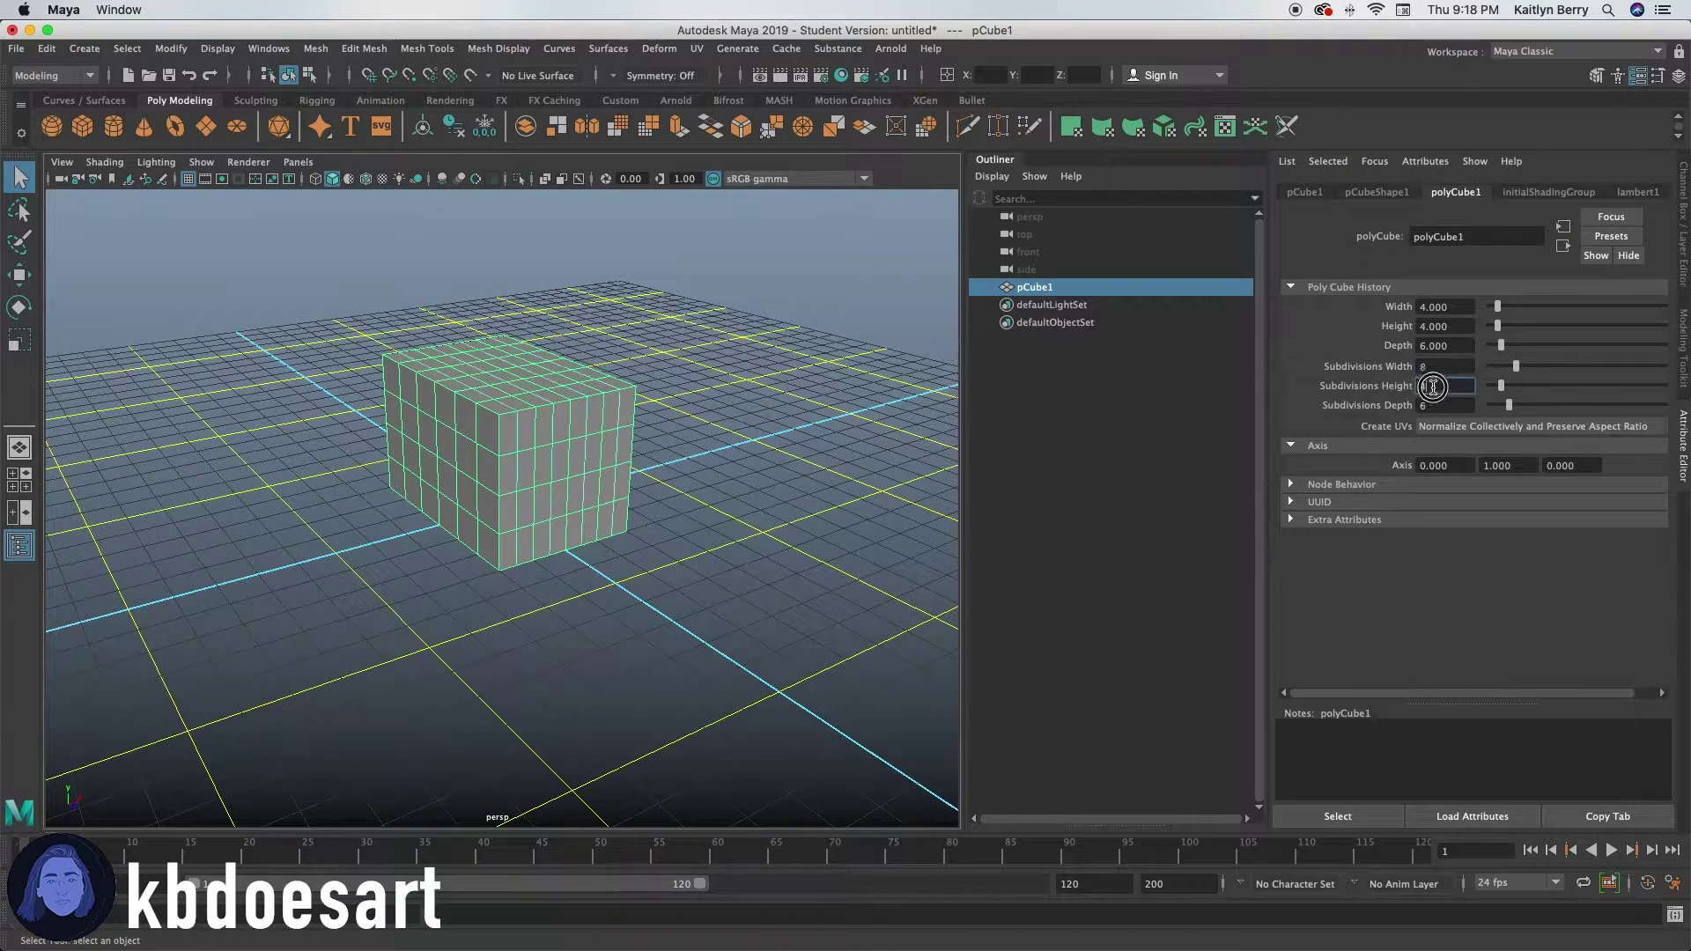
pyautogui.write('8')
pyautogui.press('Tab')
pyautogui.press('Return')
# - Bevel the four perimeter edges around the top face of the box
pyautogui.keyDown('alt'); pyautogui.moveTo(691, 435); pyautogui.dragTo(517, 436); pyautogui.keyUp('alt')
pyautogui.scroll(5, 439, 462)
pyautogui.keyDown('alt'); pyautogui.moveTo(494, 388); pyautogui.dragTo(529, 470, button='middle'); pyautogui.keyUp('alt')
pyautogui.keyDown('alt'); pyautogui.moveTo(530, 470); pyautogui.dragTo(549, 502); pyautogui.keyUp('alt')
pyautogui.moveTo(568, 437); pyautogui.dragTo(567, 388, button='right')
pyautogui.doubleClick(568, 433)
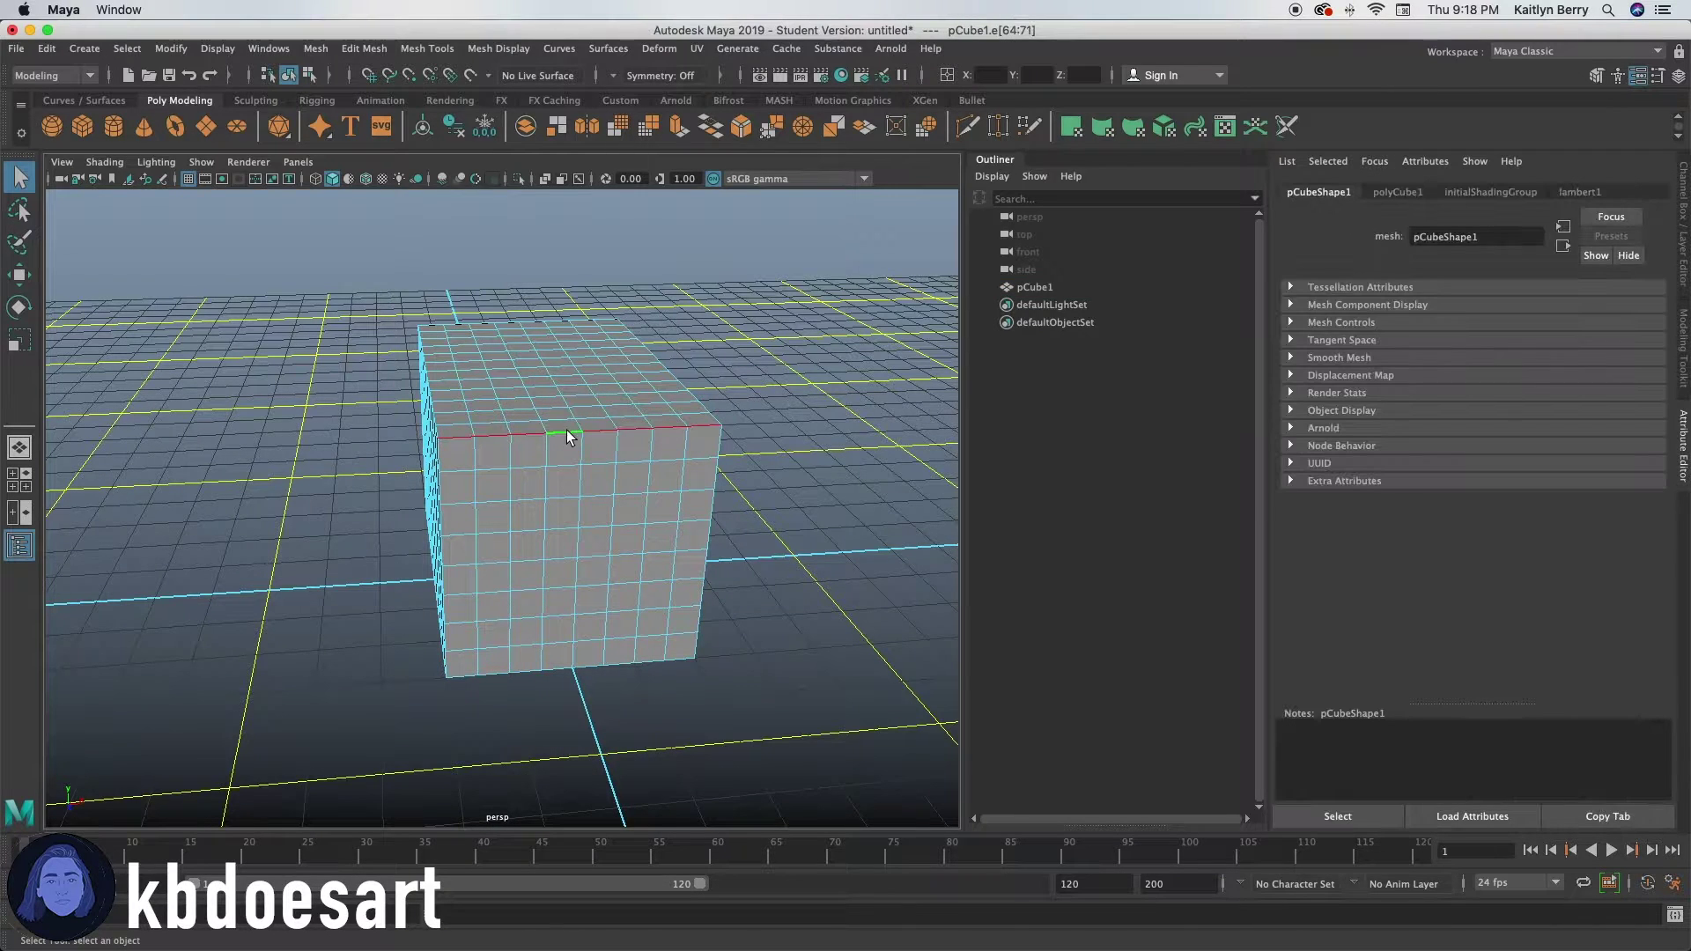
pyautogui.keyDown('alt'); pyautogui.moveTo(430, 498); pyautogui.dragTo(457, 500); pyautogui.keyUp('alt')
pyautogui.keyDown('shift'); pyautogui.doubleClick(493, 414); pyautogui.keyUp('shift')
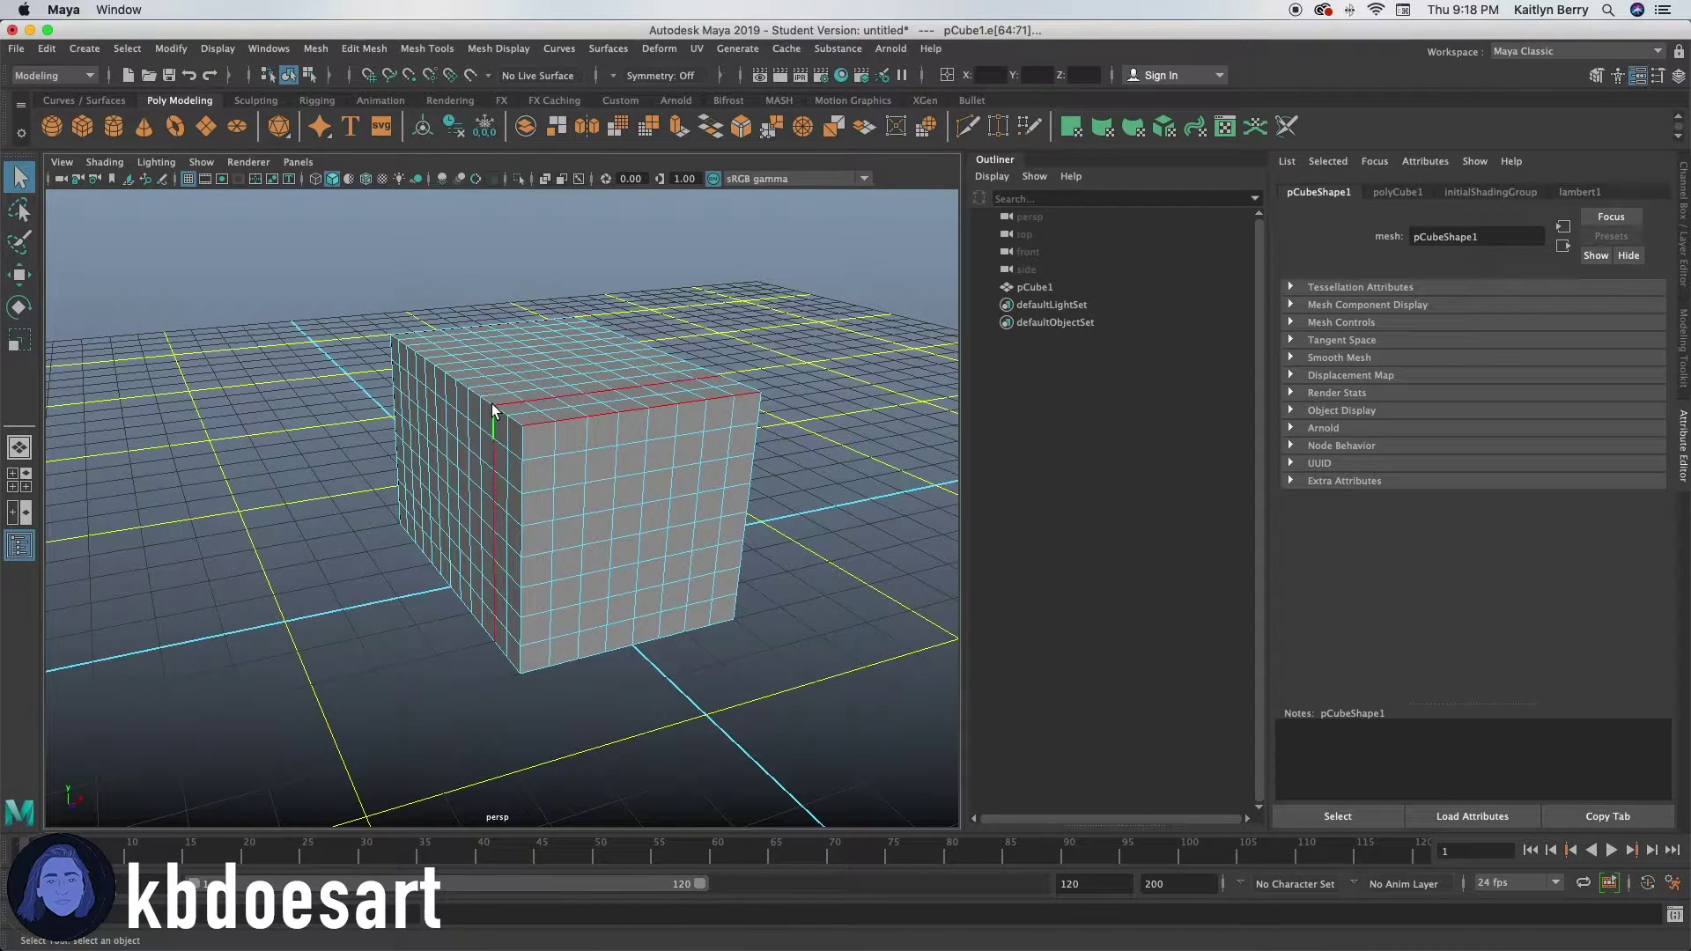
pyautogui.click(332, 426)
pyautogui.click(548, 413)
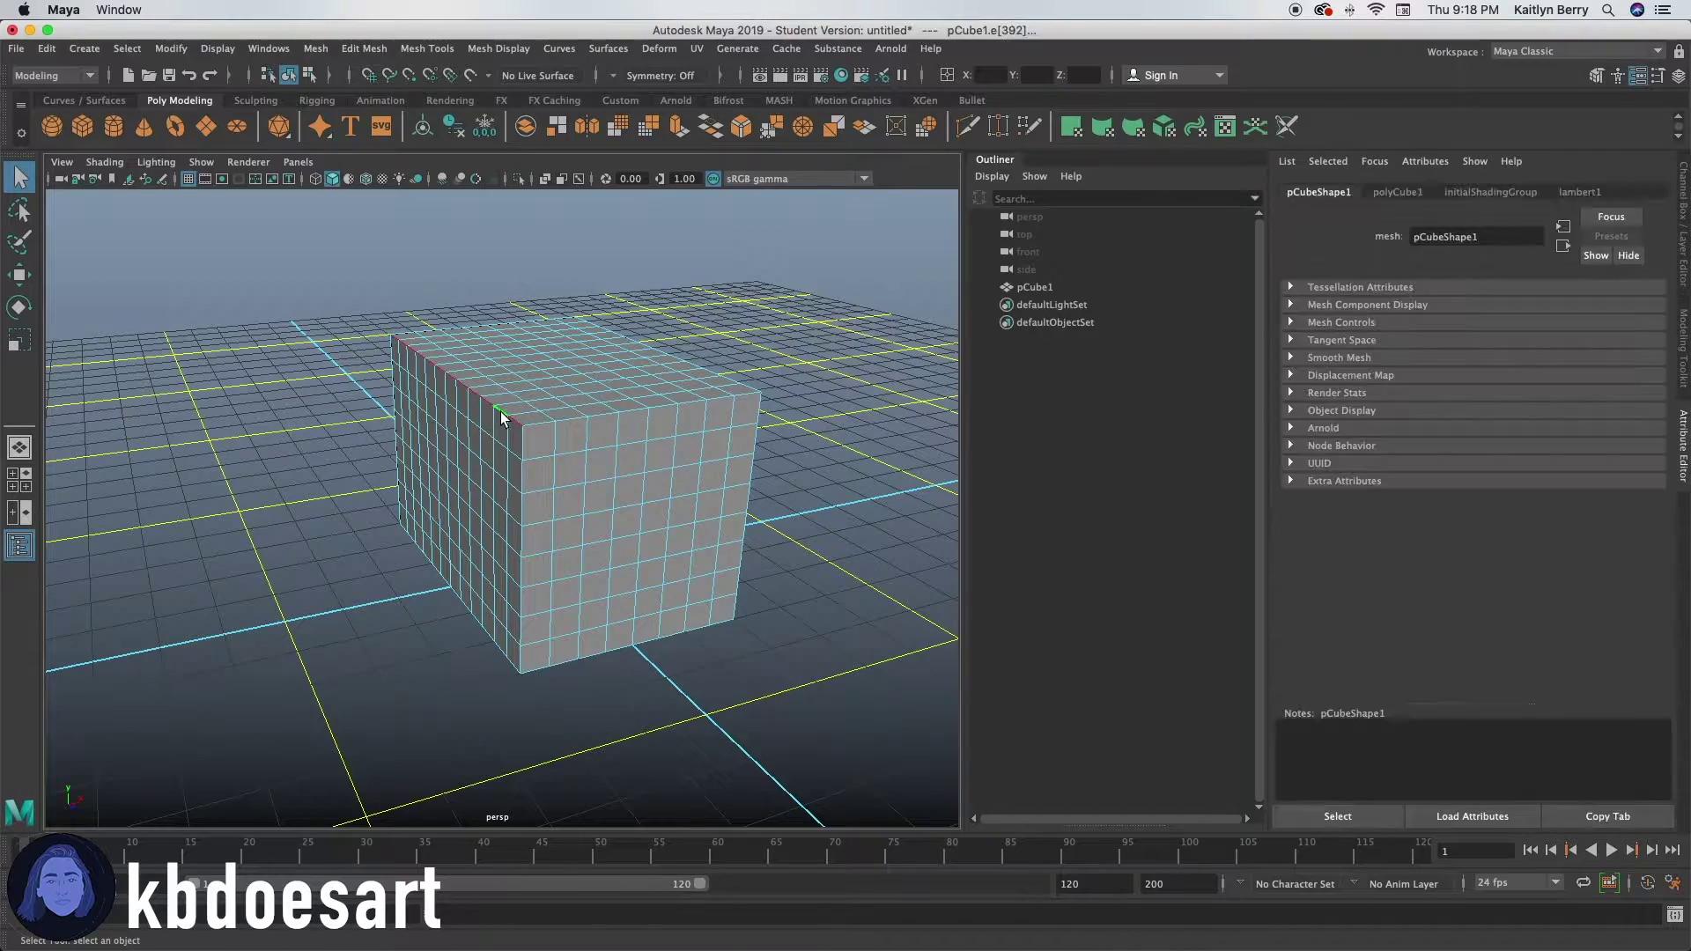
pyautogui.doubleClick(542, 425)
pyautogui.keyDown('shift'); pyautogui.doubleClick(736, 399); pyautogui.keyUp('shift')
pyautogui.keyDown('alt'); pyautogui.moveTo(765, 417); pyautogui.dragTo(535, 460); pyautogui.keyUp('alt')
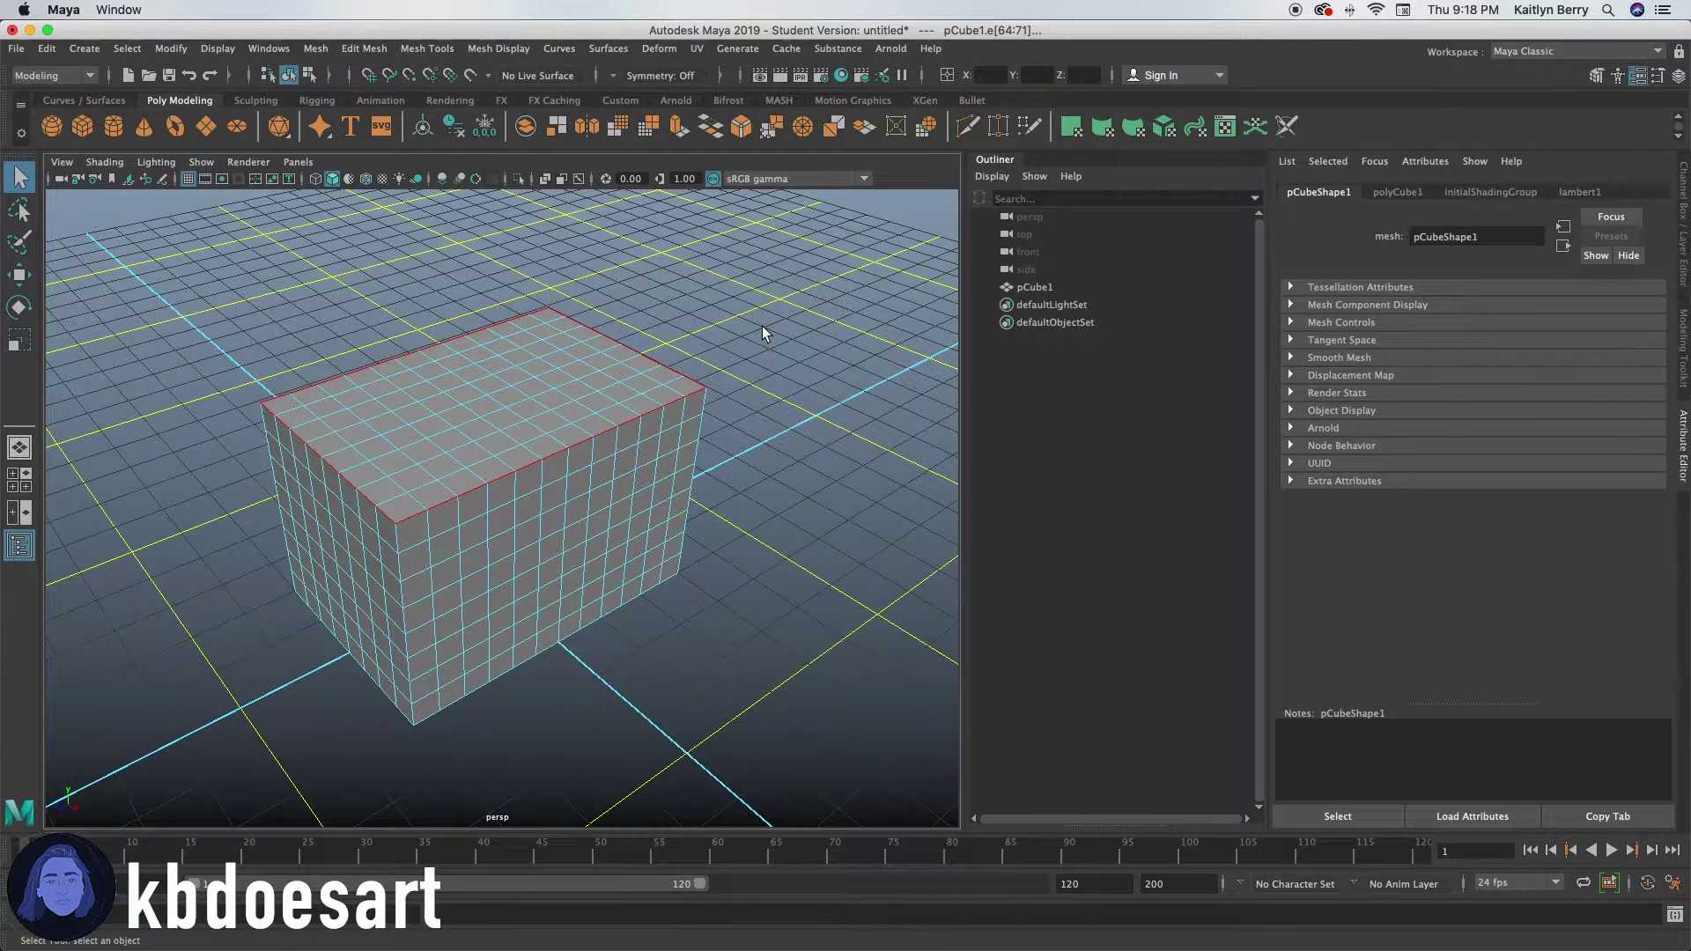
pyautogui.hotkey('ctrl', 'b')
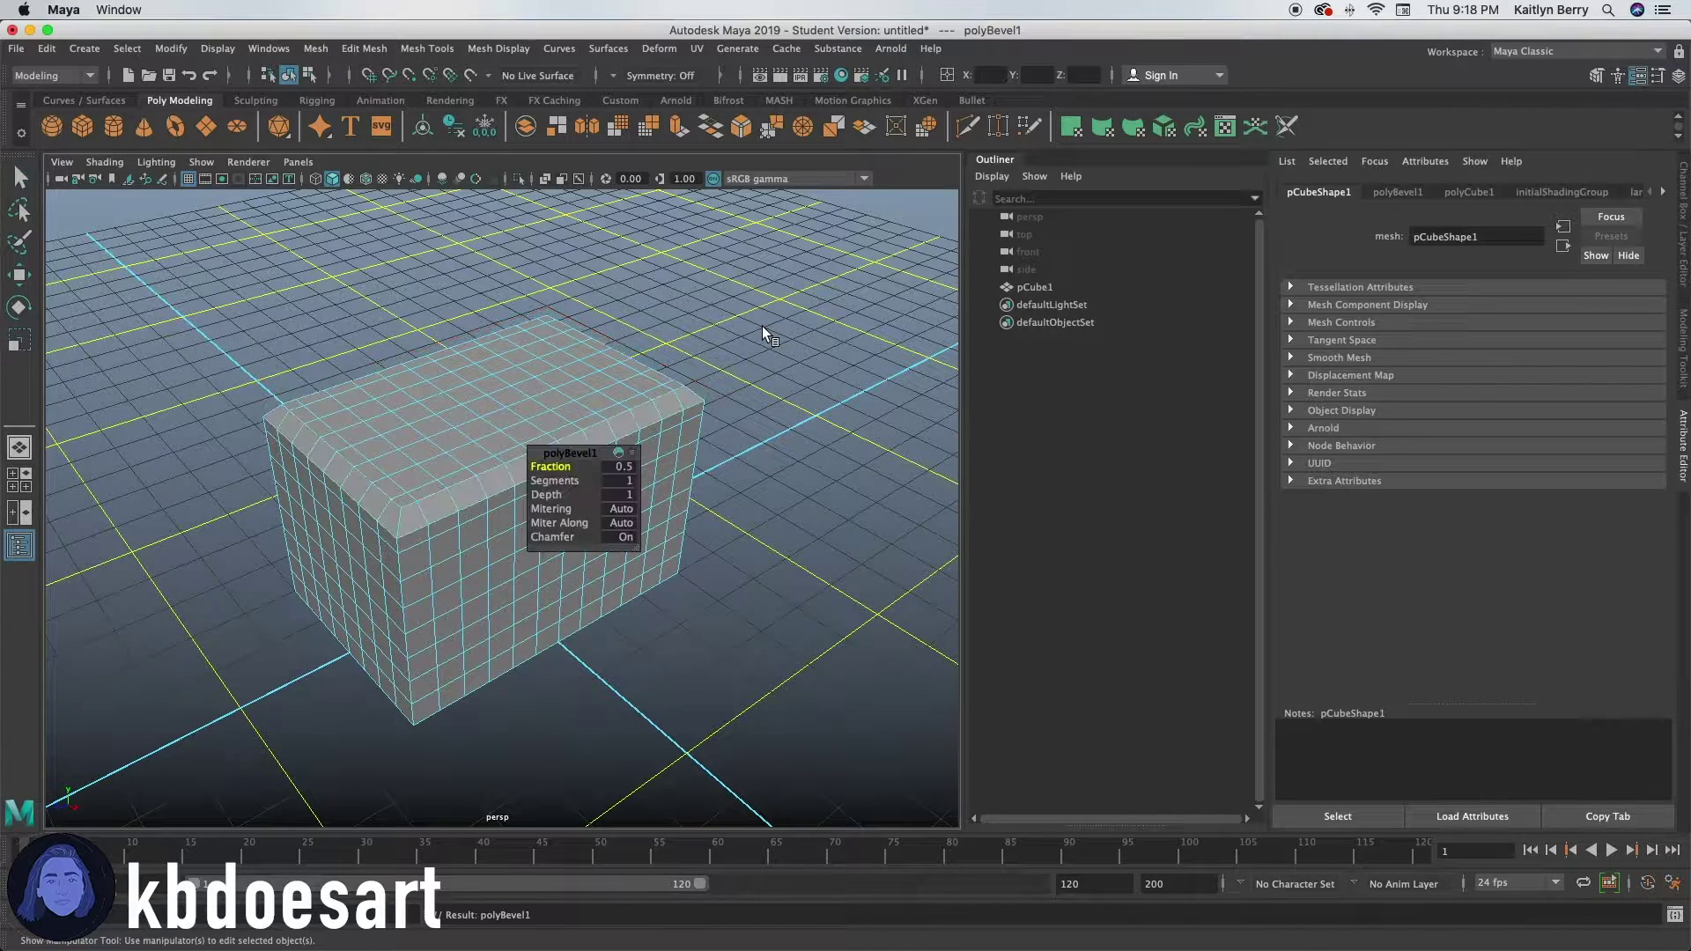
# - Select the beveled face ring together with the top faces and move them upward to heighten the box
pyautogui.moveTo(457, 494)
pyautogui.keyDown('alt'); pyautogui.mouseDown()
pyautogui.moveTo(433, 501)
pyautogui.moveTo(487, 506)
pyautogui.mouseUp(); pyautogui.keyUp('alt')
pyautogui.scroll(4, 563, 359)
pyautogui.keyDown('alt'); pyautogui.moveTo(535, 334); pyautogui.dragTo(501, 447); pyautogui.keyUp('alt')
pyautogui.press('w')
pyautogui.moveTo(500, 447); pyautogui.dragTo(505, 490, button='right')
pyautogui.doubleClick(520, 534)
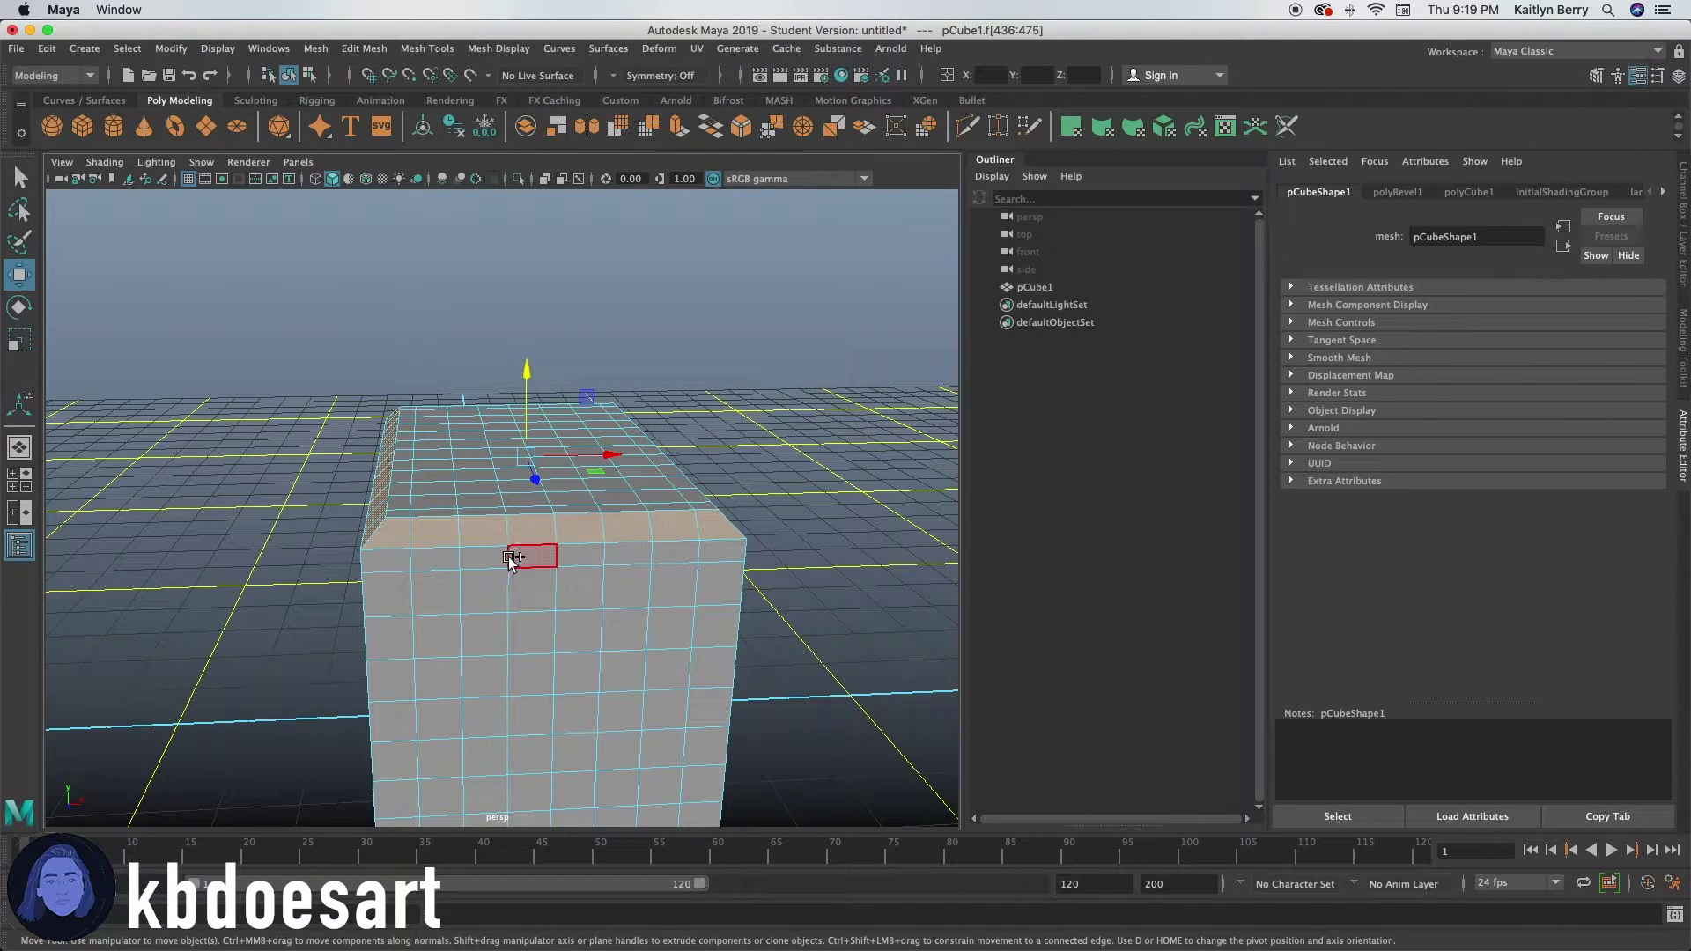
pyautogui.keyDown('shift'); pyautogui.click(483, 512); pyautogui.keyUp('shift')
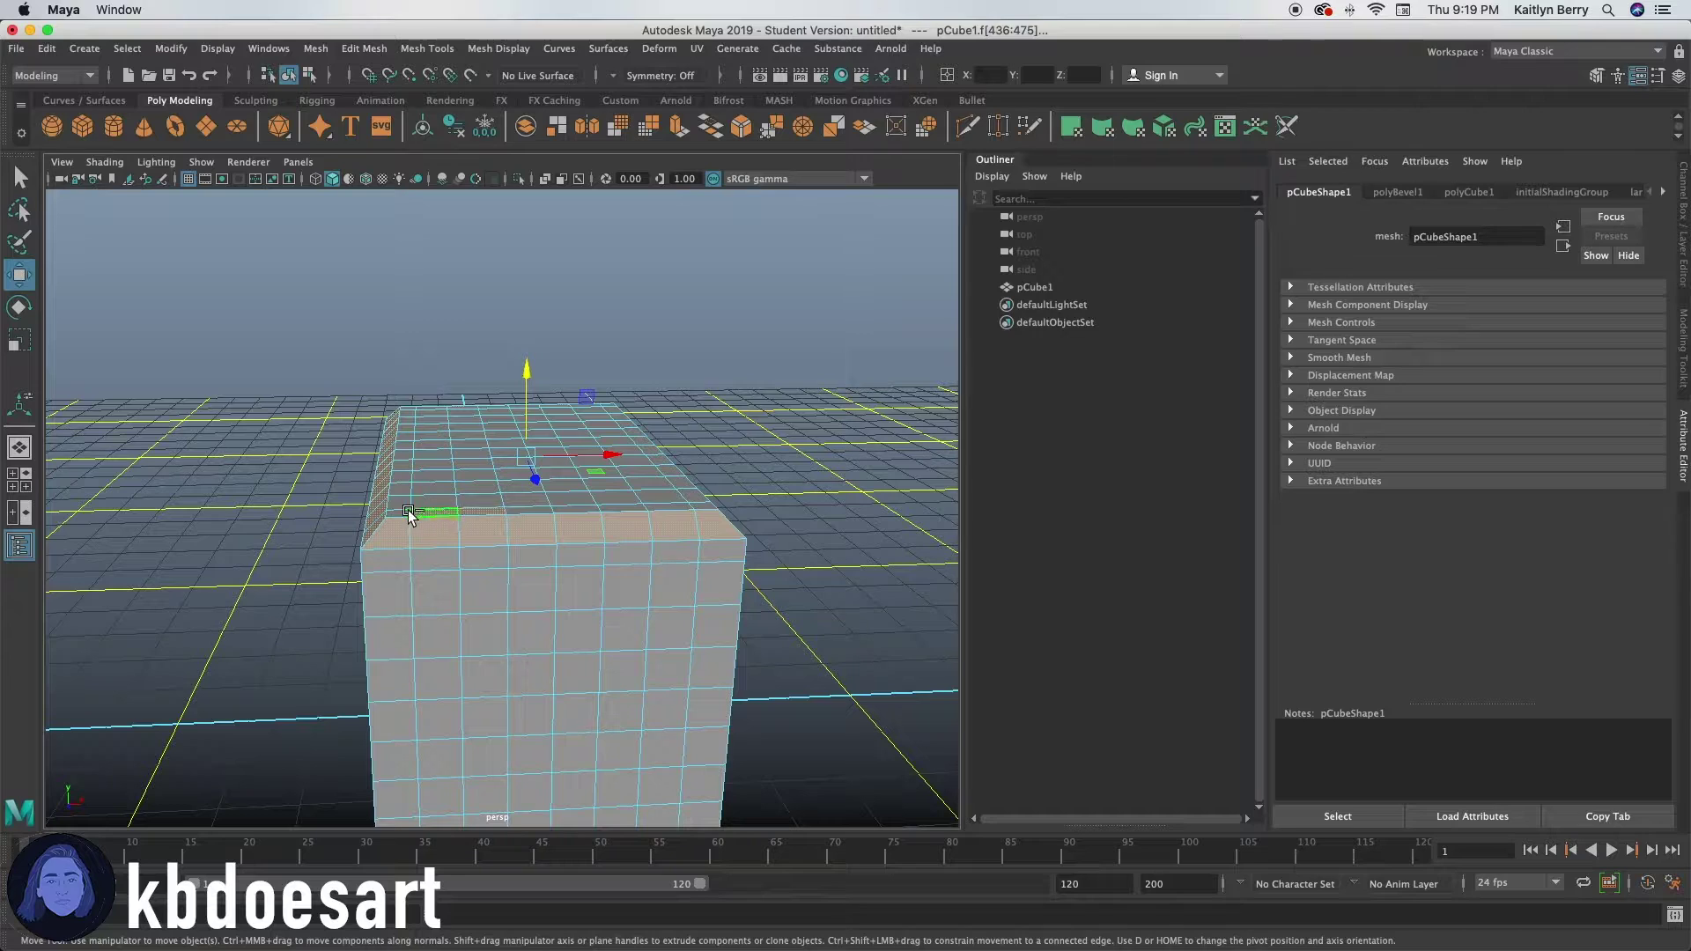
pyautogui.moveTo(461, 506)
pyautogui.keyDown('alt'); pyautogui.mouseDown()
pyautogui.moveTo(453, 521)
pyautogui.moveTo(513, 533)
pyautogui.moveTo(558, 490)
pyautogui.moveTo(513, 570)
pyautogui.moveTo(509, 454)
pyautogui.moveTo(461, 573)
pyautogui.moveTo(464, 446)
pyautogui.moveTo(574, 479)
pyautogui.moveTo(604, 401)
pyautogui.moveTo(623, 407)
pyautogui.moveTo(400, 400)
pyautogui.moveTo(348, 620)
pyautogui.moveTo(382, 597)
pyautogui.moveTo(358, 592)
pyautogui.moveTo(633, 585)
pyautogui.moveTo(631, 467)
pyautogui.moveTo(672, 649)
pyautogui.moveTo(589, 660)
pyautogui.moveTo(422, 632)
pyautogui.mouseUp(); pyautogui.keyUp('alt')
pyautogui.press('q')
pyautogui.keyDown('alt'); pyautogui.moveTo(770, 374); pyautogui.dragTo(642, 466); pyautogui.keyUp('alt')
pyautogui.press('w')
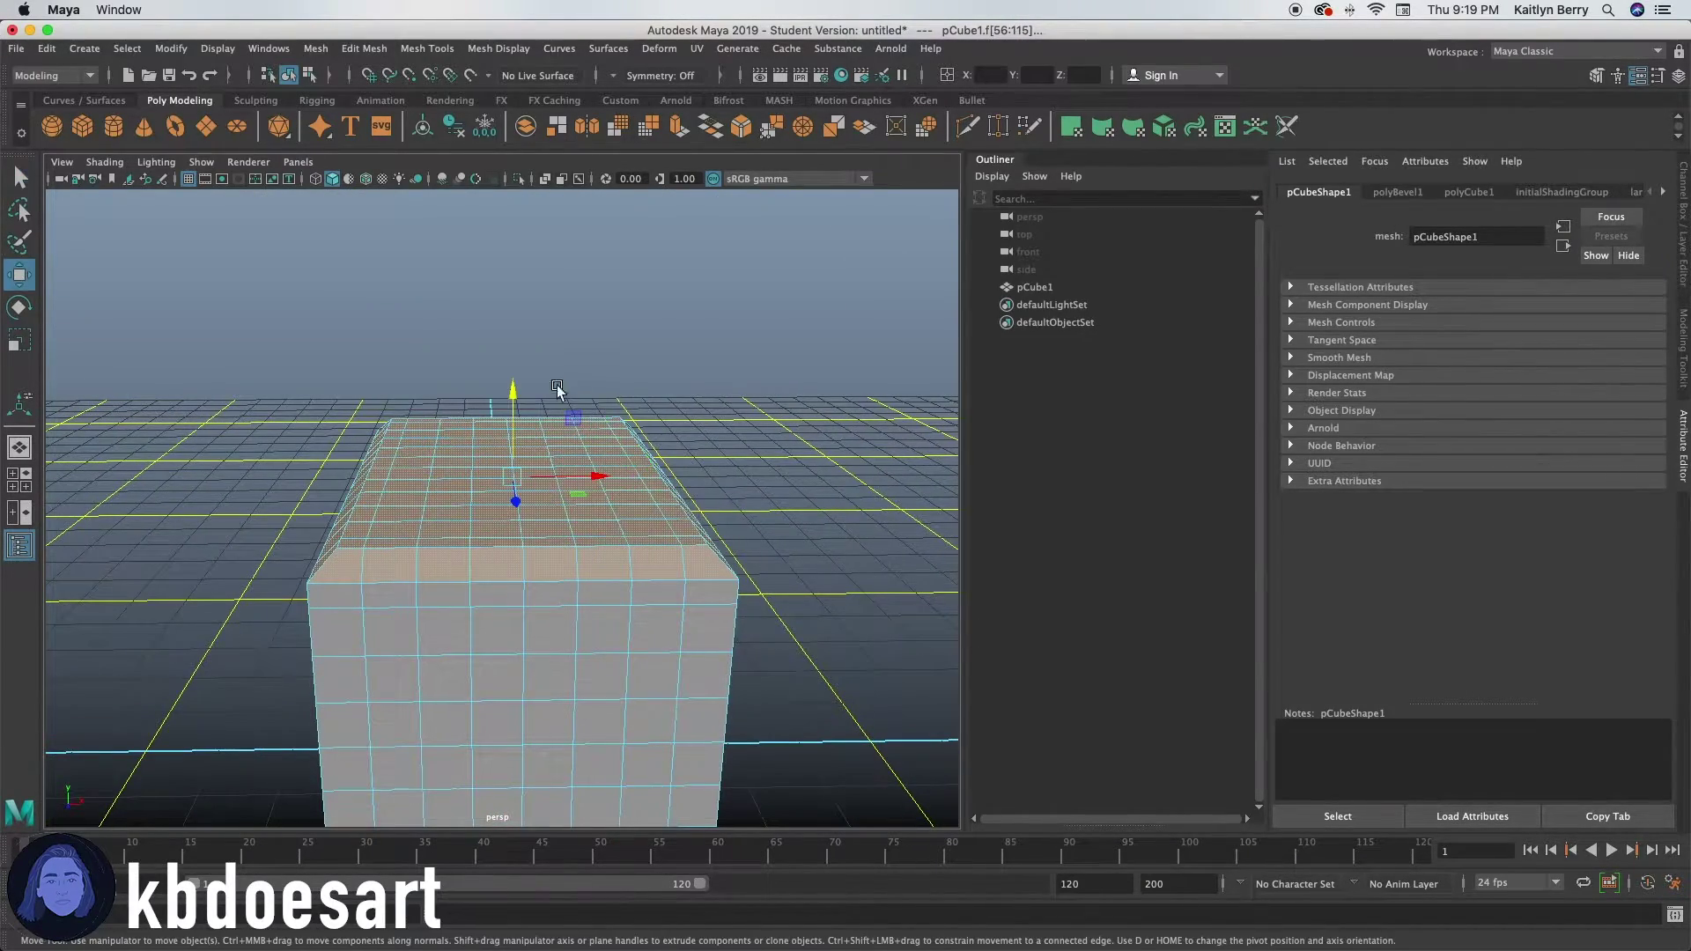
pyautogui.moveTo(515, 393); pyautogui.dragTo(520, 331)
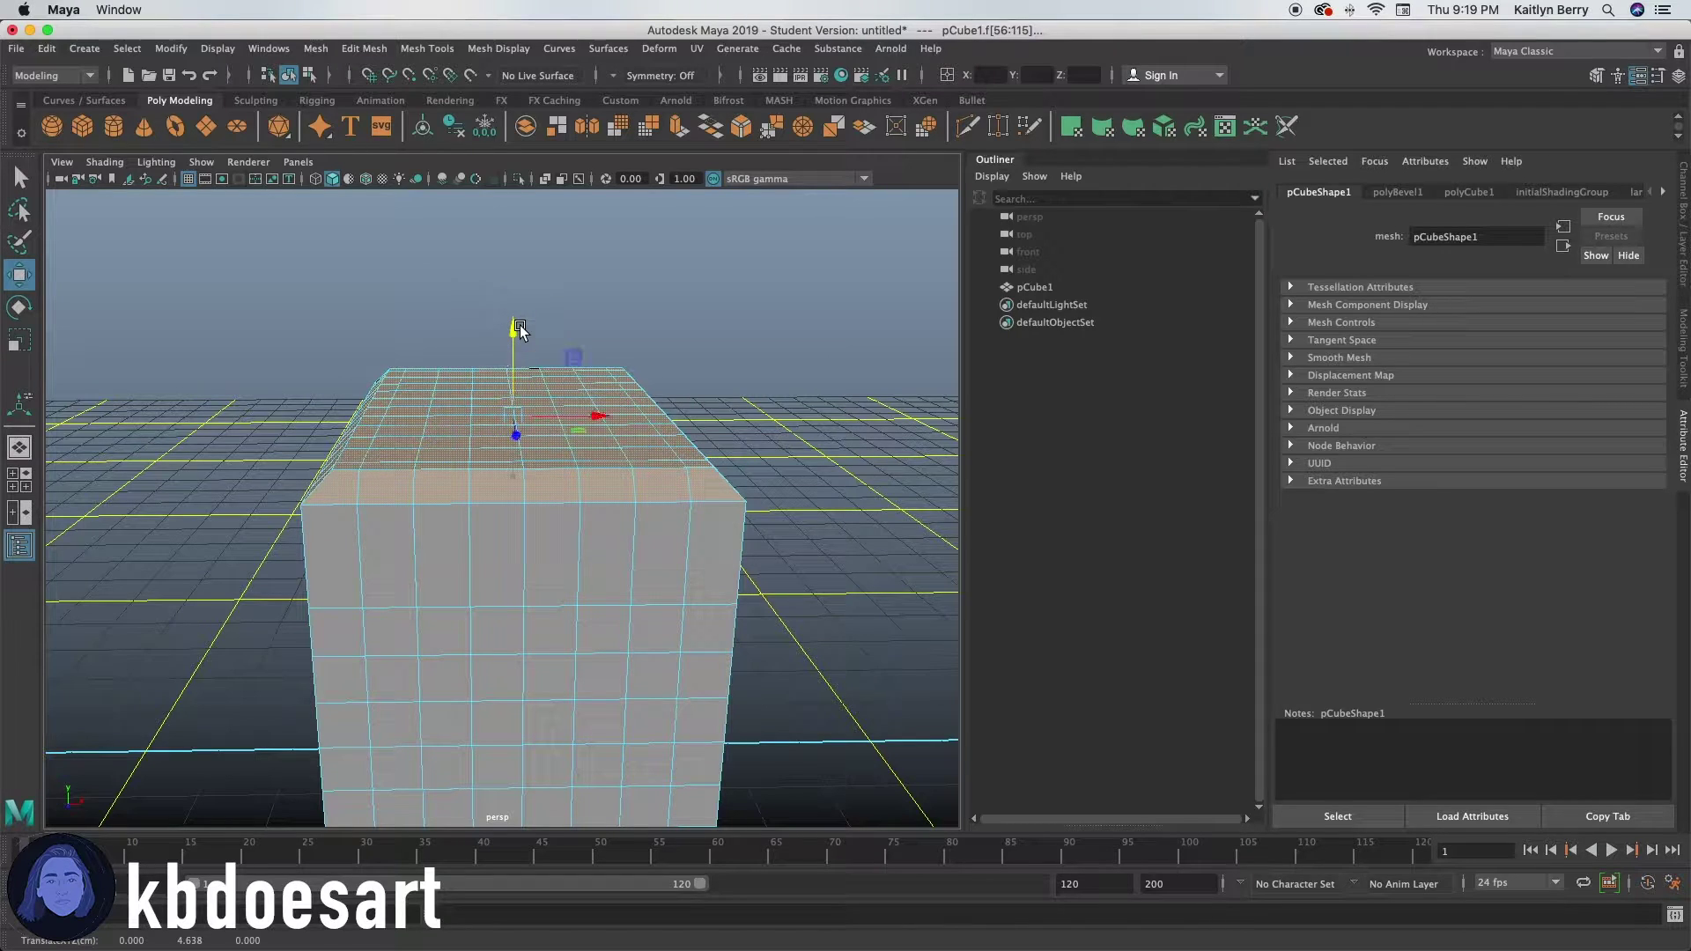
# - Scale the selected top faces inward along the box's width to form the lower roof slopes
pyautogui.press('r')
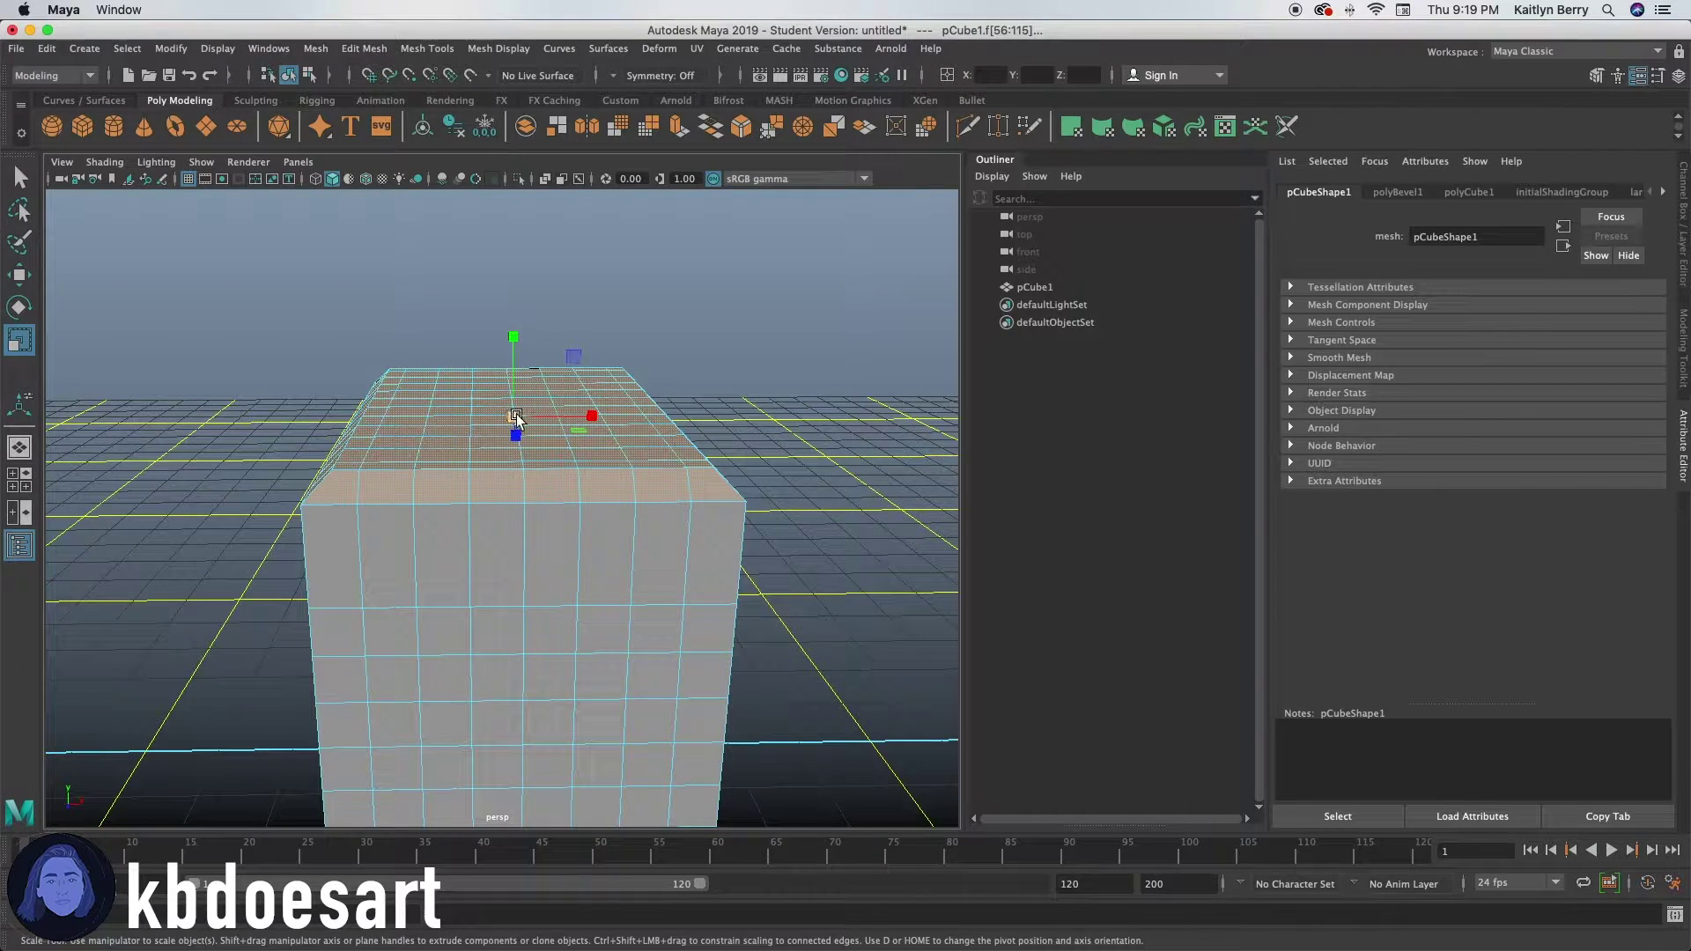
pyautogui.moveTo(596, 414); pyautogui.dragTo(457, 531)
pyautogui.scroll(4, 414, 488)
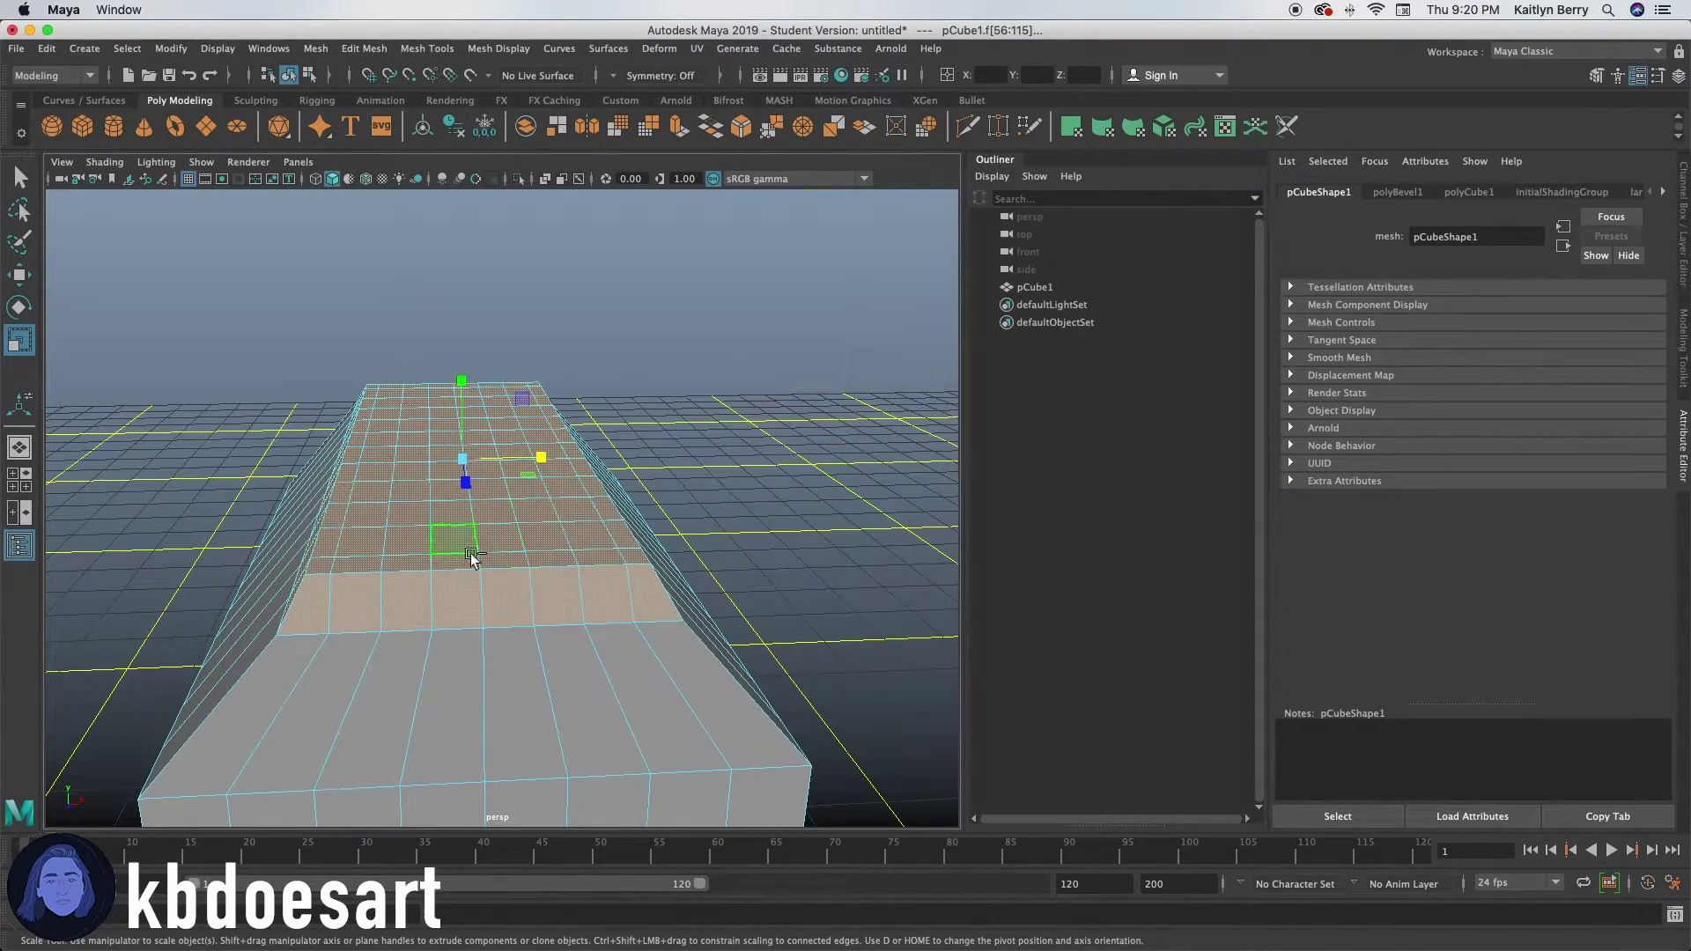
# - Raise only the inner top faces and scale them inward along the width into a narrow roof ridge
pyautogui.moveTo(418, 623)
pyautogui.keyDown('alt'); pyautogui.mouseDown()
pyautogui.moveTo(507, 632)
pyautogui.moveTo(344, 642)
pyautogui.moveTo(401, 639)
pyautogui.mouseUp(); pyautogui.keyUp('alt')
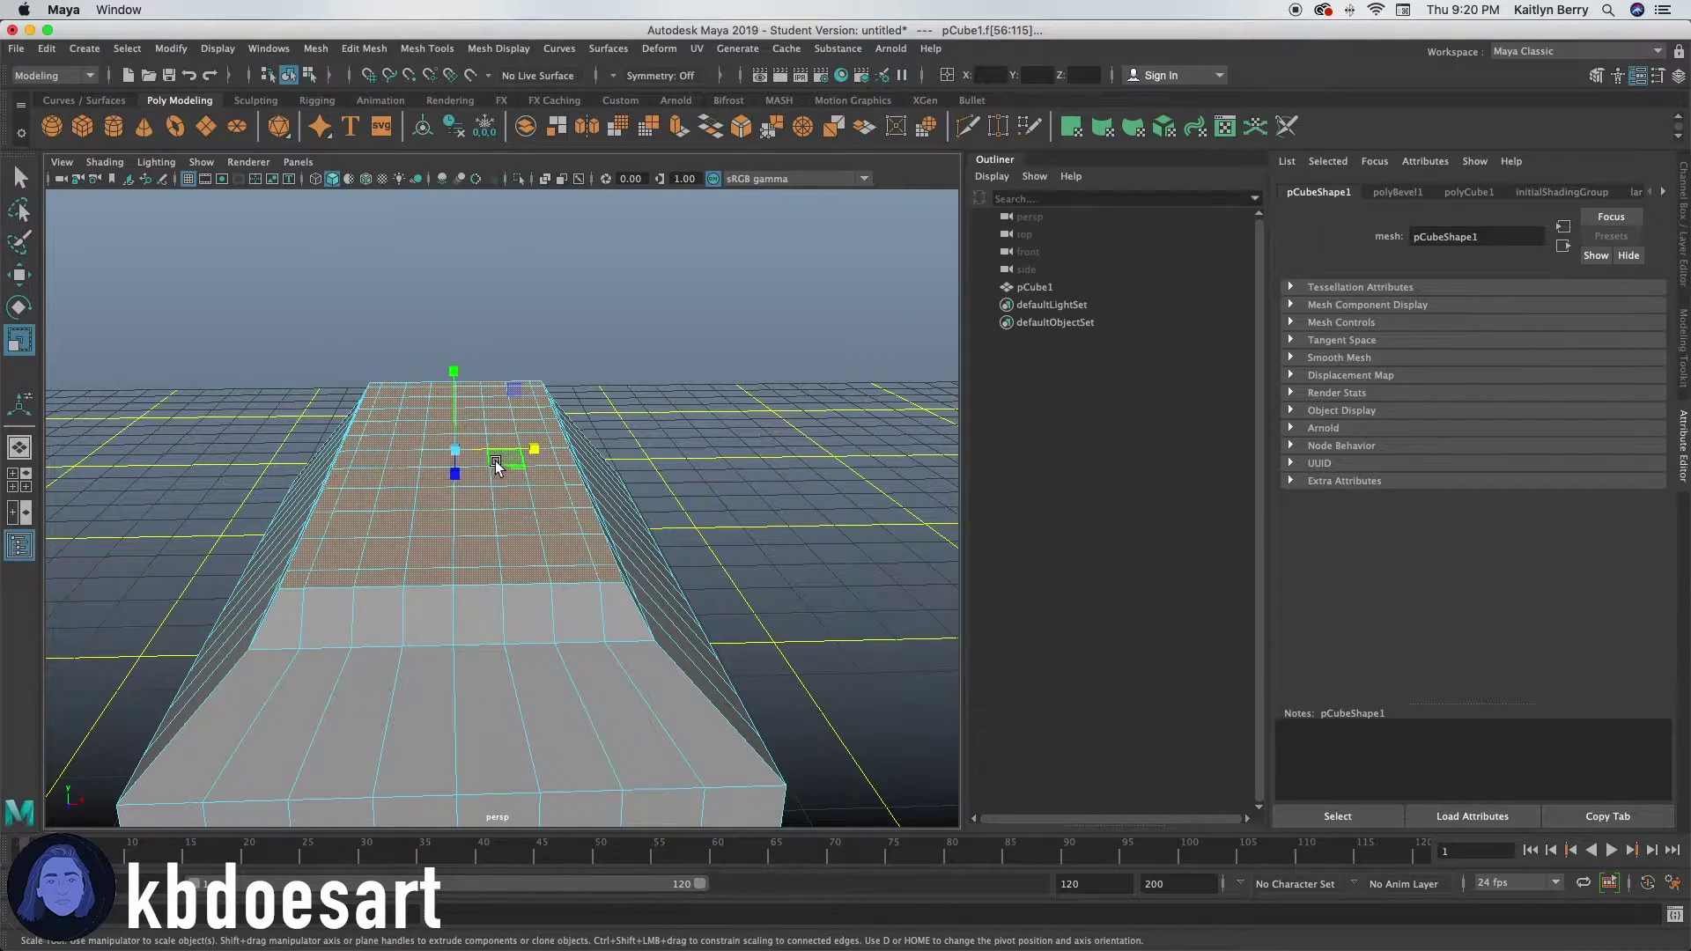
pyautogui.press('w')
pyautogui.moveTo(457, 377); pyautogui.dragTo(461, 343)
pyautogui.press('r')
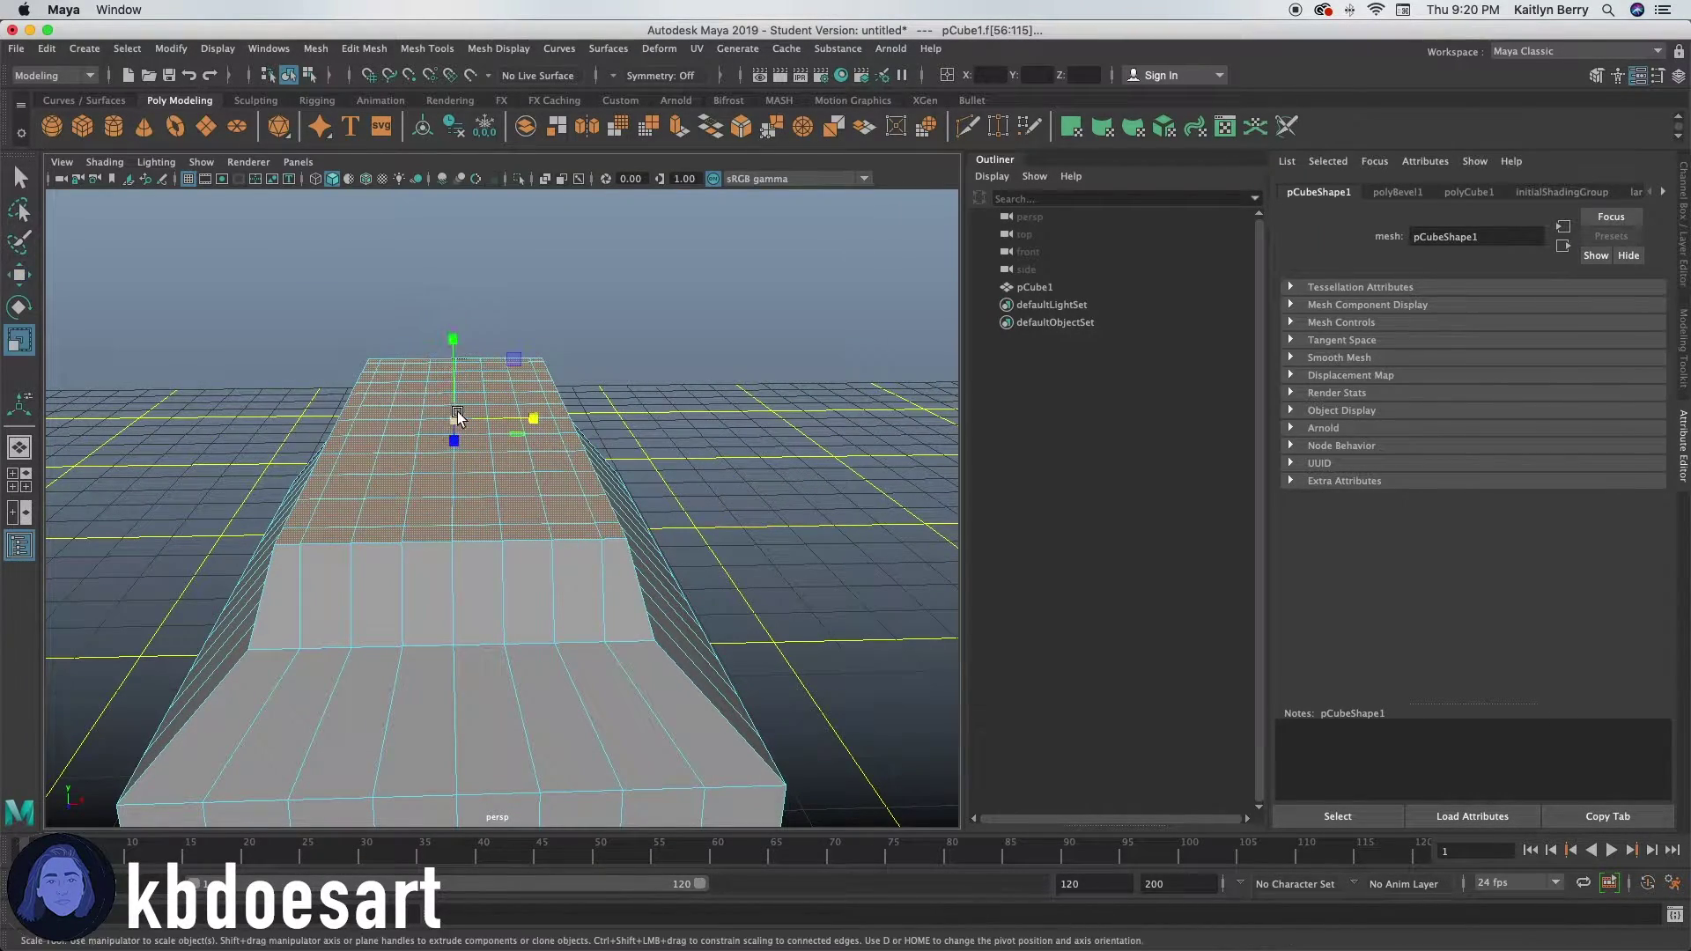
pyautogui.moveTo(496, 424); pyautogui.dragTo(474, 359)
pyautogui.keyDown('alt'); pyautogui.moveTo(474, 361); pyautogui.dragTo(494, 446); pyautogui.keyUp('alt')
pyautogui.click(702, 427)
pyautogui.keyDown('alt'); pyautogui.moveTo(702, 427); pyautogui.dragTo(696, 357); pyautogui.keyUp('alt')
pyautogui.keyDown('alt'); pyautogui.moveTo(688, 497); pyautogui.dragTo(684, 522, button='right'); pyautogui.keyUp('alt')
pyautogui.keyDown('alt'); pyautogui.moveTo(684, 521); pyautogui.dragTo(606, 557); pyautogui.keyUp('alt')
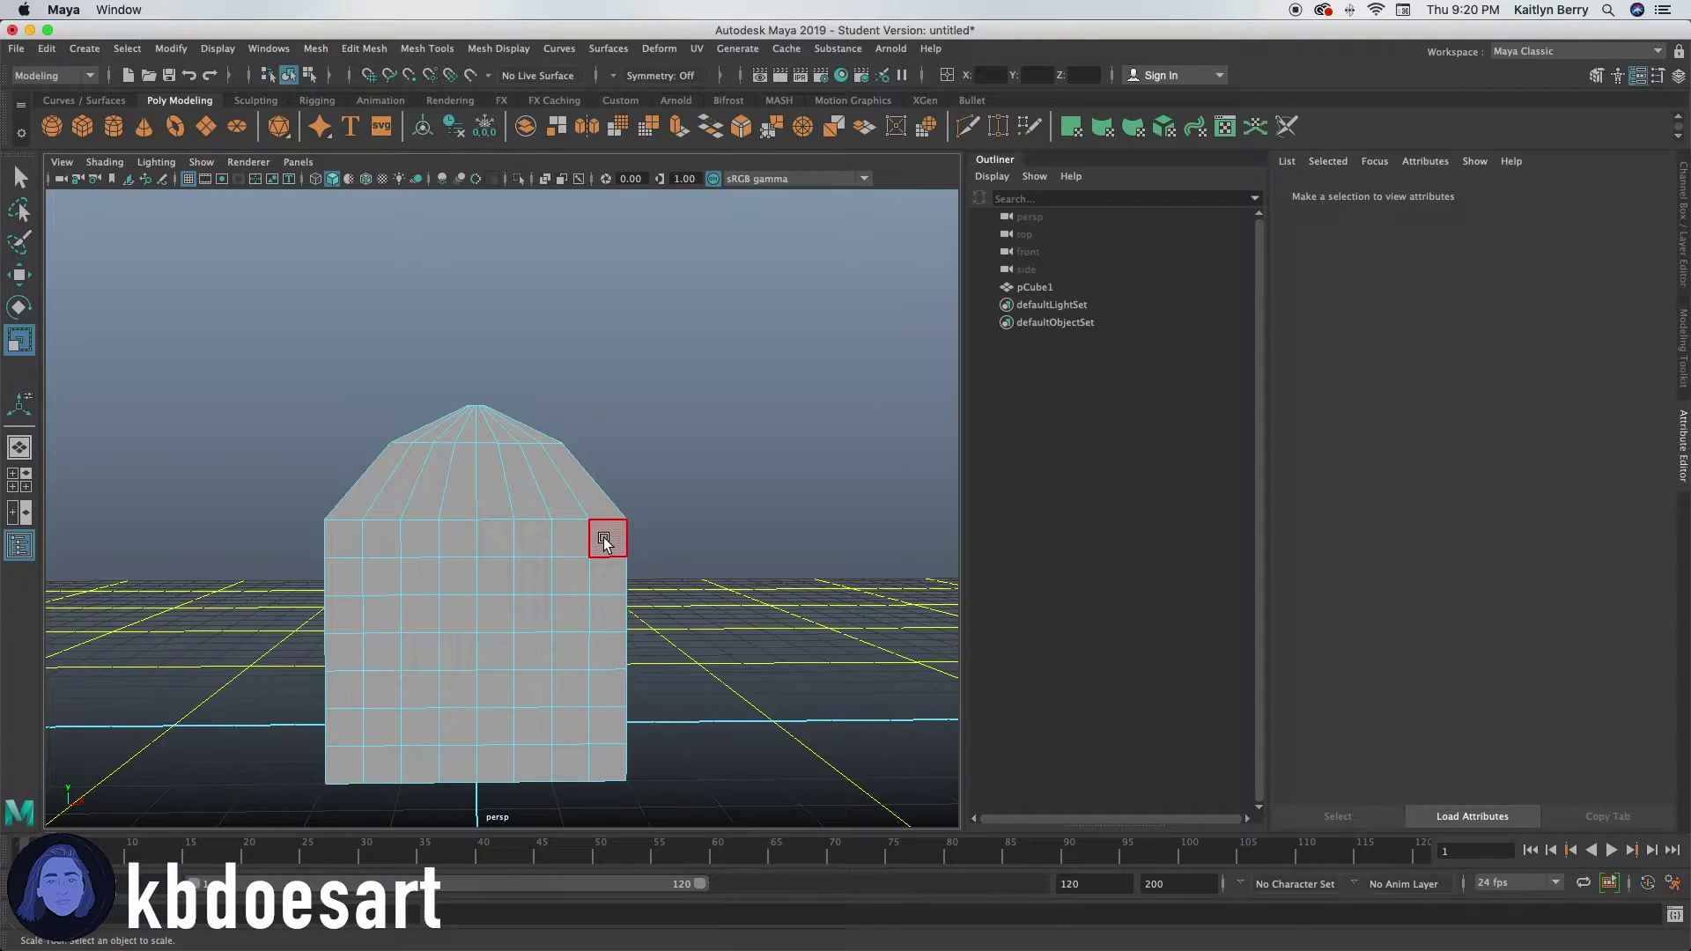
# - Select the full loop of upper roof-slope faces surrounding the ridge
pyautogui.keyDown('alt'); pyautogui.moveTo(661, 426); pyautogui.dragTo(542, 461); pyautogui.keyUp('alt')
pyautogui.press('q')
pyautogui.click(325, 531)
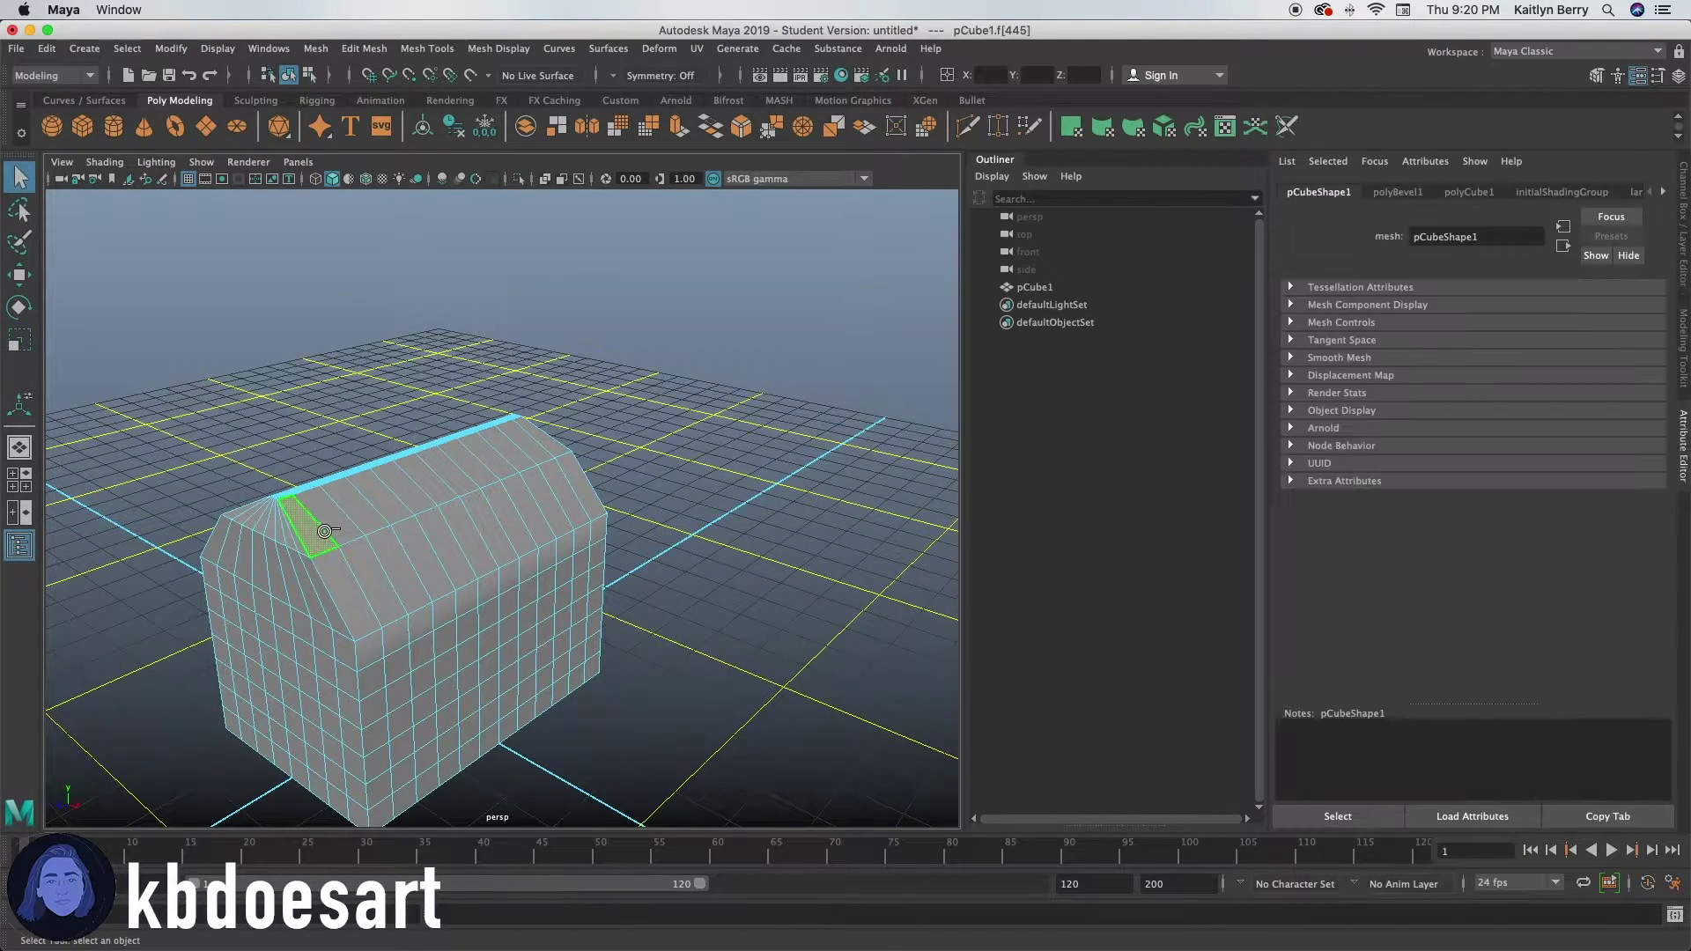
pyautogui.doubleClick(332, 525)
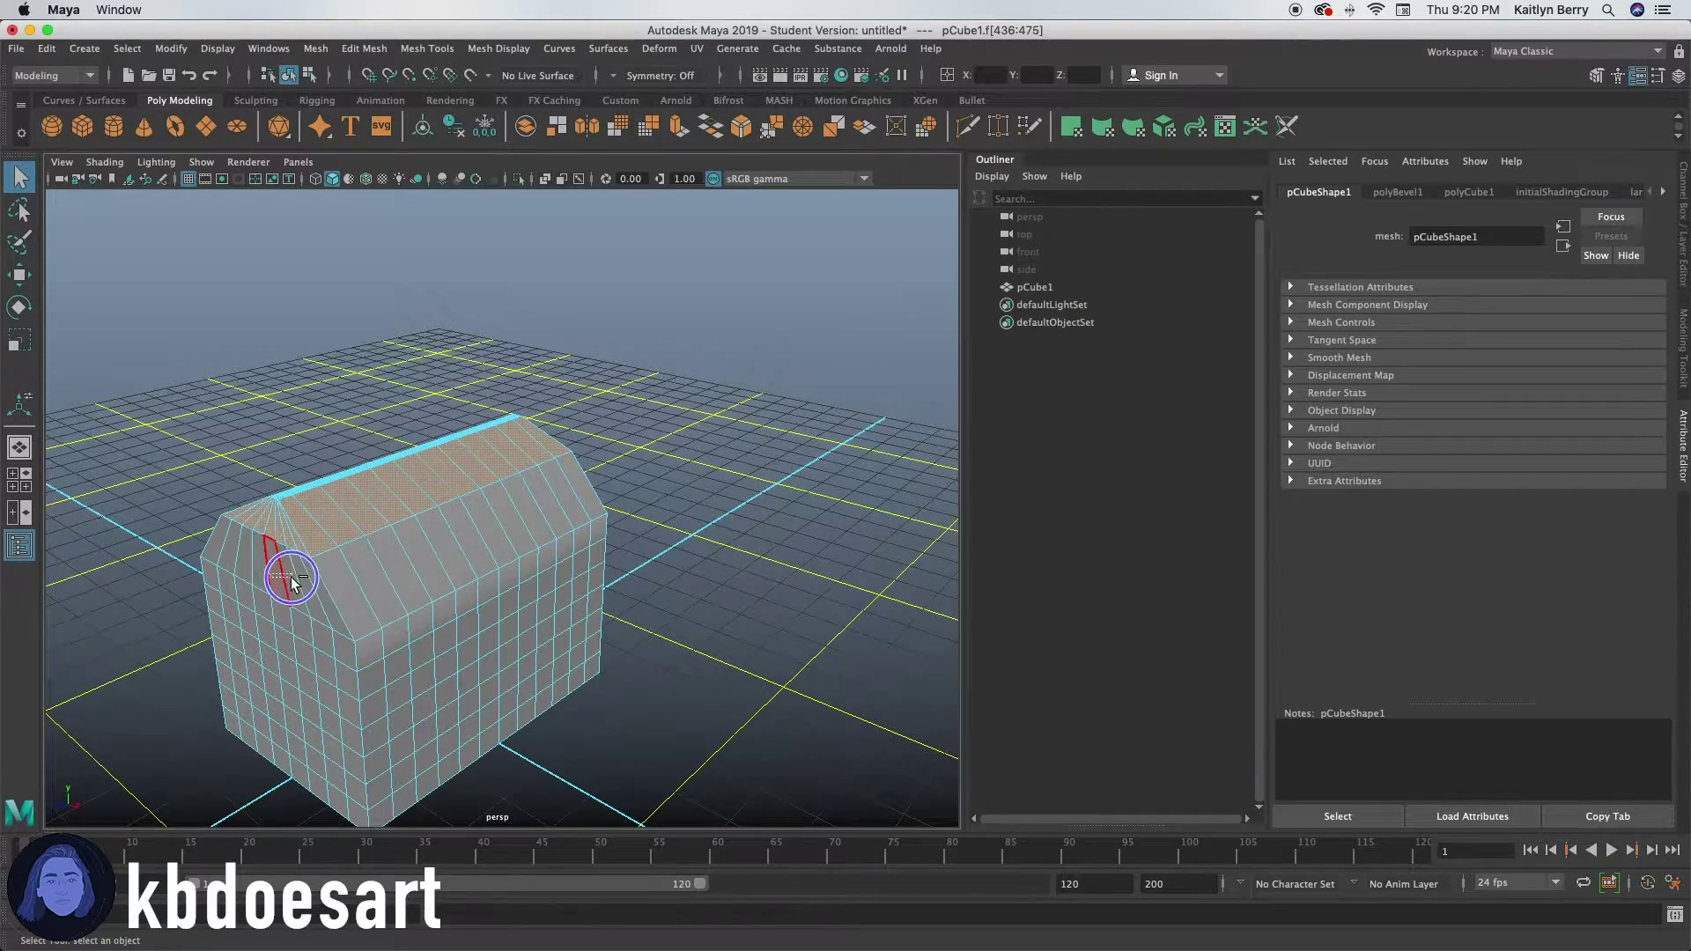
# - Add all the narrow faces along the roof ridge to the upper-slope selection
pyautogui.keyDown('alt'); pyautogui.moveTo(218, 511); pyautogui.dragTo(508, 474); pyautogui.keyUp('alt')
pyautogui.keyDown('alt'); pyautogui.moveTo(508, 474); pyautogui.dragTo(564, 482, button='right'); pyautogui.keyUp('alt')
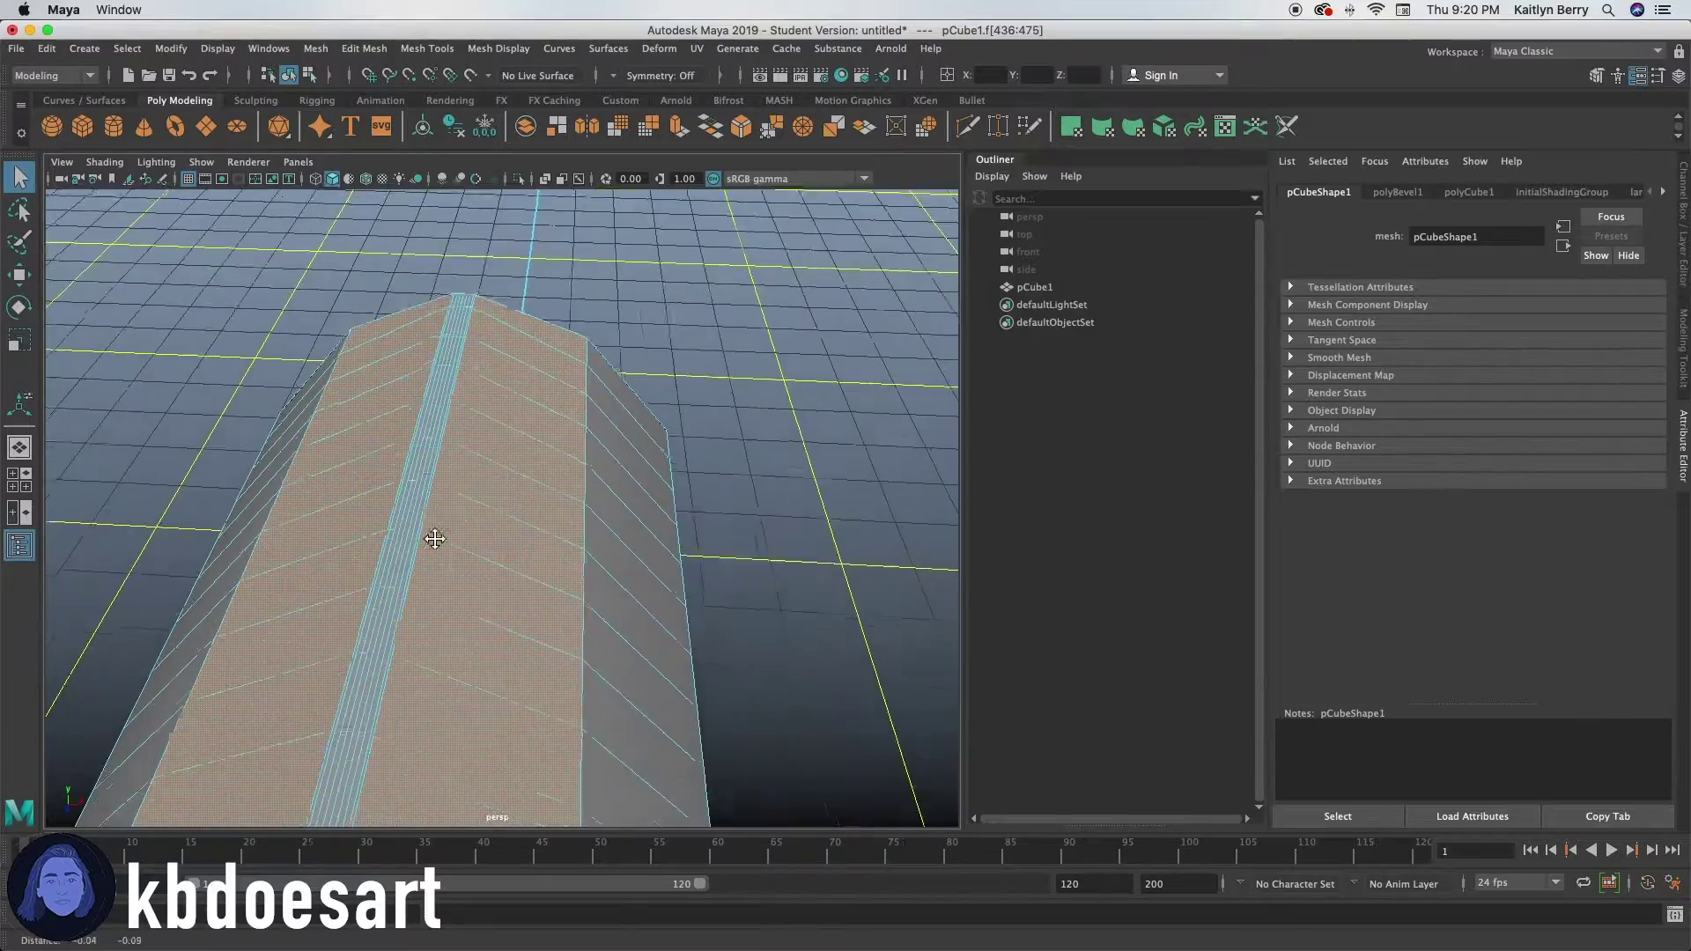
pyautogui.keyDown('alt'); pyautogui.moveTo(426, 551); pyautogui.dragTo(572, 266, button='middle'); pyautogui.keyUp('alt')
pyautogui.keyDown('alt'); pyautogui.moveTo(475, 585); pyautogui.dragTo(400, 599); pyautogui.keyUp('alt')
pyautogui.keyDown('alt'); pyautogui.moveTo(458, 564); pyautogui.dragTo(651, 553, button='right'); pyautogui.keyUp('alt')
pyautogui.keyDown('alt'); pyautogui.moveTo(464, 596); pyautogui.dragTo(263, 631); pyautogui.keyUp('alt')
pyautogui.keyDown('alt'); pyautogui.moveTo(559, 580); pyautogui.dragTo(273, 304, button='middle'); pyautogui.keyUp('alt')
pyautogui.keyDown('alt'); pyautogui.moveTo(599, 532); pyautogui.dragTo(433, 539, button='right'); pyautogui.keyUp('alt')
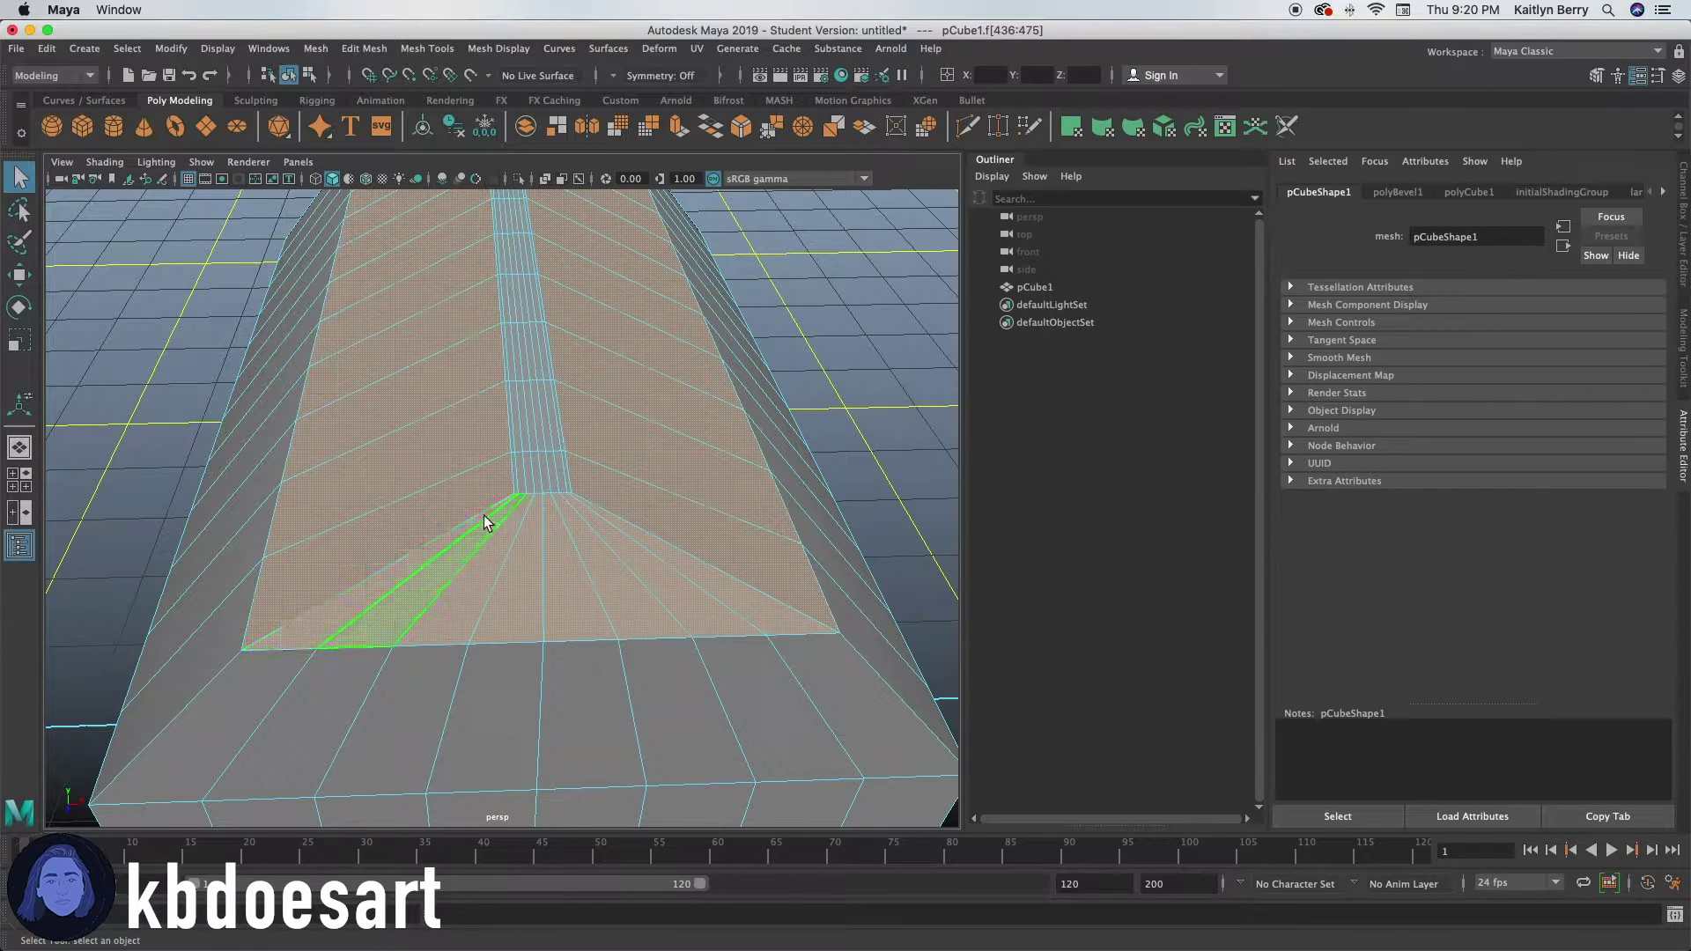
pyautogui.moveTo(547, 464)
pyautogui.mouseDown()
pyautogui.moveTo(558, 453)
pyautogui.moveTo(487, 419)
pyautogui.moveTo(586, 342)
pyautogui.moveTo(581, 361)
pyautogui.mouseUp()
pyautogui.press('q')
pyautogui.keyDown('alt'); pyautogui.moveTo(558, 375); pyautogui.dragTo(429, 563, button='middle'); pyautogui.keyUp('alt')
pyautogui.keyDown('alt'); pyautogui.moveTo(459, 498); pyautogui.dragTo(494, 577, button='middle'); pyautogui.keyUp('alt')
pyautogui.hotkey('shift', 'Tab')
pyautogui.keyDown('shift'); pyautogui.moveTo(470, 622); pyautogui.dragTo(470, 564); pyautogui.keyUp('shift')
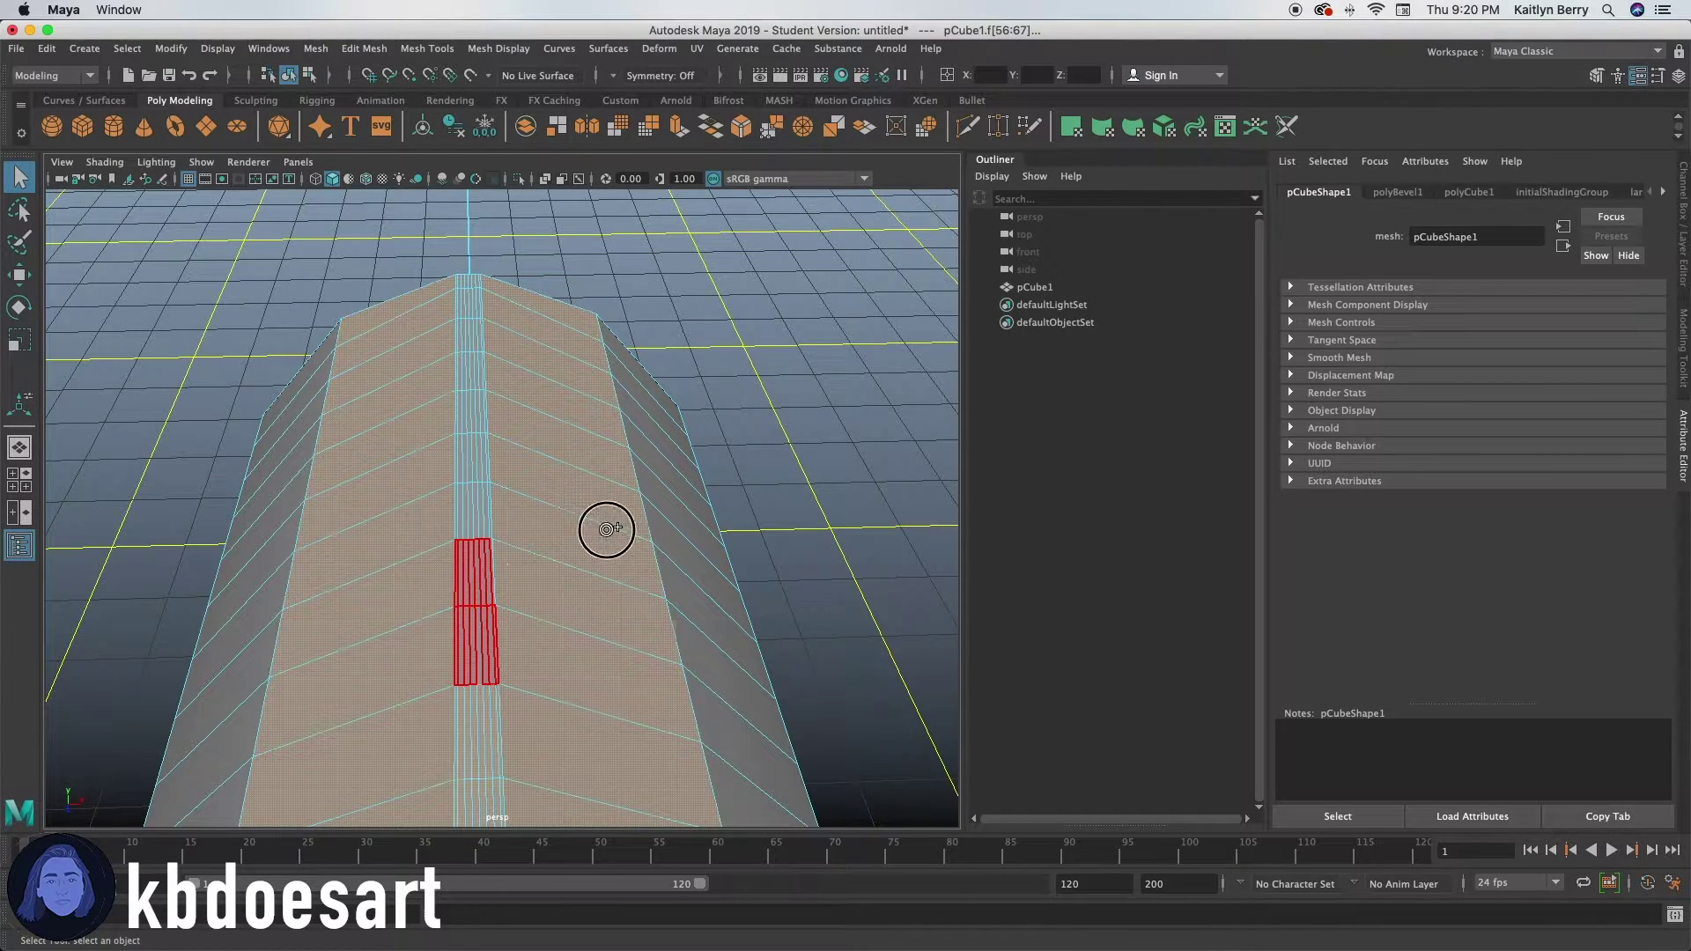
pyautogui.moveTo(491, 502)
pyautogui.keyDown('shift'); pyautogui.mouseDown()
pyautogui.moveTo(457, 502)
pyautogui.moveTo(471, 504)
pyautogui.mouseUp(); pyautogui.keyUp('shift')
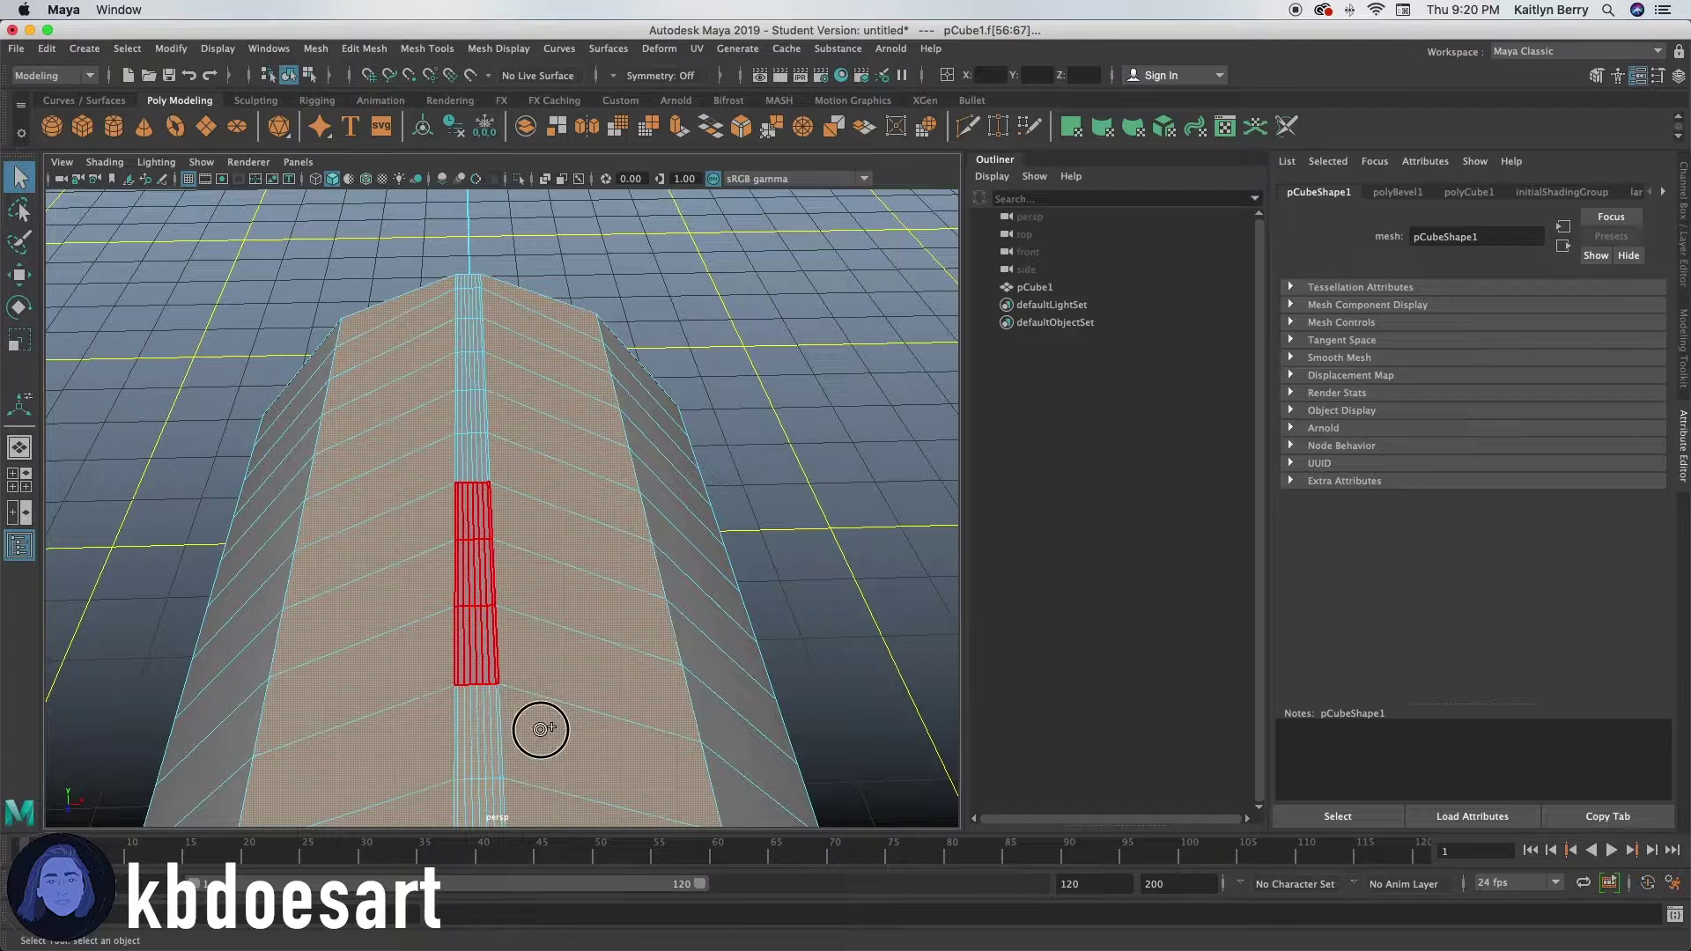
pyautogui.moveTo(491, 441)
pyautogui.keyDown('shift'); pyautogui.mouseDown()
pyautogui.moveTo(461, 452)
pyautogui.moveTo(491, 336)
pyautogui.moveTo(457, 317)
pyautogui.moveTo(479, 308)
pyautogui.moveTo(475, 272)
pyautogui.moveTo(446, 283)
pyautogui.moveTo(491, 379)
pyautogui.mouseUp(); pyautogui.keyUp('shift')
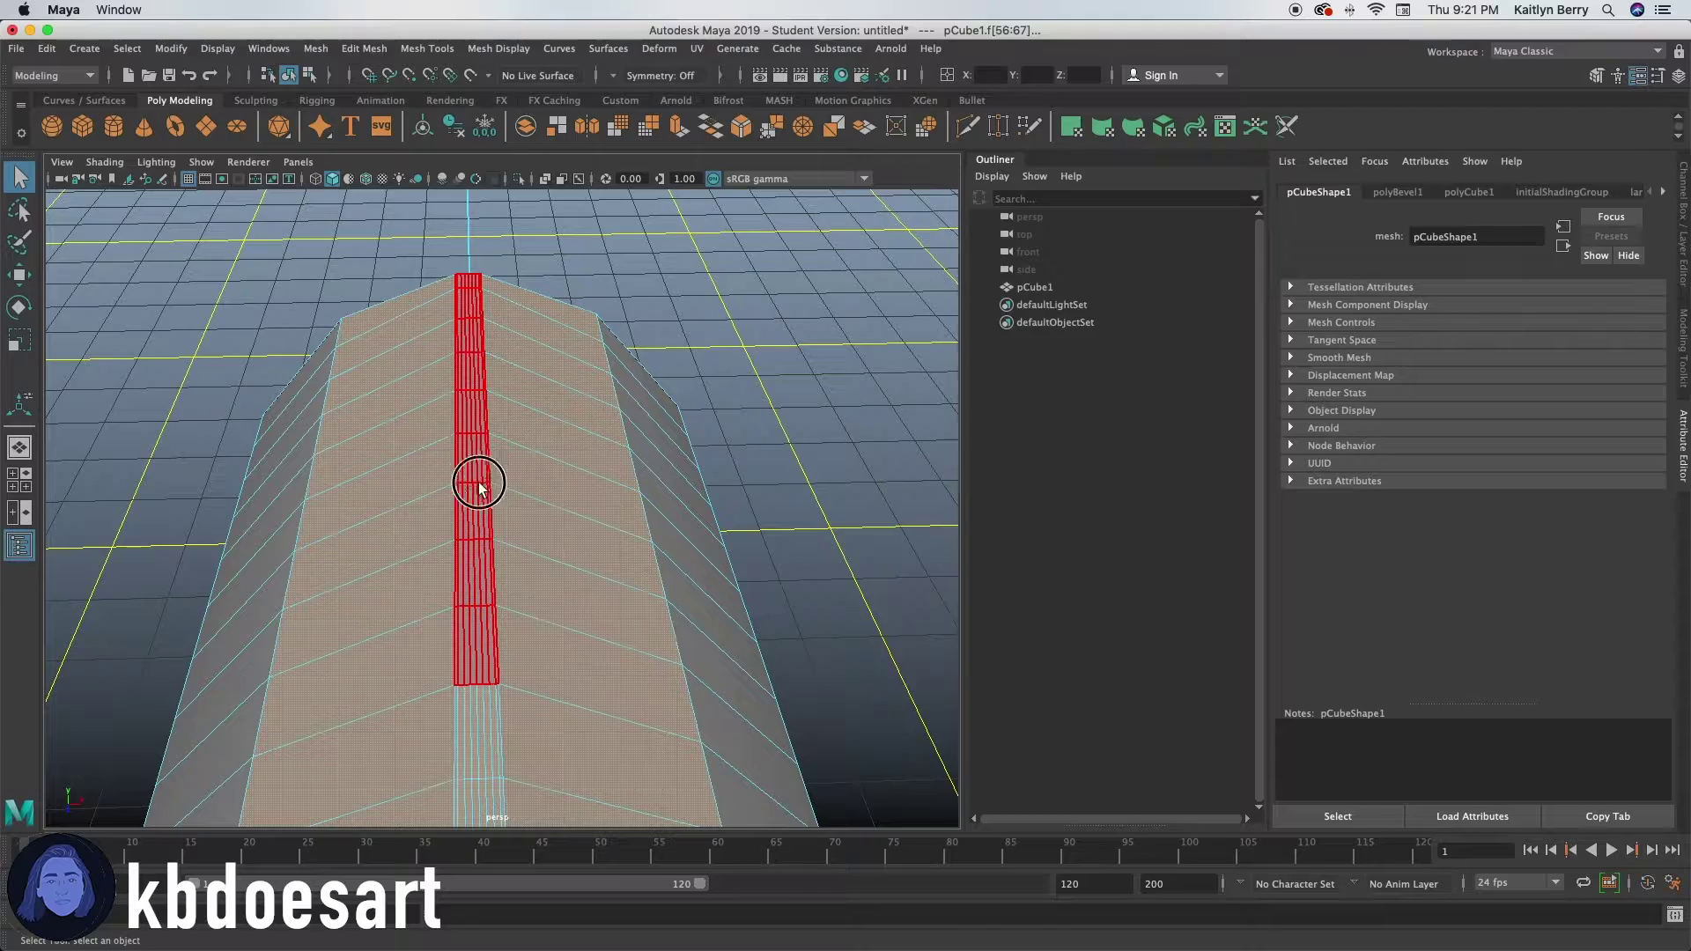
pyautogui.keyDown('shift'); pyautogui.moveTo(486, 480); pyautogui.dragTo(456, 511); pyautogui.keyUp('shift')
# - Complete the roof selection with the lower slope faces on both long sides, leaving out the faces on both gable ends
pyautogui.keyDown('alt'); pyautogui.moveTo(669, 483); pyautogui.dragTo(648, 346); pyautogui.keyUp('alt')
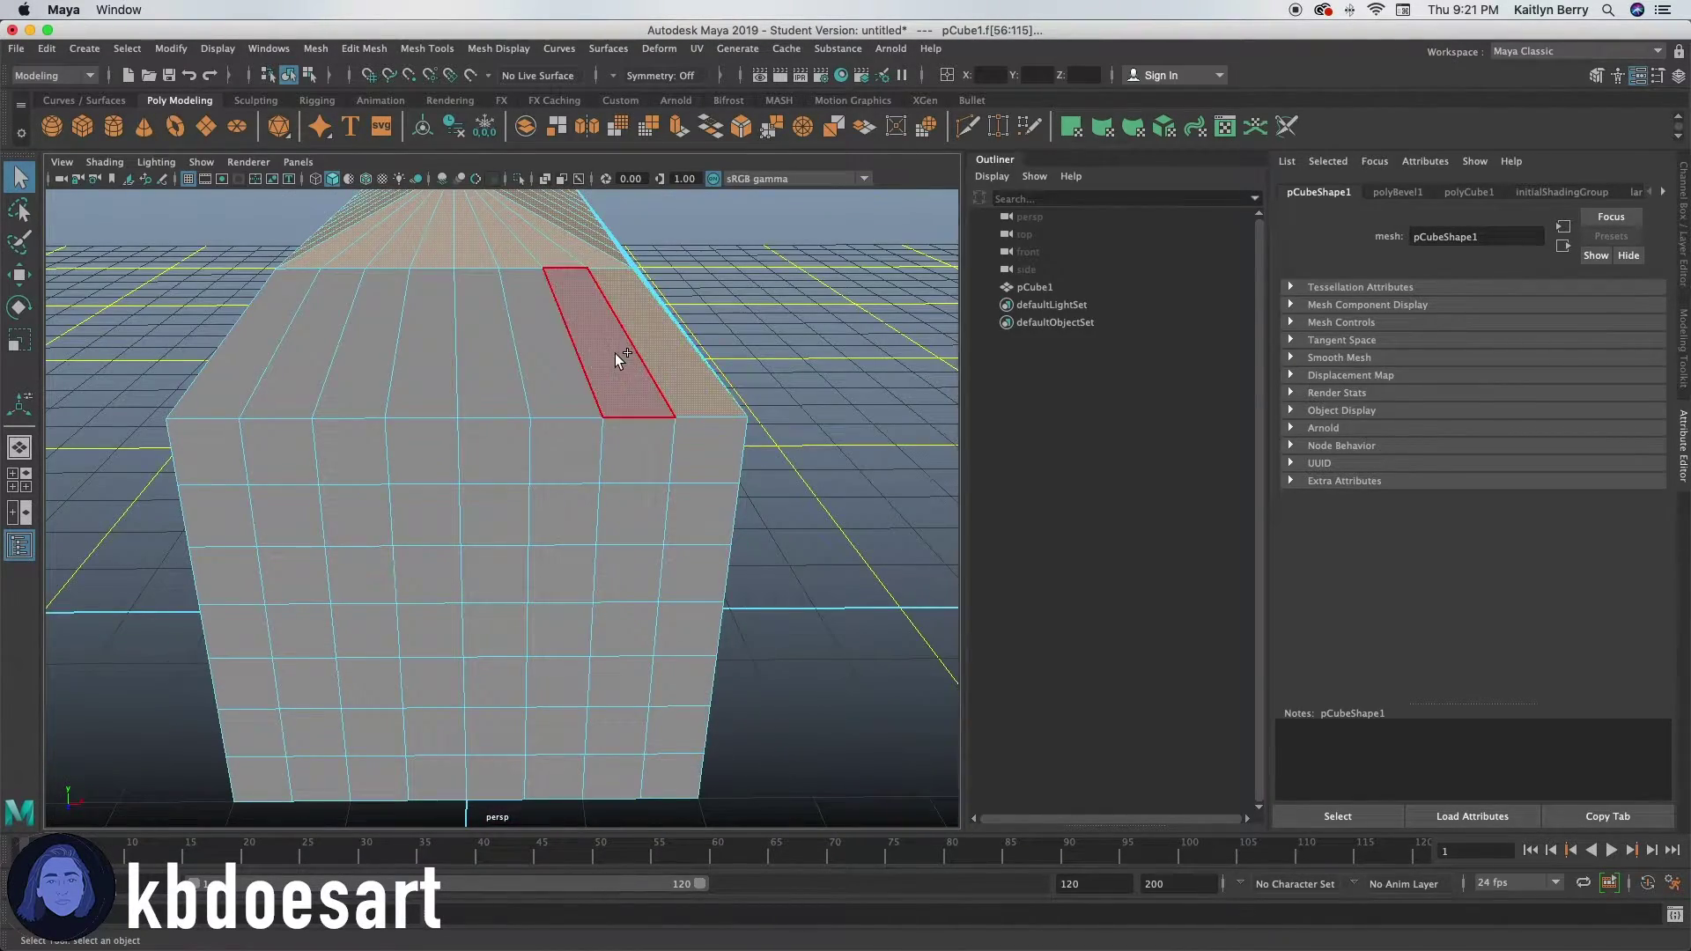
pyautogui.keyDown('alt'); pyautogui.moveTo(745, 367); pyautogui.dragTo(602, 519); pyautogui.keyUp('alt')
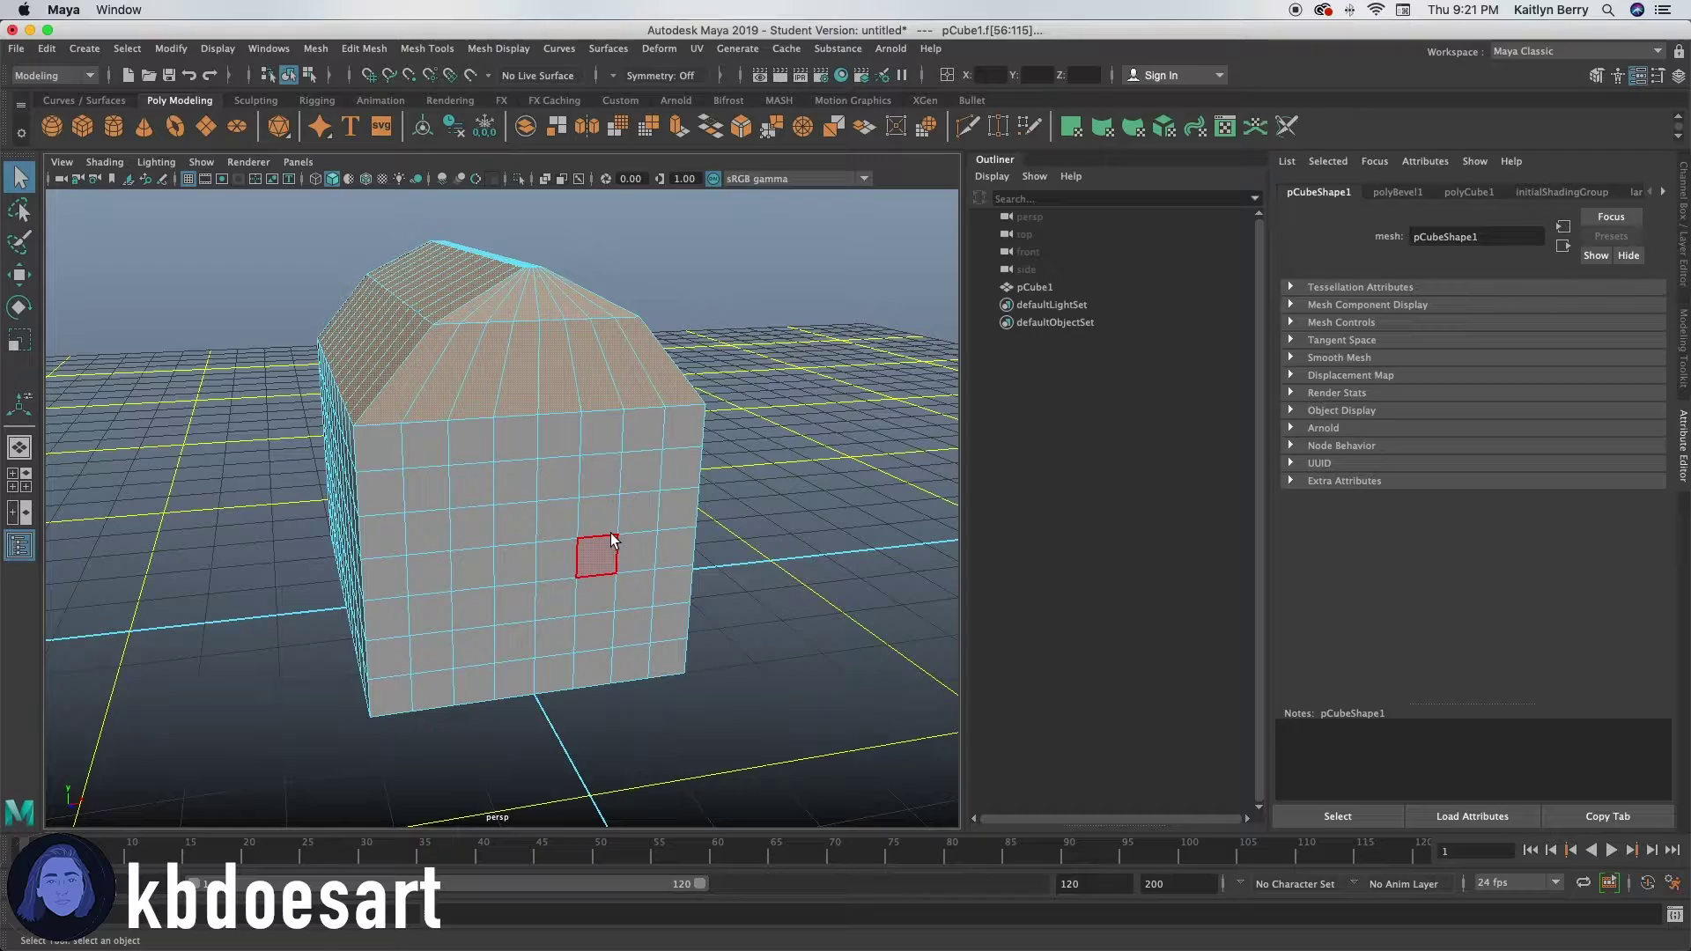
pyautogui.keyDown('alt'); pyautogui.moveTo(557, 472); pyautogui.dragTo(445, 576); pyautogui.keyUp('alt')
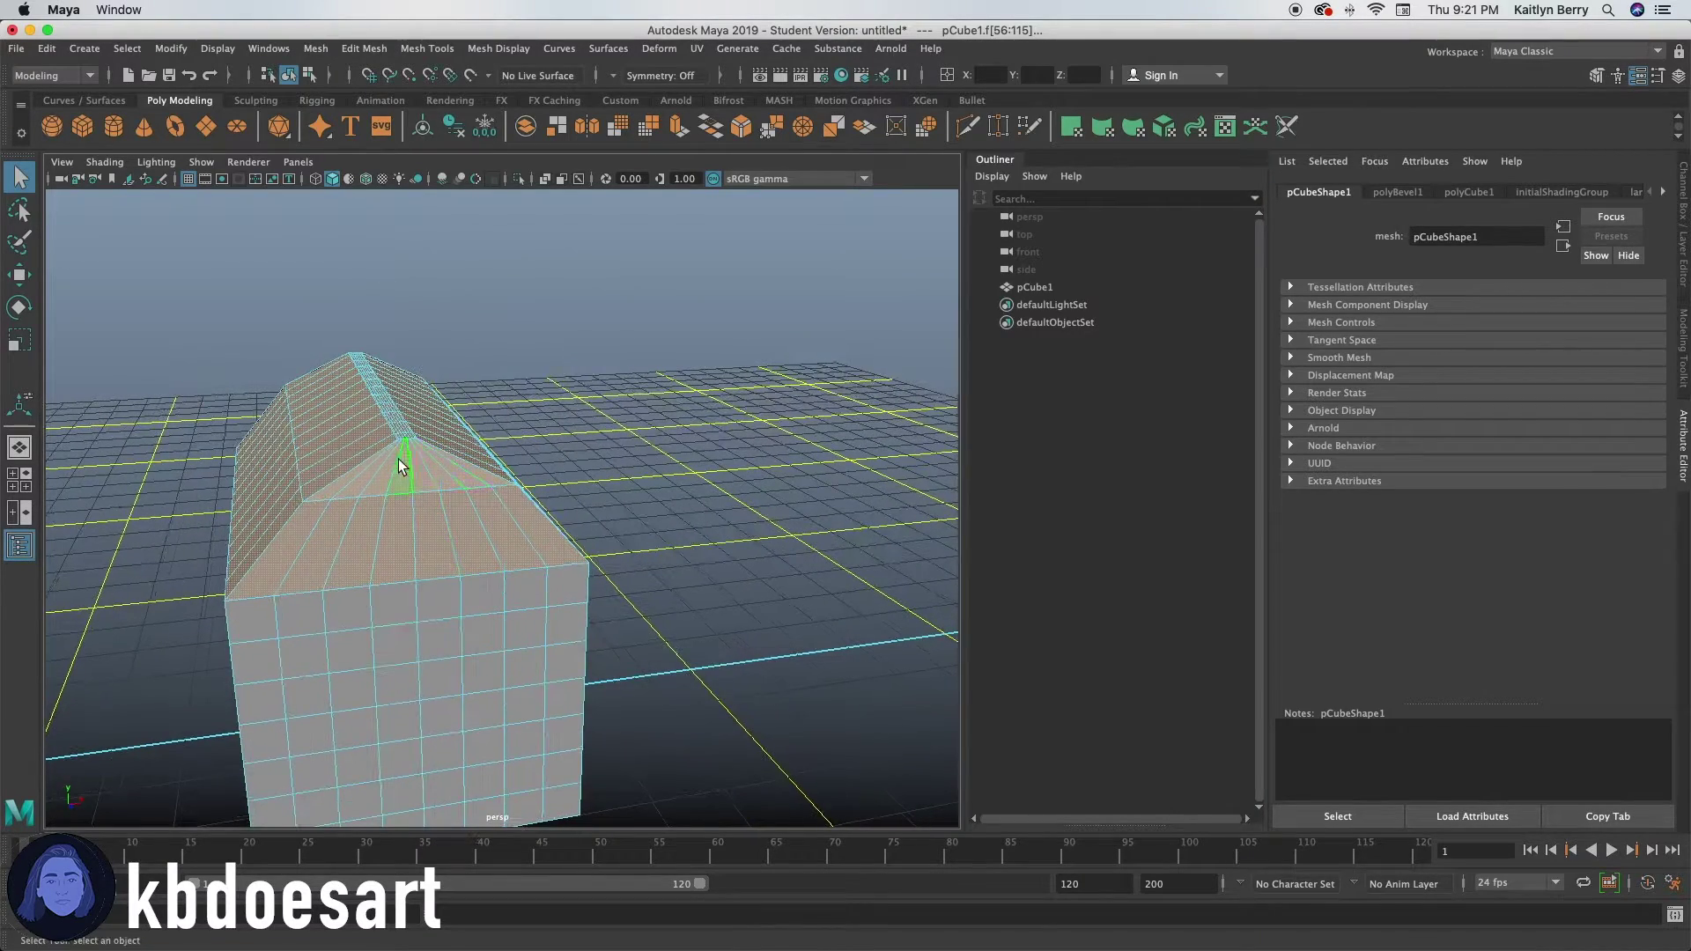
pyautogui.moveTo(416, 499)
pyautogui.keyDown('alt'); pyautogui.mouseDown()
pyautogui.moveTo(502, 490)
pyautogui.moveTo(419, 488)
pyautogui.moveTo(532, 451)
pyautogui.moveTo(593, 494)
pyautogui.moveTo(368, 556)
pyautogui.moveTo(280, 559)
pyautogui.mouseUp(); pyautogui.keyUp('alt')
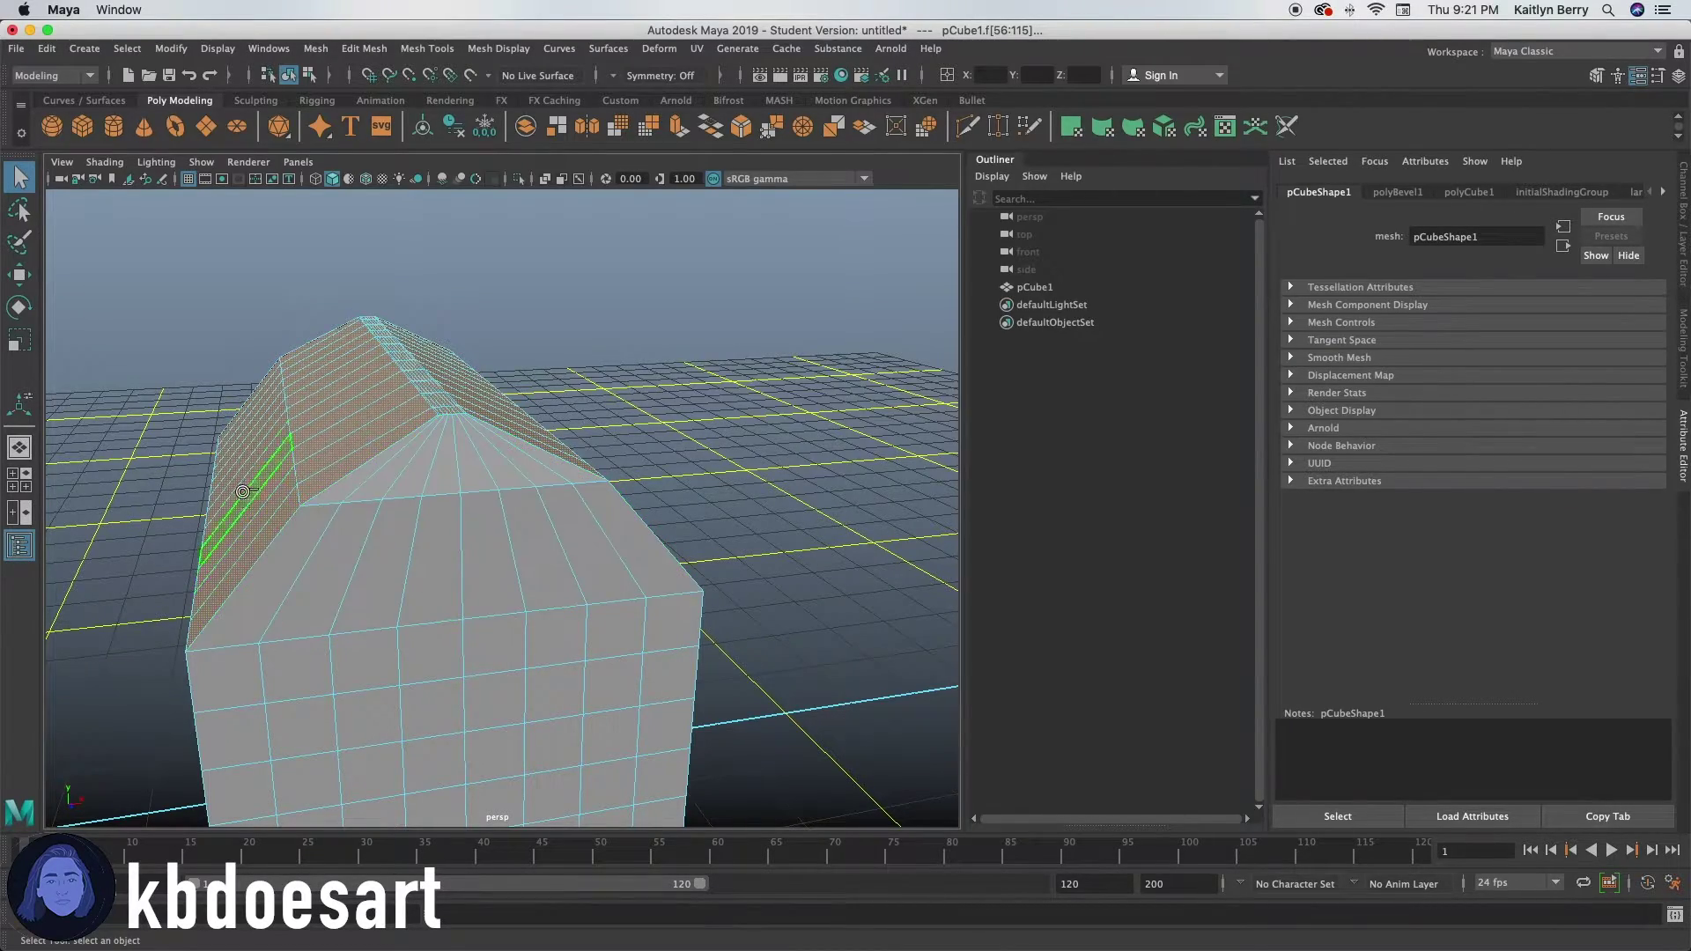
pyautogui.keyDown('alt'); pyautogui.moveTo(240, 383); pyautogui.dragTo(614, 405); pyautogui.keyUp('alt')
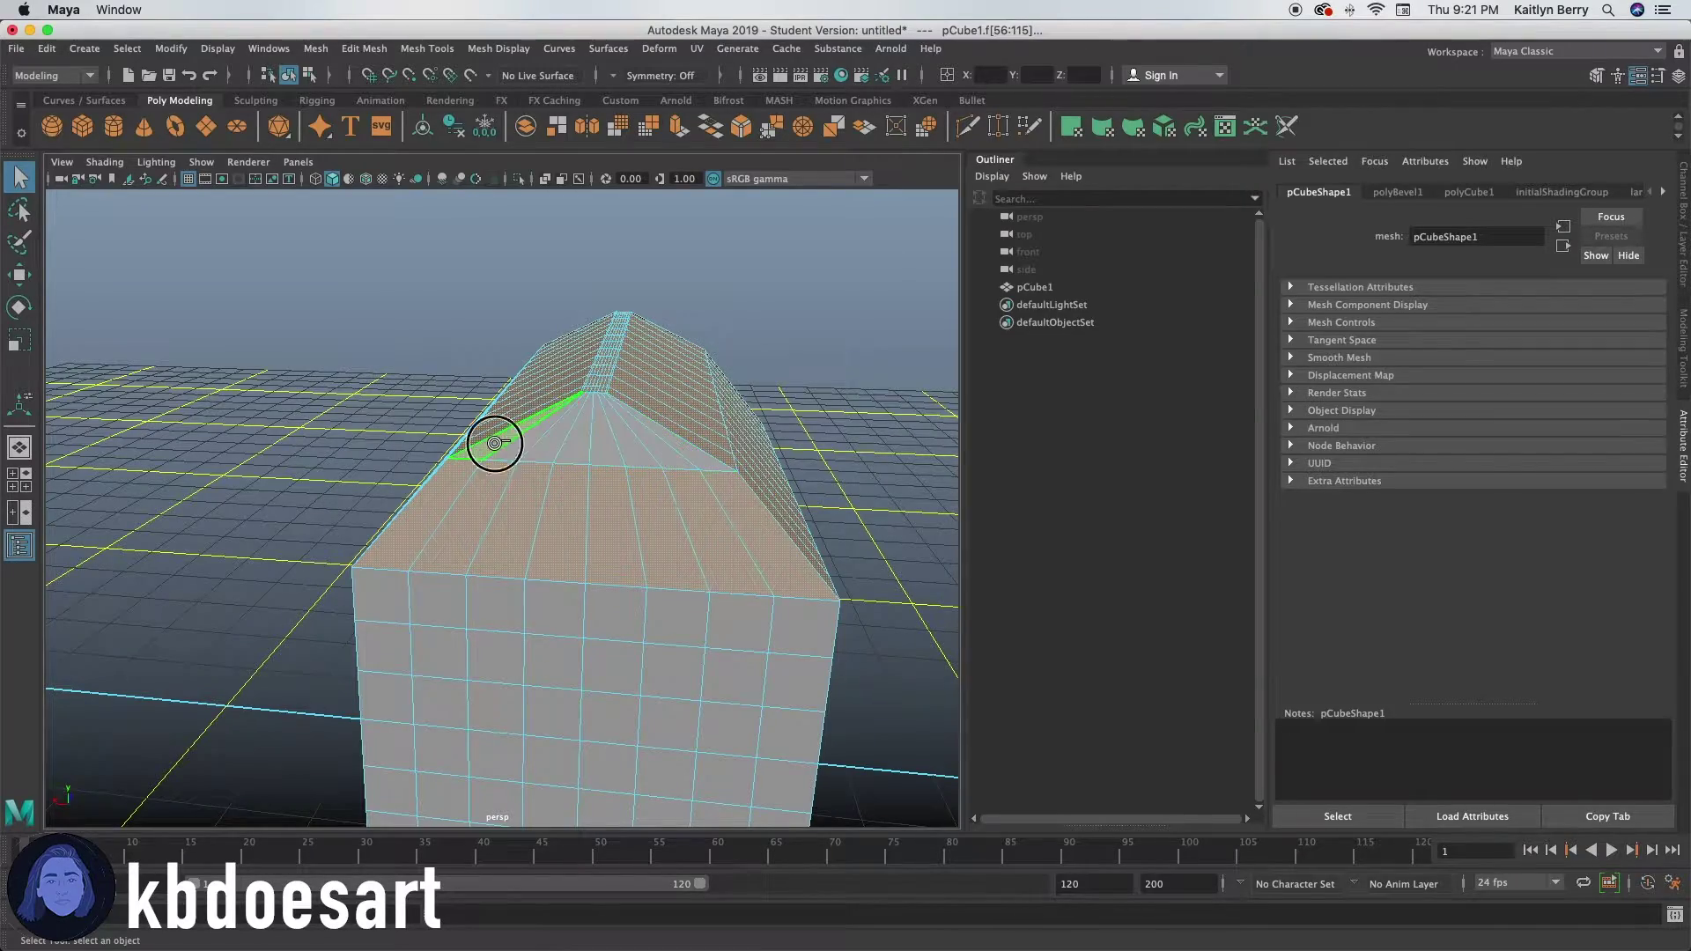
pyautogui.keyDown('alt'); pyautogui.moveTo(754, 520); pyautogui.dragTo(906, 441); pyautogui.keyUp('alt')
# - Extrude the selected roof faces outward with a thickness of about 0.2
pyautogui.hotkey('ctrl', 'e')
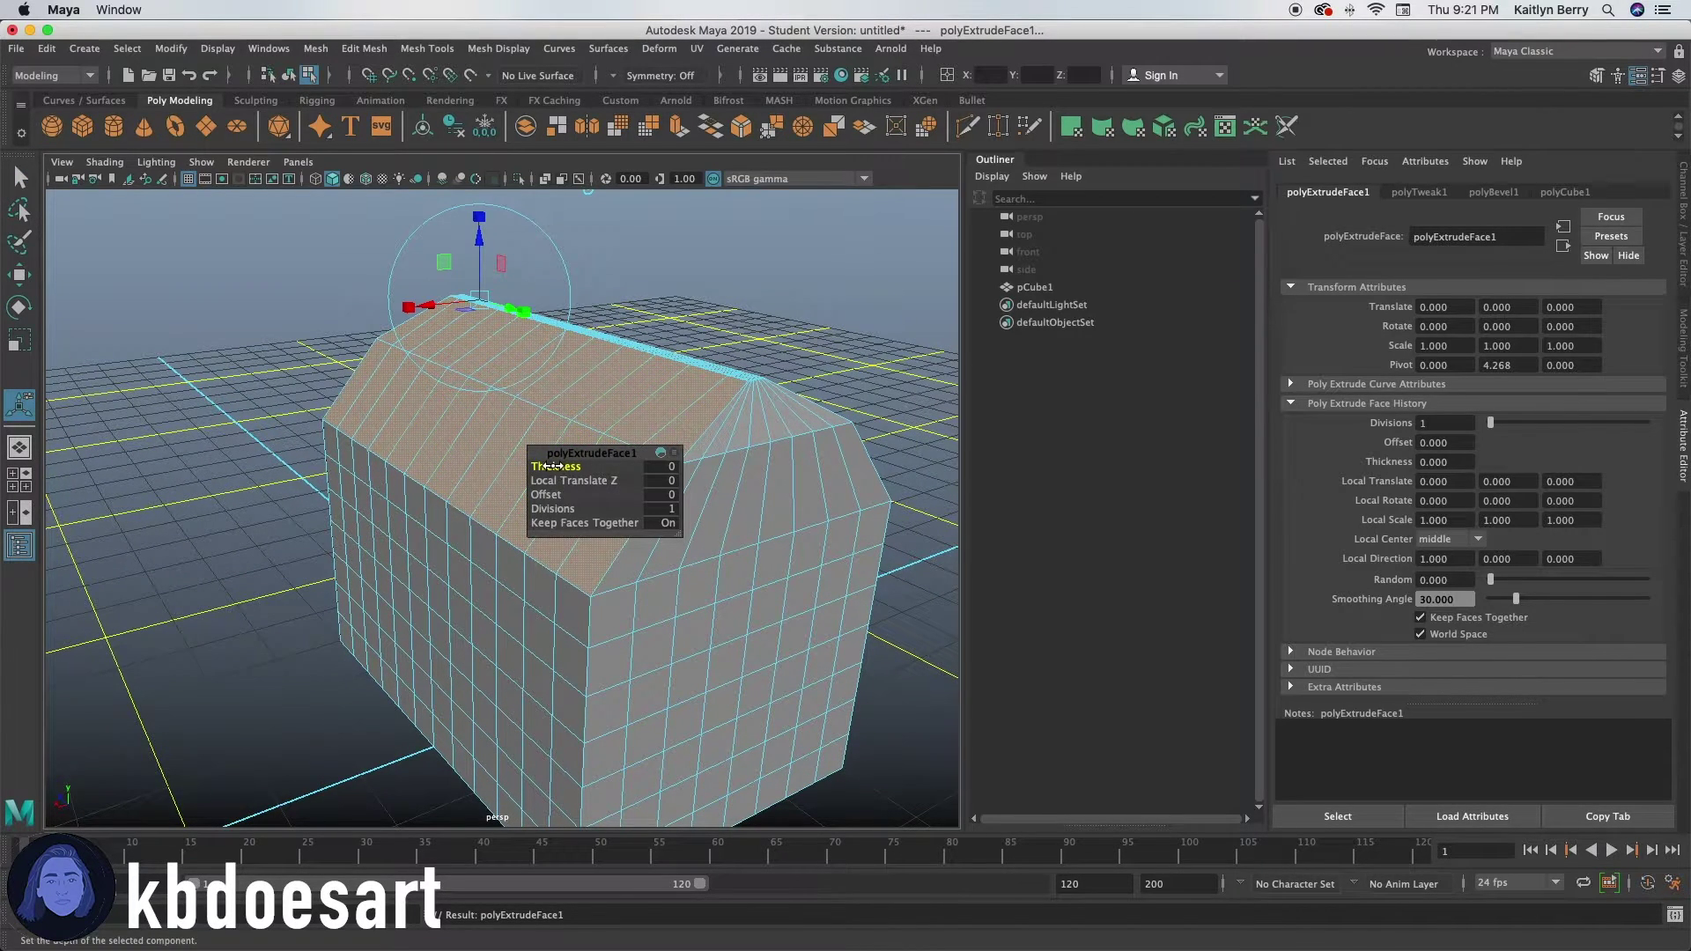
pyautogui.moveTo(551, 465); pyautogui.dragTo(231, 388)
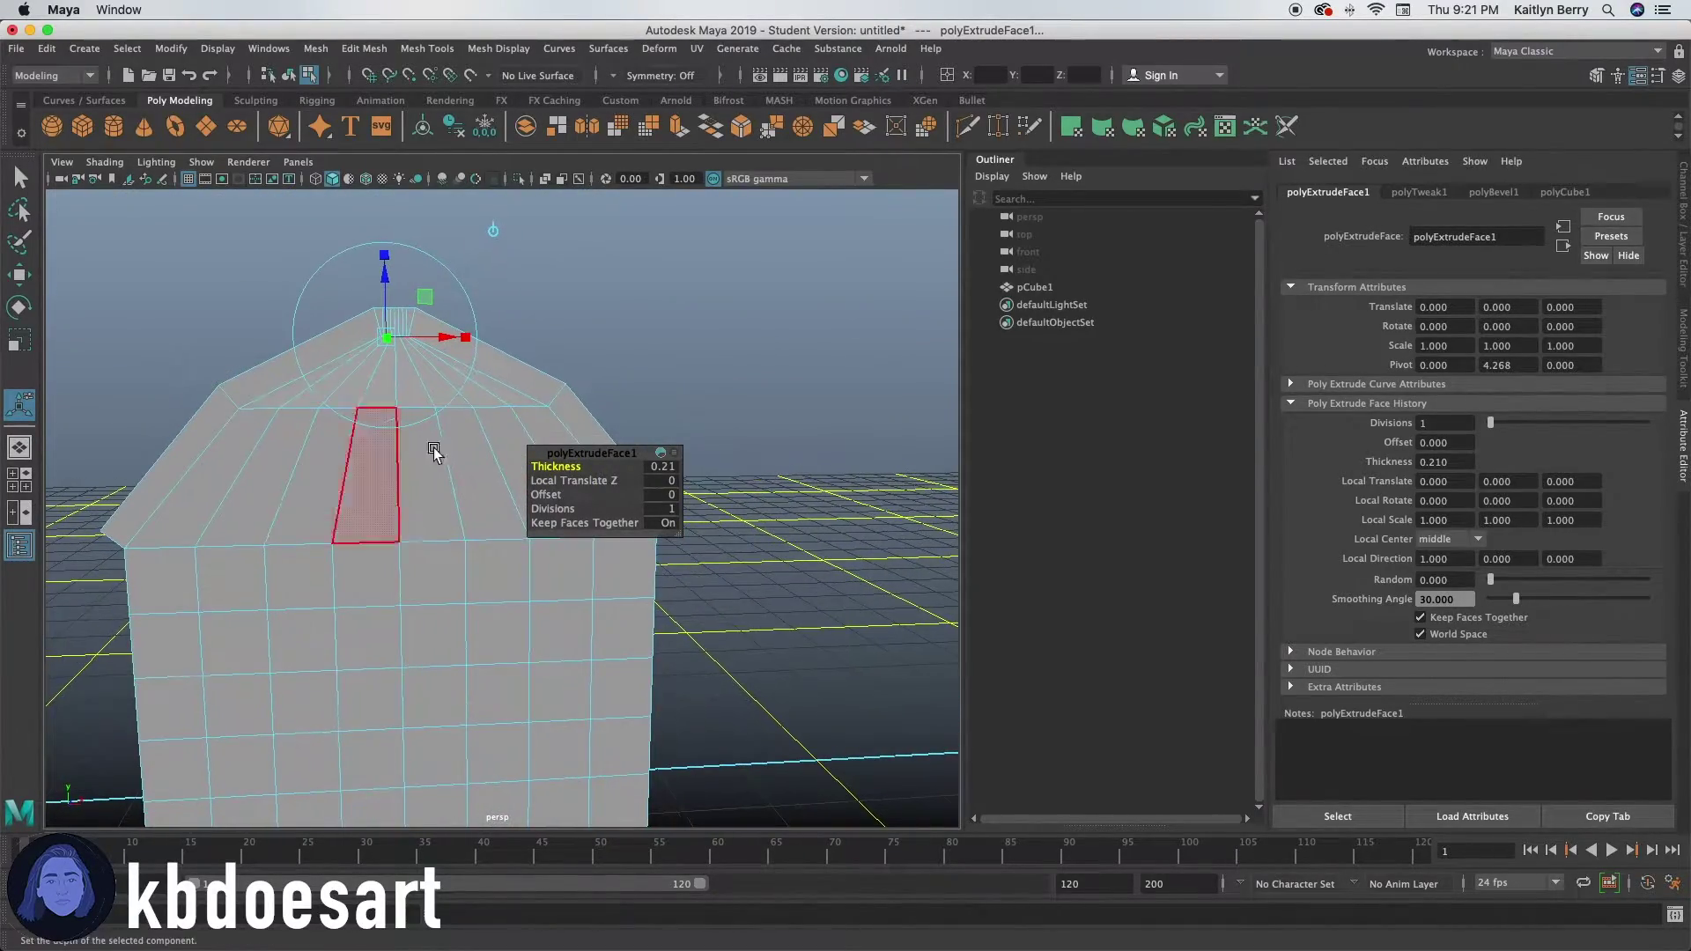
pyautogui.moveTo(566, 468); pyautogui.dragTo(564, 468)
pyautogui.click(648, 314)
# - Select the narrow strips of faces along the lower edges of the thickened roof on both long sides
pyautogui.keyDown('alt'); pyautogui.moveTo(648, 316); pyautogui.dragTo(303, 452); pyautogui.keyUp('alt')
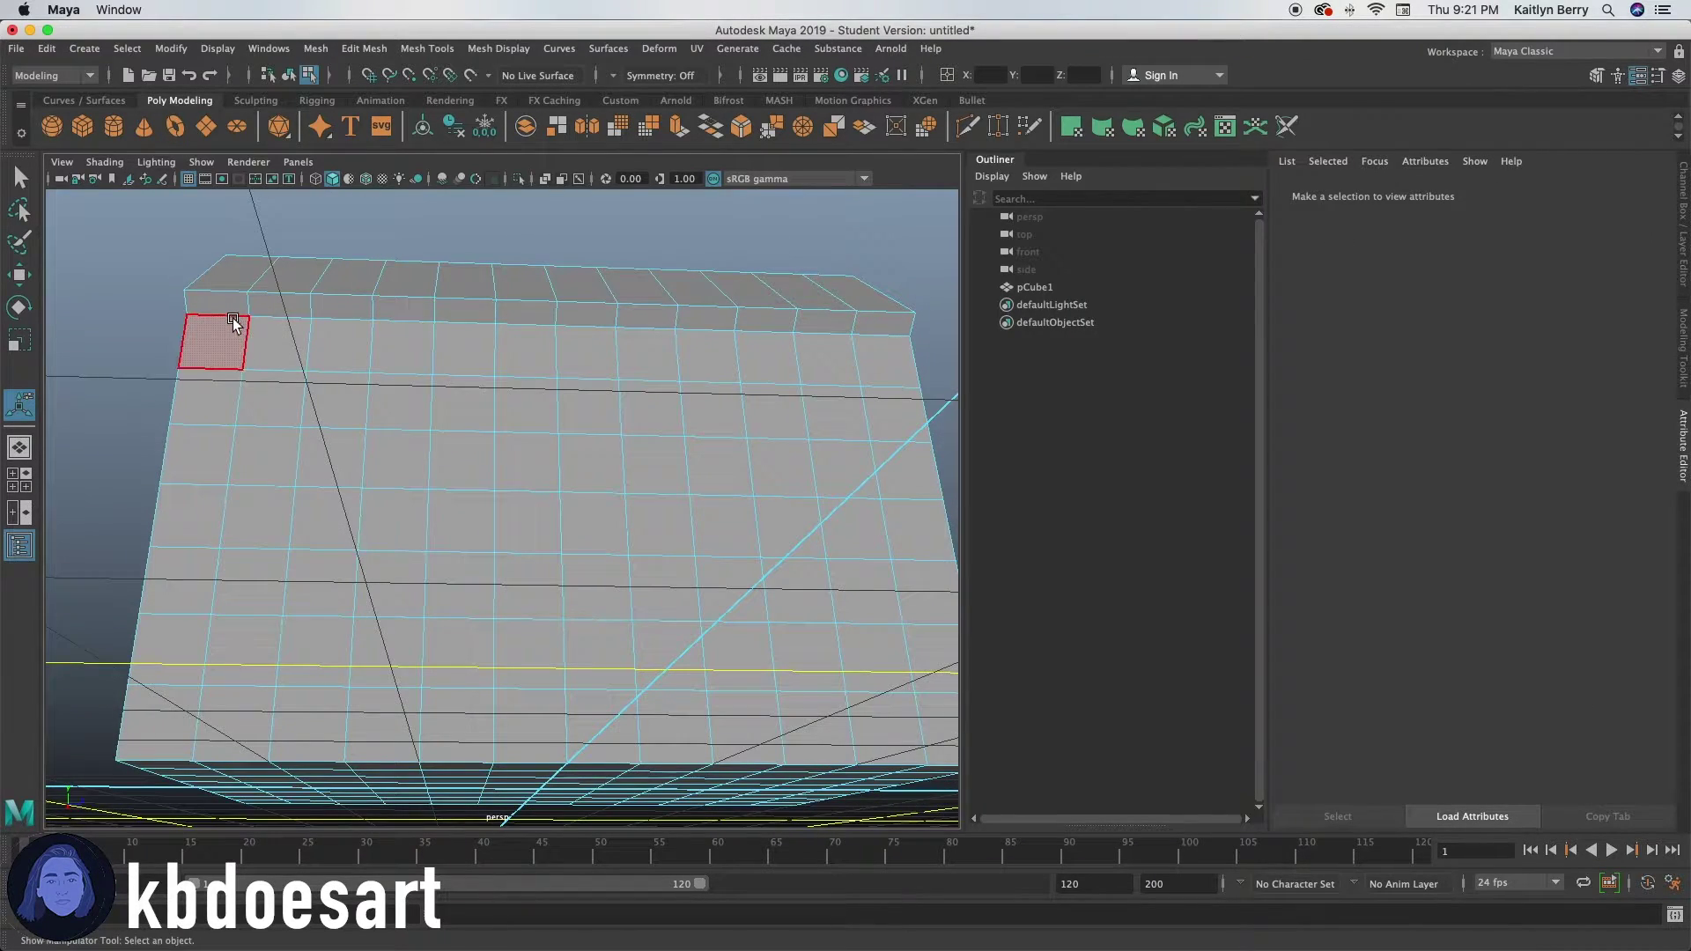
pyautogui.doubleClick(276, 305)
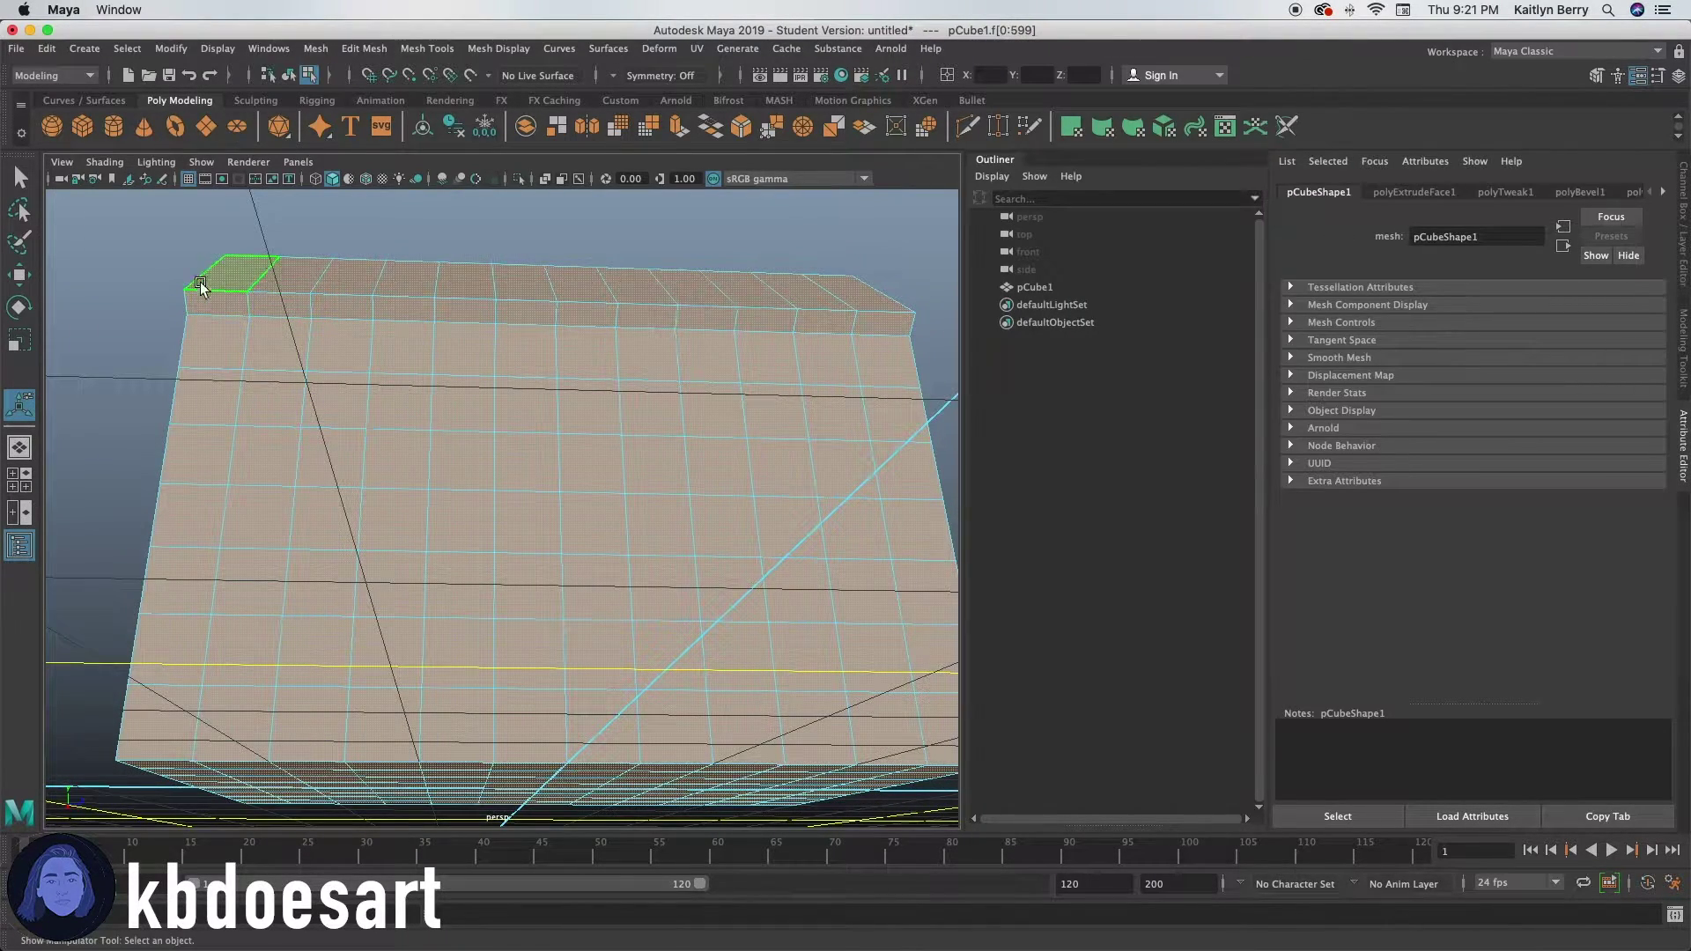
pyautogui.click(215, 302)
pyautogui.press('q')
pyautogui.moveTo(273, 302); pyautogui.dragTo(876, 324)
pyautogui.moveTo(854, 440)
pyautogui.keyDown('alt'); pyautogui.mouseDown()
pyautogui.moveTo(649, 479)
pyautogui.moveTo(292, 418)
pyautogui.moveTo(310, 378)
pyautogui.moveTo(717, 479)
pyautogui.mouseUp(); pyautogui.keyUp('alt')
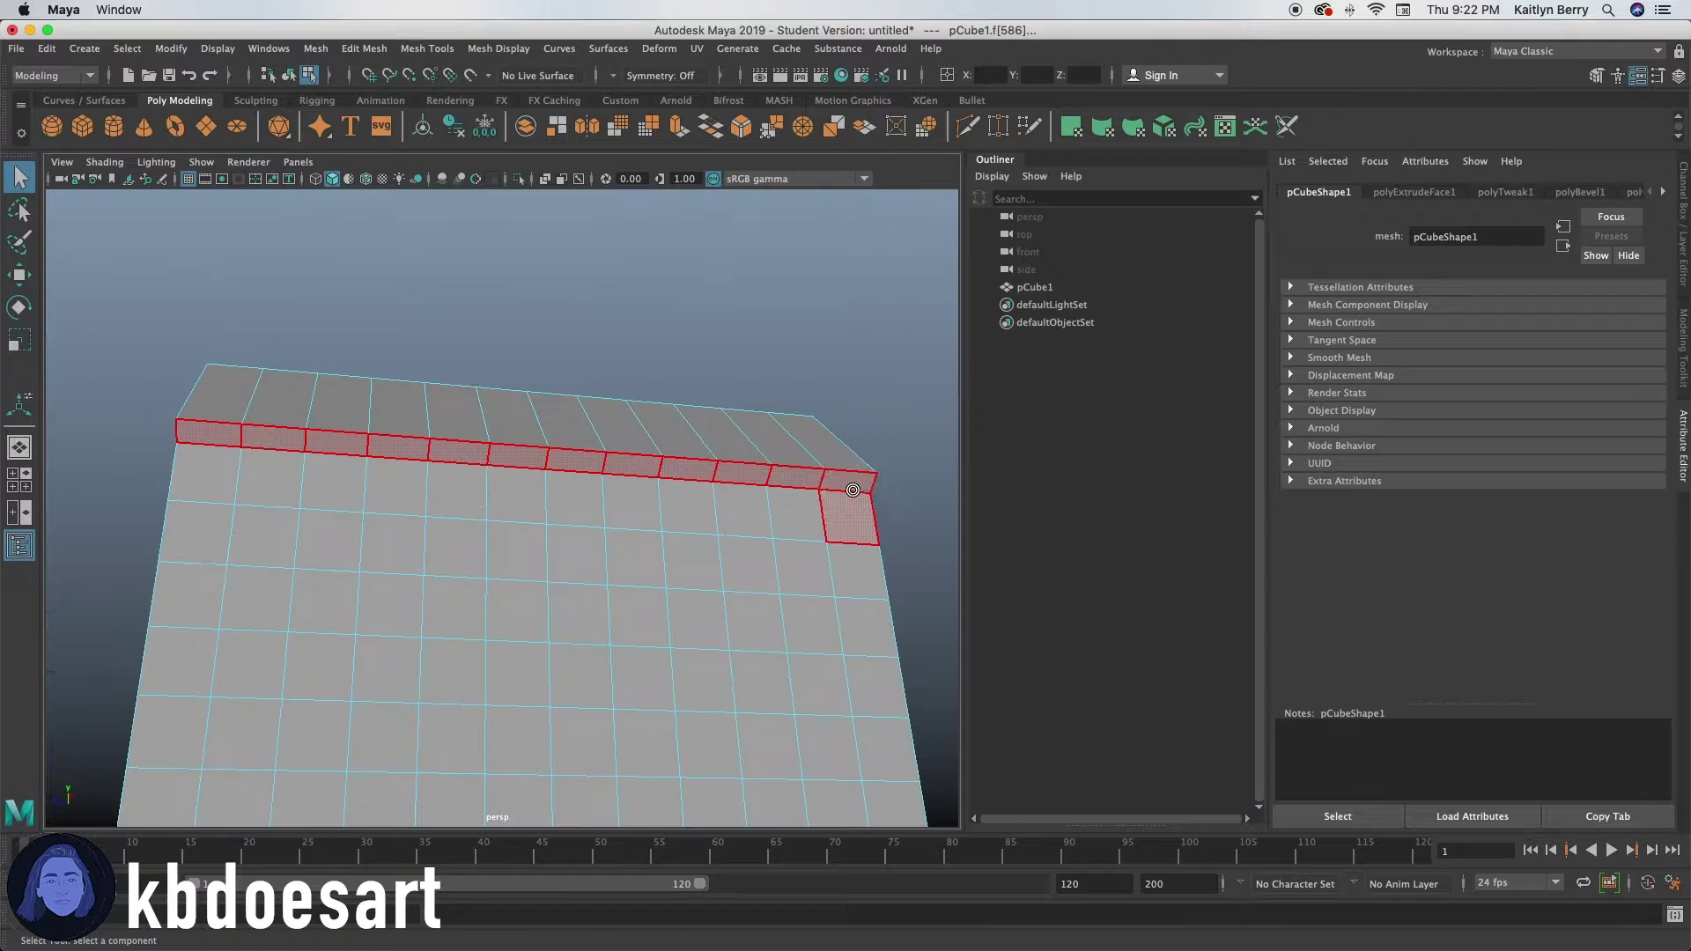
pyautogui.moveTo(846, 498); pyautogui.dragTo(850, 515)
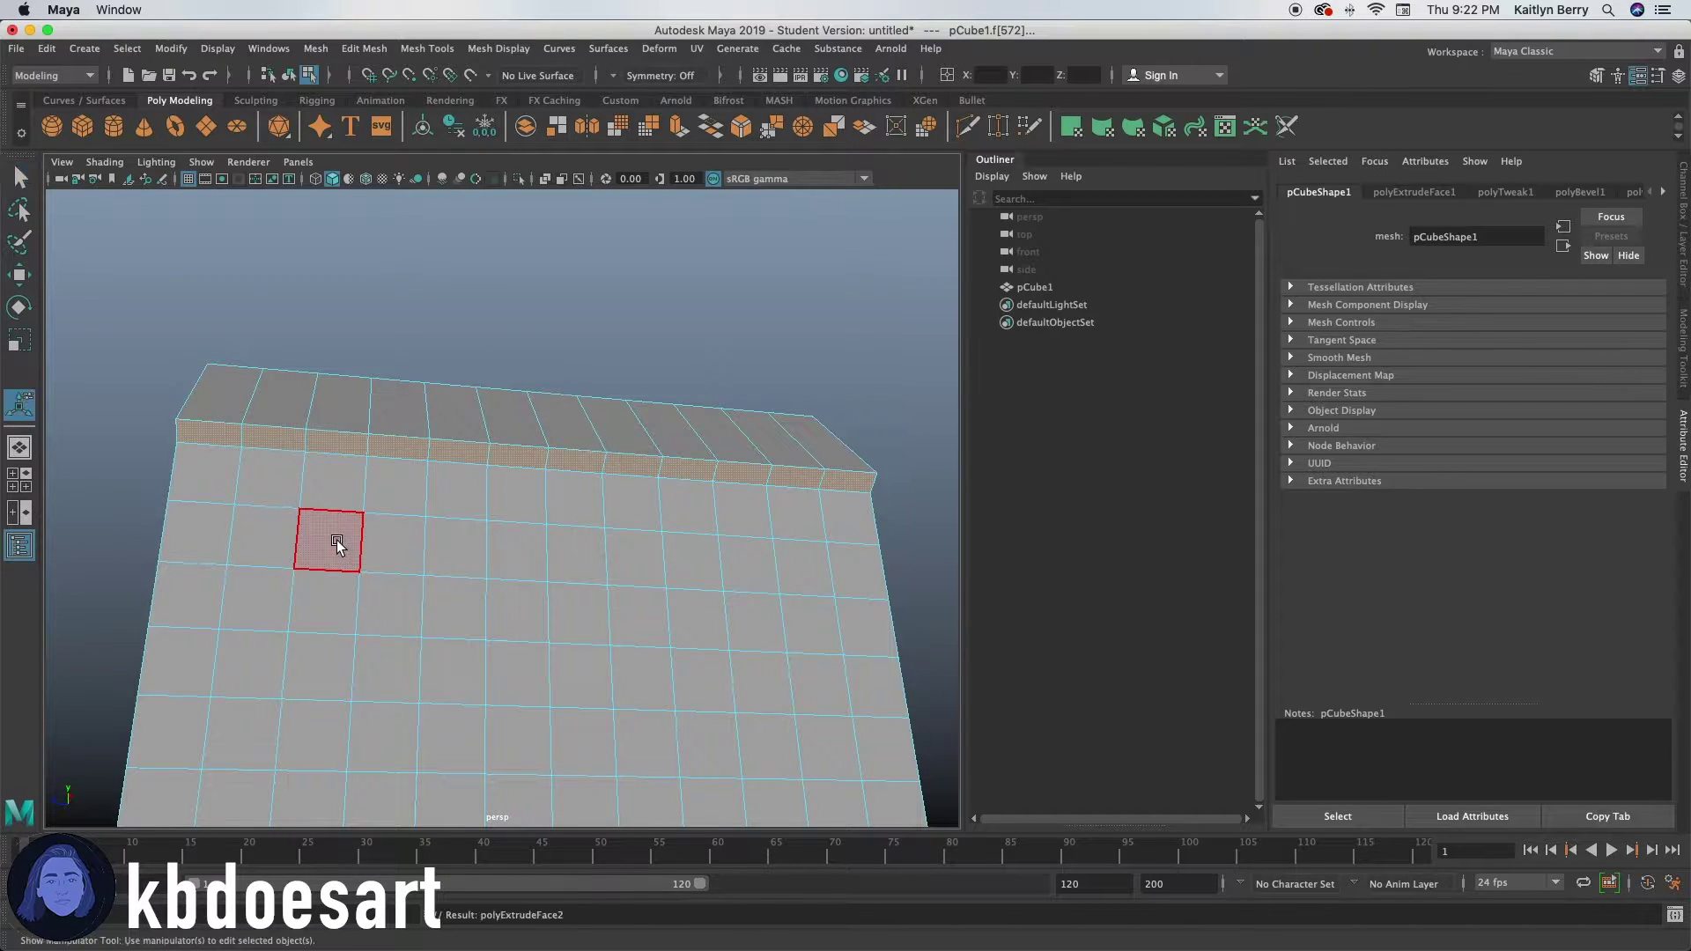
# - Extrude the lower roof-edge strips with a thickness of 1 to form overhanging eaves
pyautogui.hotkey('ctrl', 'e')
pyautogui.moveTo(561, 466); pyautogui.dragTo(559, 466)
pyautogui.keyDown('alt'); pyautogui.moveTo(324, 532); pyautogui.dragTo(605, 527); pyautogui.keyUp('alt')
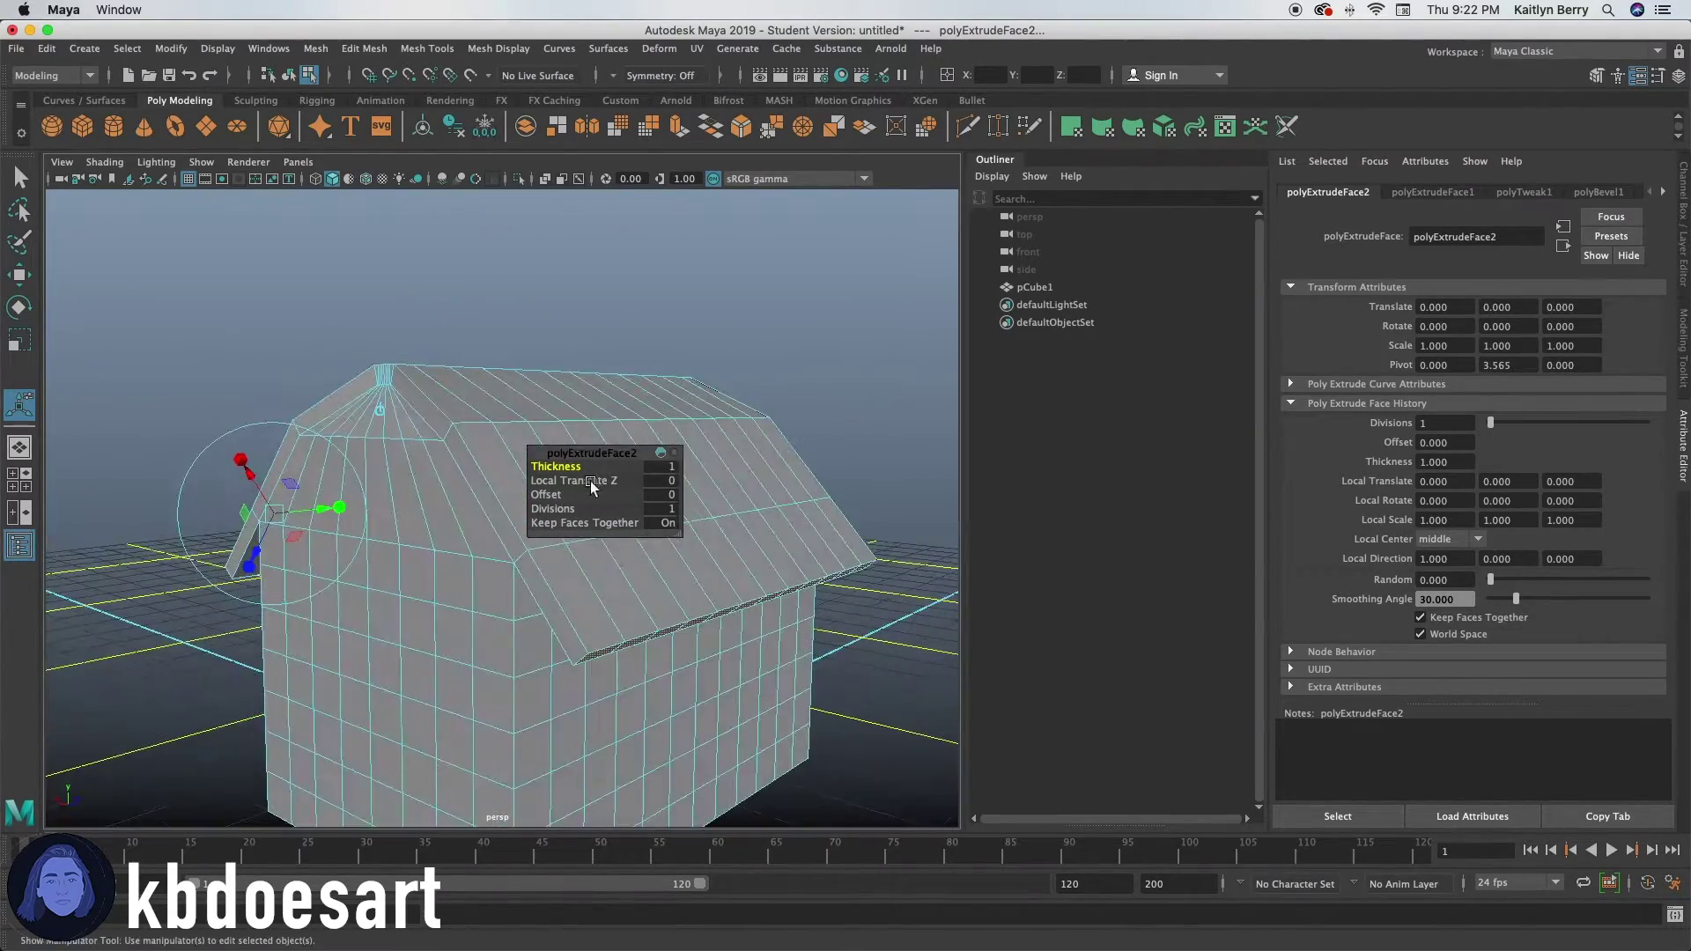
pyautogui.click(328, 366)
# - Select the roof's rim faces around both gable ends, including the ridge and the overhanging eaves
pyautogui.keyDown('alt'); pyautogui.moveTo(329, 366); pyautogui.dragTo(310, 404); pyautogui.keyUp('alt')
pyautogui.press('q')
pyautogui.click(283, 566)
pyautogui.keyDown('shift'); pyautogui.click(332, 503); pyautogui.keyUp('shift')
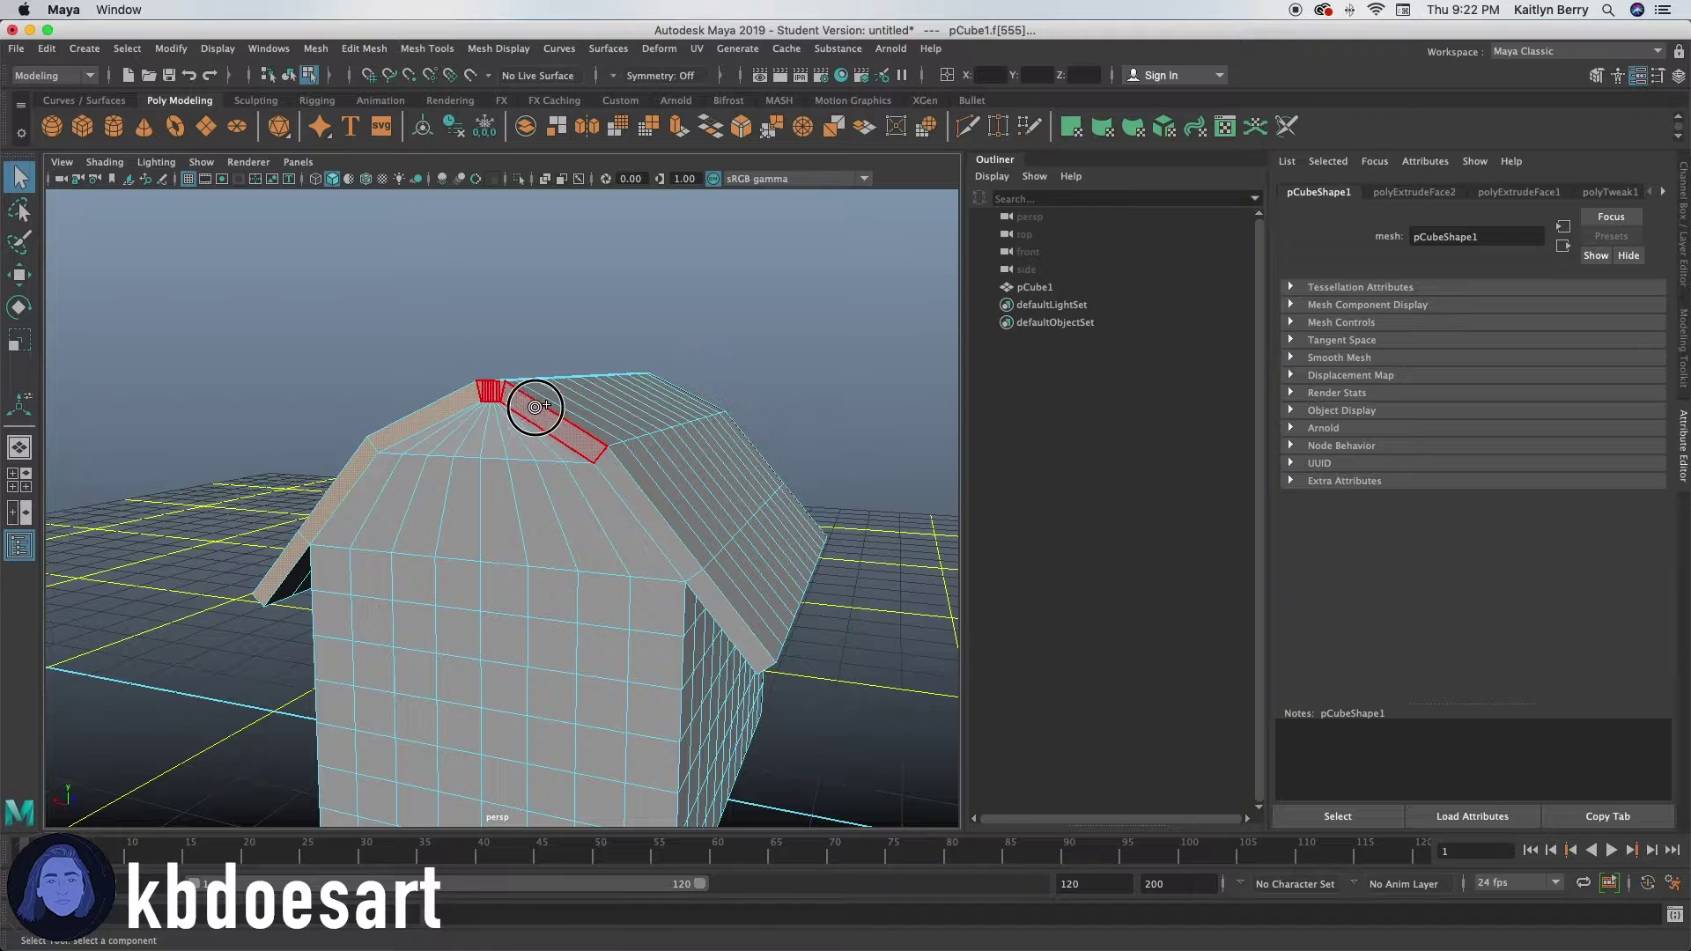
pyautogui.keyDown('shift'); pyautogui.click(616, 492); pyautogui.keyUp('shift')
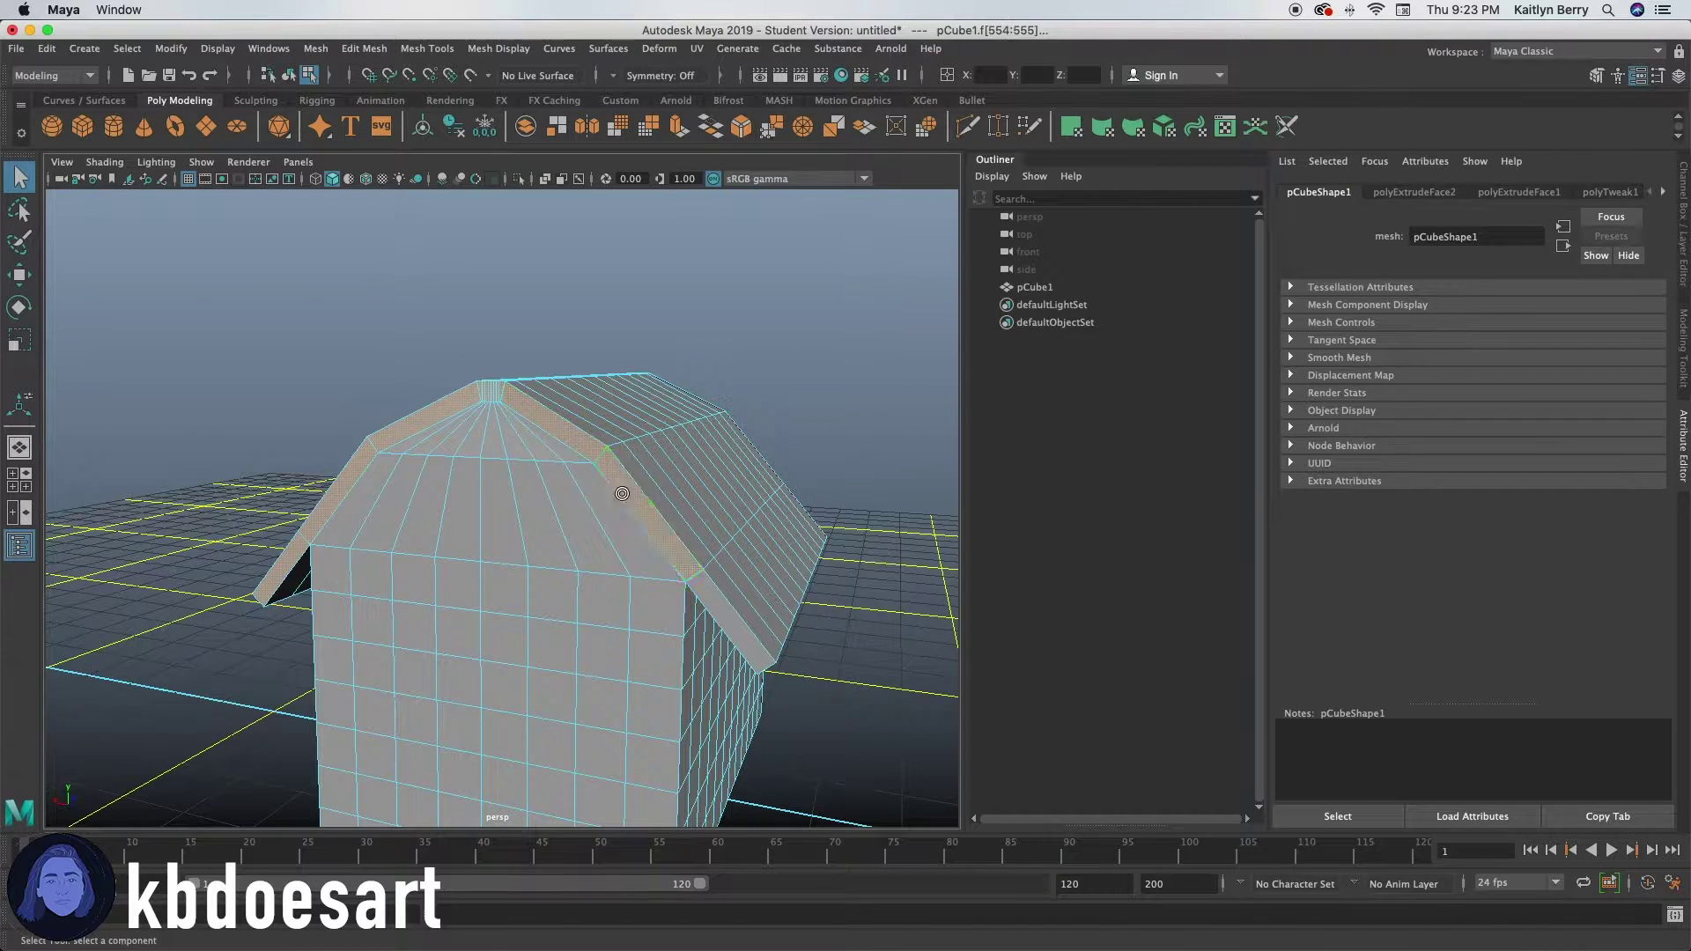
pyautogui.keyDown('alt'); pyautogui.moveTo(393, 413); pyautogui.dragTo(581, 358, button='right'); pyautogui.keyUp('alt')
pyautogui.keyDown('alt'); pyautogui.moveTo(581, 359); pyautogui.dragTo(462, 510, button='middle'); pyautogui.keyUp('alt')
pyautogui.keyDown('alt'); pyautogui.moveTo(740, 522); pyautogui.dragTo(214, 505); pyautogui.keyUp('alt')
pyautogui.click(213, 506)
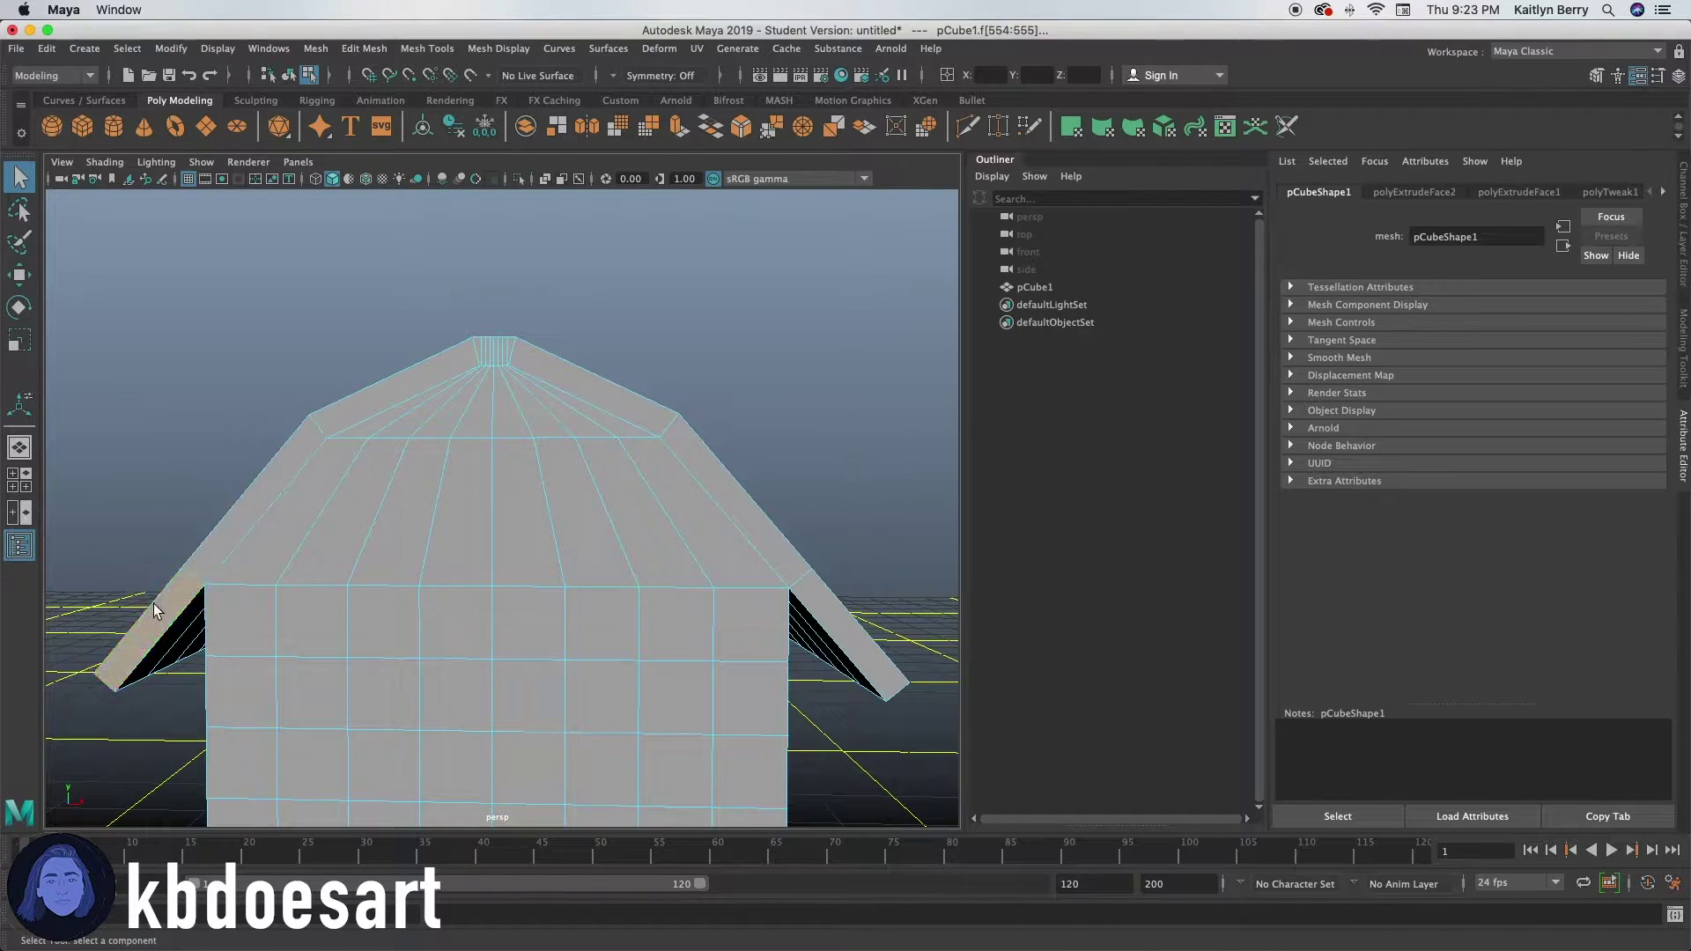
pyautogui.keyDown('shift'); pyautogui.moveTo(476, 340); pyautogui.dragTo(531, 349); pyautogui.keyUp('shift')
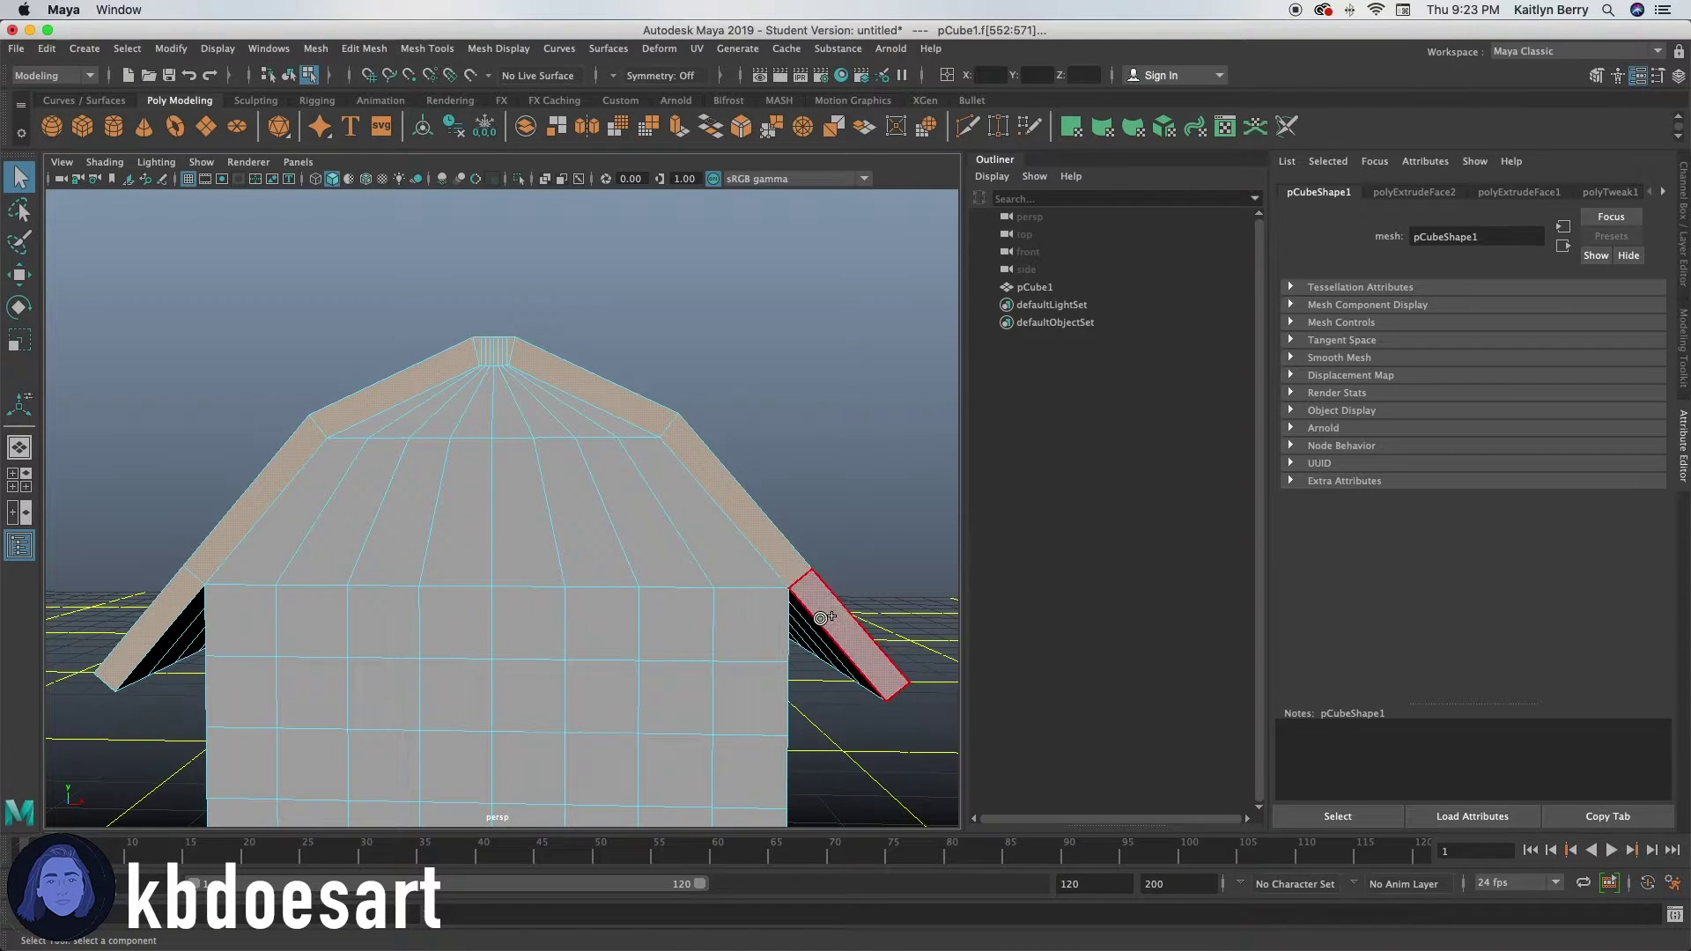
# - Extrude the gable-end rim faces with a thickness of 0.5 and briefly preview the mesh smoothed
pyautogui.hotkey('ctrl', 'e')
pyautogui.moveTo(543, 461); pyautogui.dragTo(472, 537)
pyautogui.moveTo(573, 465); pyautogui.dragTo(370, 555)
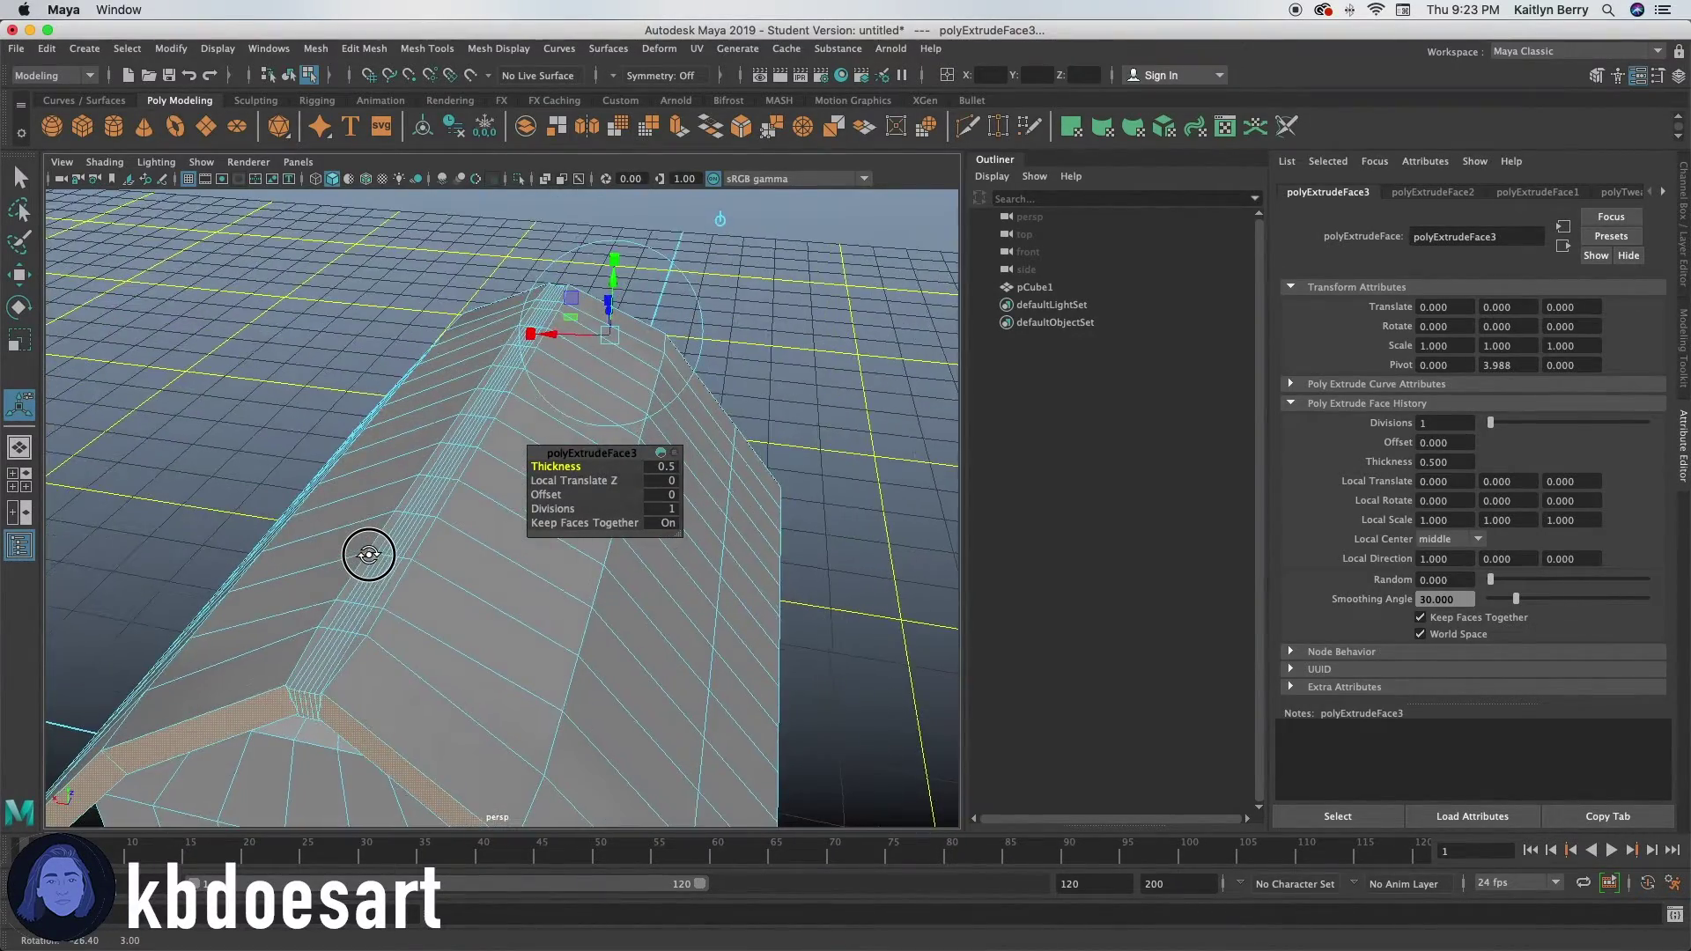
pyautogui.keyDown('alt'); pyautogui.moveTo(486, 583); pyautogui.dragTo(273, 581, button='right'); pyautogui.keyUp('alt')
pyautogui.click(273, 581)
pyautogui.press('3')
pyautogui.press('1')
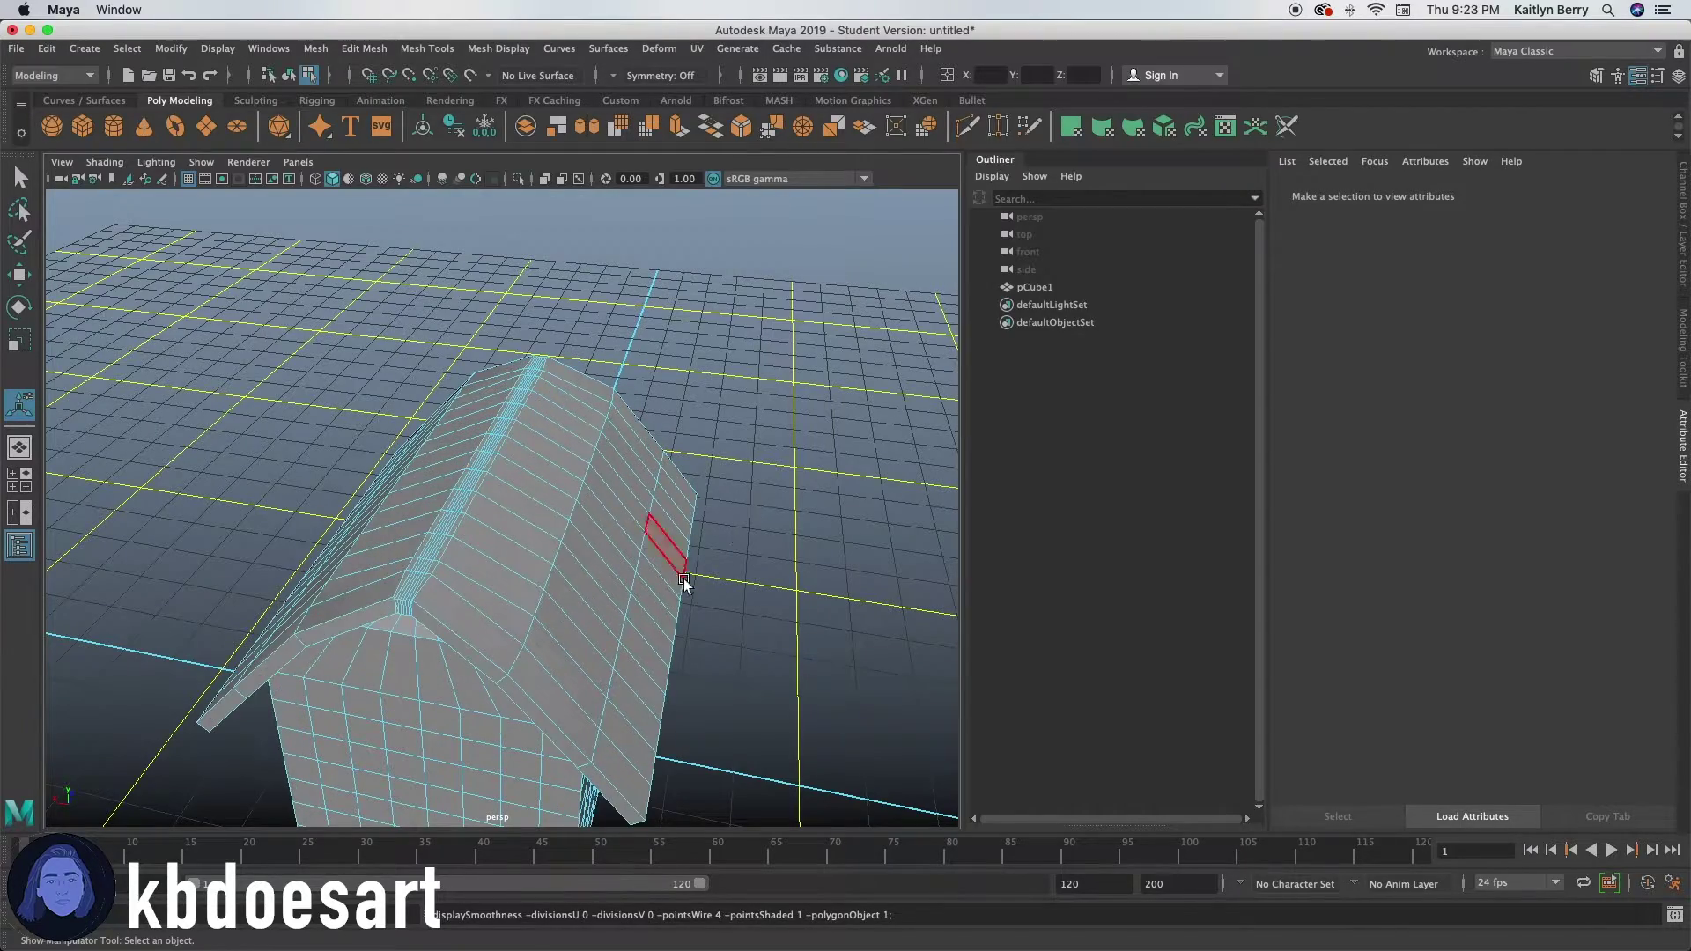
# - Inset a block of faces three wide and four high beside the gable wall's centre line, extruding with an offset of 0.1
pyautogui.keyDown('alt'); pyautogui.moveTo(526, 656); pyautogui.dragTo(406, 599); pyautogui.keyUp('alt')
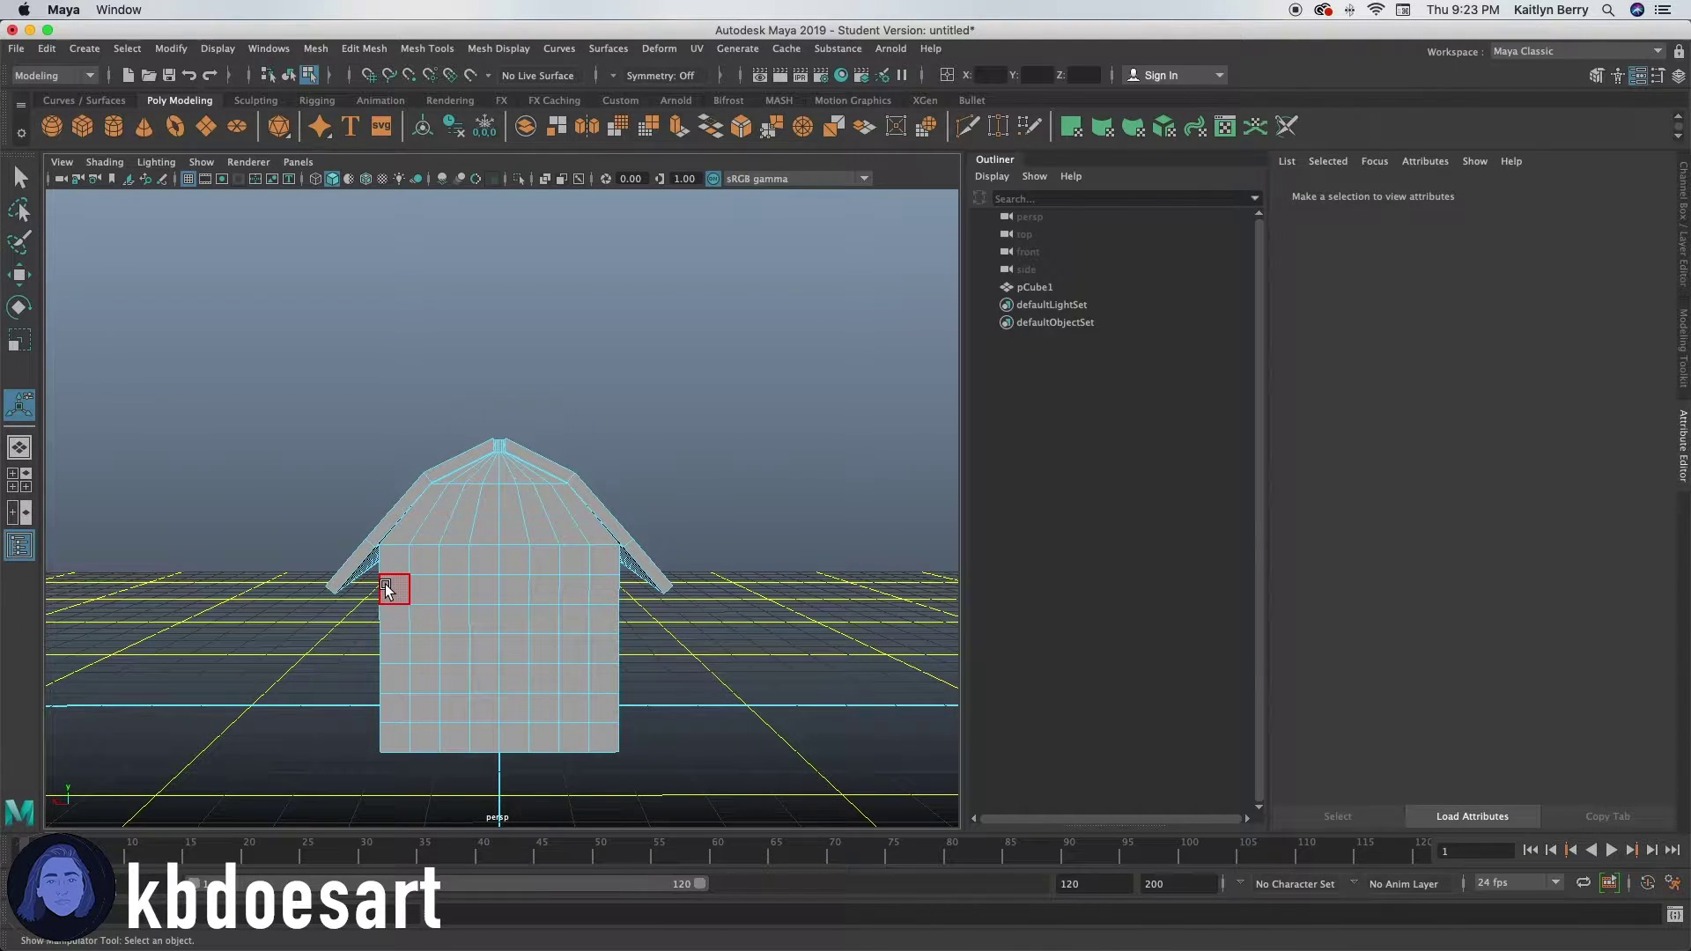
pyautogui.keyDown('alt'); pyautogui.moveTo(505, 579); pyautogui.dragTo(494, 502, button='middle'); pyautogui.keyUp('alt')
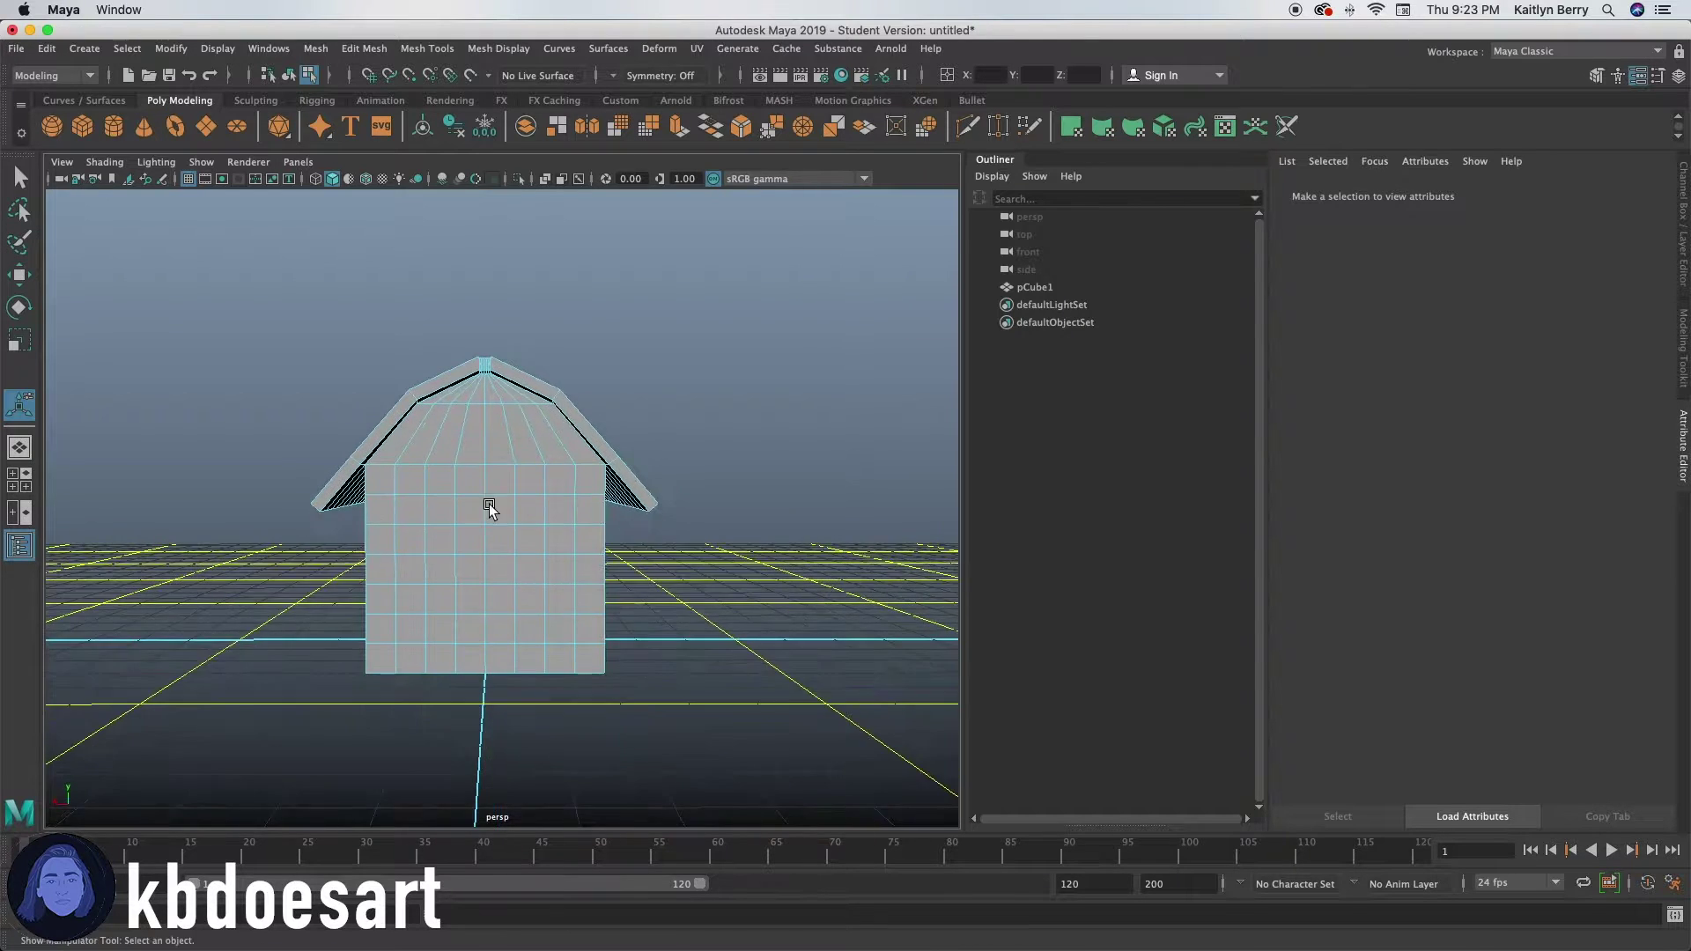
pyautogui.keyDown('alt'); pyautogui.moveTo(494, 503); pyautogui.dragTo(568, 515, button='right'); pyautogui.keyUp('alt')
pyautogui.keyDown('alt'); pyautogui.moveTo(425, 631); pyautogui.dragTo(456, 534, button='middle'); pyautogui.keyUp('alt')
pyautogui.keyDown('alt'); pyautogui.moveTo(472, 553); pyautogui.dragTo(547, 529, button='right'); pyautogui.keyUp('alt')
pyautogui.keyDown('alt'); pyautogui.moveTo(547, 528); pyautogui.dragTo(564, 527, button='right'); pyautogui.keyUp('alt')
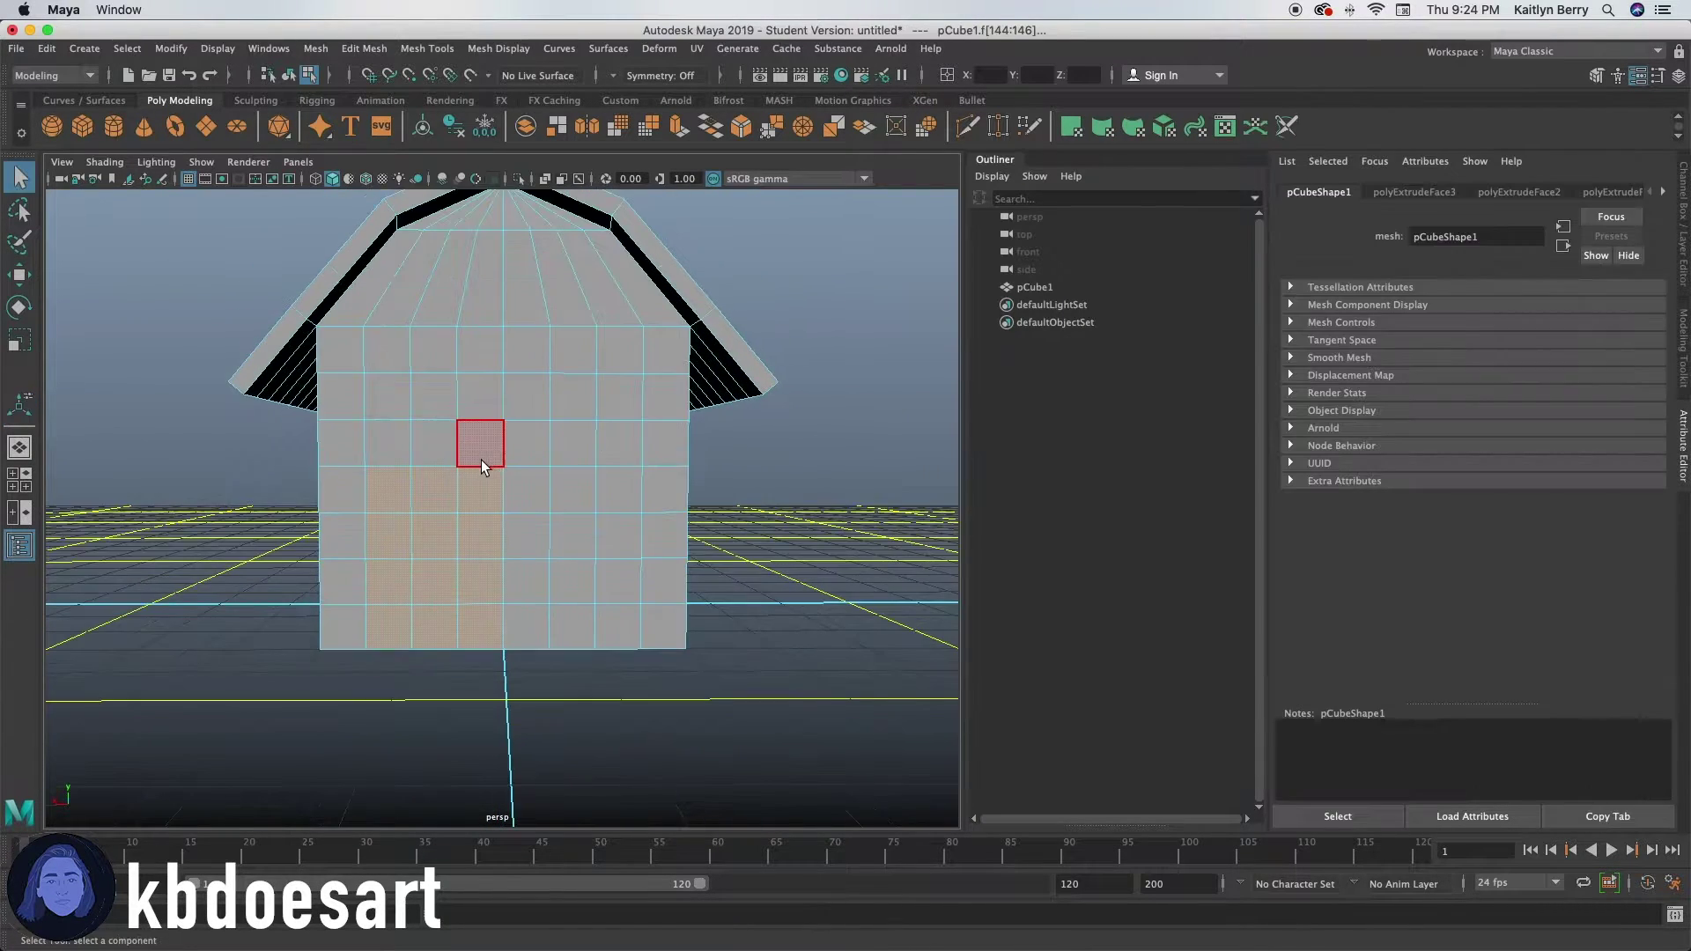
pyautogui.keyDown('alt'); pyautogui.moveTo(484, 458); pyautogui.dragTo(559, 453, button='right'); pyautogui.keyUp('alt')
pyautogui.keyDown('alt'); pyautogui.moveTo(562, 424); pyautogui.dragTo(574, 472, button='middle'); pyautogui.keyUp('alt')
pyautogui.hotkey('ctrl', 'e')
pyautogui.moveTo(553, 494); pyautogui.dragTo(562, 494)
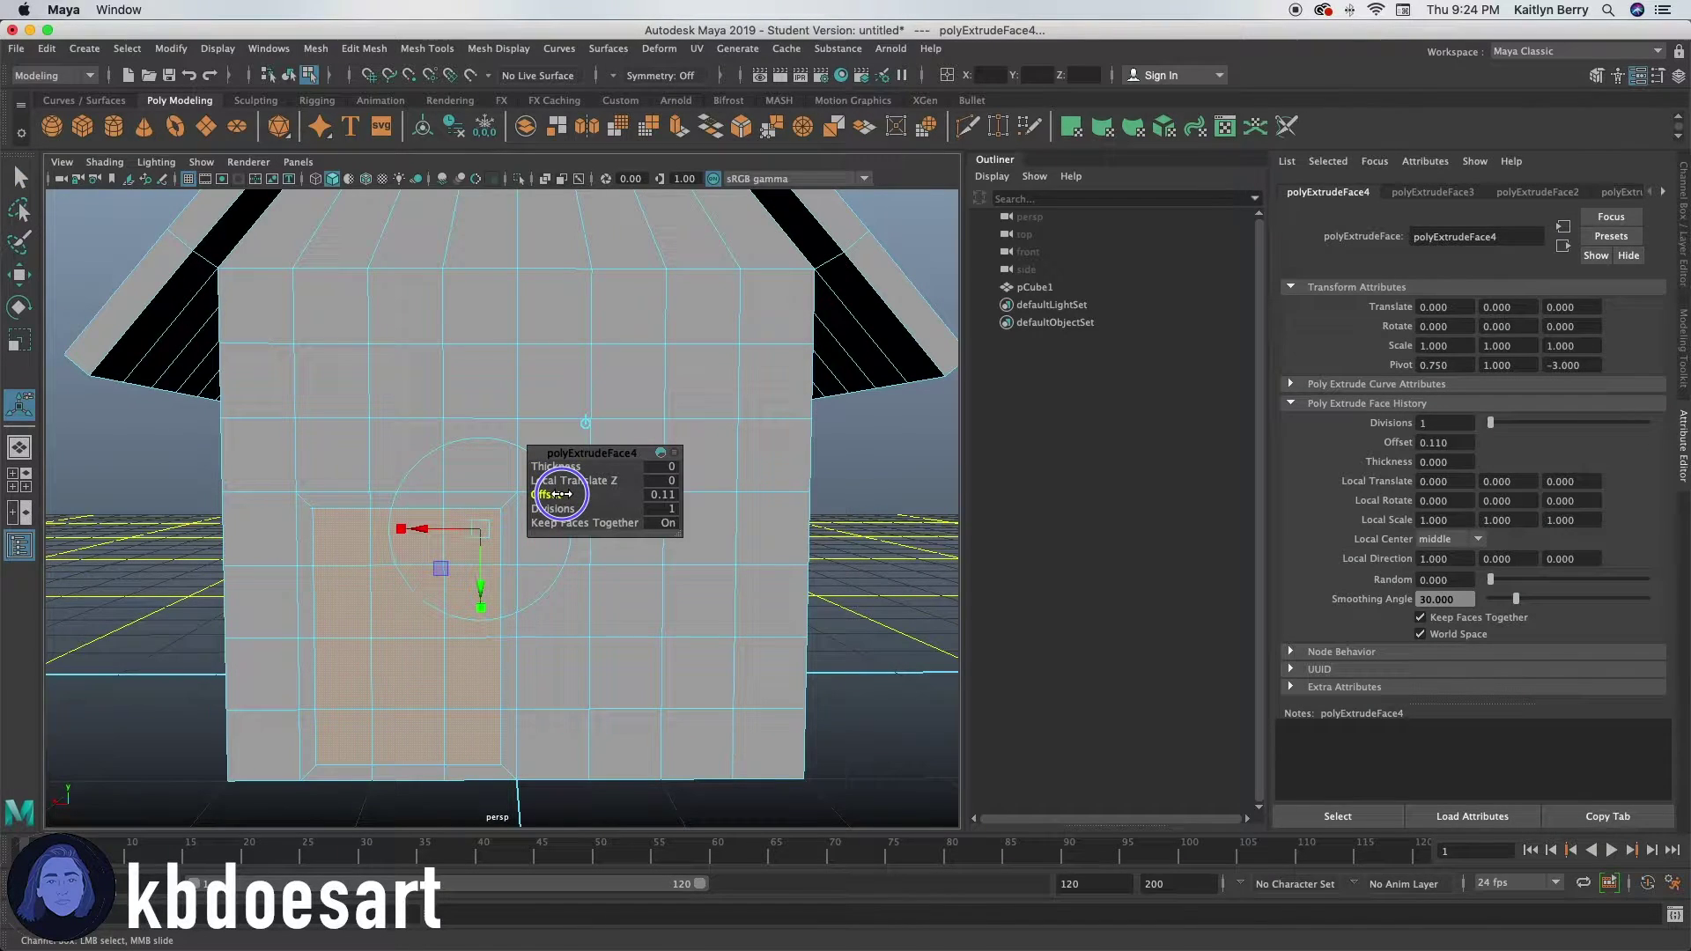
pyautogui.moveTo(558, 494); pyautogui.dragTo(559, 494, button='middle')
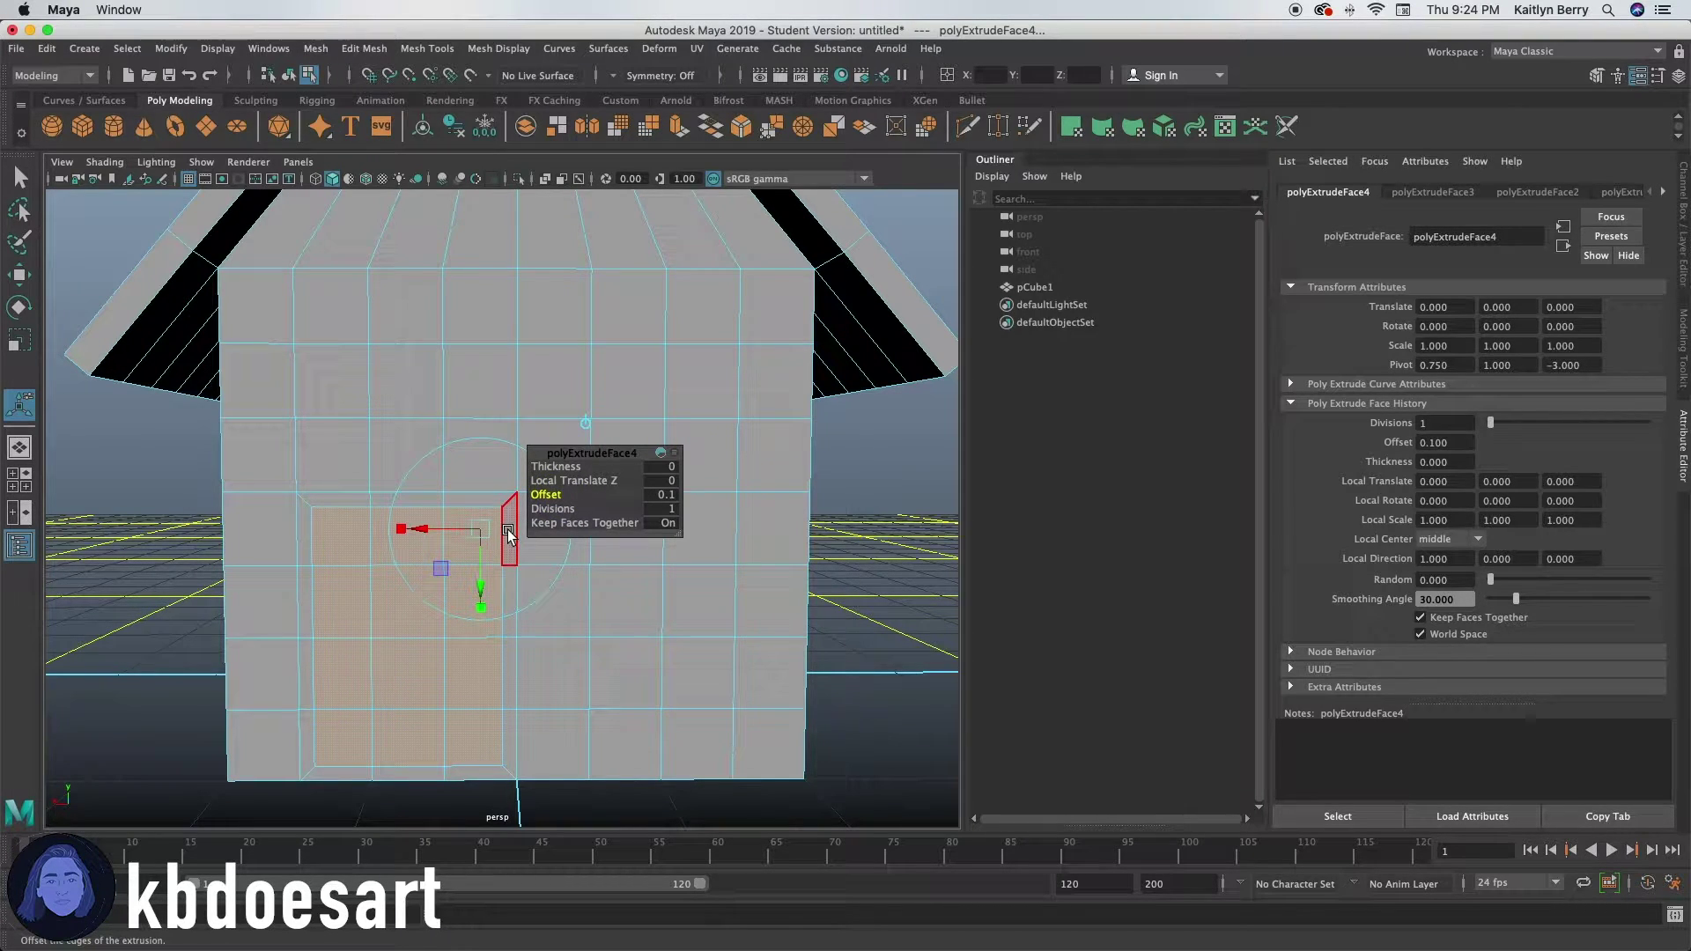
# - Select the border faces around the first door inset and extrude them with a thickness of 0.1 as a frame
pyautogui.keyDown('alt'); pyautogui.moveTo(428, 572); pyautogui.dragTo(434, 577); pyautogui.keyUp('alt')
pyautogui.click(368, 512)
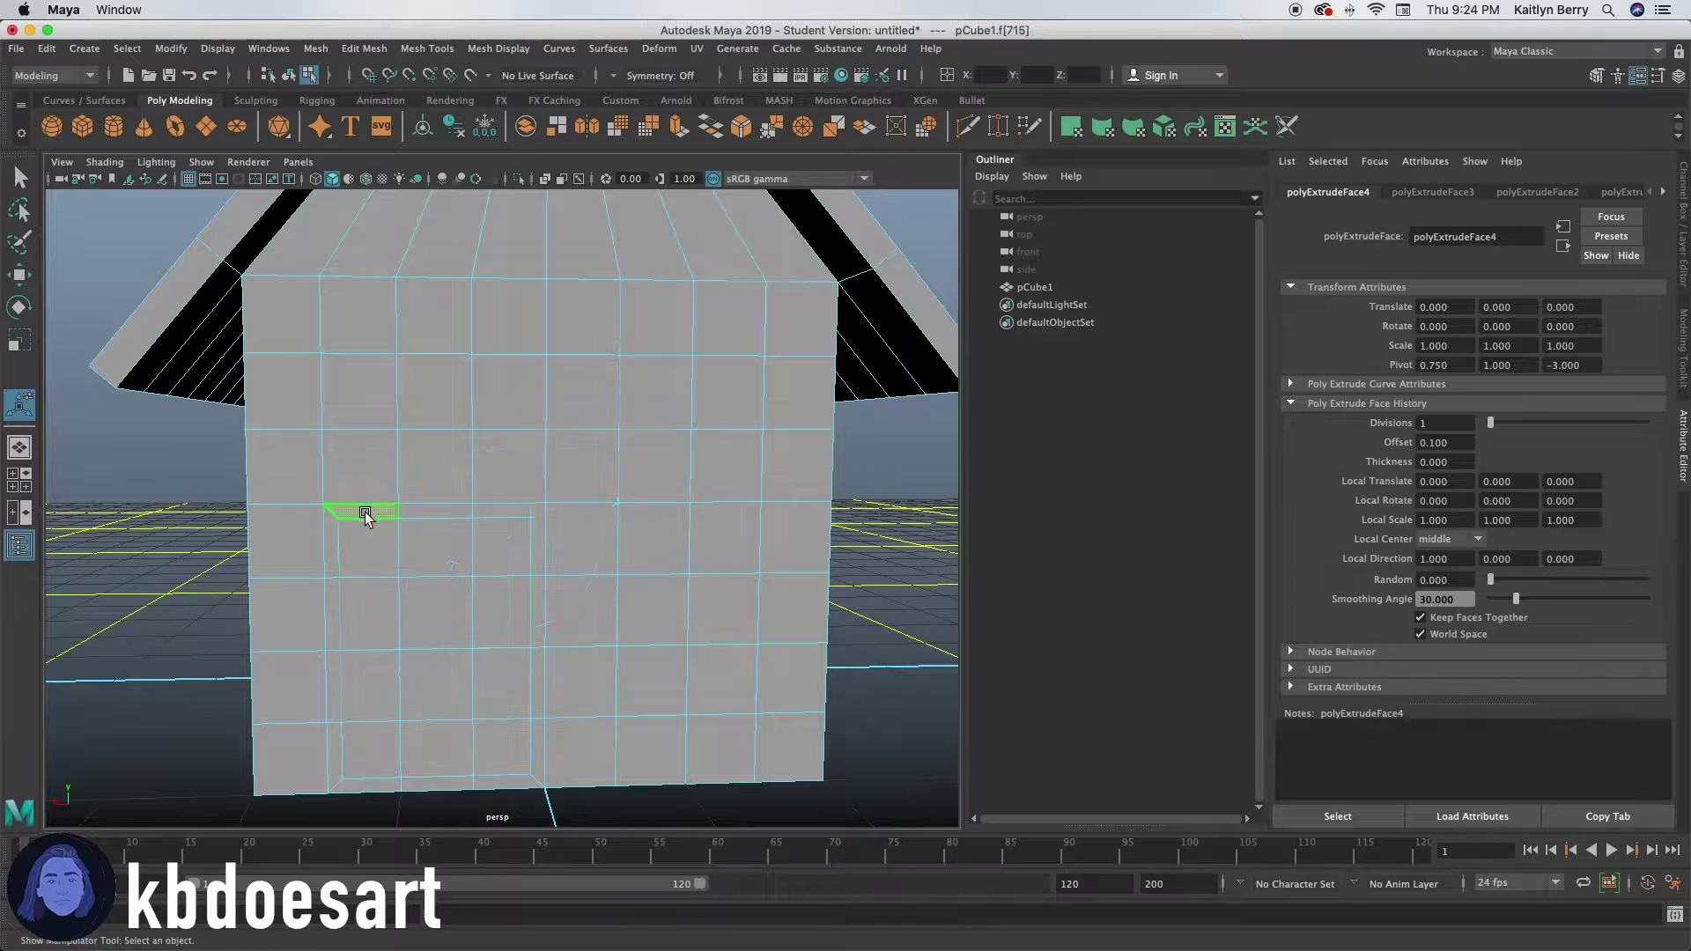
pyautogui.doubleClick(330, 548)
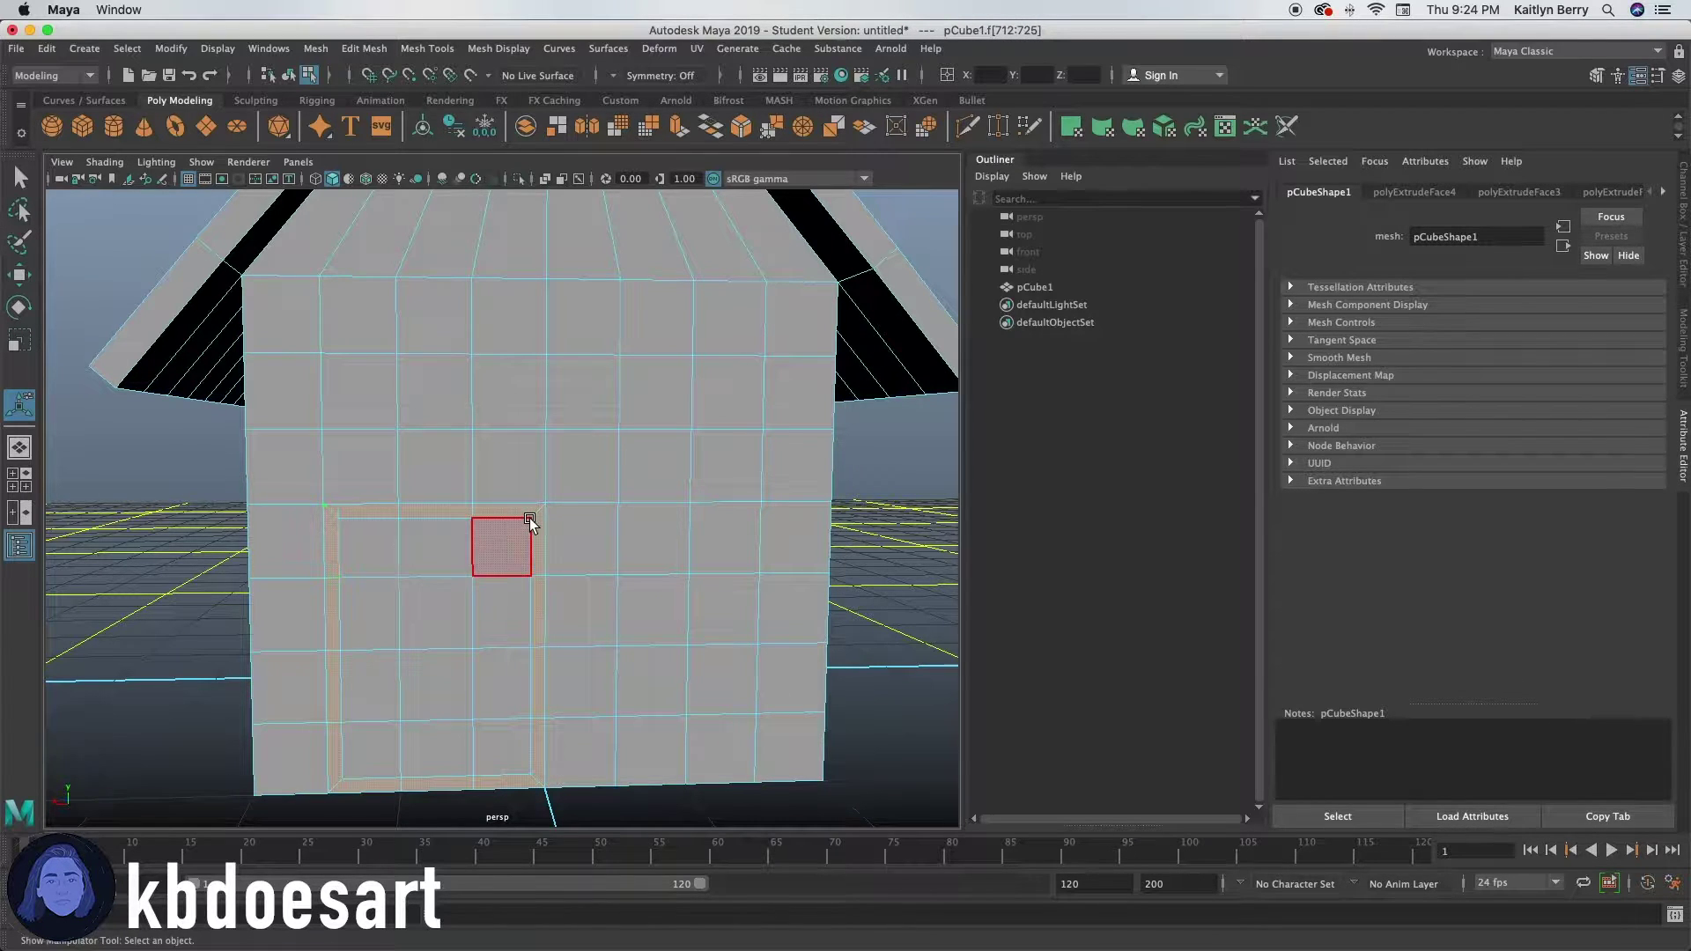
pyautogui.hotkey('ctrl', 'e')
pyautogui.moveTo(553, 465); pyautogui.dragTo(353, 528)
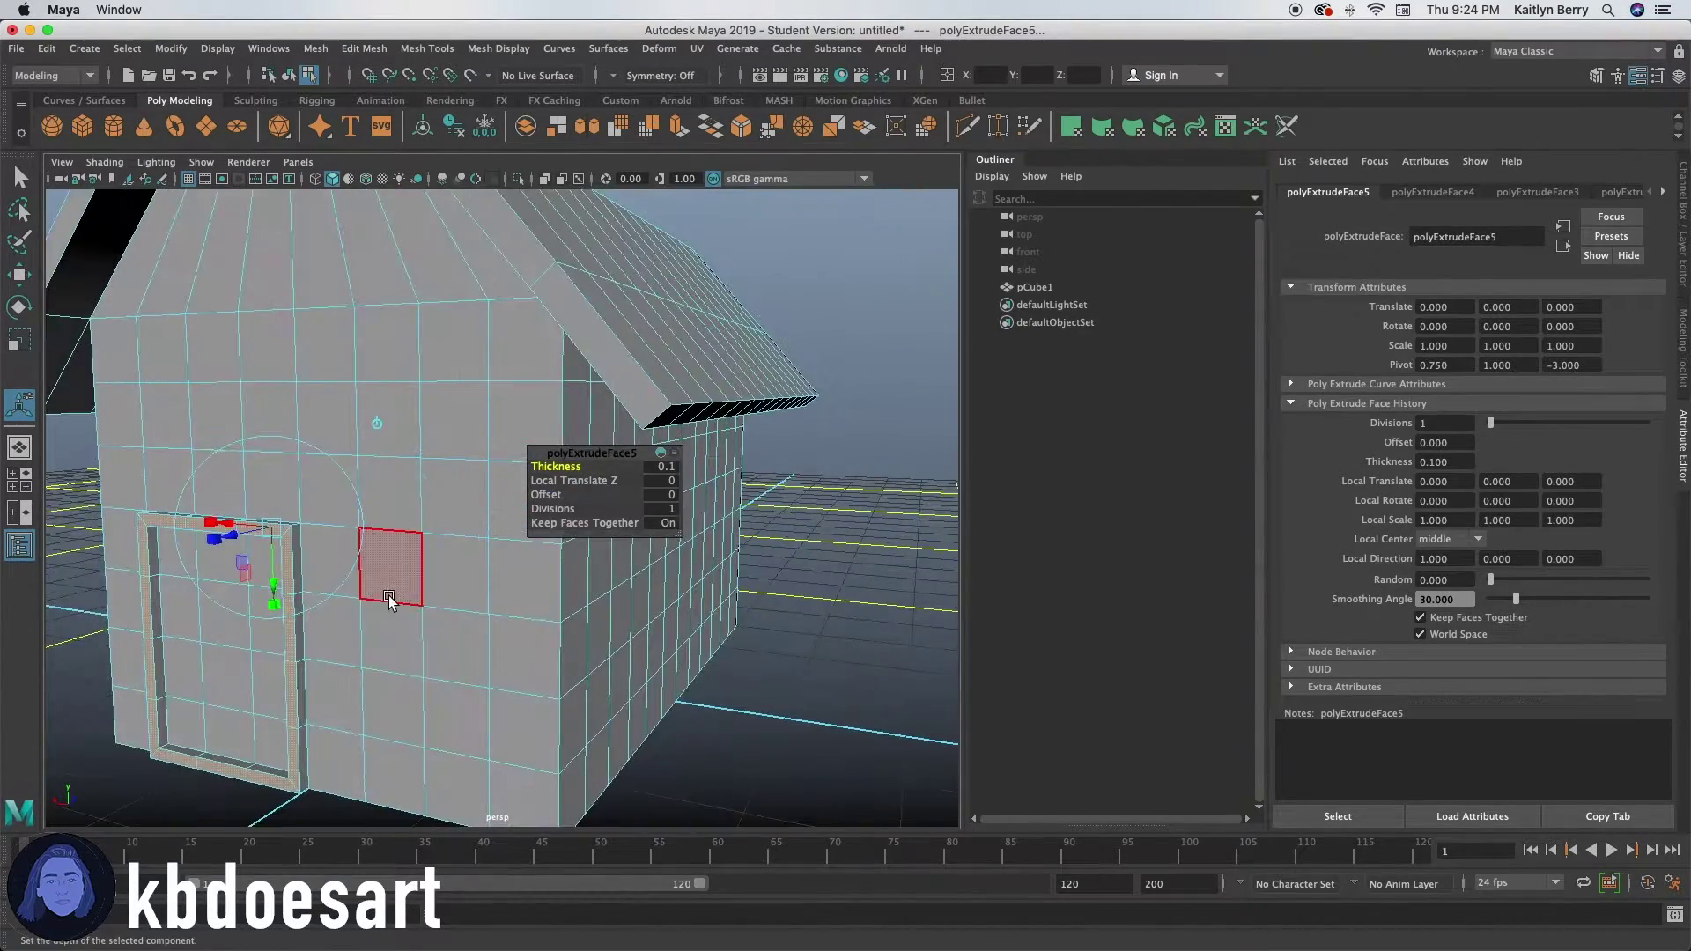
# - Select the matching three-by-four block of wall faces beside the first door and inset it with an offset extrusion
pyautogui.keyDown('alt'); pyautogui.moveTo(388, 597); pyautogui.dragTo(415, 558, button='middle'); pyautogui.keyUp('alt')
pyautogui.press('q')
pyautogui.keyDown('shift'); pyautogui.moveTo(372, 522); pyautogui.dragTo(519, 518); pyautogui.keyUp('shift')
pyautogui.click(853, 571)
pyautogui.moveTo(380, 517)
pyautogui.mouseDown()
pyautogui.moveTo(487, 555)
pyautogui.moveTo(453, 721)
pyautogui.moveTo(419, 590)
pyautogui.moveTo(446, 595)
pyautogui.mouseUp()
pyautogui.hotkey('ctrl', 'e')
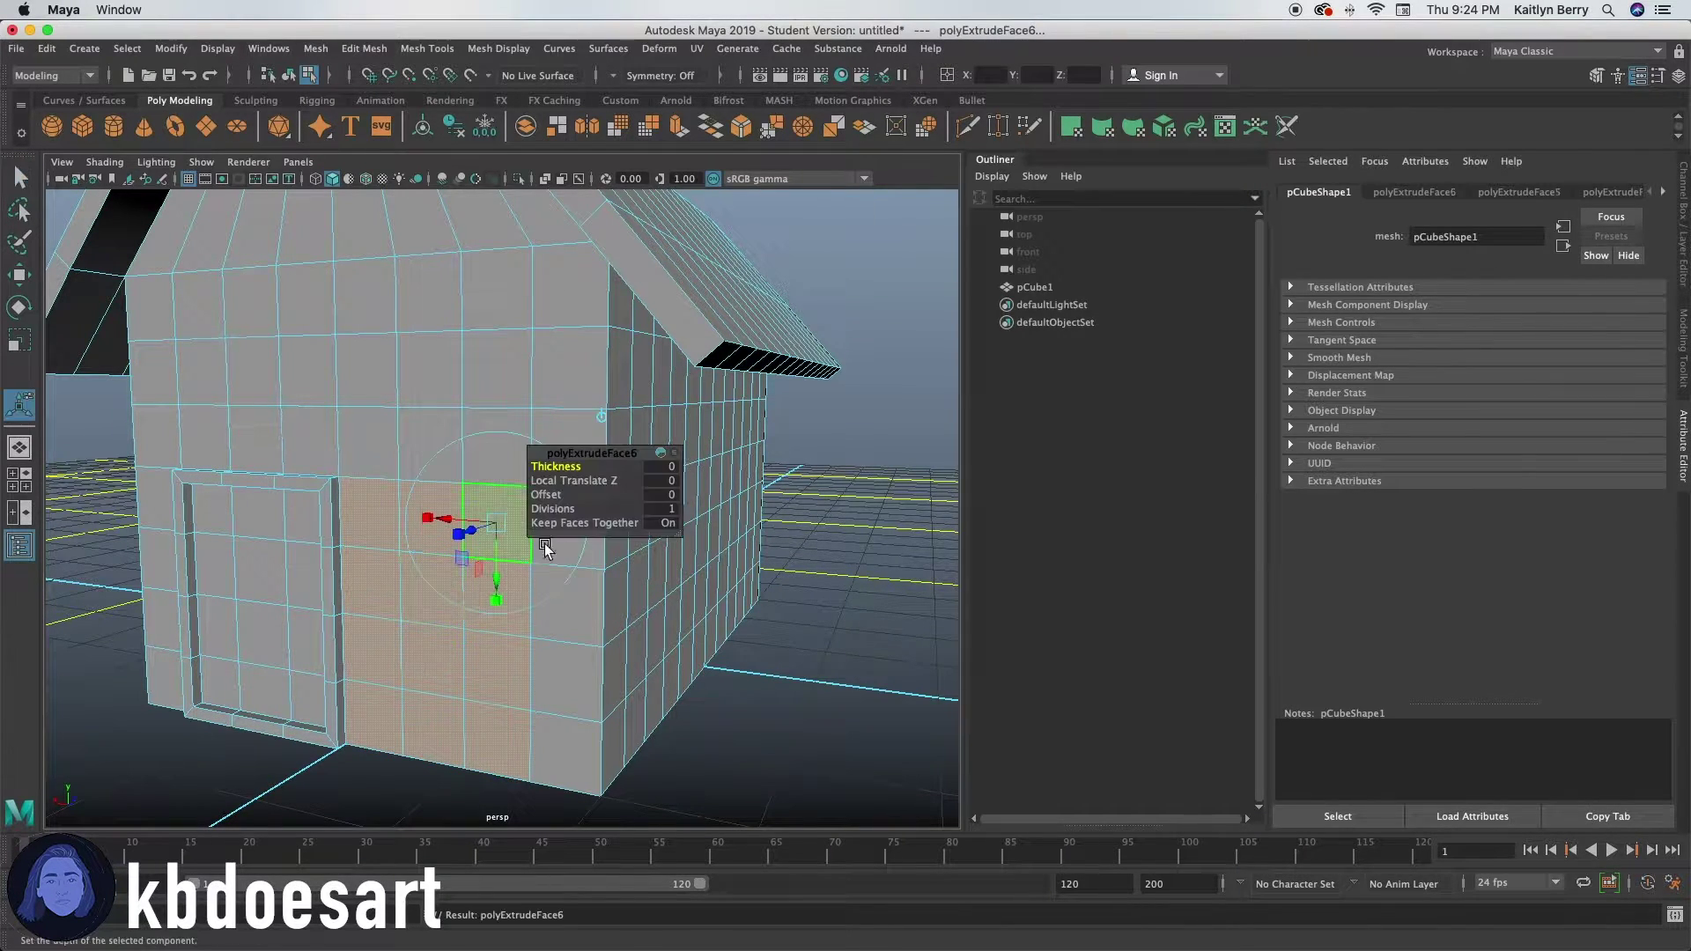
pyautogui.moveTo(555, 493); pyautogui.dragTo(552, 495)
# - Select the border faces around the second door inset and extrude them outward as a frame
pyautogui.click(488, 496)
pyautogui.doubleClick(447, 490)
pyautogui.hotkey('ctrl', 'e')
pyautogui.moveTo(552, 468); pyautogui.dragTo(555, 468)
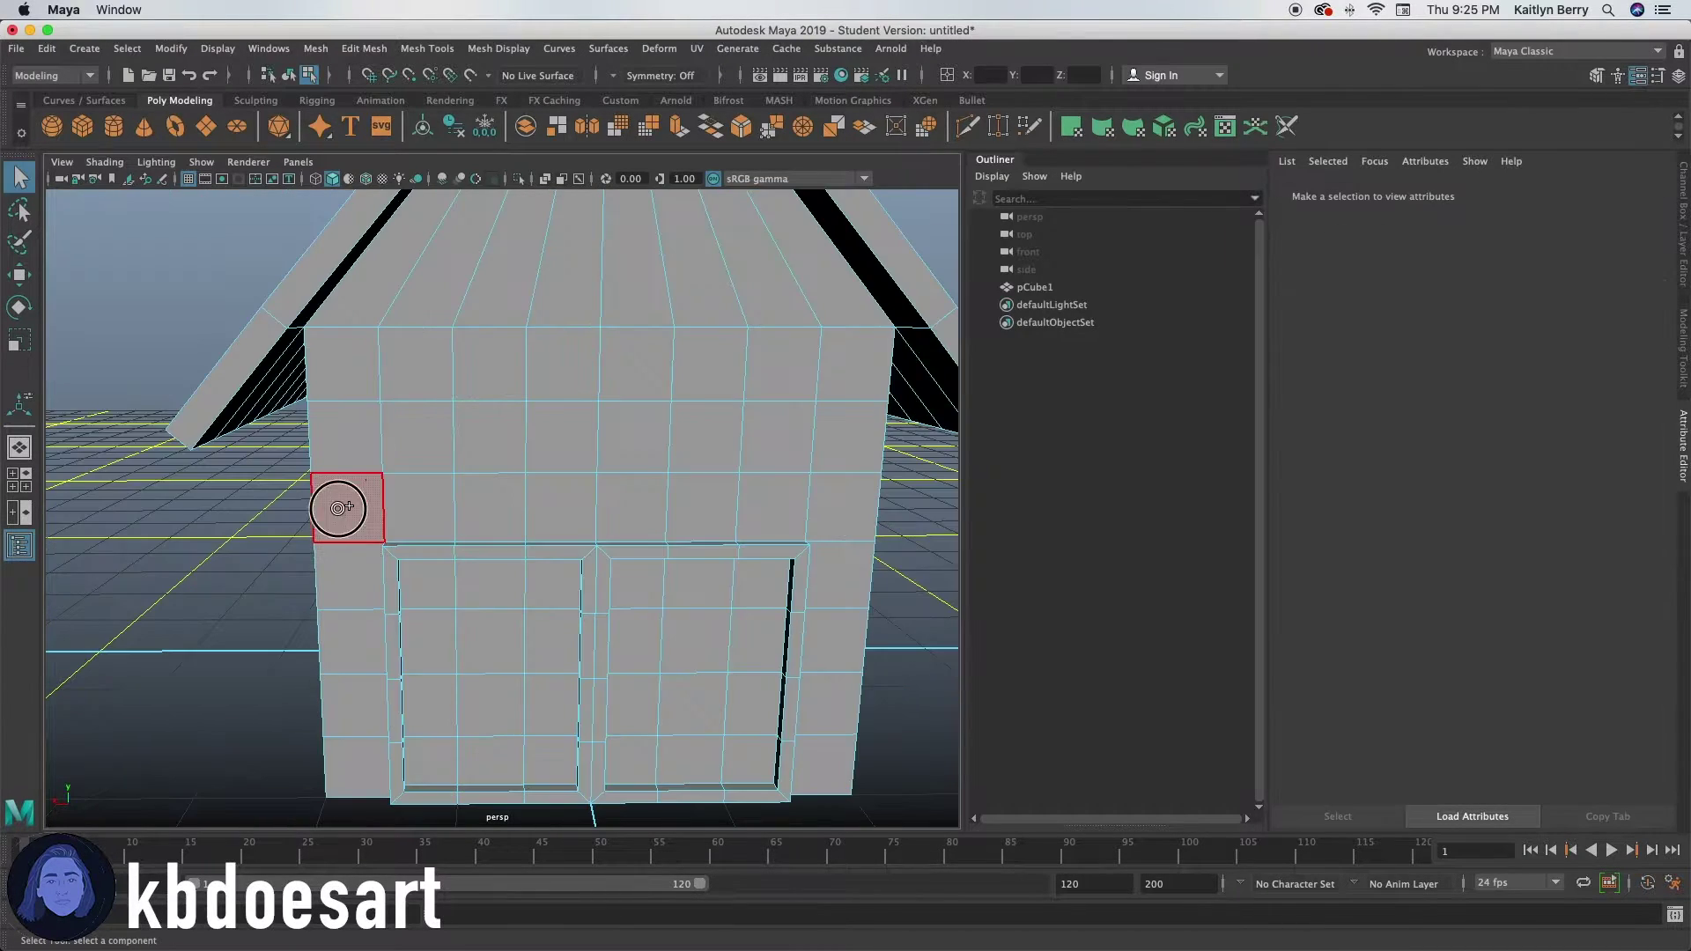
# - Inset the full row of wall faces above the doors with an extrusion offset of 0.1 and lower the inner faces toward the door frames
pyautogui.moveTo(339, 508); pyautogui.dragTo(821, 505)
pyautogui.hotkey('ctrl', 'e')
pyautogui.moveTo(550, 490); pyautogui.dragTo(558, 493)
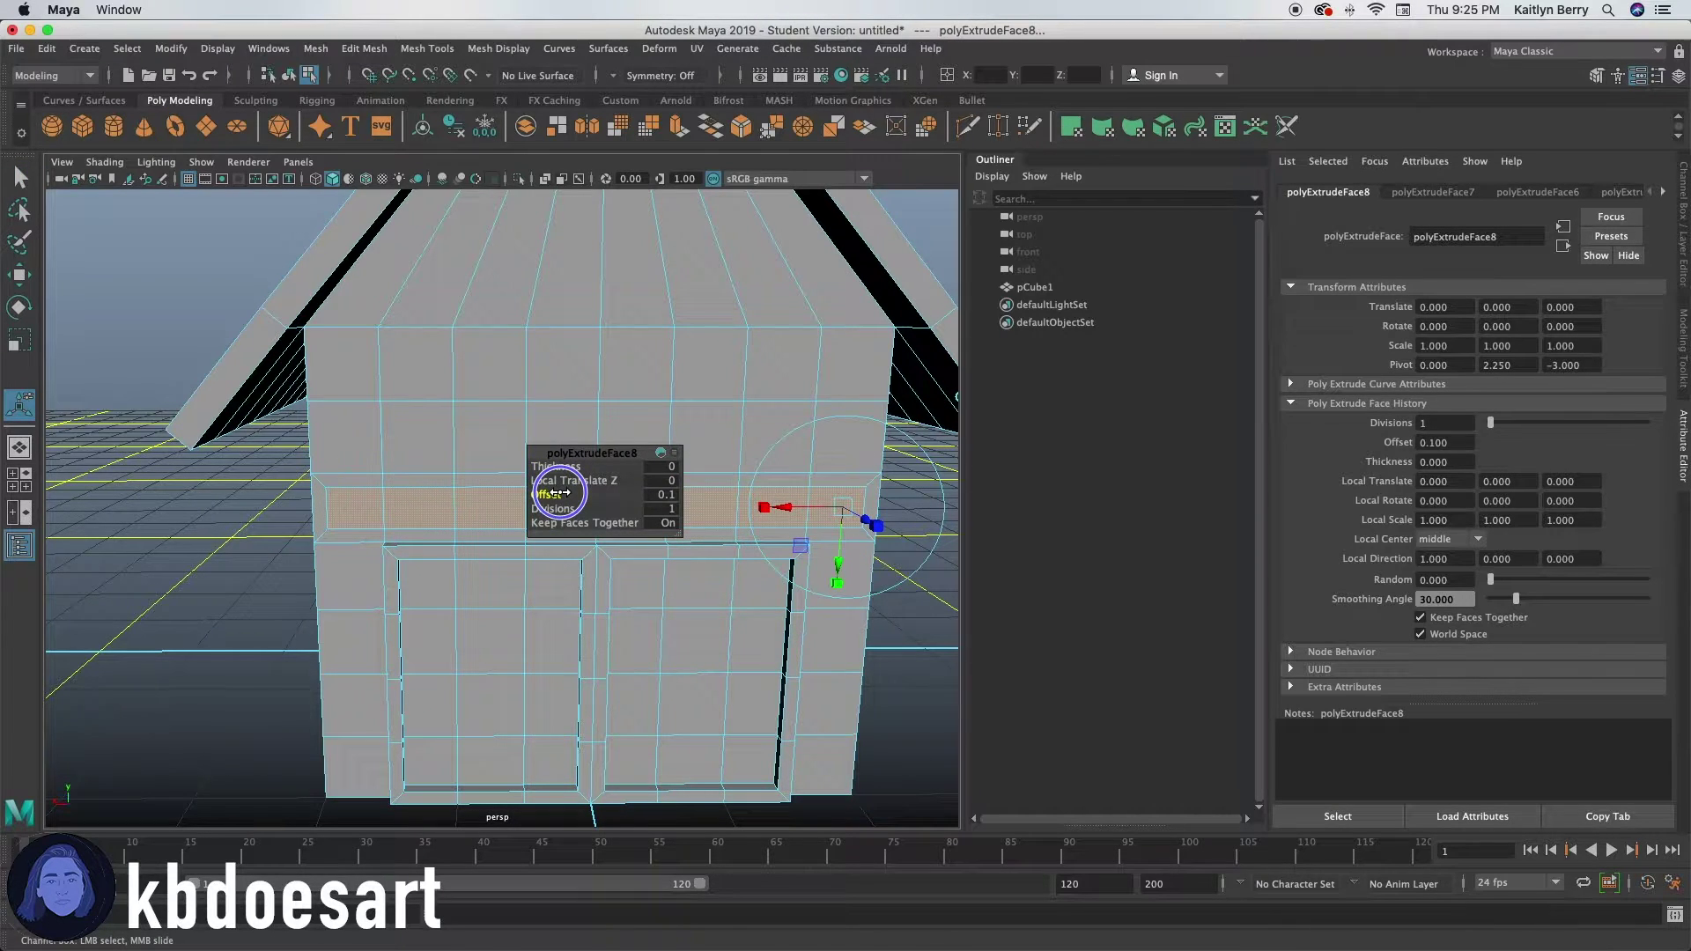
pyautogui.scroll(2, 502, 564)
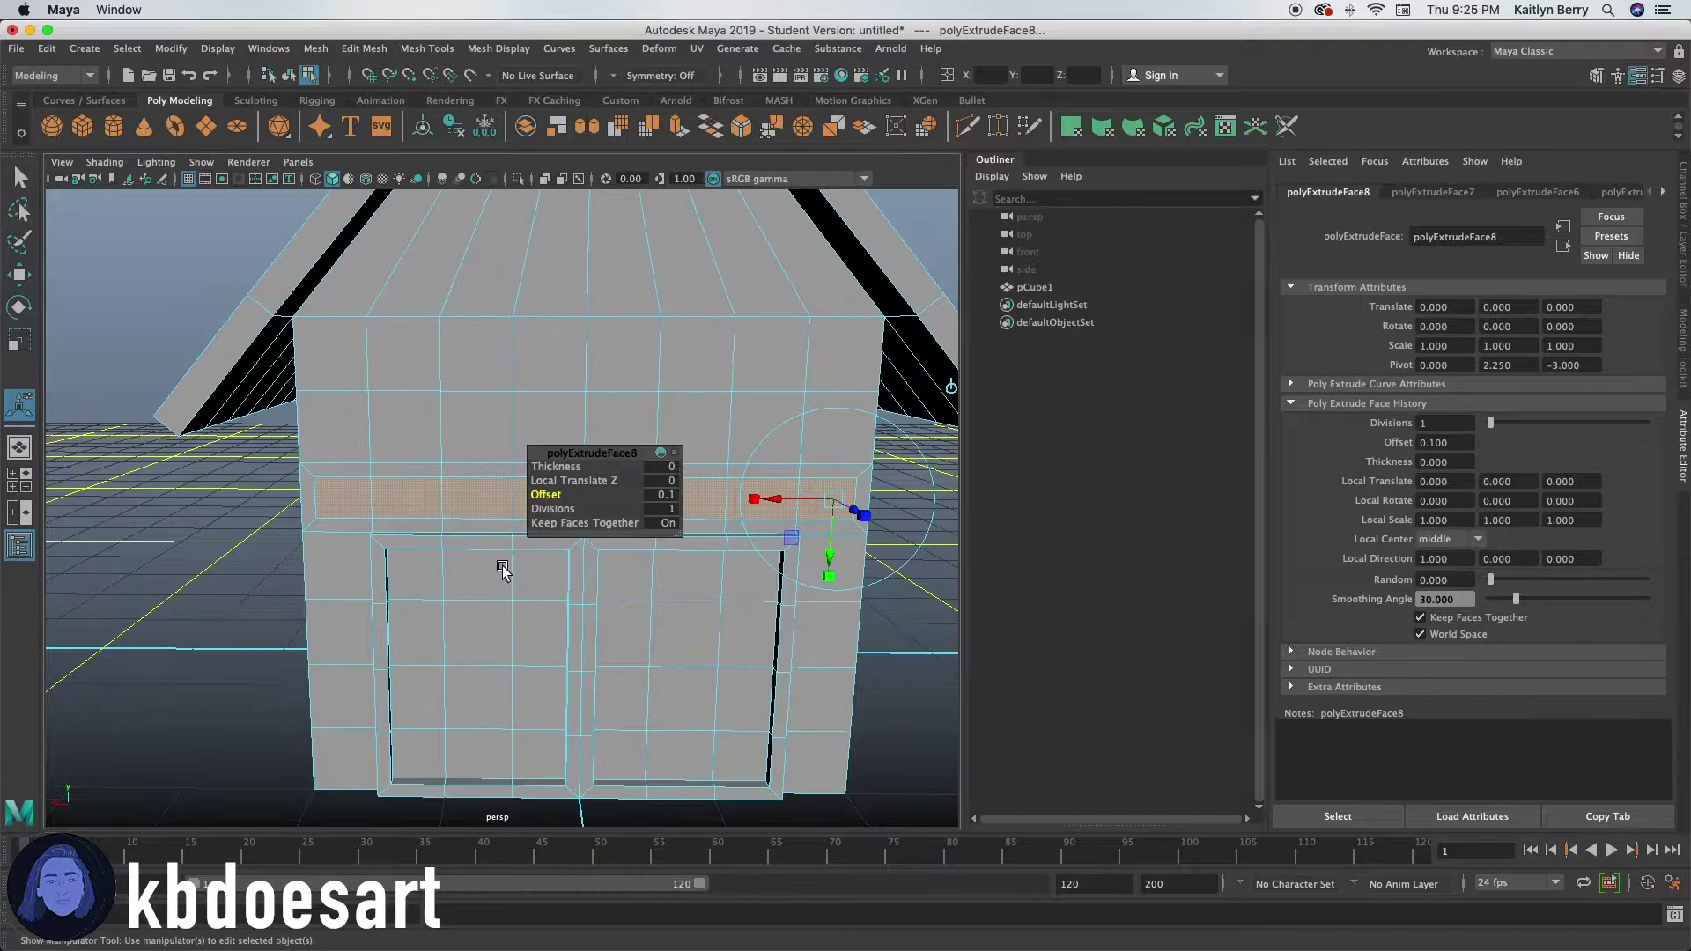
pyautogui.press('w')
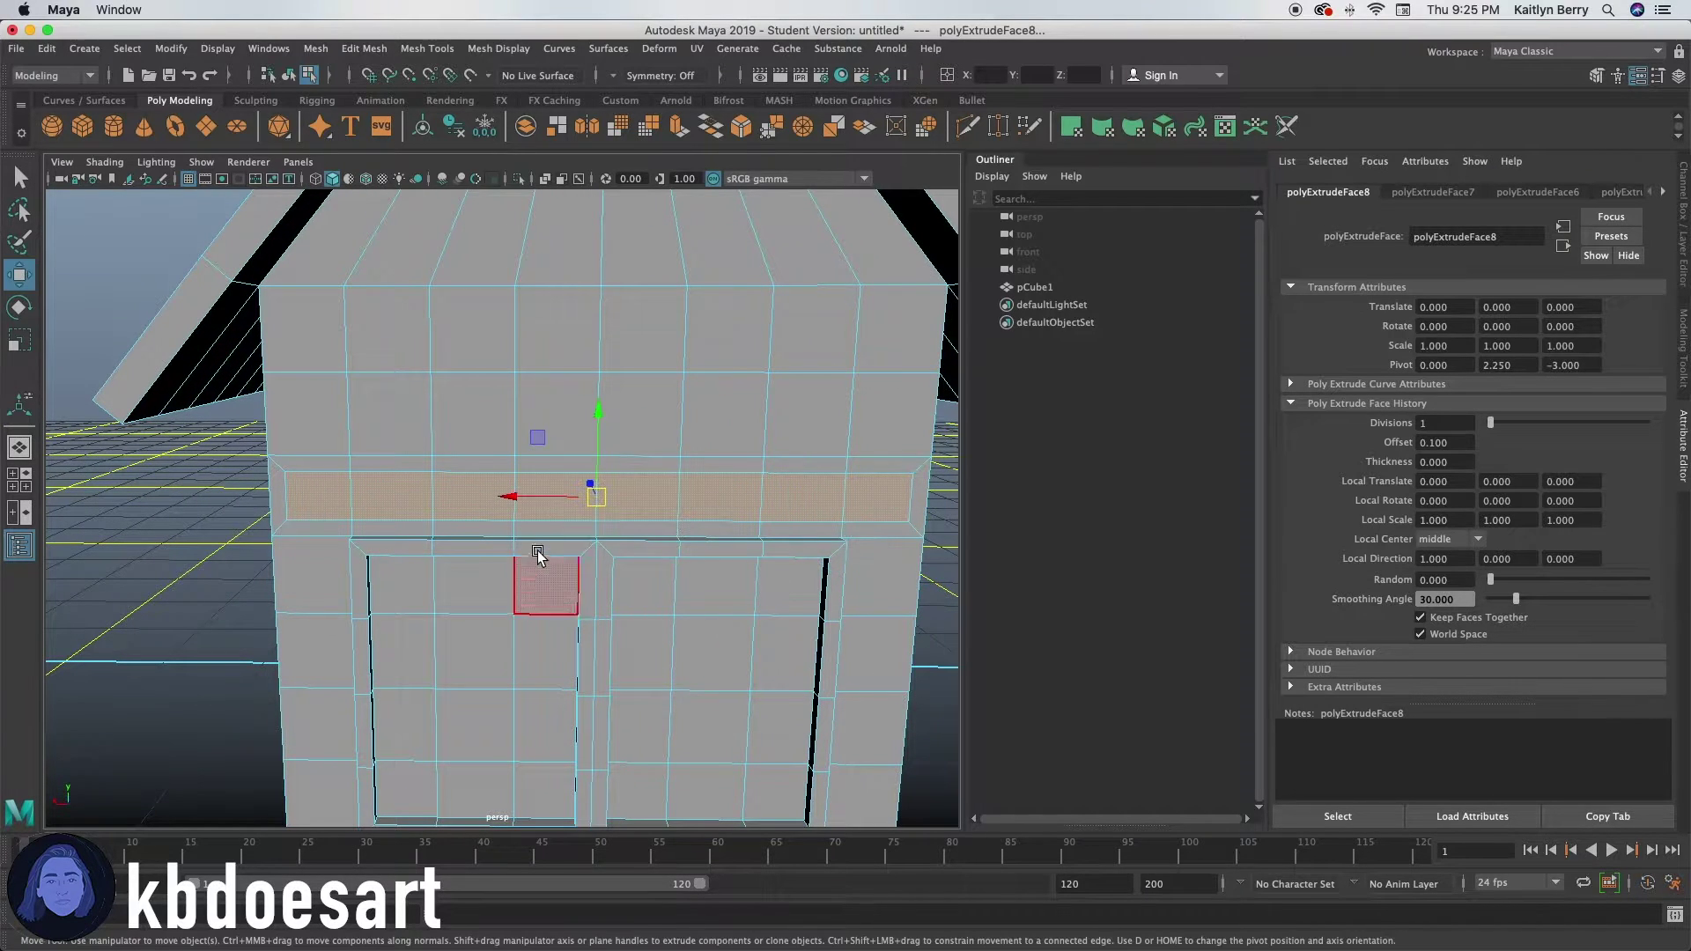
pyautogui.moveTo(604, 421); pyautogui.dragTo(607, 430)
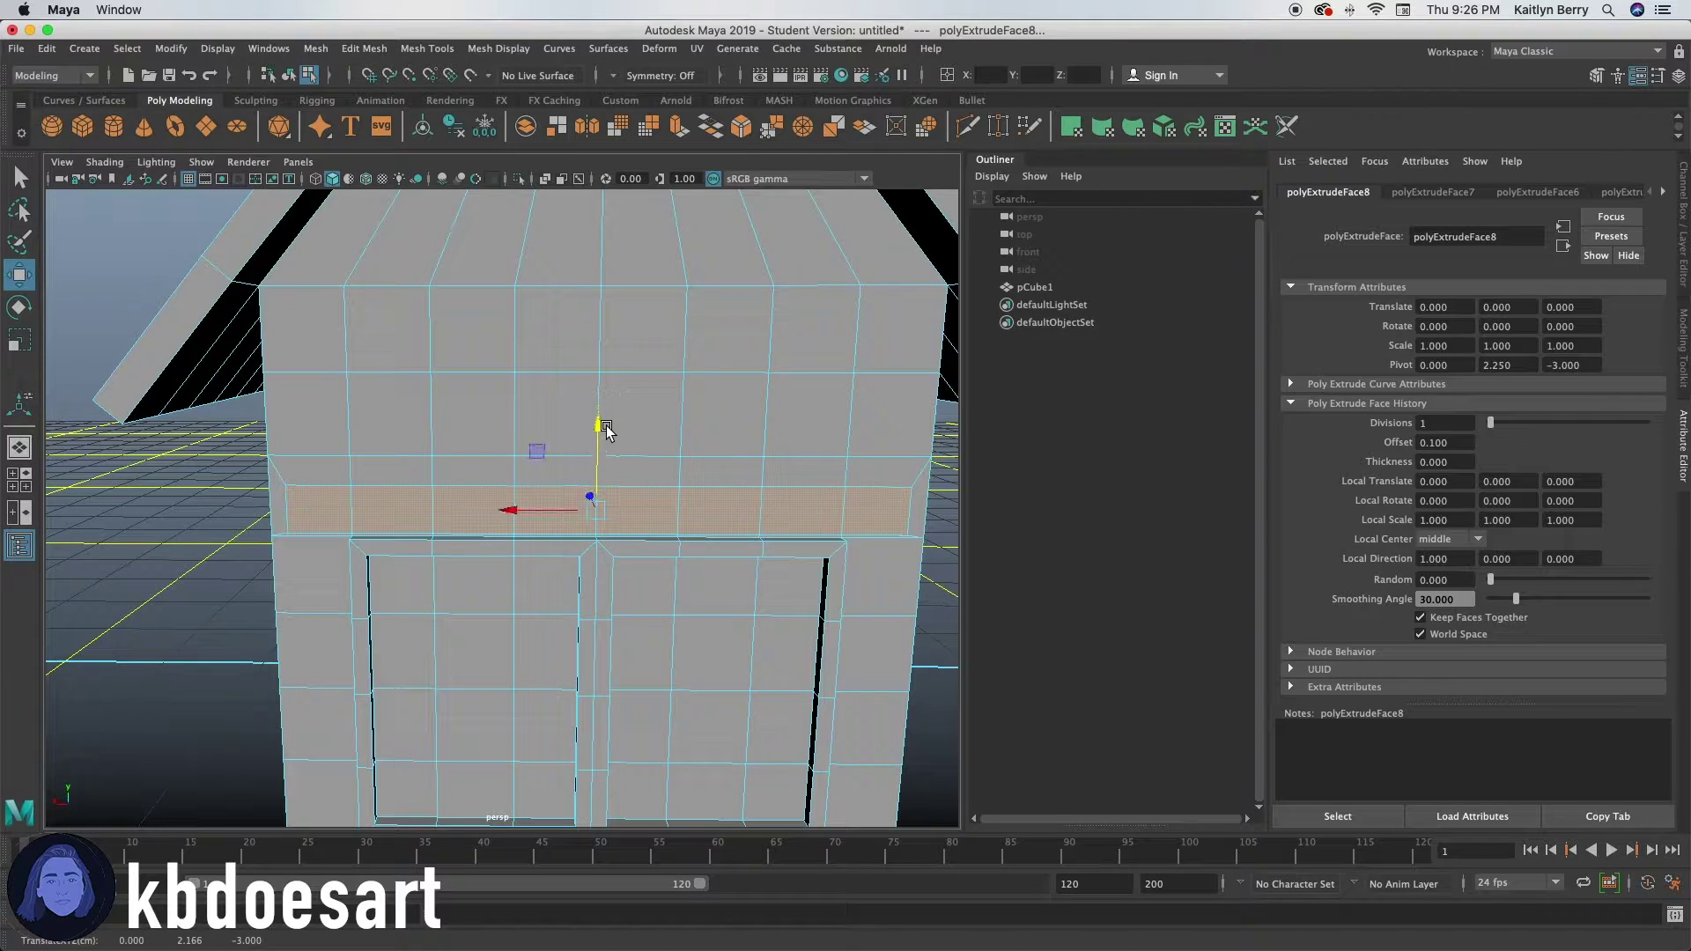
# - Extrude the strip of faces above the doors outward with a thickness of about 0.1
pyautogui.hotkey('ctrl', 'e')
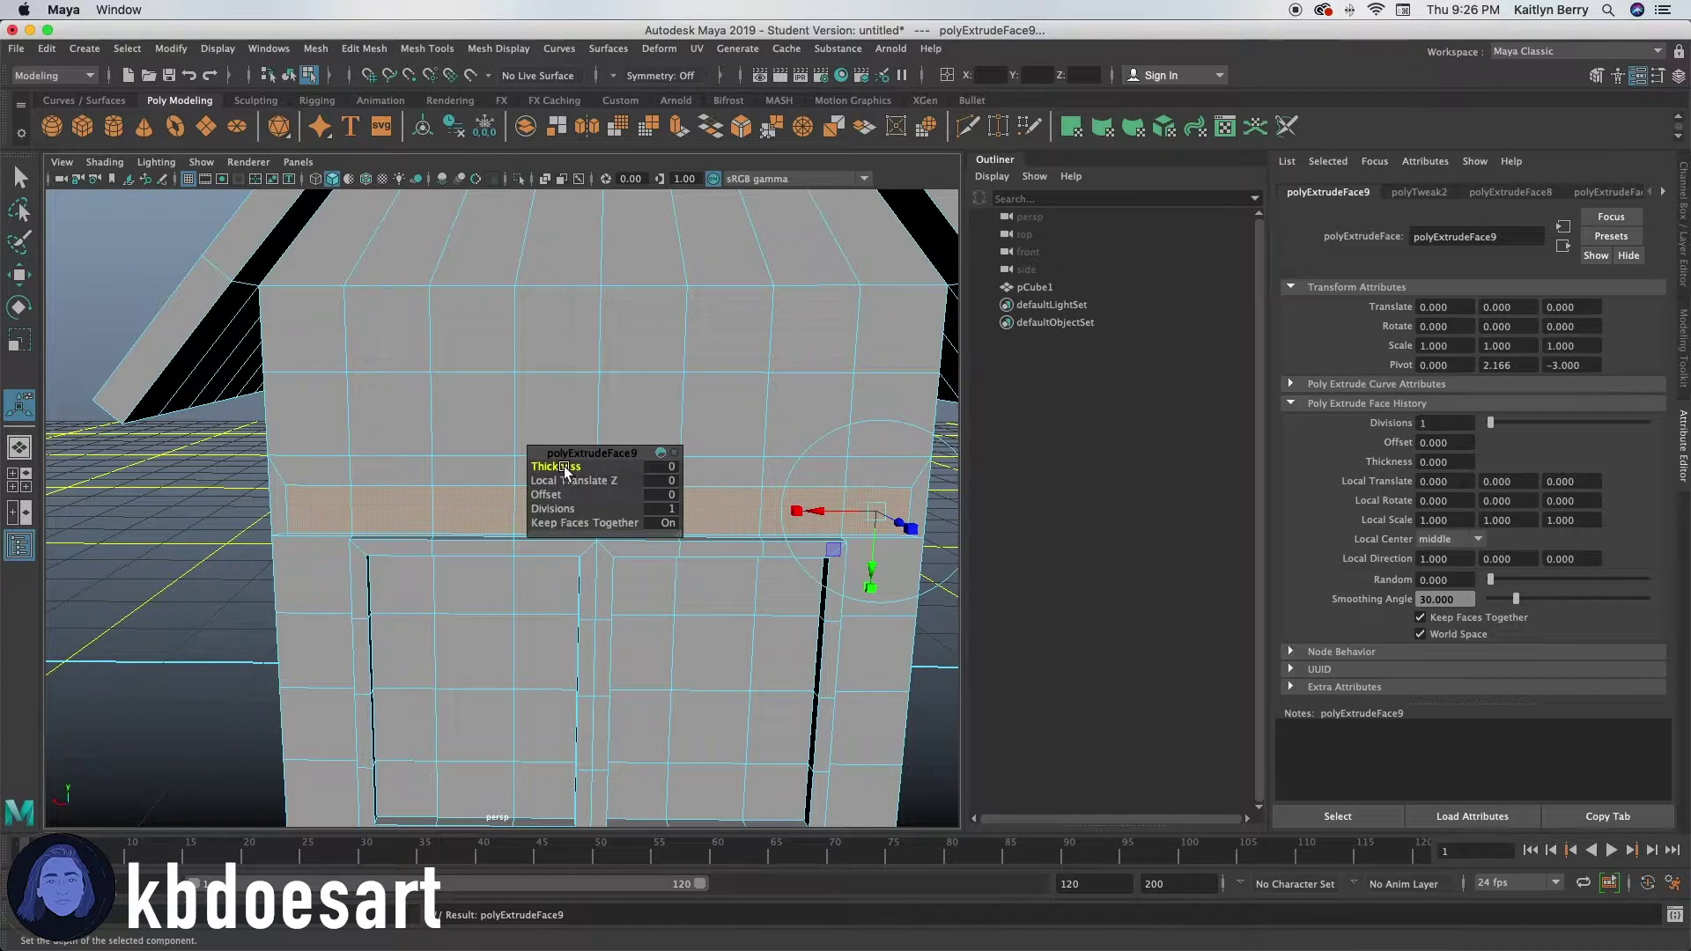
pyautogui.moveTo(564, 469); pyautogui.dragTo(568, 461)
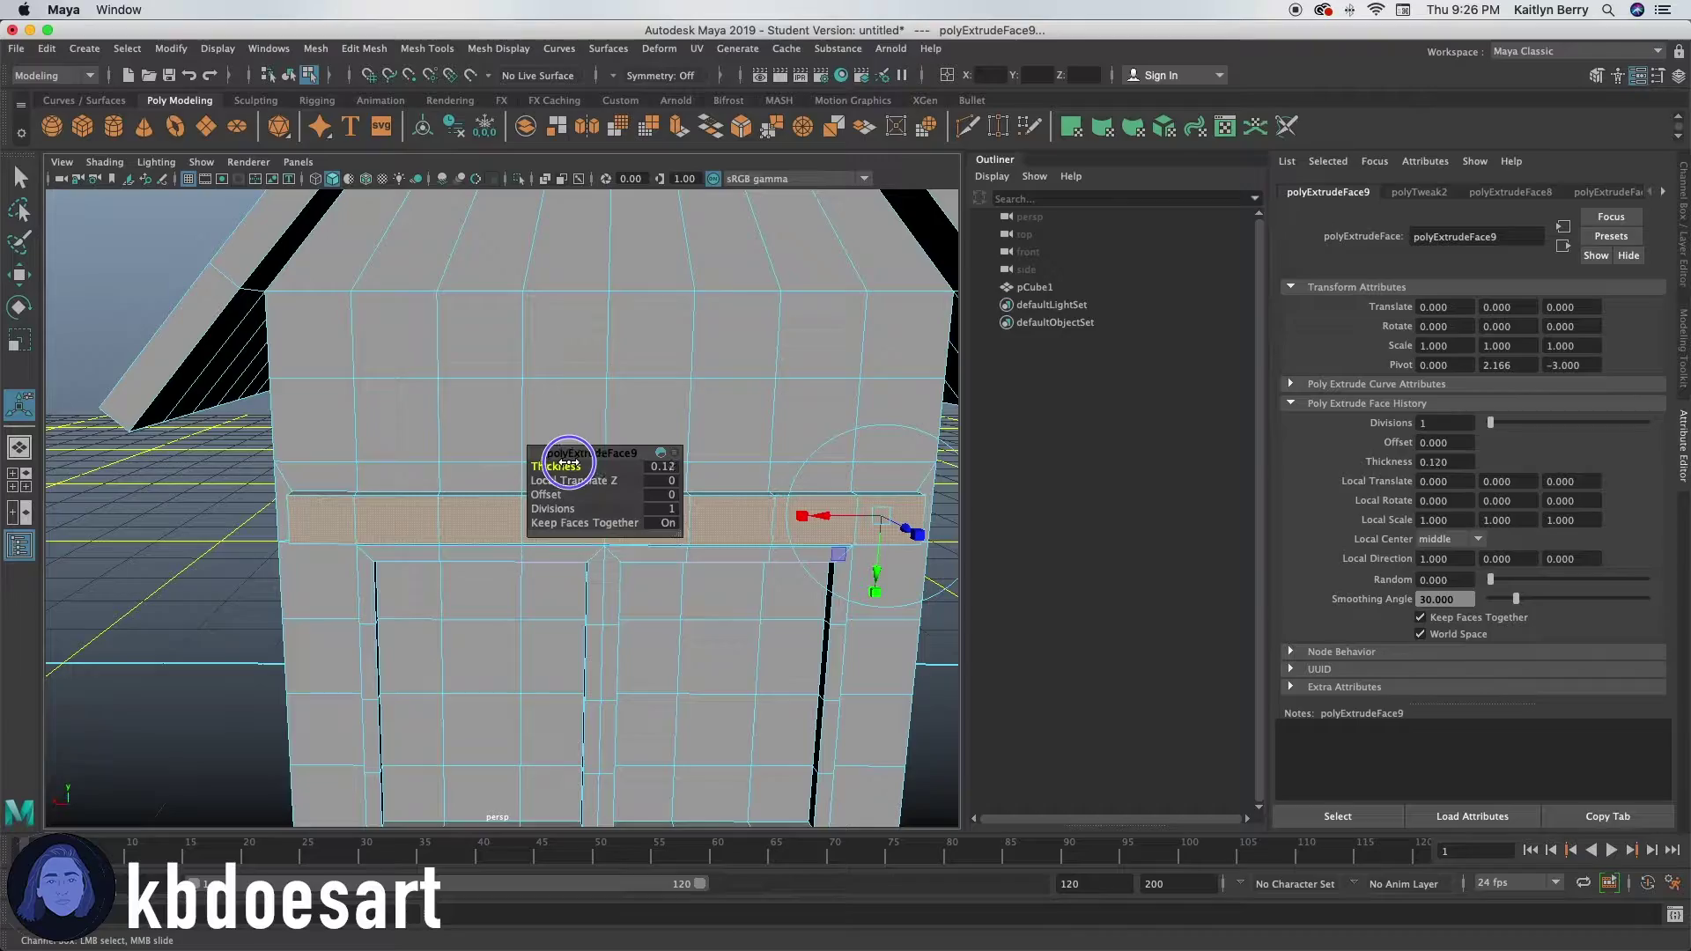
pyautogui.click(170, 528)
pyautogui.moveTo(170, 528)
pyautogui.keyDown('alt'); pyautogui.mouseDown()
pyautogui.moveTo(324, 566)
pyautogui.moveTo(230, 539)
pyautogui.moveTo(151, 555)
pyautogui.mouseUp(); pyautogui.keyUp('alt')
pyautogui.scroll(-2, 487, 563)
pyautogui.keyDown('alt'); pyautogui.moveTo(487, 563); pyautogui.dragTo(566, 535, button='middle'); pyautogui.keyUp('alt')
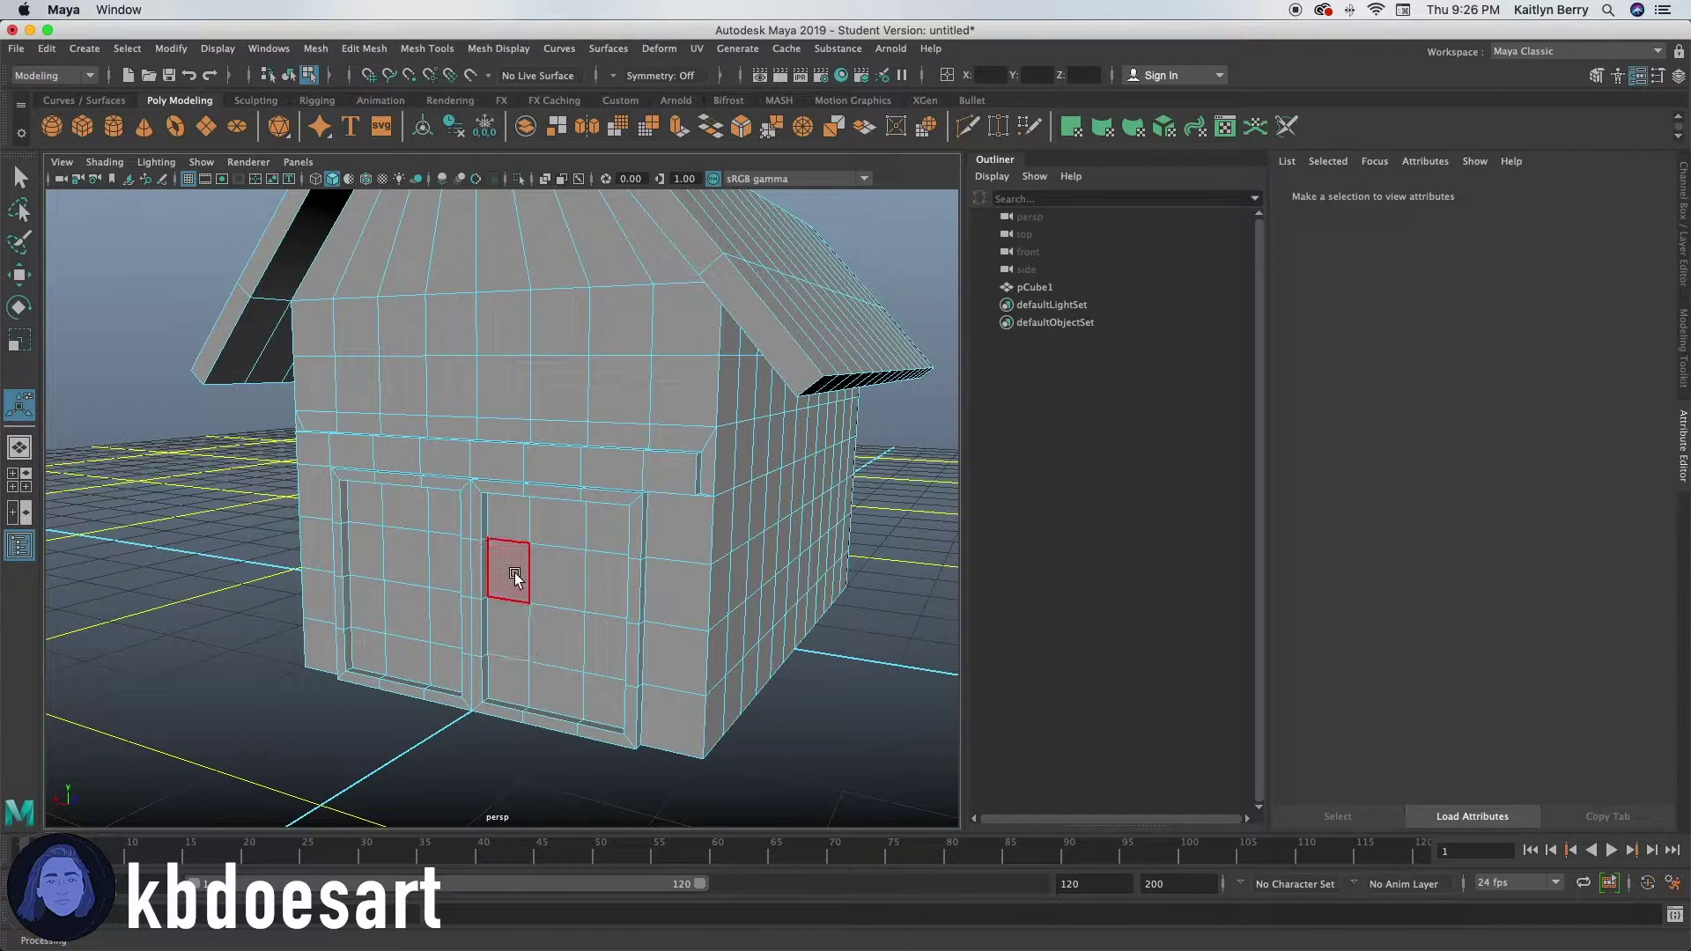
# - Select the central two-by-three block of faces spanning the front gable and upper wall and inset it with an extrusion offset of 0.1
pyautogui.keyDown('alt'); pyautogui.moveTo(465, 443); pyautogui.dragTo(438, 580); pyautogui.keyUp('alt')
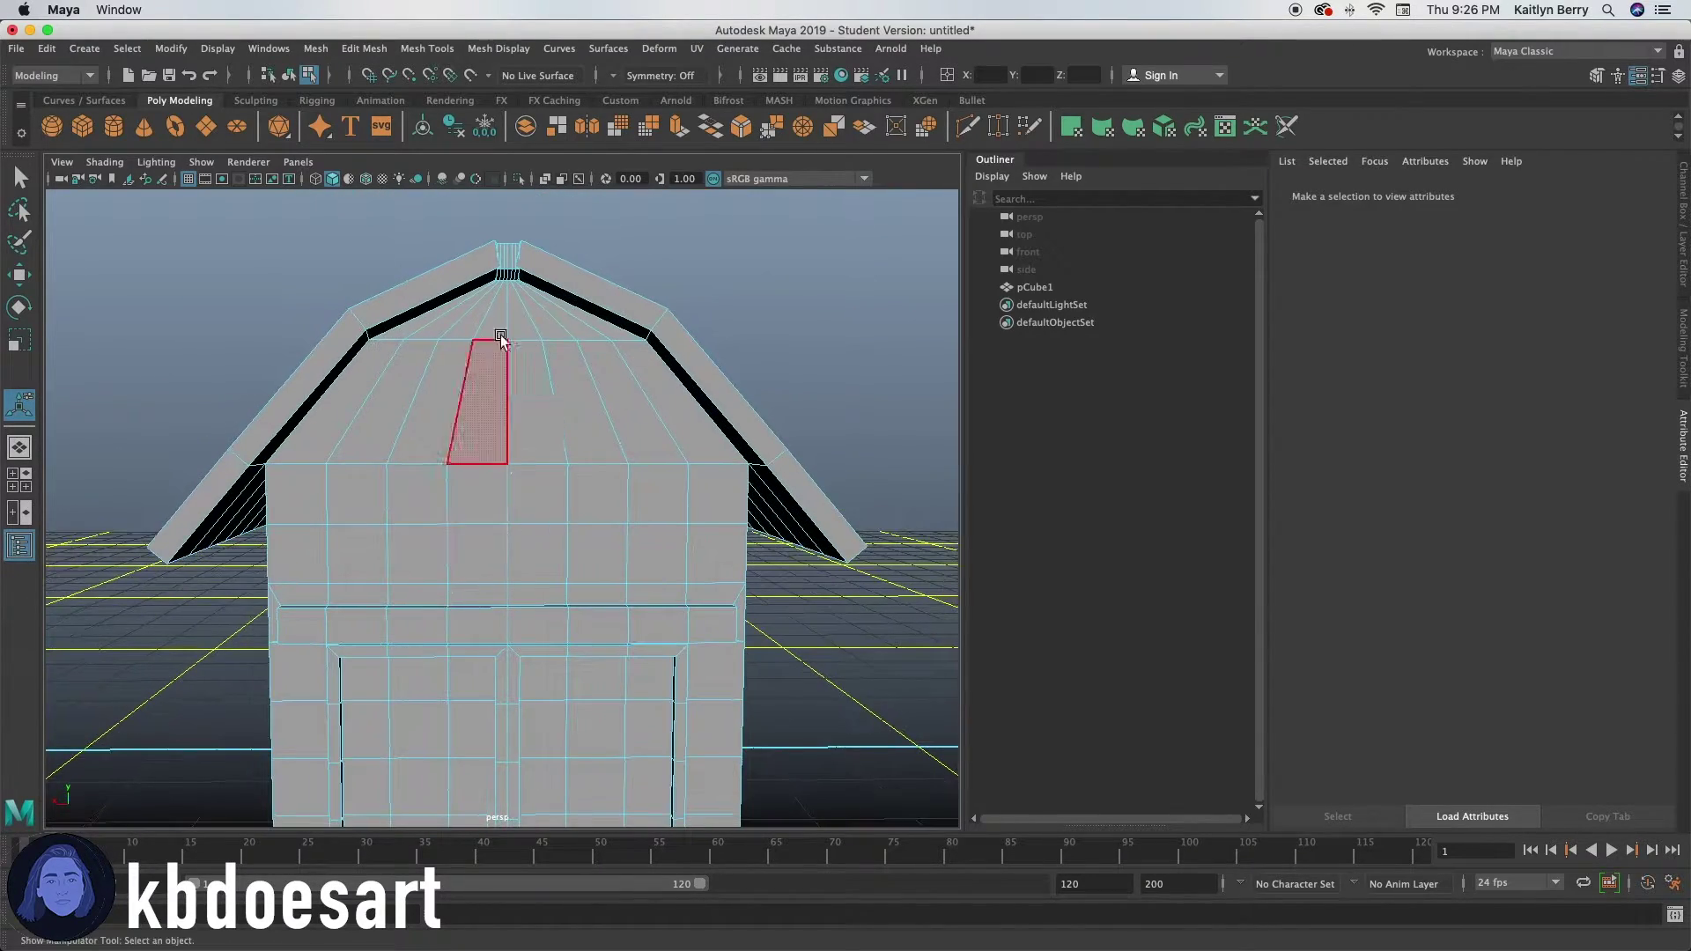
pyautogui.moveTo(518, 447)
pyautogui.mouseDown()
pyautogui.moveTo(528, 547)
pyautogui.moveTo(516, 534)
pyautogui.moveTo(554, 494)
pyautogui.mouseUp()
pyautogui.hotkey('ctrl', 'e')
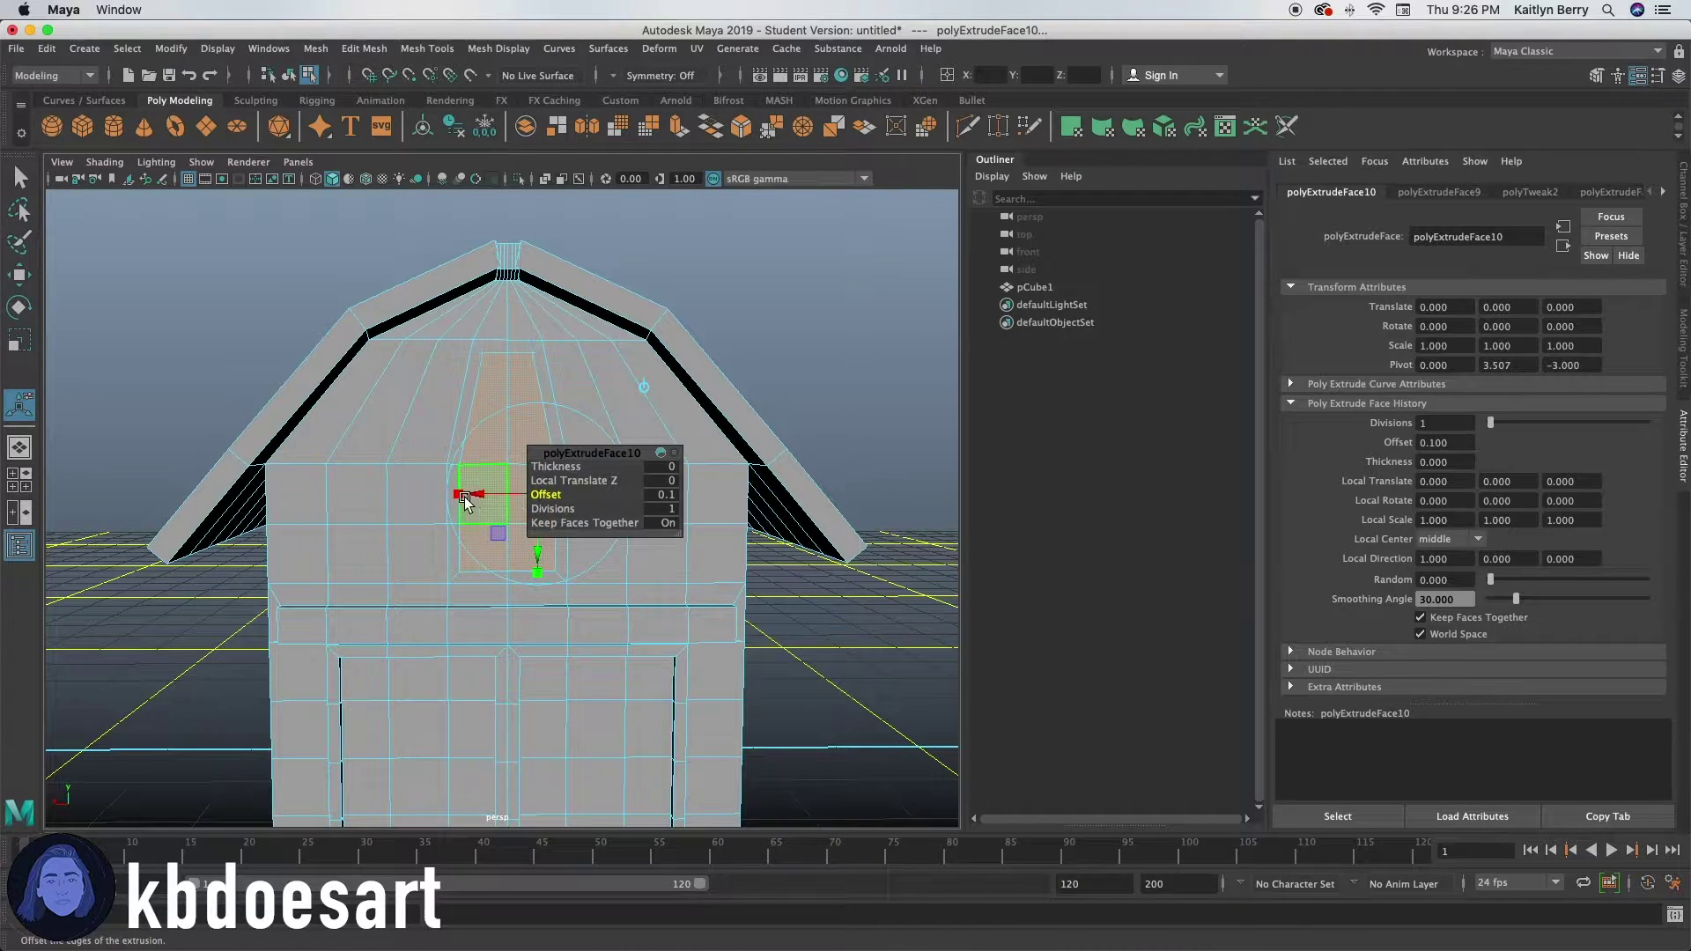
# - Select the ring of border faces around the front gable inset and extrude it outward as a window frame
pyautogui.keyDown('alt'); pyautogui.moveTo(463, 498); pyautogui.dragTo(425, 520); pyautogui.keyUp('alt')
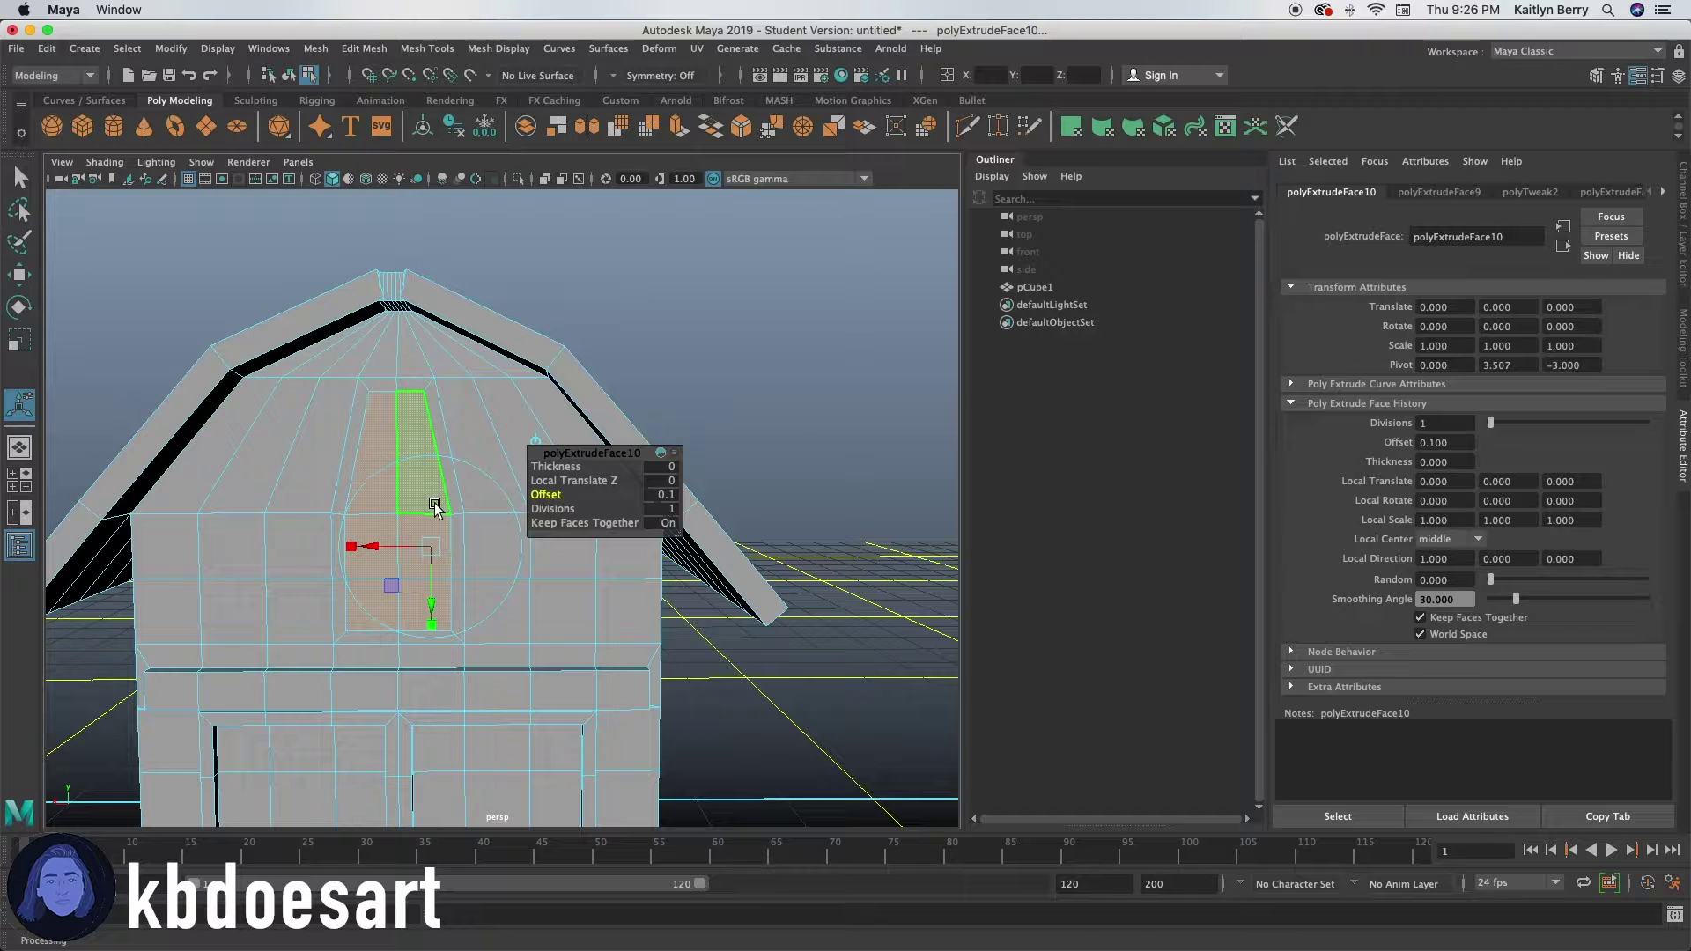
pyautogui.click(422, 385)
pyautogui.keyDown('shift'); pyautogui.doubleClick(435, 405); pyautogui.keyUp('shift')
pyautogui.hotkey('ctrl', 'e')
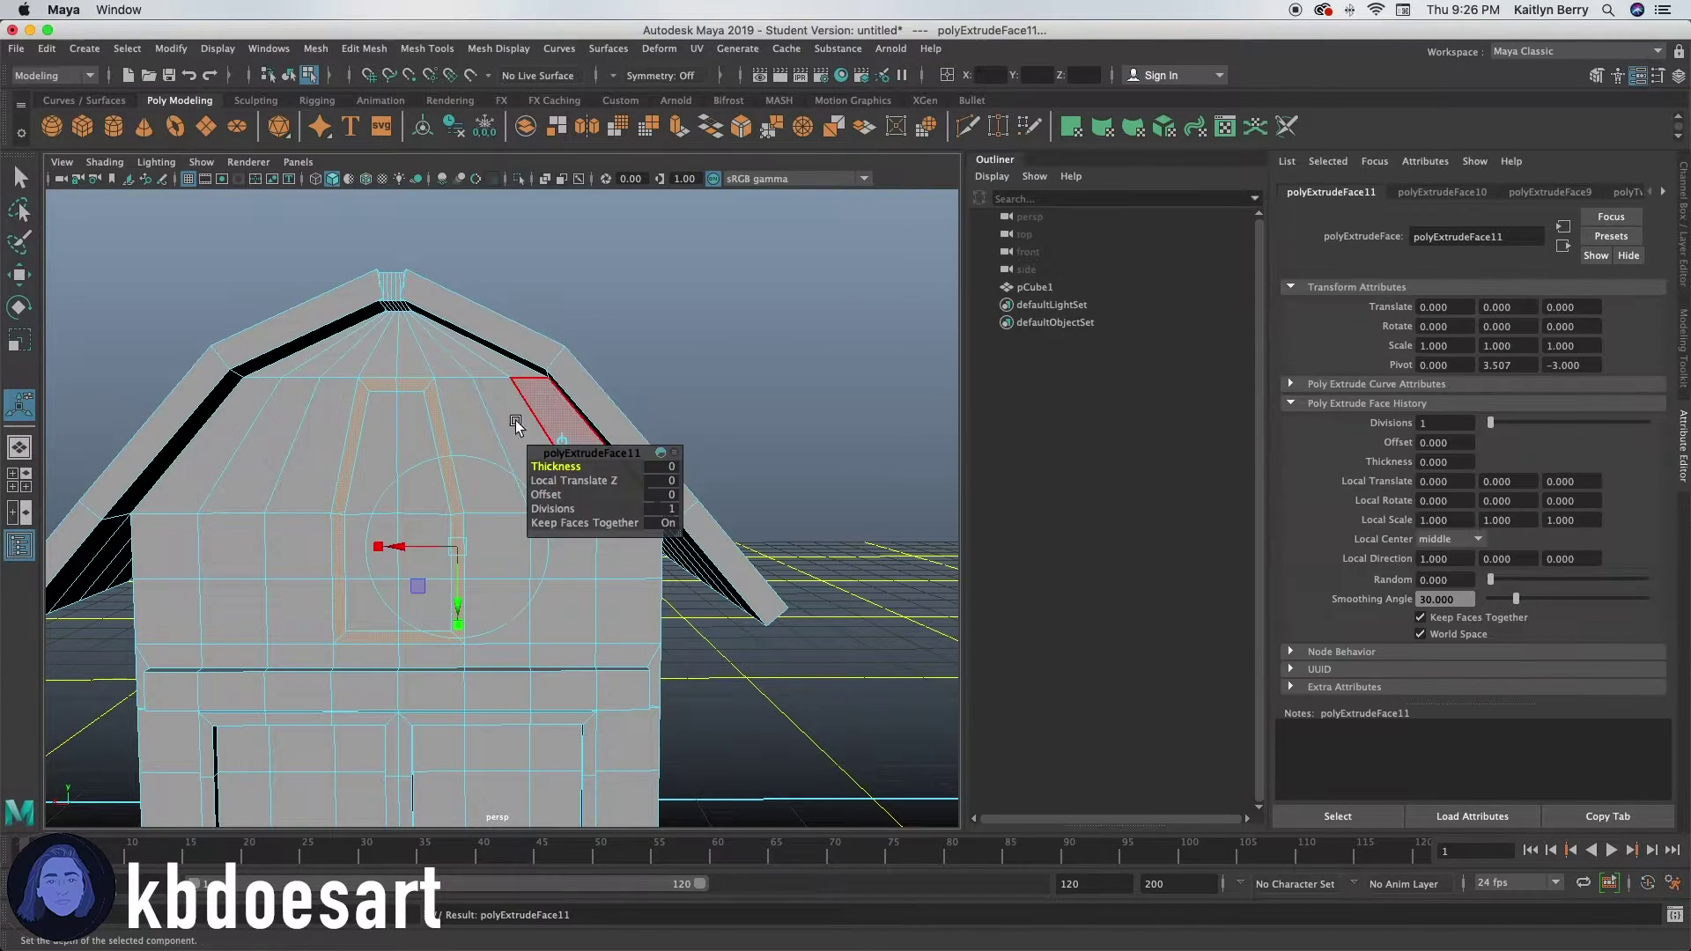
pyautogui.click(563, 467)
pyautogui.moveTo(564, 467); pyautogui.dragTo(504, 648)
# - Select three separate two-row blocks of faces on each side wall and inset them with an extrusion offset of 0.1 for windows
pyautogui.press('q')
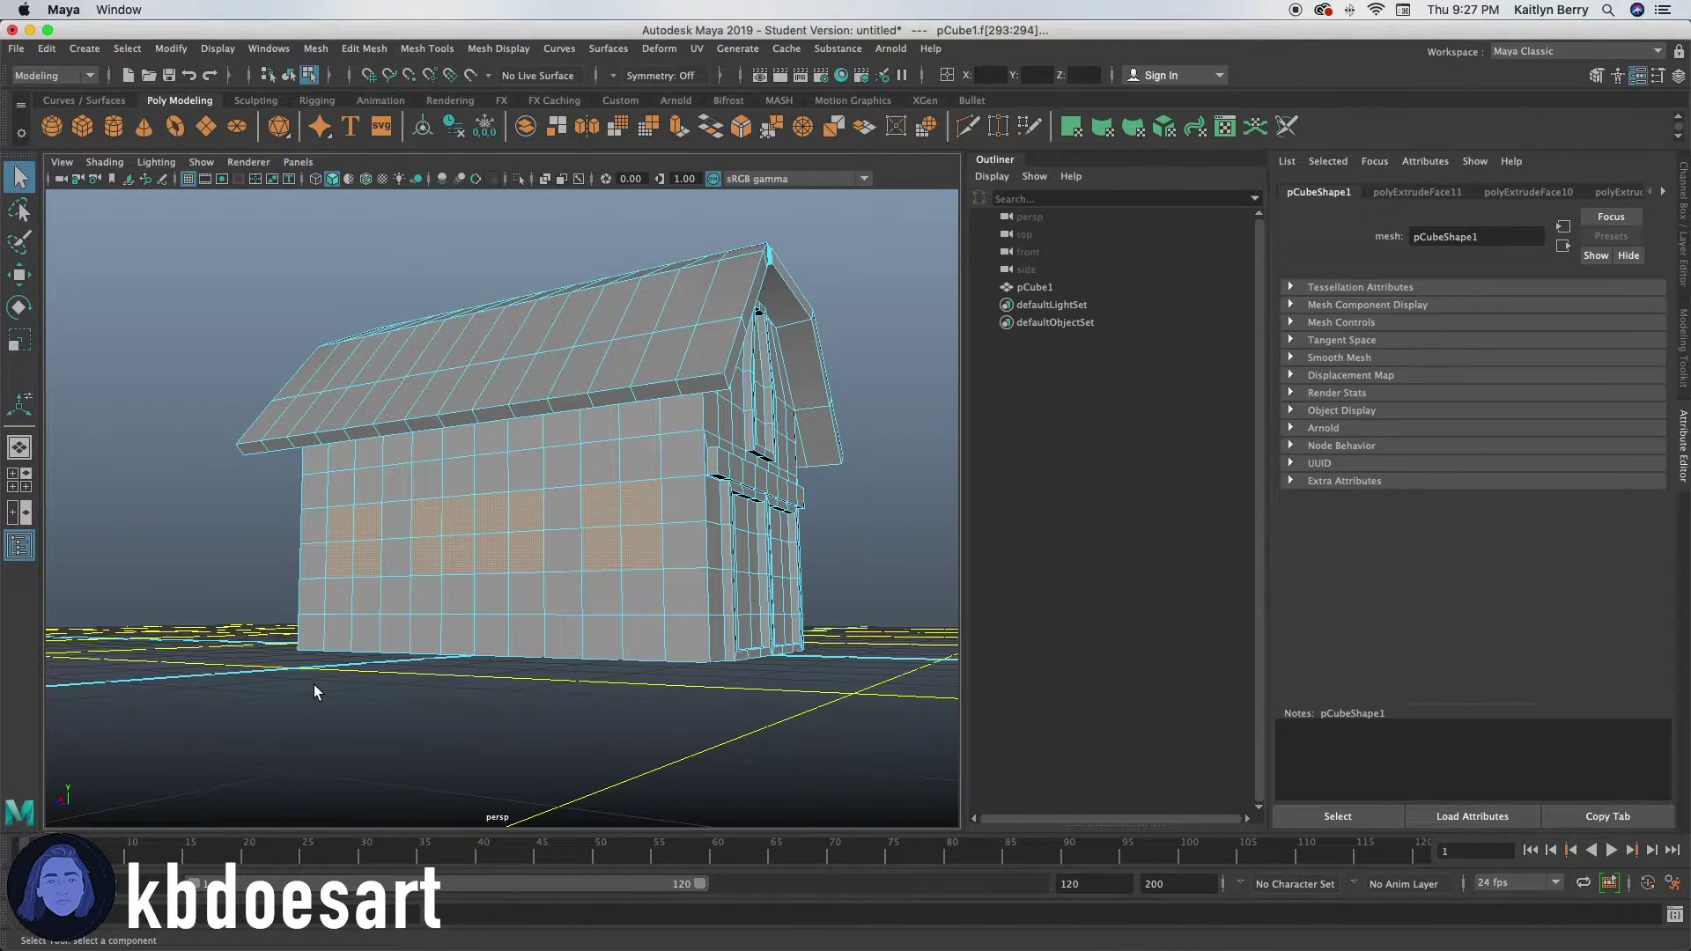
pyautogui.keyDown('alt'); pyautogui.moveTo(274, 651); pyautogui.dragTo(488, 621); pyautogui.keyUp('alt')
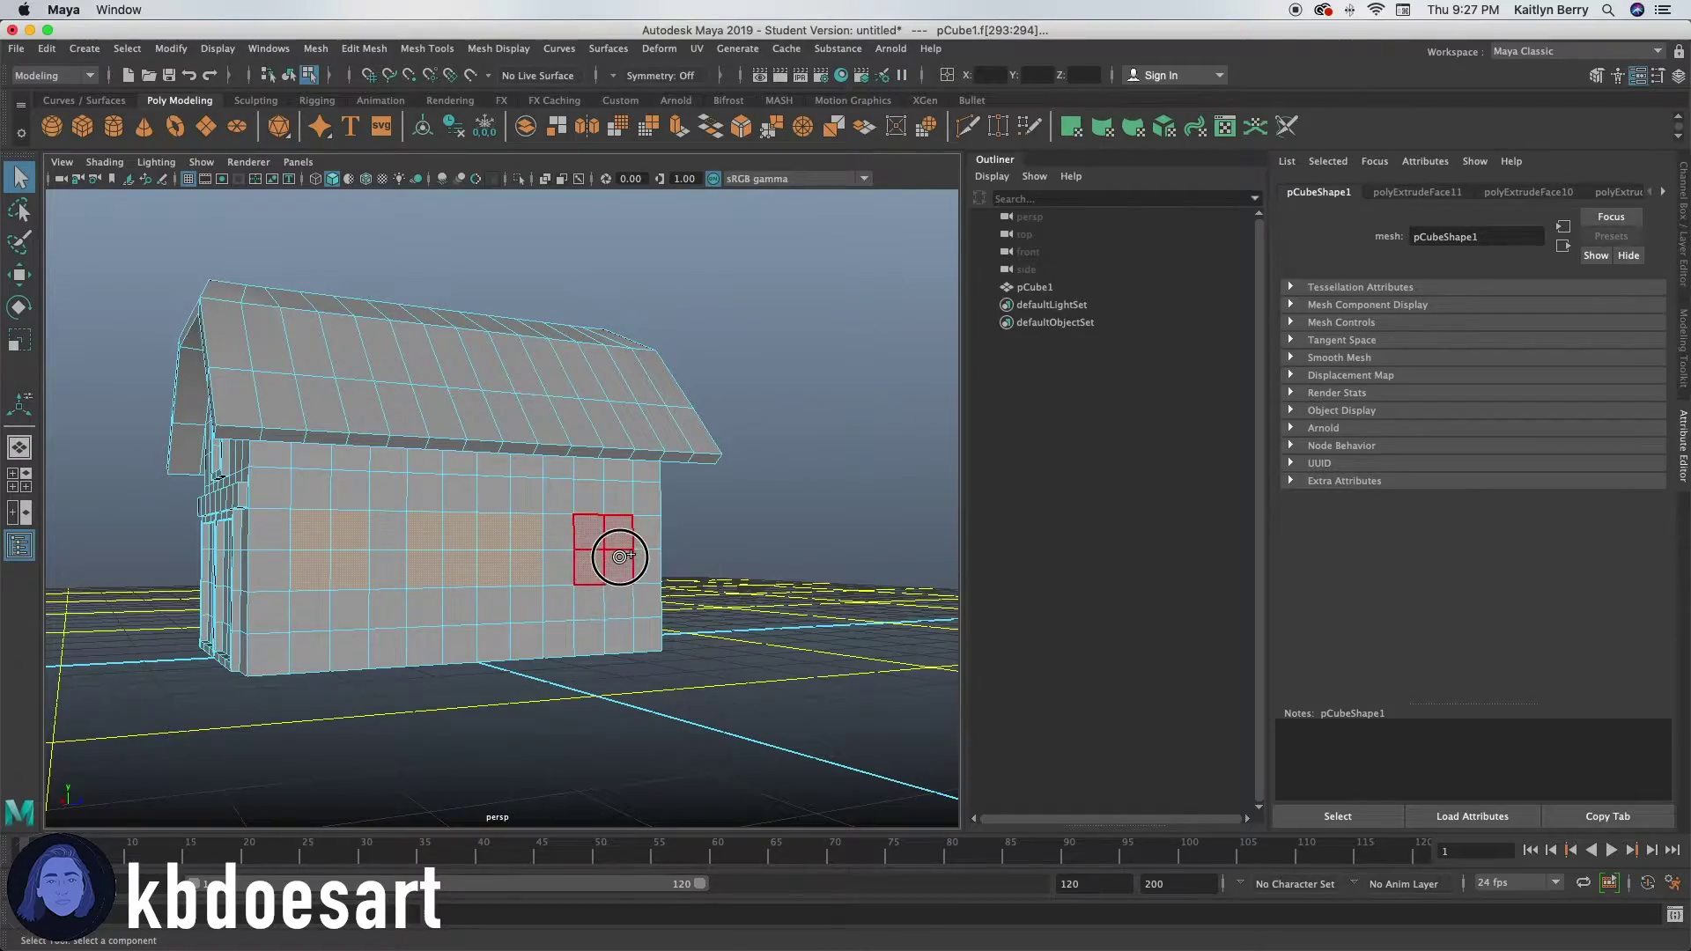
pyautogui.keyDown('alt'); pyautogui.moveTo(805, 574); pyautogui.dragTo(1018, 581); pyautogui.keyUp('alt')
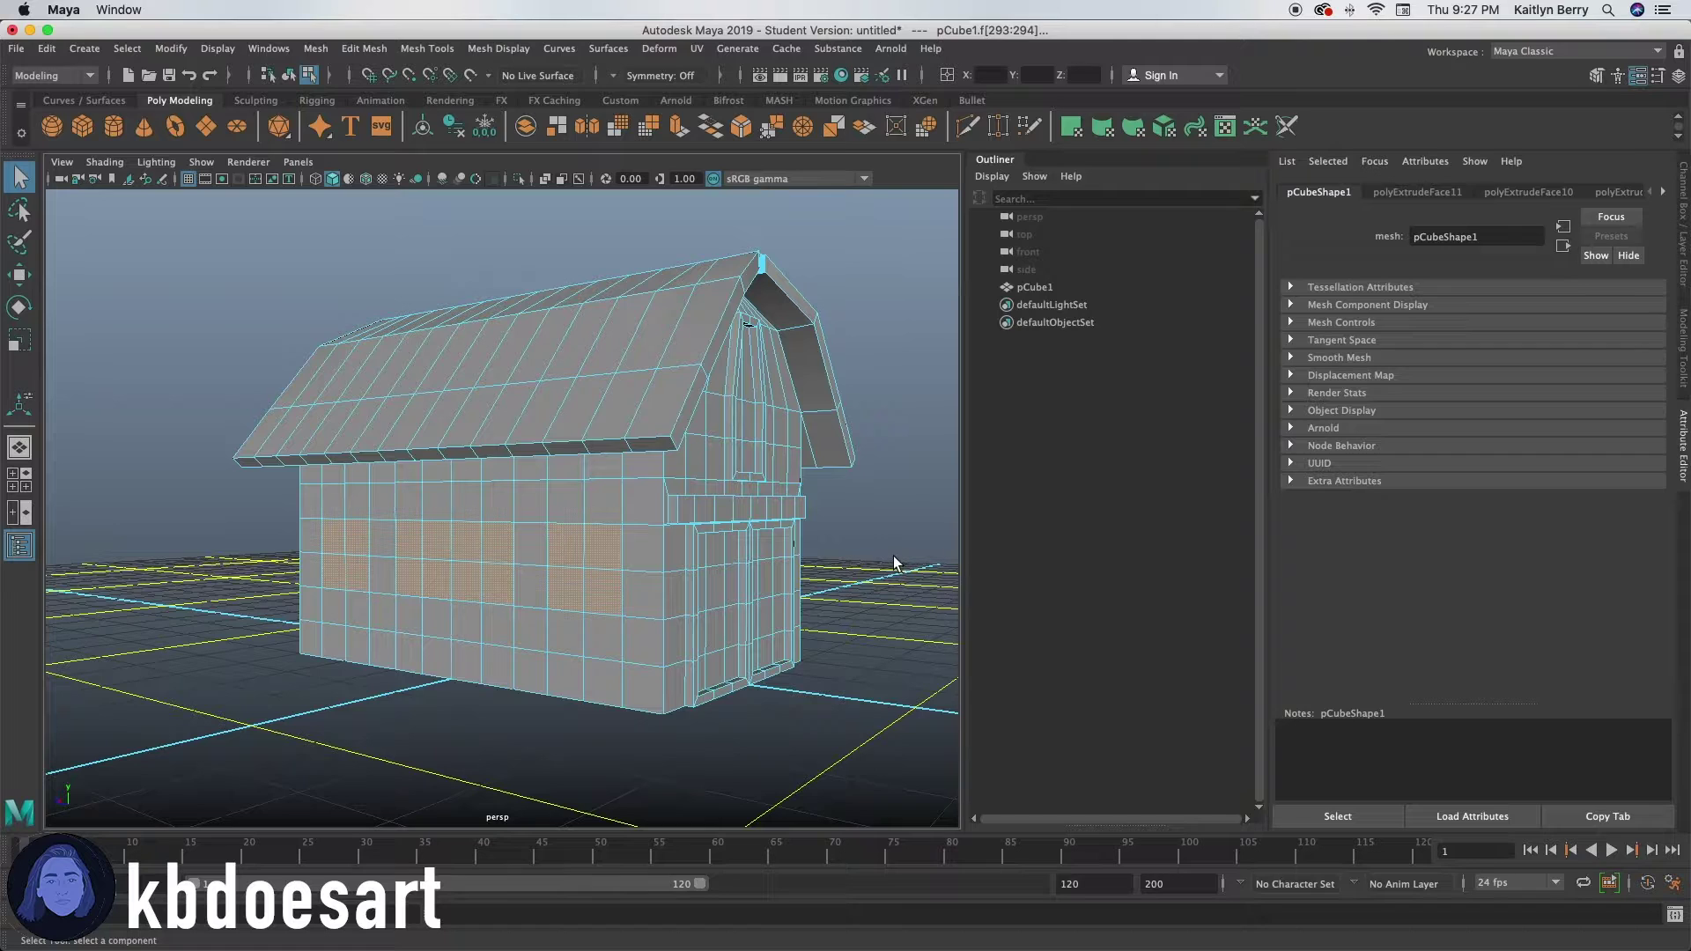
pyautogui.hotkey('ctrl', 'e')
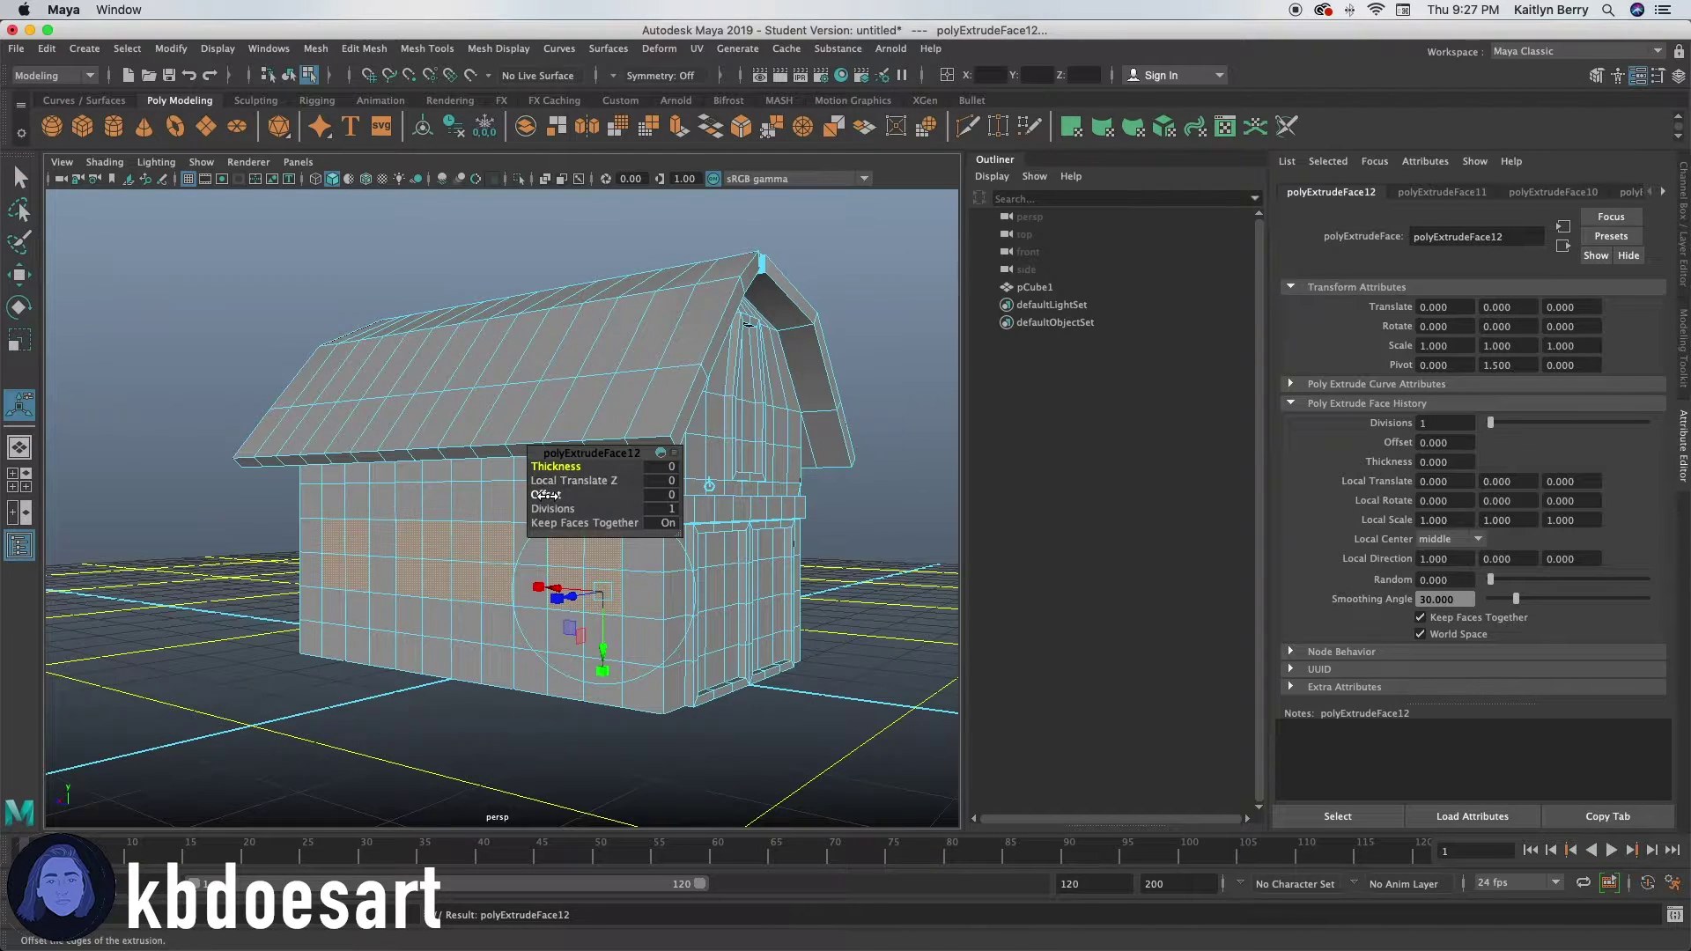
pyautogui.moveTo(548, 499); pyautogui.dragTo(553, 496)
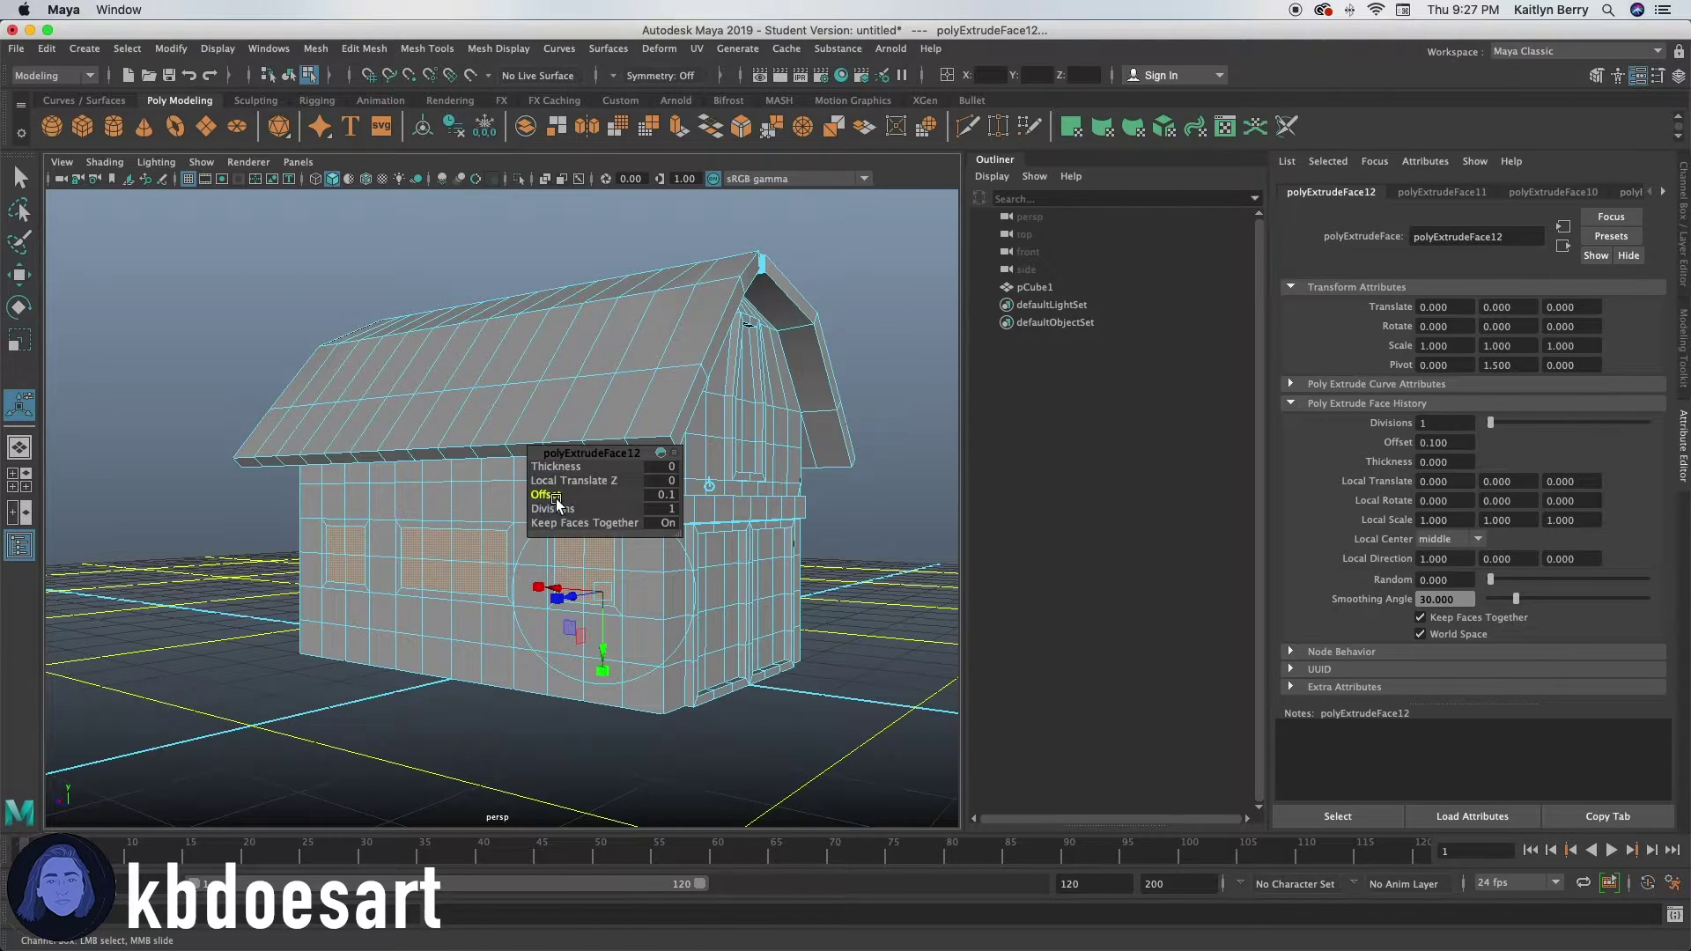
pyautogui.click(192, 558)
pyautogui.keyDown('shift'); pyautogui.moveTo(306, 565); pyautogui.dragTo(230, 561, button='right'); pyautogui.keyUp('shift')
pyautogui.press('super+z')
pyautogui.click(543, 699)
pyautogui.press('Delete')
pyautogui.moveTo(407, 598); pyautogui.dragTo(410, 648, button='right')
pyautogui.moveTo(436, 541); pyautogui.dragTo(449, 491, button='right')
# - Select the rings of border faces around the three window insets on the first side wall
pyautogui.press('q')
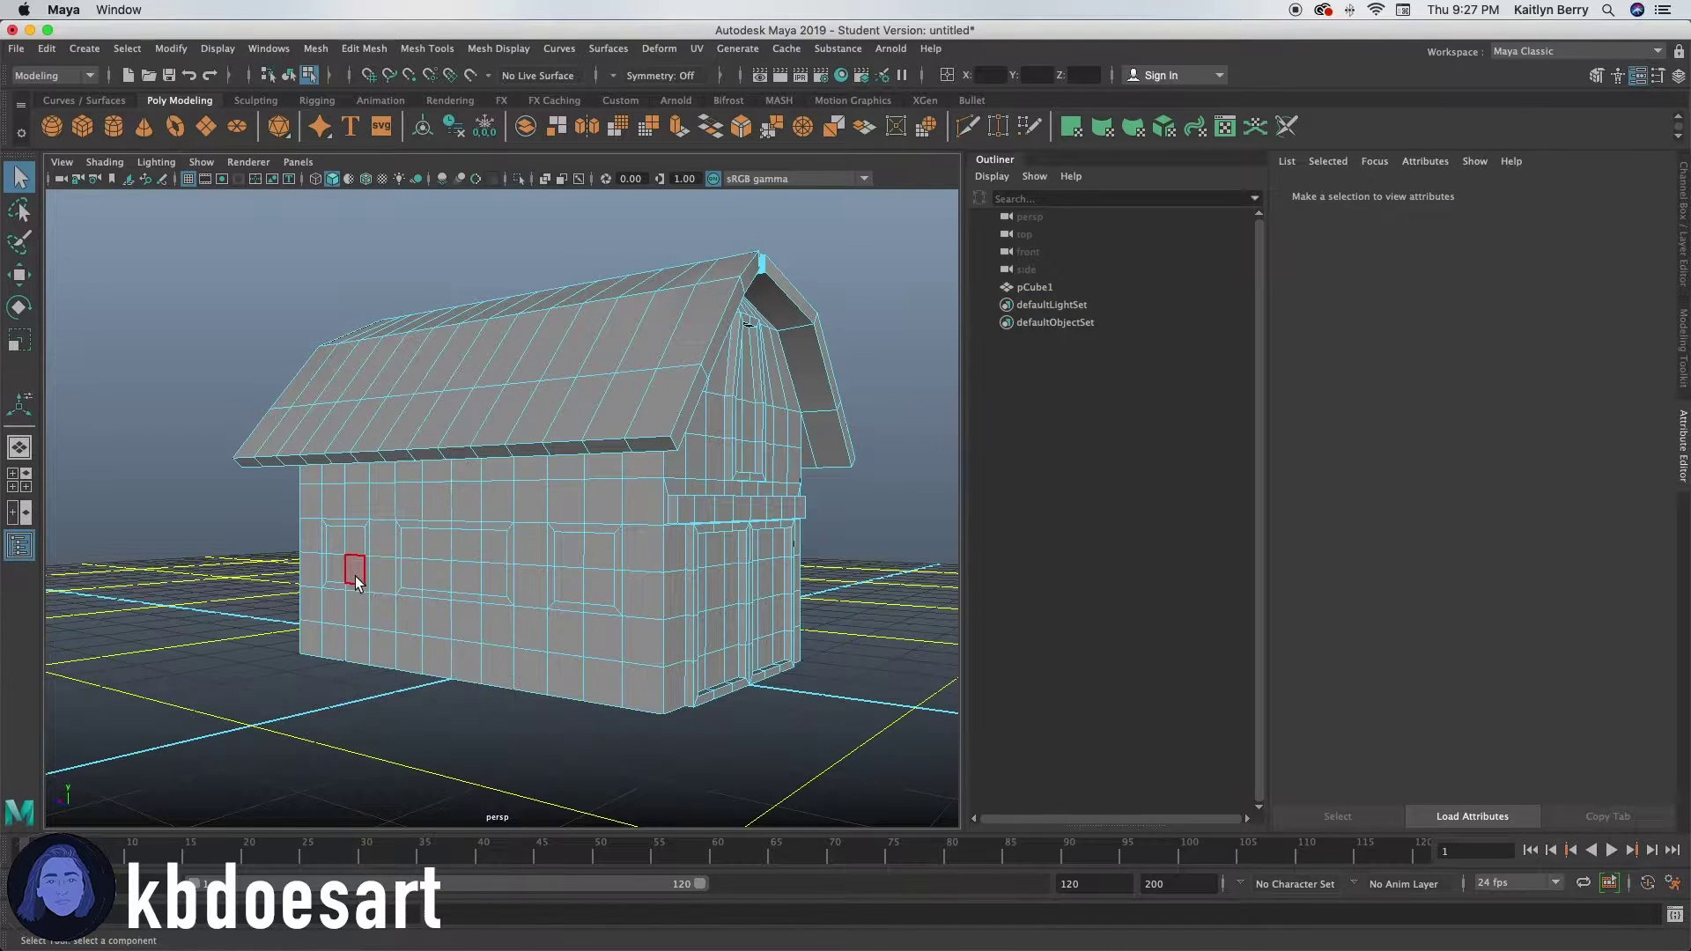
pyautogui.scroll(6, 313, 594)
pyautogui.keyDown('alt'); pyautogui.moveTo(313, 593); pyautogui.dragTo(302, 588); pyautogui.keyUp('alt')
pyautogui.click(297, 533)
pyautogui.keyDown('shift'); pyautogui.doubleClick(304, 548); pyautogui.keyUp('shift')
pyautogui.keyDown('shift'); pyautogui.click(375, 535); pyautogui.keyUp('shift')
pyautogui.keyDown('shift'); pyautogui.doubleClick(366, 551); pyautogui.keyUp('shift')
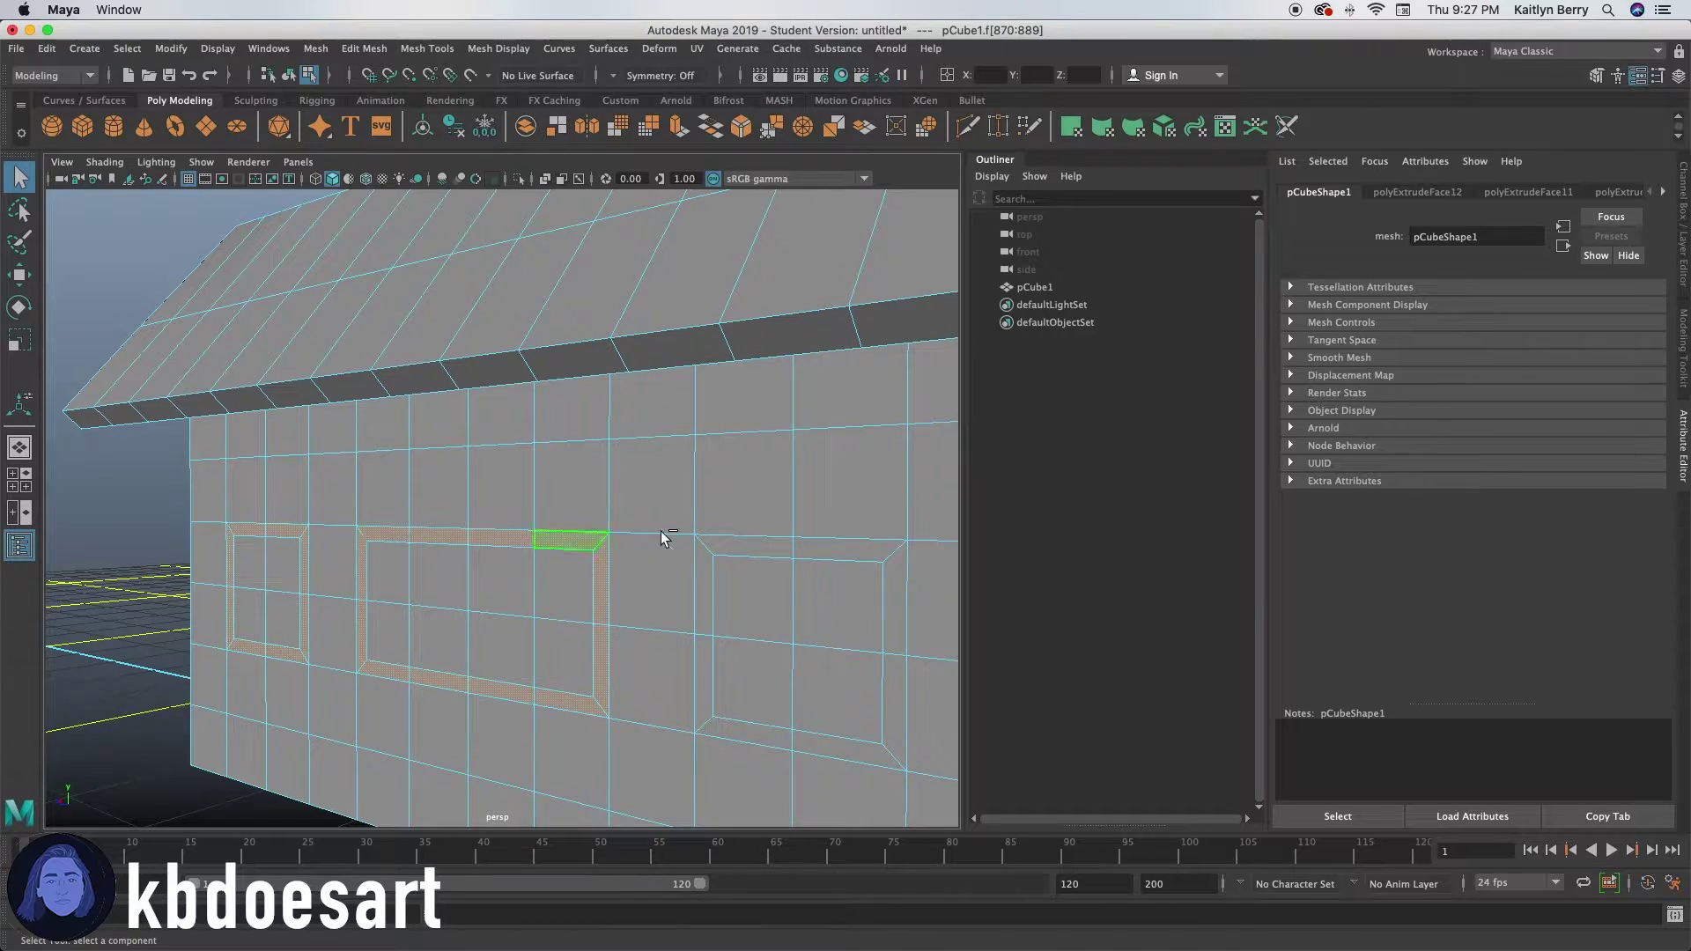
pyautogui.keyDown('shift'); pyautogui.doubleClick(707, 564); pyautogui.keyUp('shift')
# - Add the border faces around the opposite wall's window insets to the selection and extrude all the window frames outward
pyautogui.keyDown('alt'); pyautogui.moveTo(744, 567); pyautogui.dragTo(525, 600); pyautogui.keyUp('alt')
pyautogui.keyDown('shift'); pyautogui.click(444, 579); pyautogui.keyUp('shift')
pyautogui.keyDown('shift'); pyautogui.doubleClick(246, 606); pyautogui.keyUp('shift')
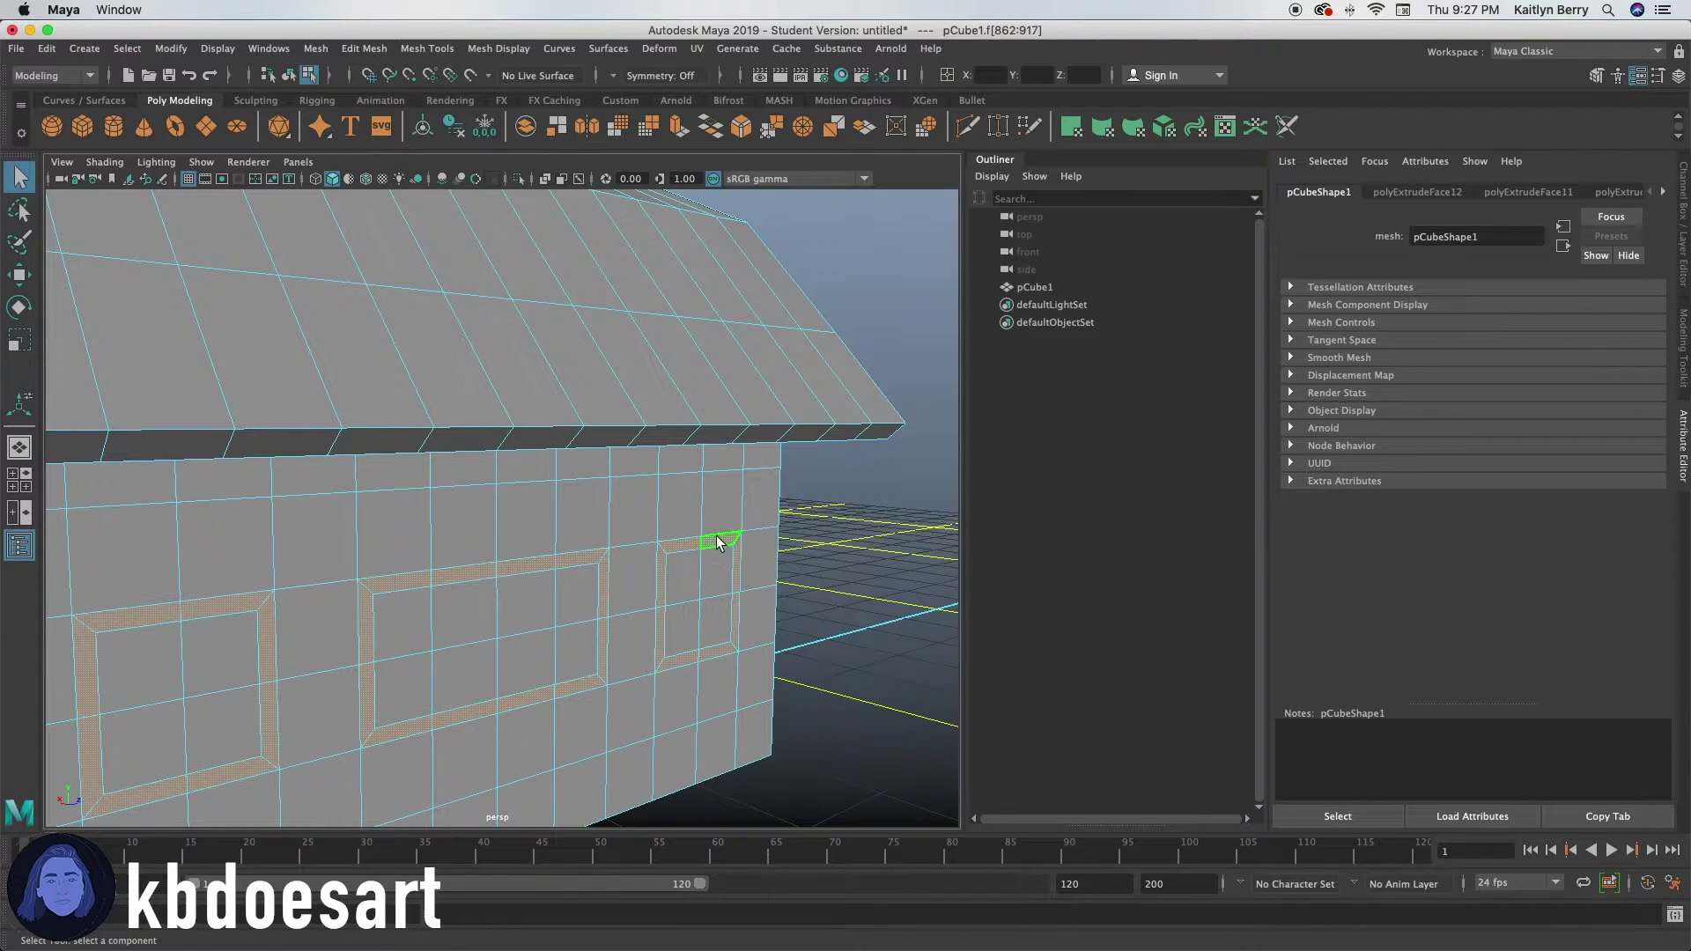
pyautogui.scroll(-5, 520, 559)
pyautogui.hotkey('ctrl', 'e')
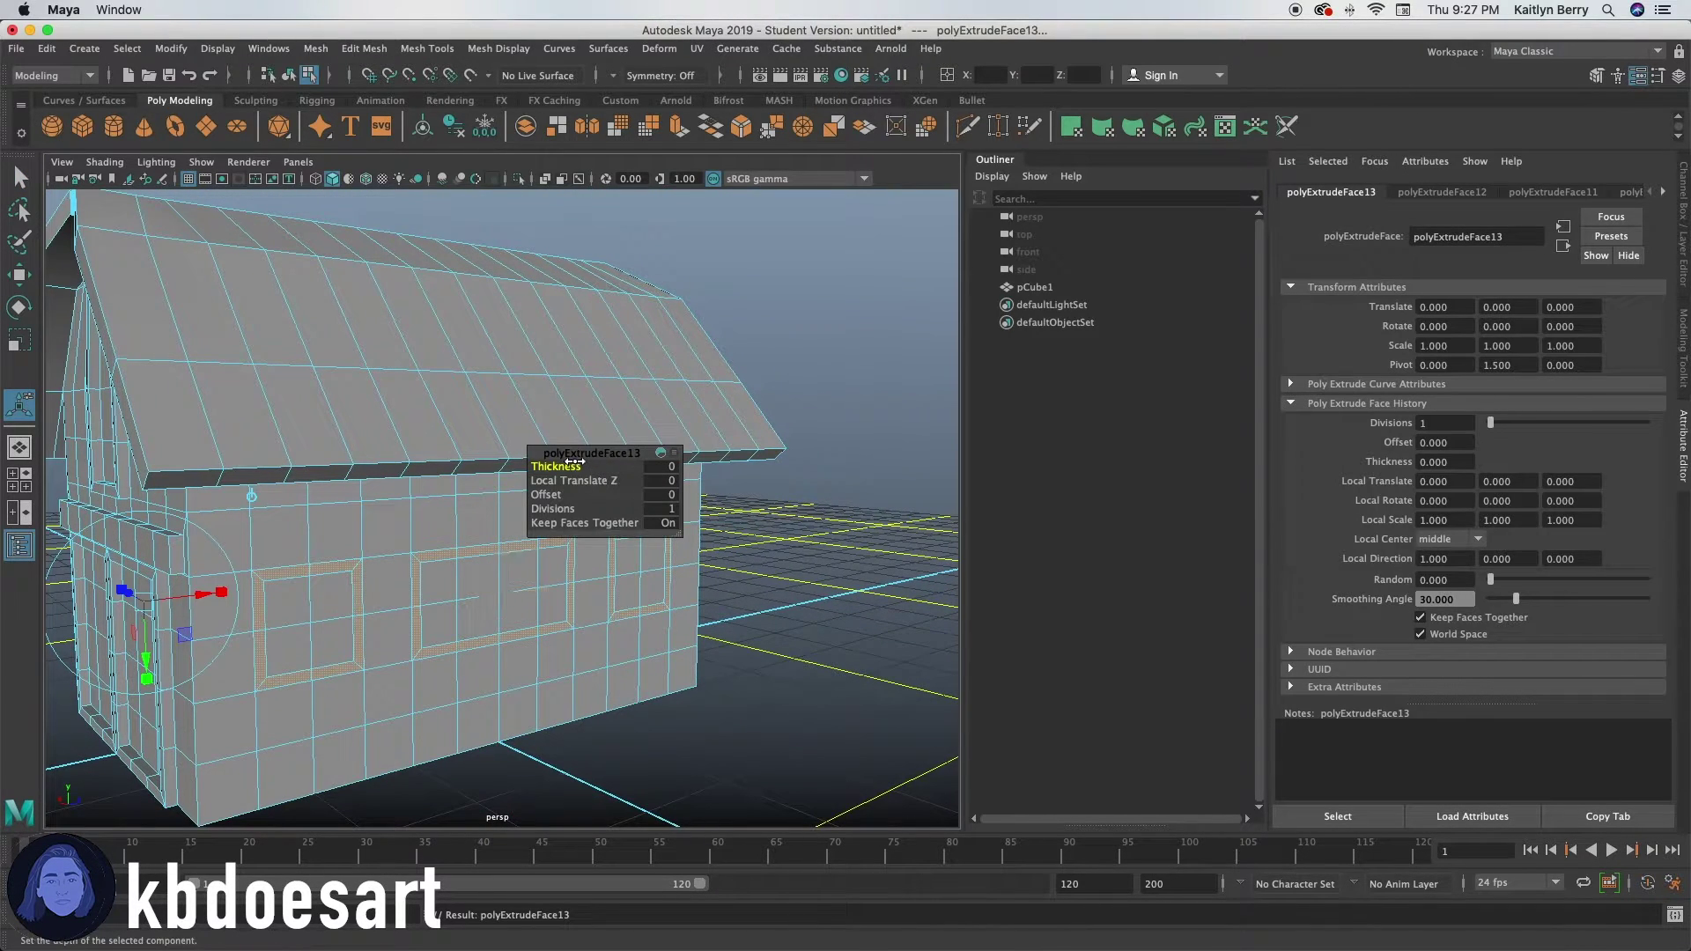
pyautogui.moveTo(571, 468); pyautogui.dragTo(578, 465)
pyautogui.click(774, 510)
# - Select a three-by-four block of faces at the base of the back wall, beside its centre line, and inset it with an extrusion offset of 0.1
pyautogui.keyDown('alt'); pyautogui.moveTo(775, 510); pyautogui.dragTo(531, 672); pyautogui.keyUp('alt')
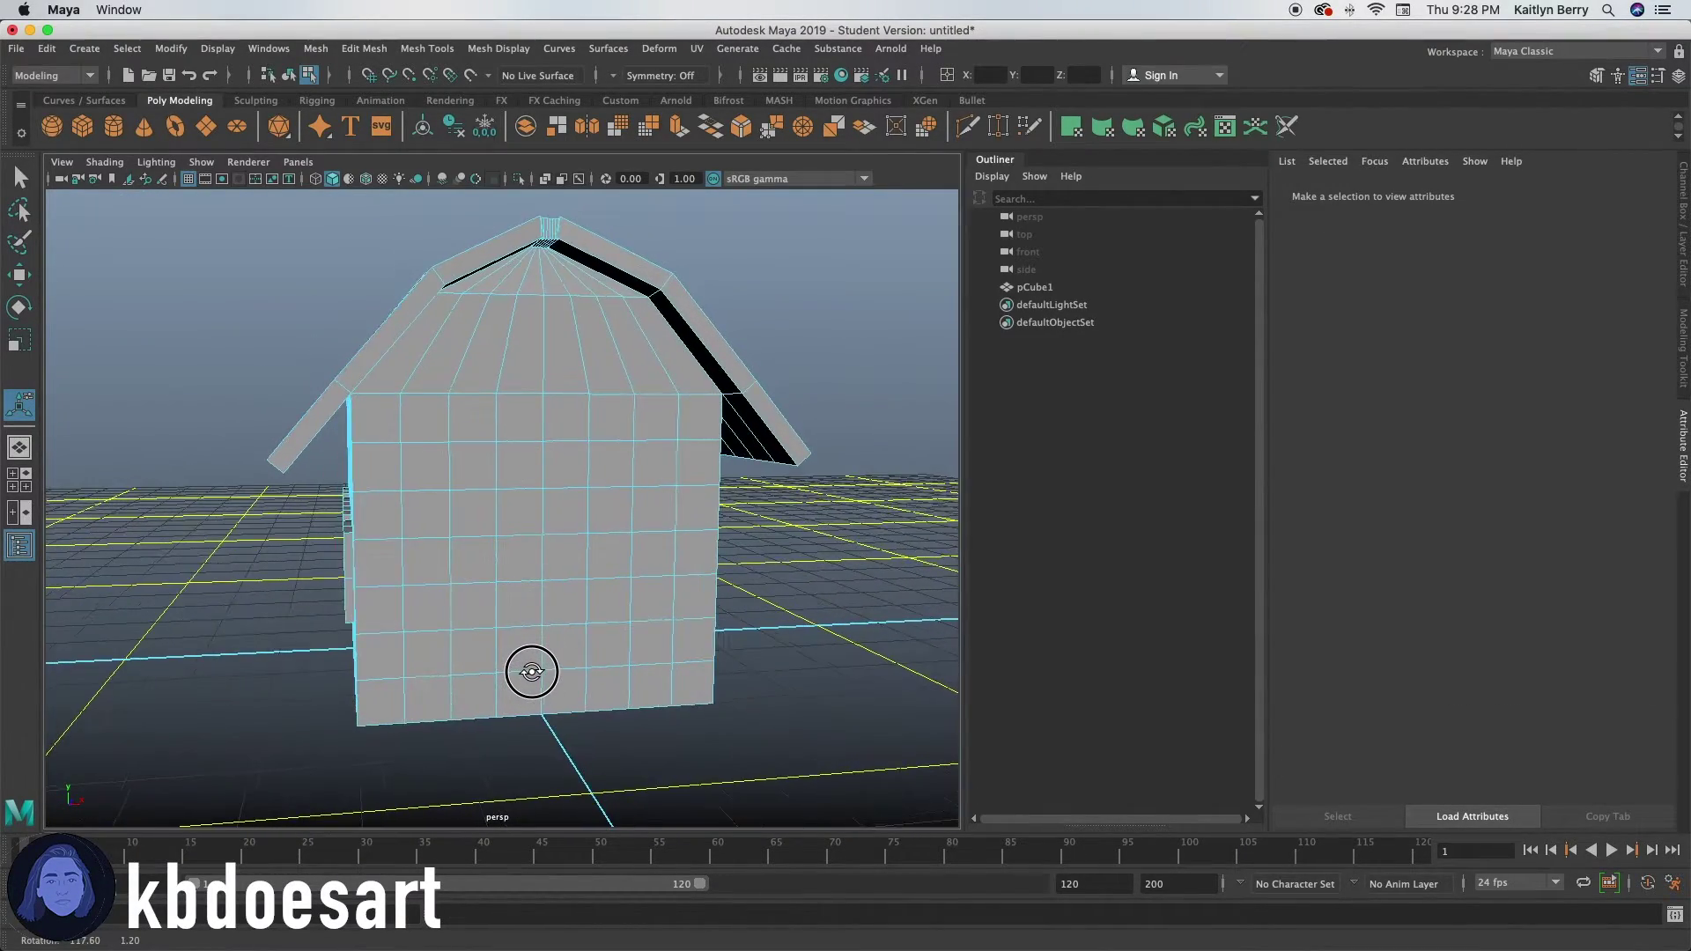
pyautogui.press('q')
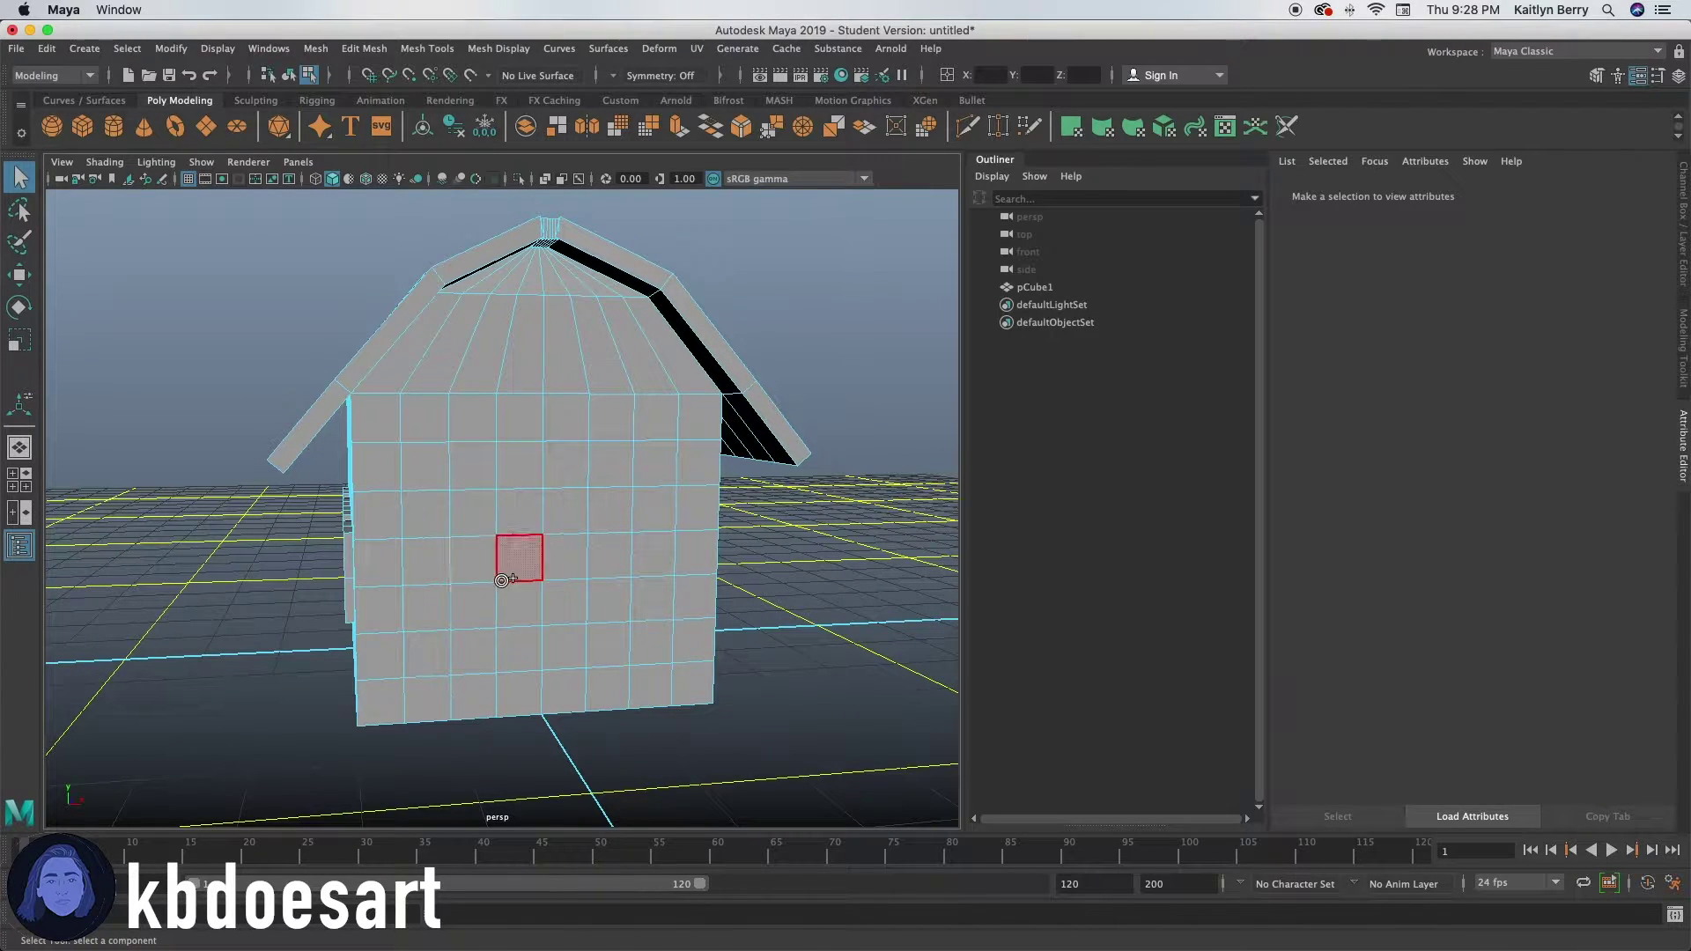
pyautogui.moveTo(491, 575)
pyautogui.mouseDown()
pyautogui.moveTo(434, 573)
pyautogui.moveTo(467, 691)
pyautogui.moveTo(505, 611)
pyautogui.moveTo(498, 658)
pyautogui.mouseUp()
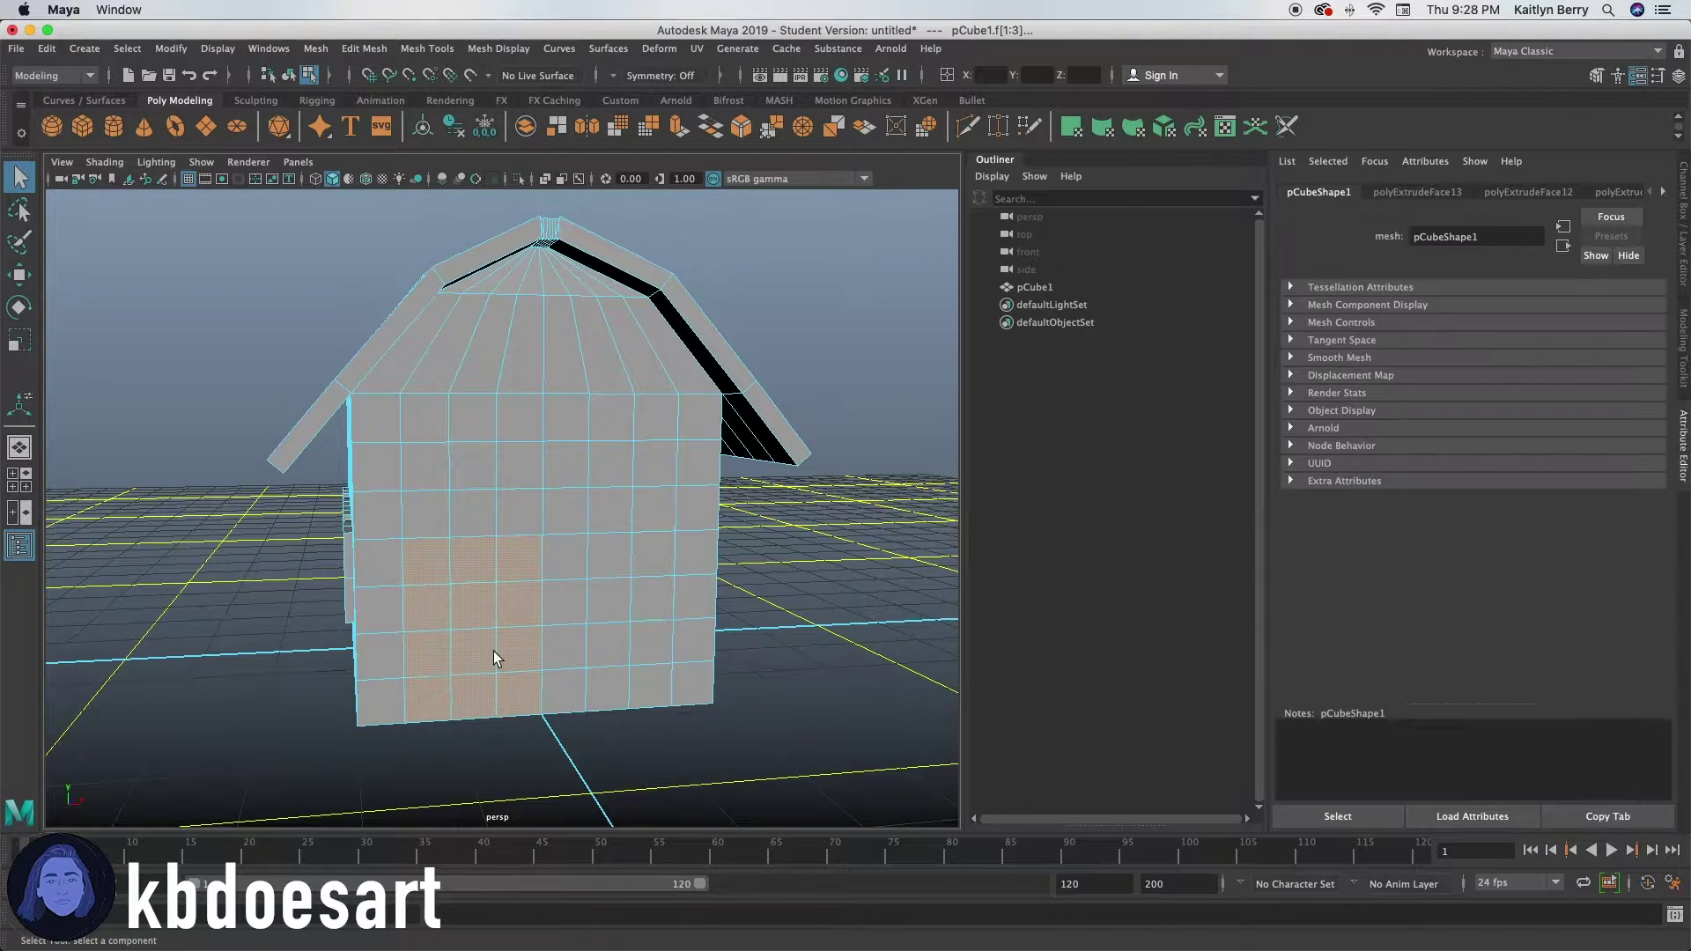
pyautogui.hotkey('ctrl', 'e')
pyautogui.click(554, 495)
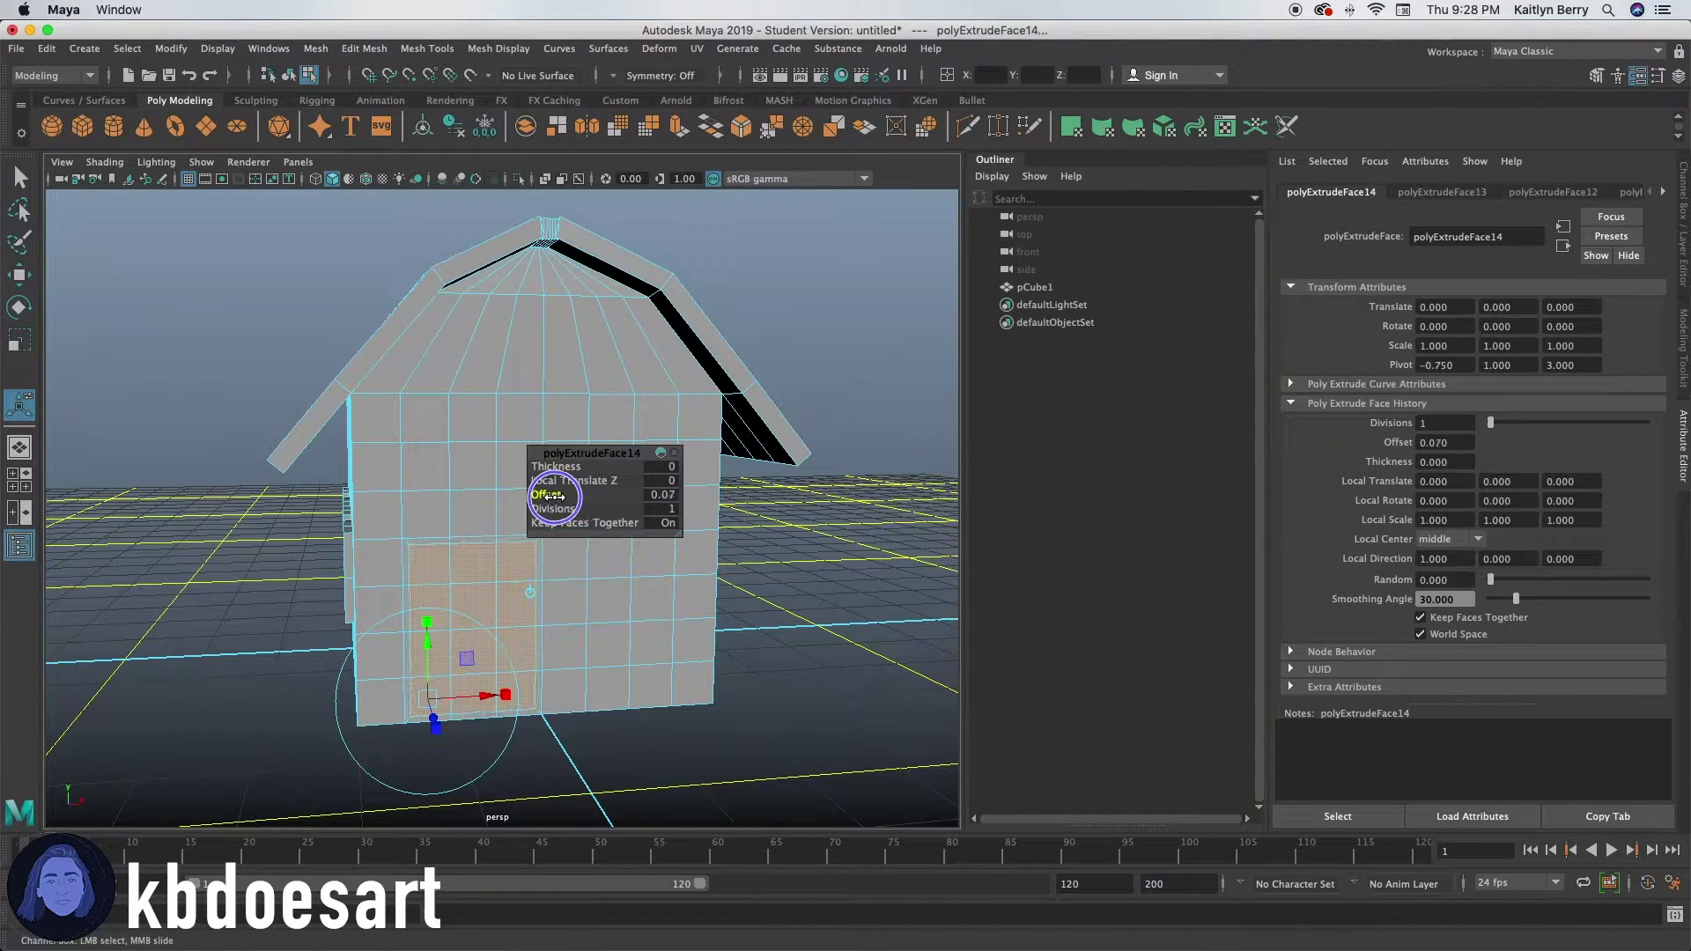
pyautogui.moveTo(554, 496); pyautogui.dragTo(557, 496, button='middle')
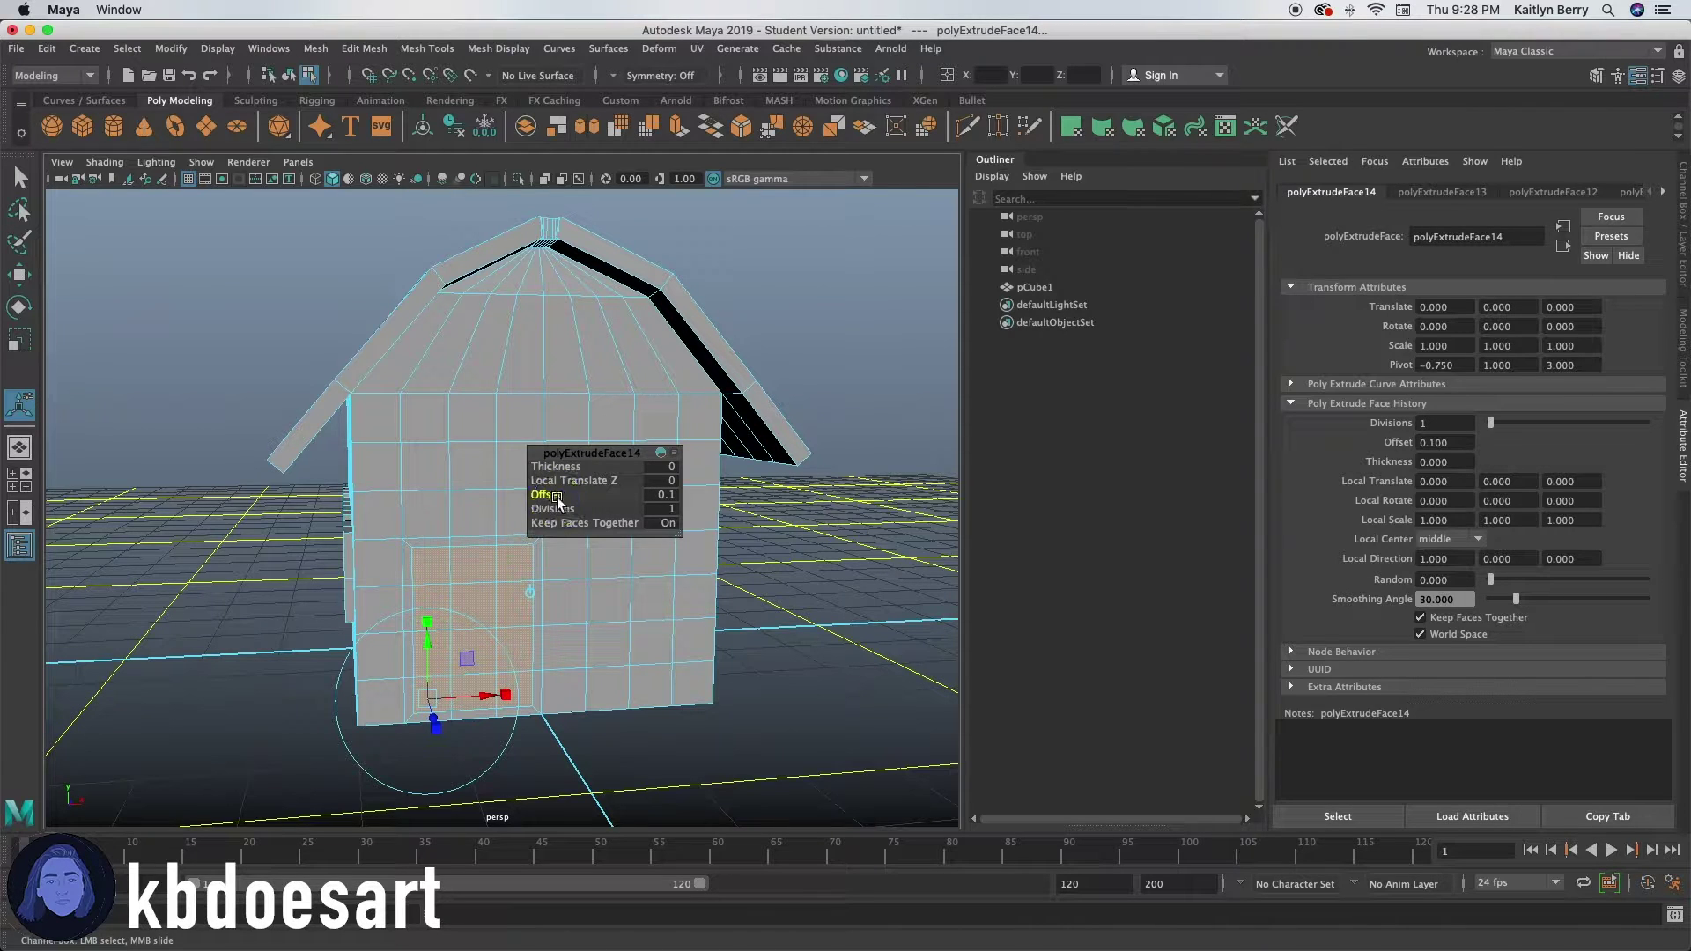
# - Select the border faces around the first back door inset and extrude them outward with a thickness of 0.1
pyautogui.click(484, 541)
pyautogui.keyDown('shift'); pyautogui.doubleClick(432, 540); pyautogui.keyUp('shift')
pyautogui.hotkey('ctrl', 'e')
pyautogui.click(572, 465)
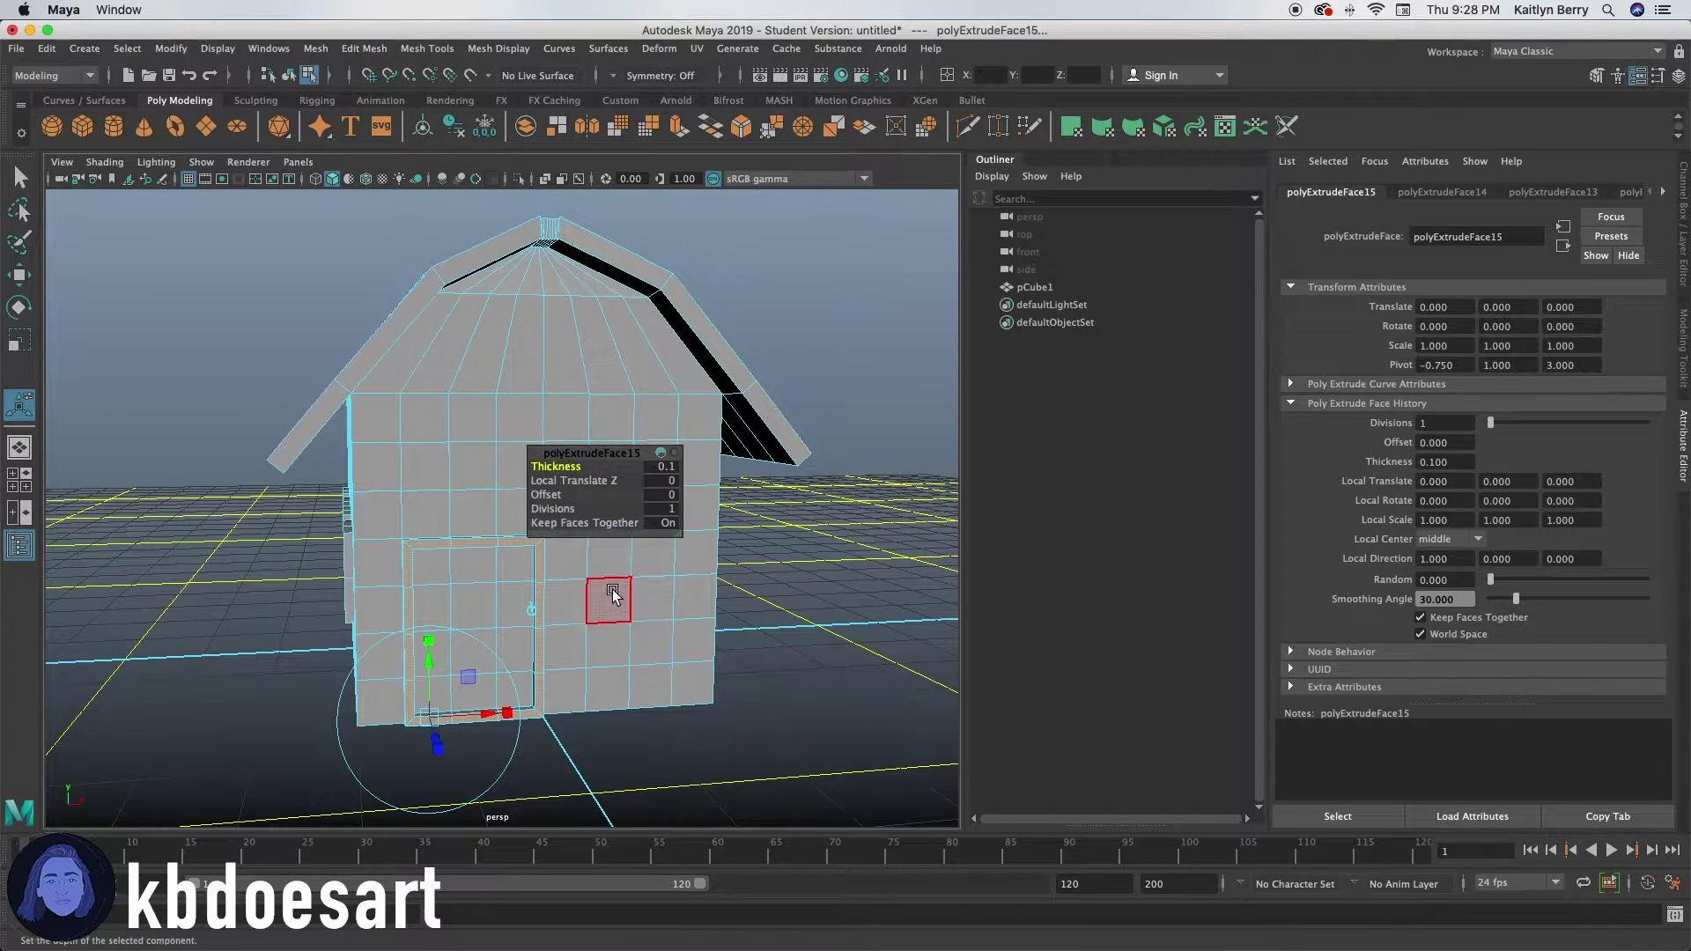
pyautogui.click(738, 573)
# - Select the matching three-by-four block of faces beside the first back door and inset it with an extrusion offset of about 0.1
pyautogui.press('q')
pyautogui.moveTo(616, 562)
pyautogui.mouseDown()
pyautogui.moveTo(585, 657)
pyautogui.moveTo(631, 596)
pyautogui.moveTo(616, 679)
pyautogui.moveTo(640, 668)
pyautogui.mouseUp()
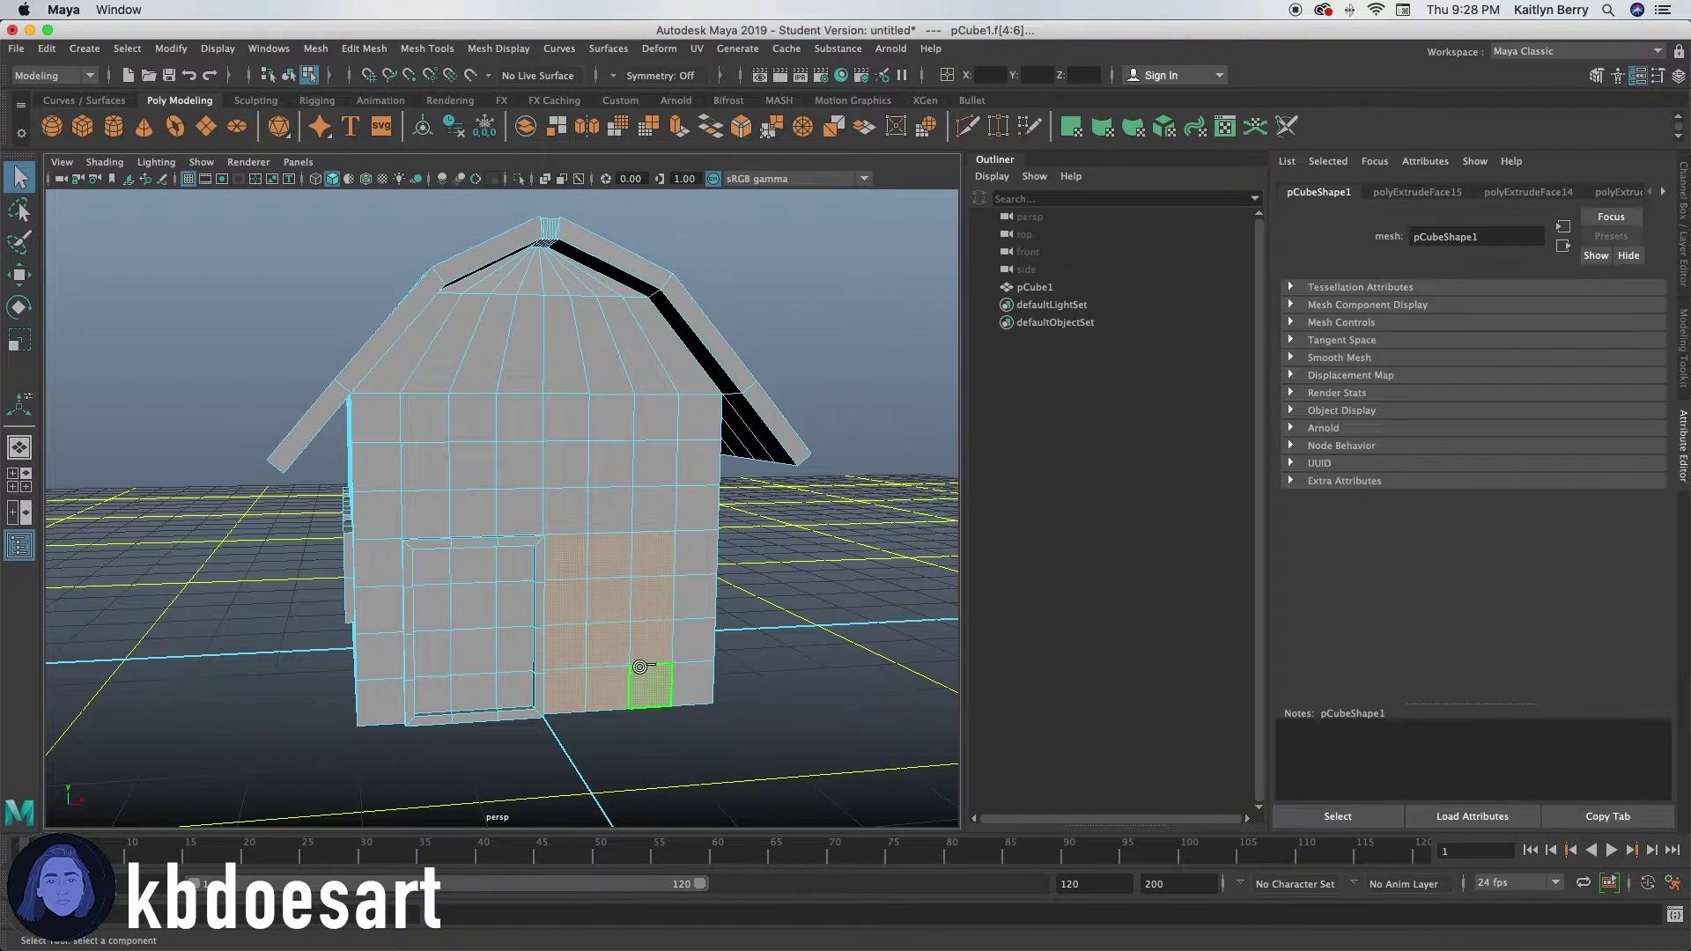
pyautogui.hotkey('ctrl', 'e')
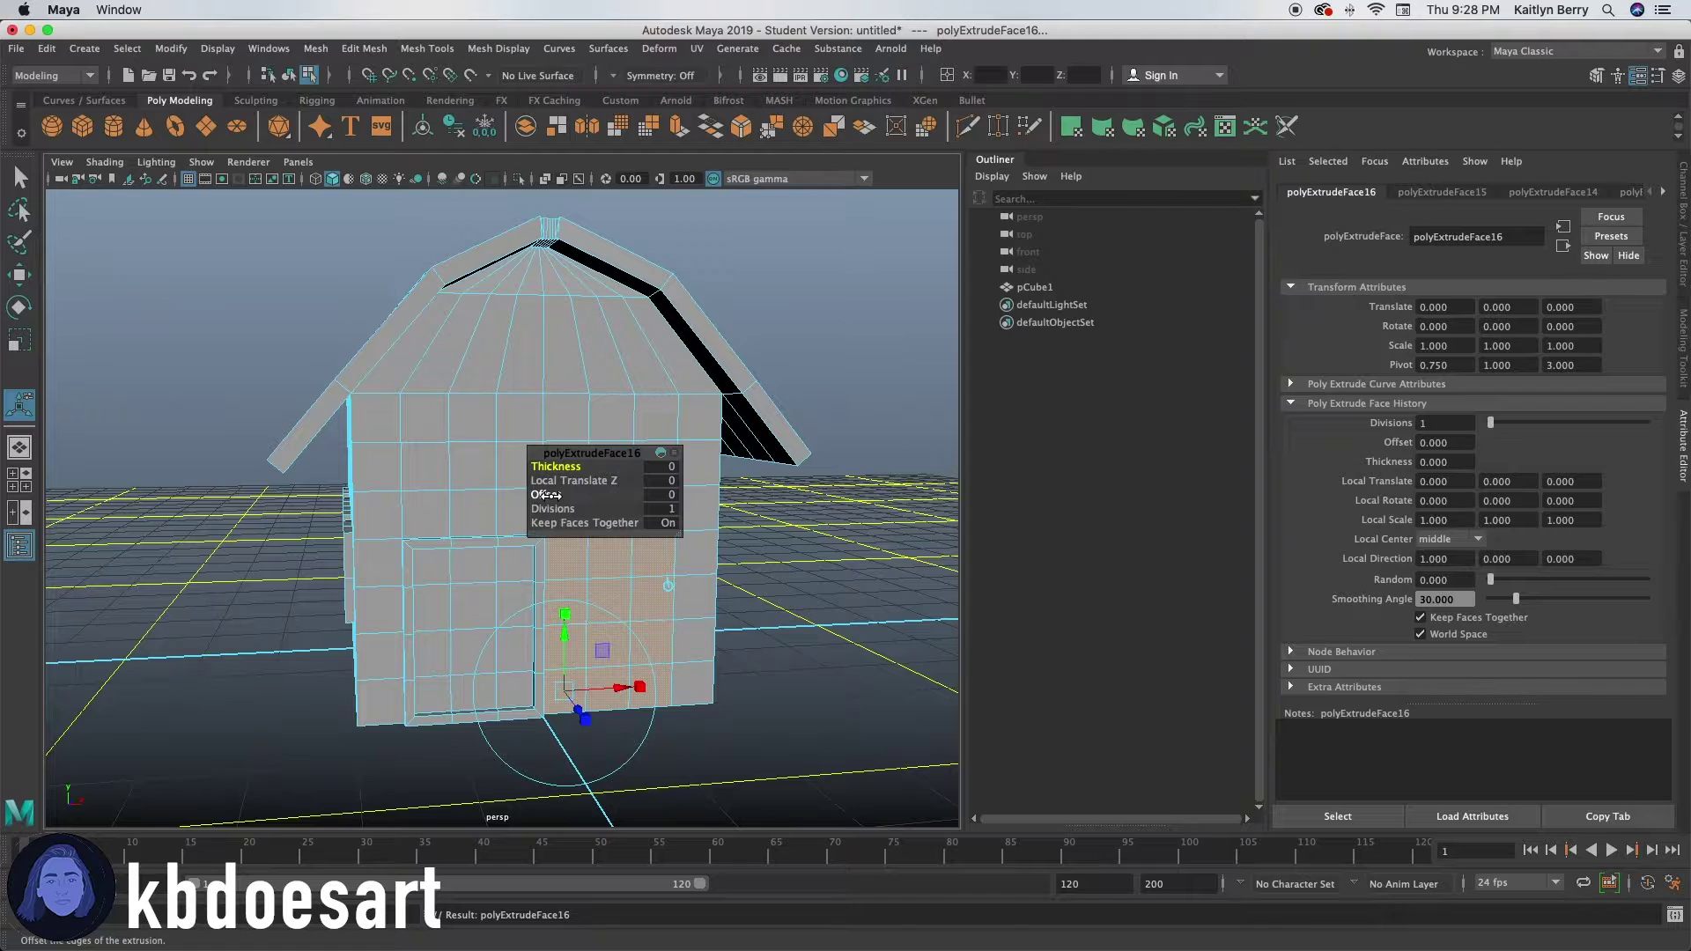
pyautogui.moveTo(551, 498); pyautogui.dragTo(551, 494)
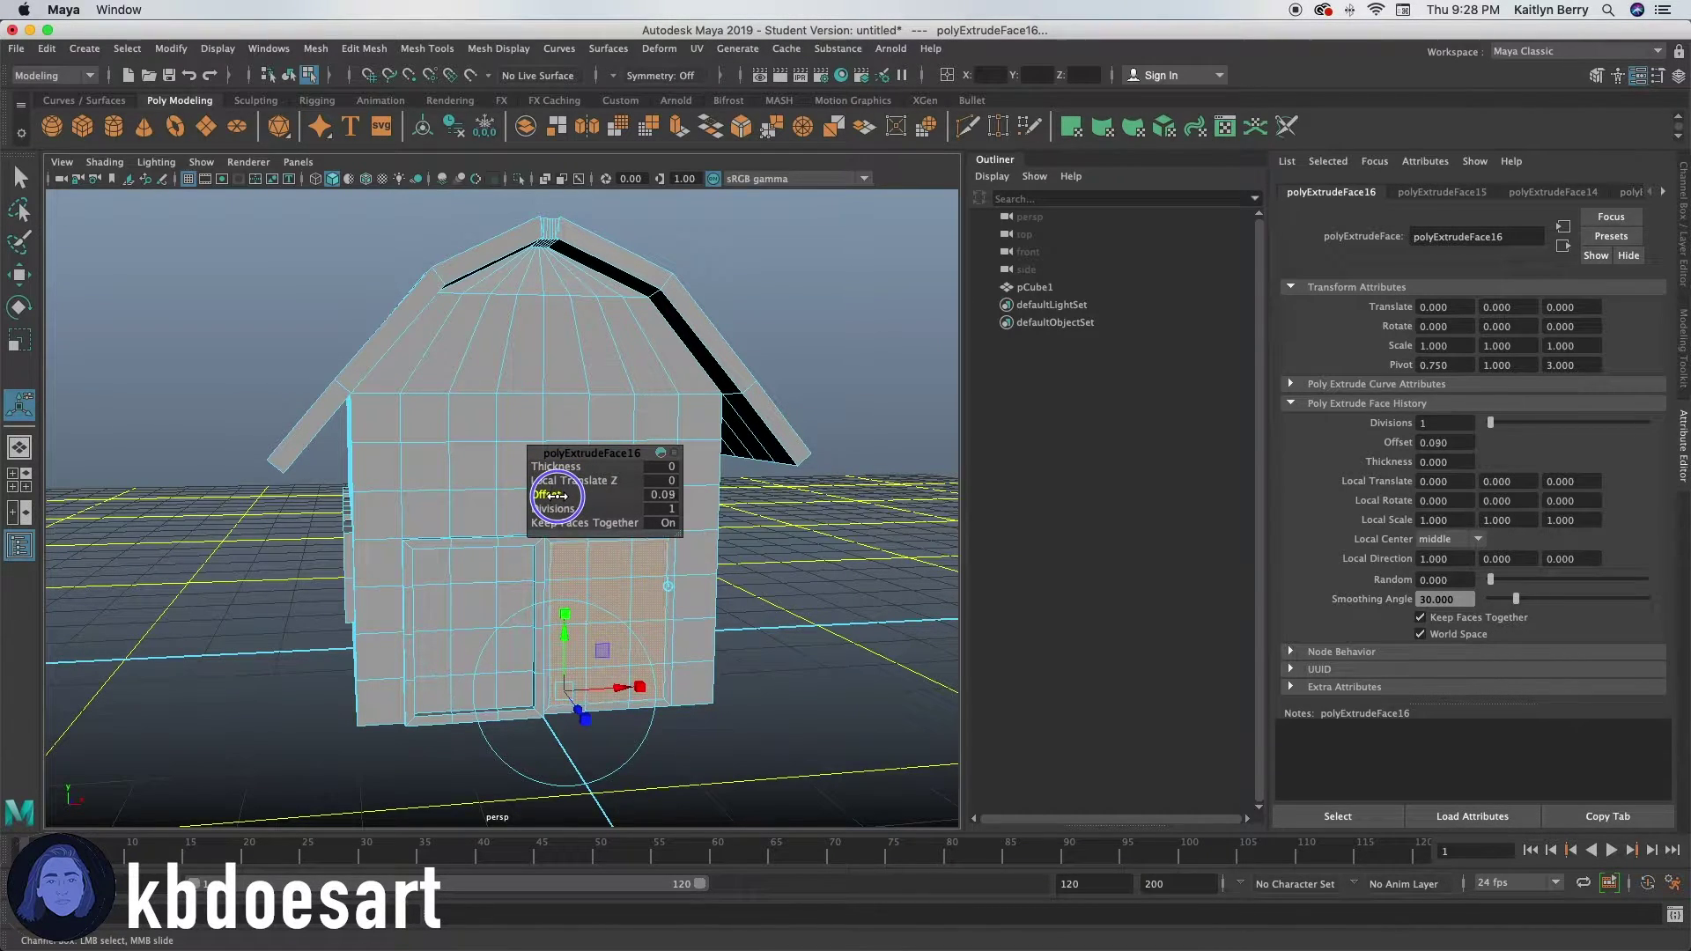
pyautogui.hotkey('ctrl', 'e')
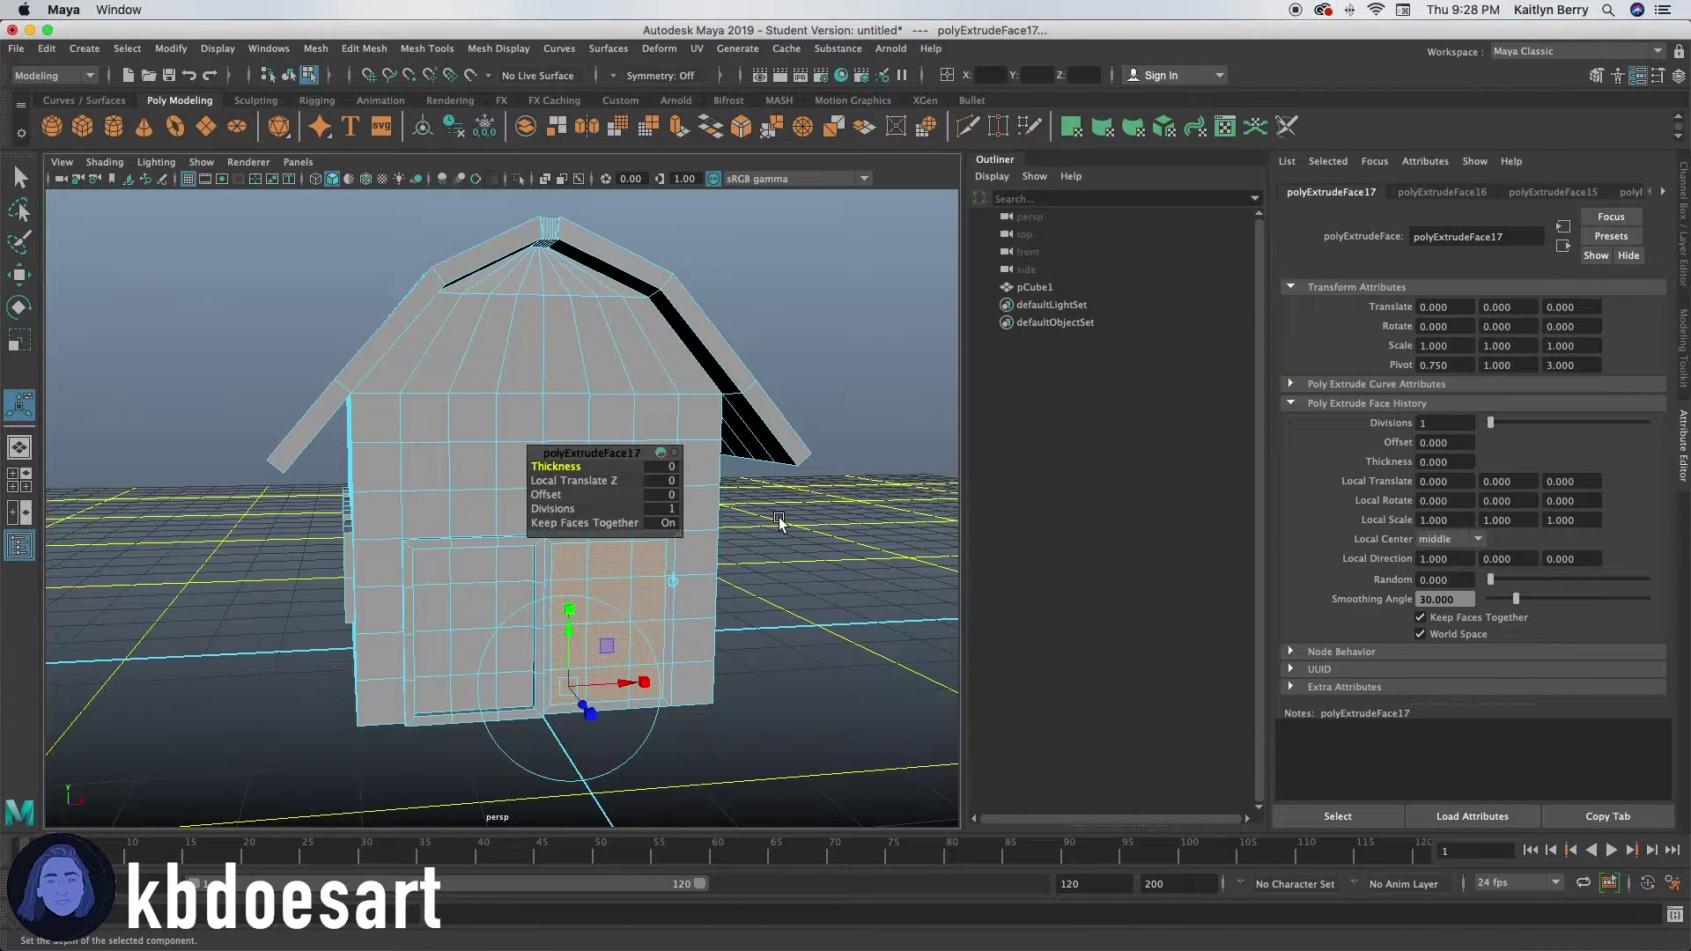
pyautogui.hotkey('ctrl', 'z')
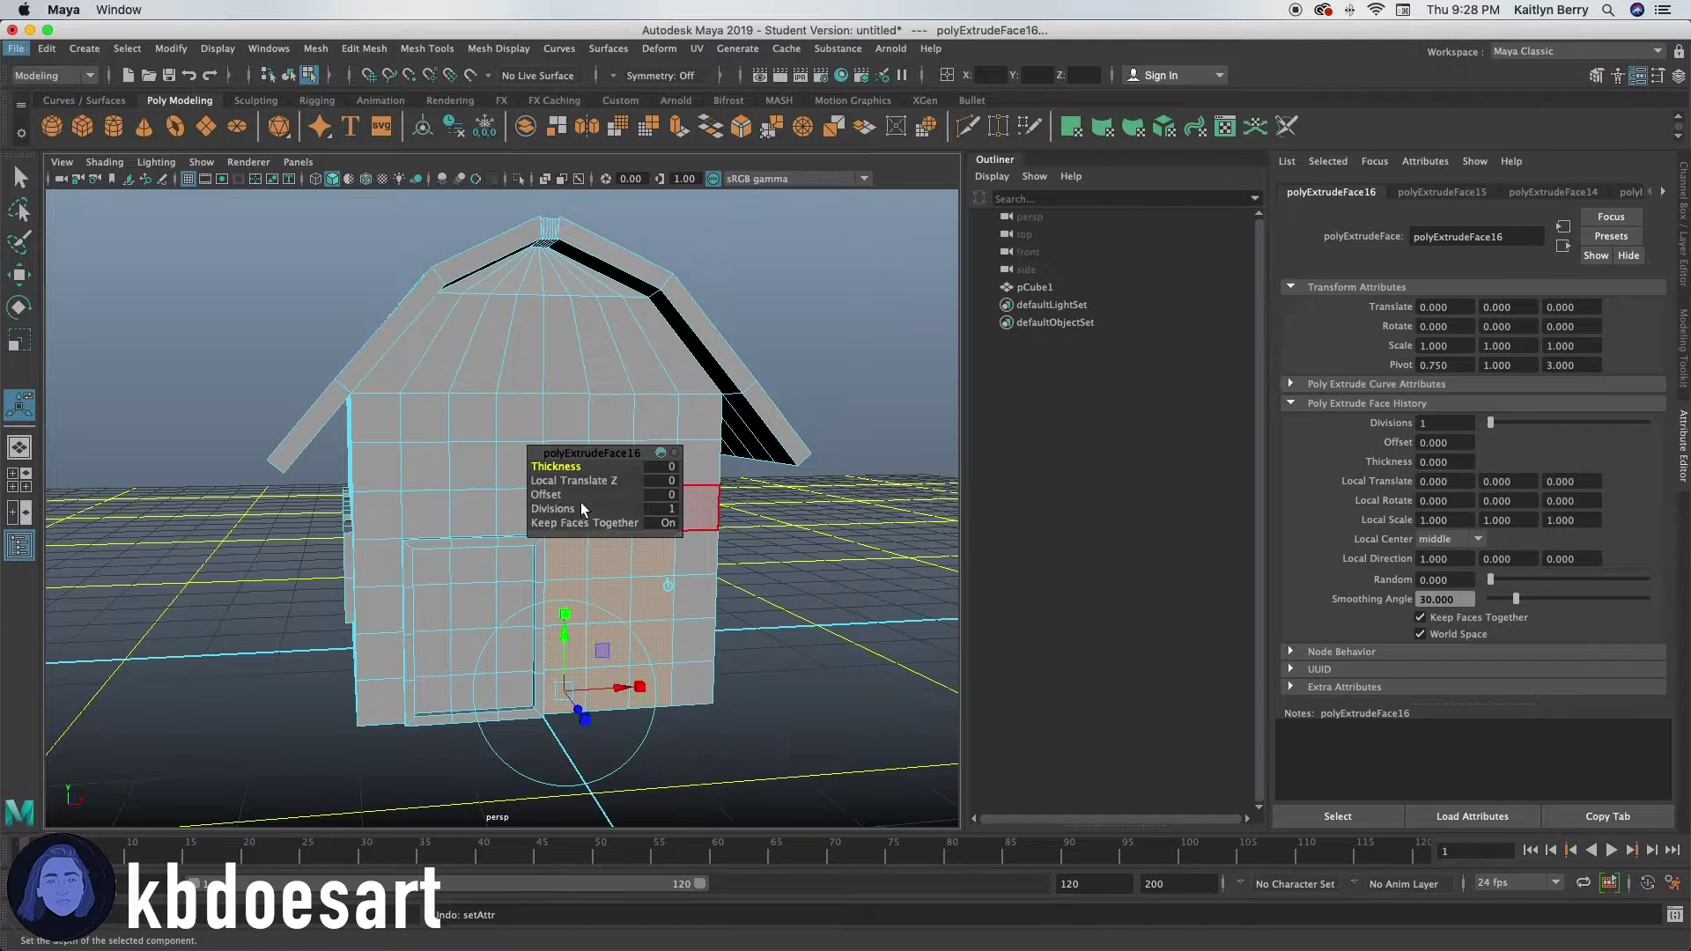
pyautogui.click(548, 494)
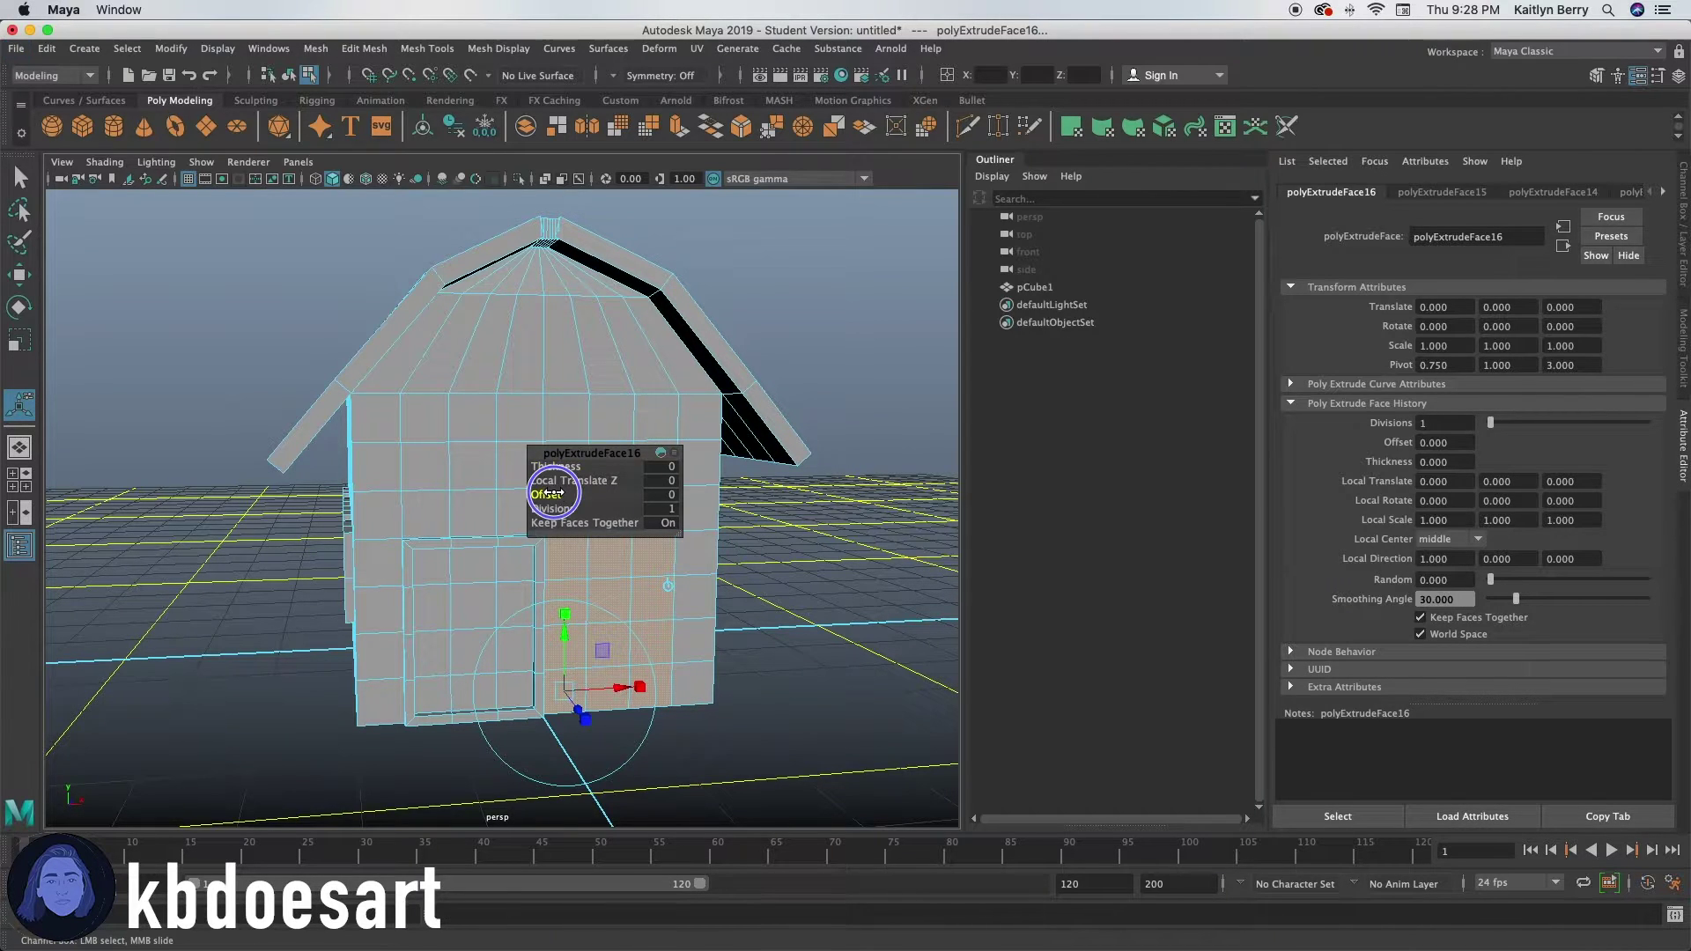
pyautogui.moveTo(553, 494); pyautogui.dragTo(560, 494)
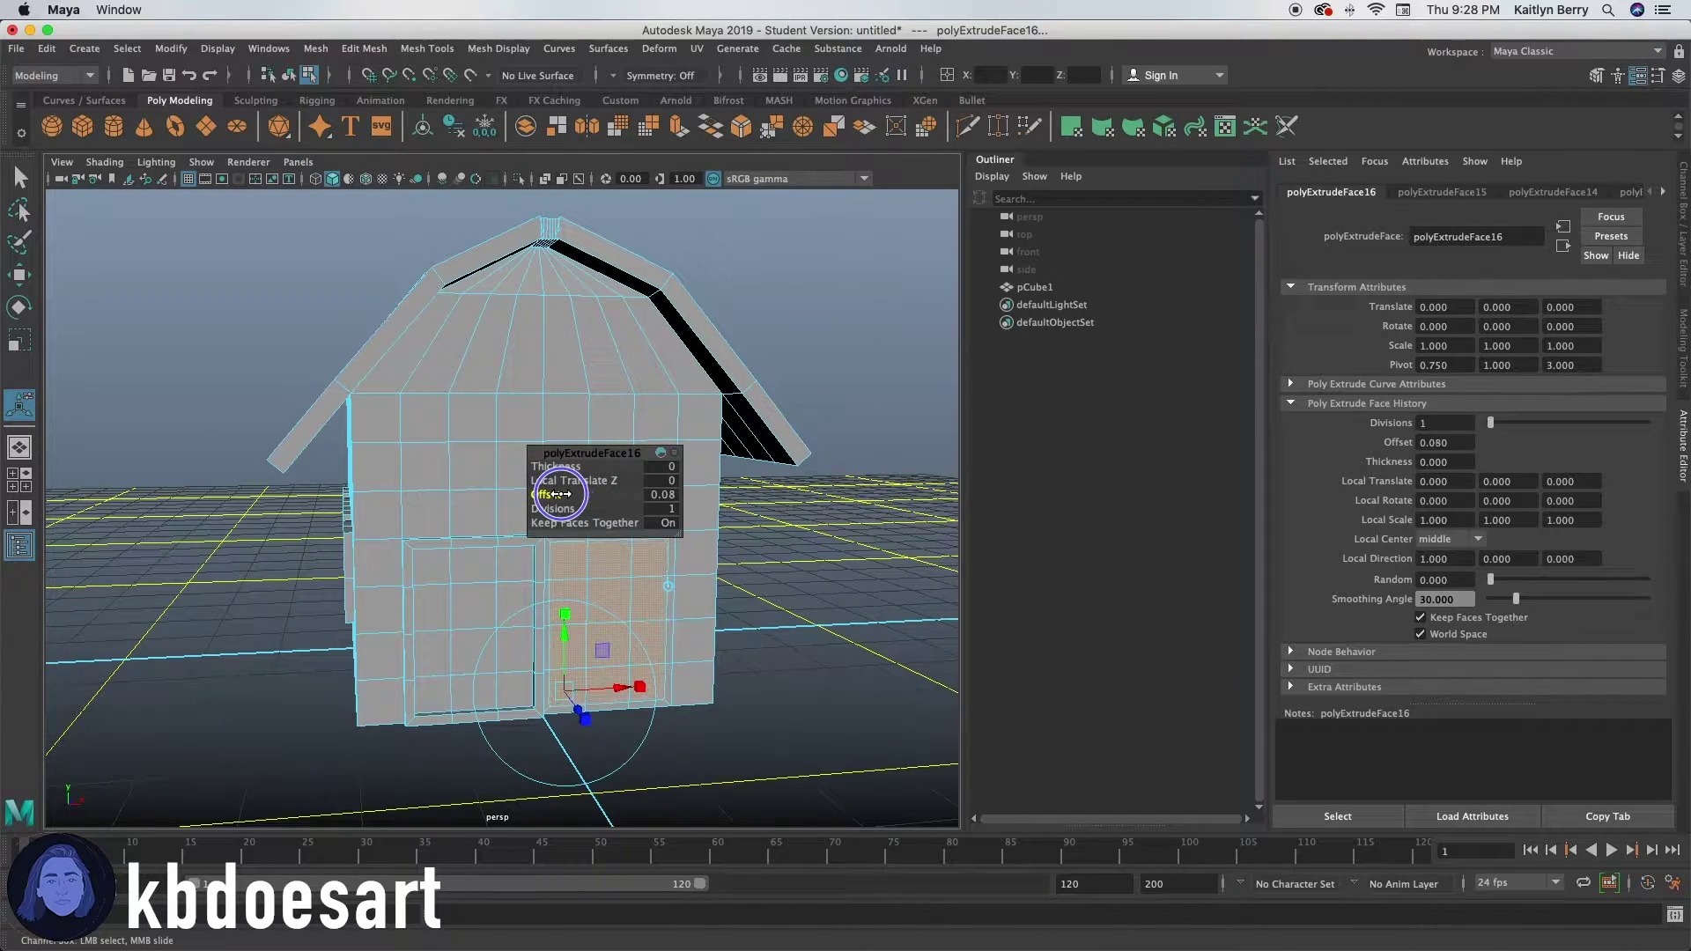
# - Select the border faces around the second back door inset and extrude them outward with a thickness of about 0.1
pyautogui.click(669, 588)
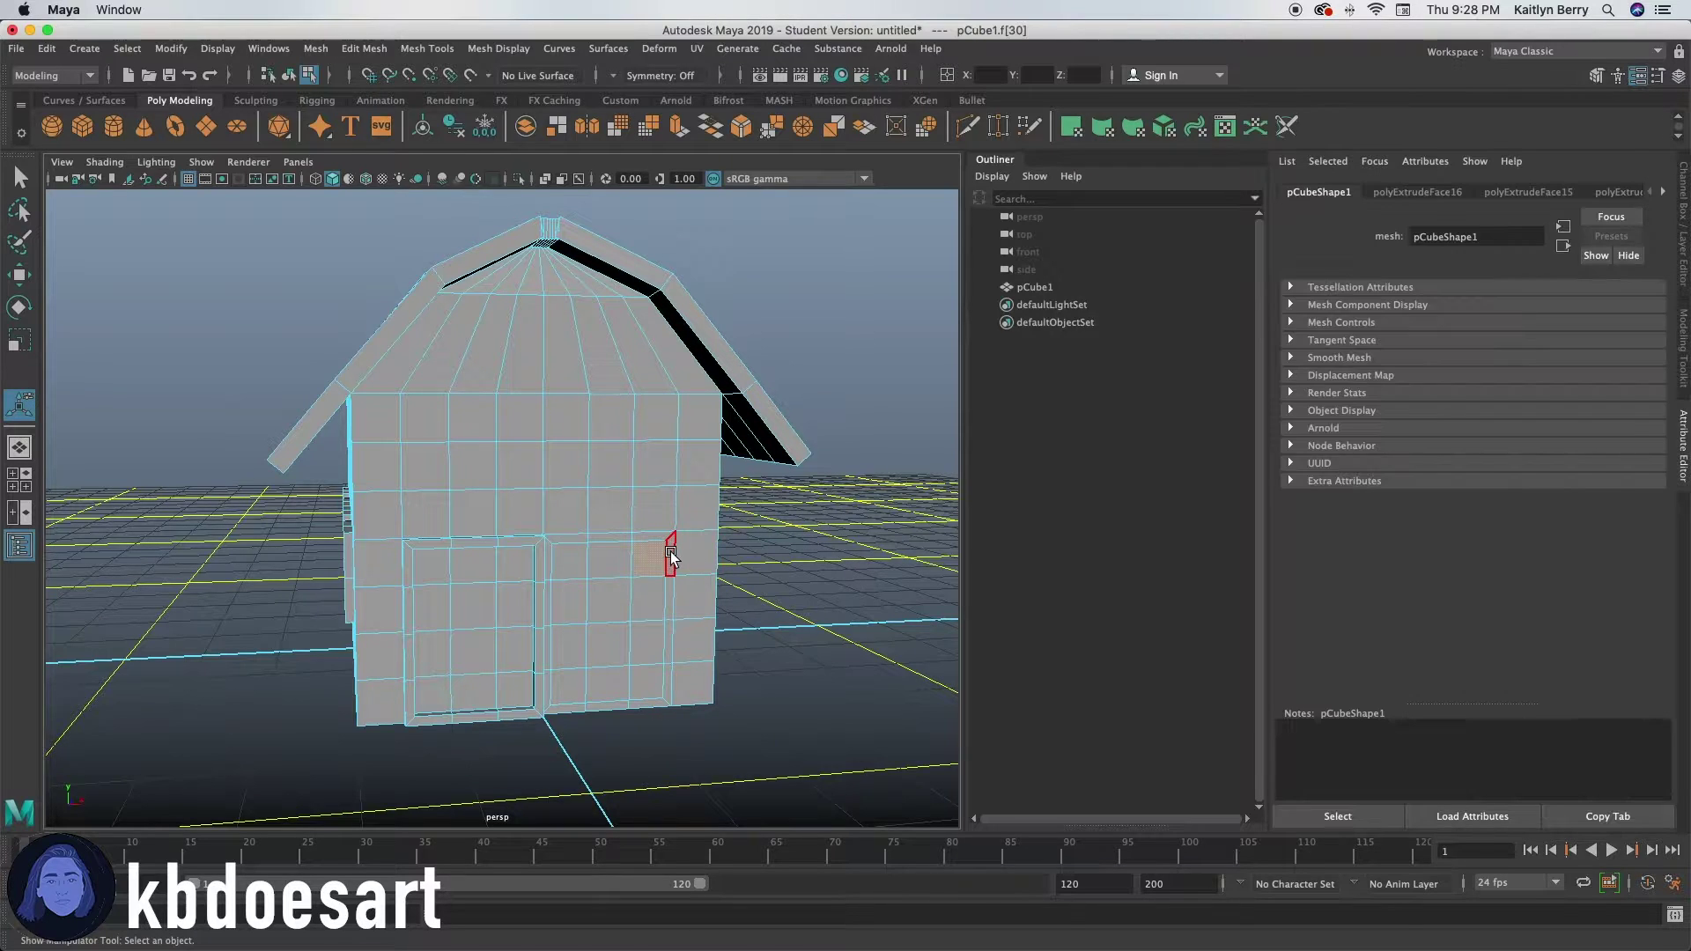
pyautogui.hotkey('ctrl', 'e')
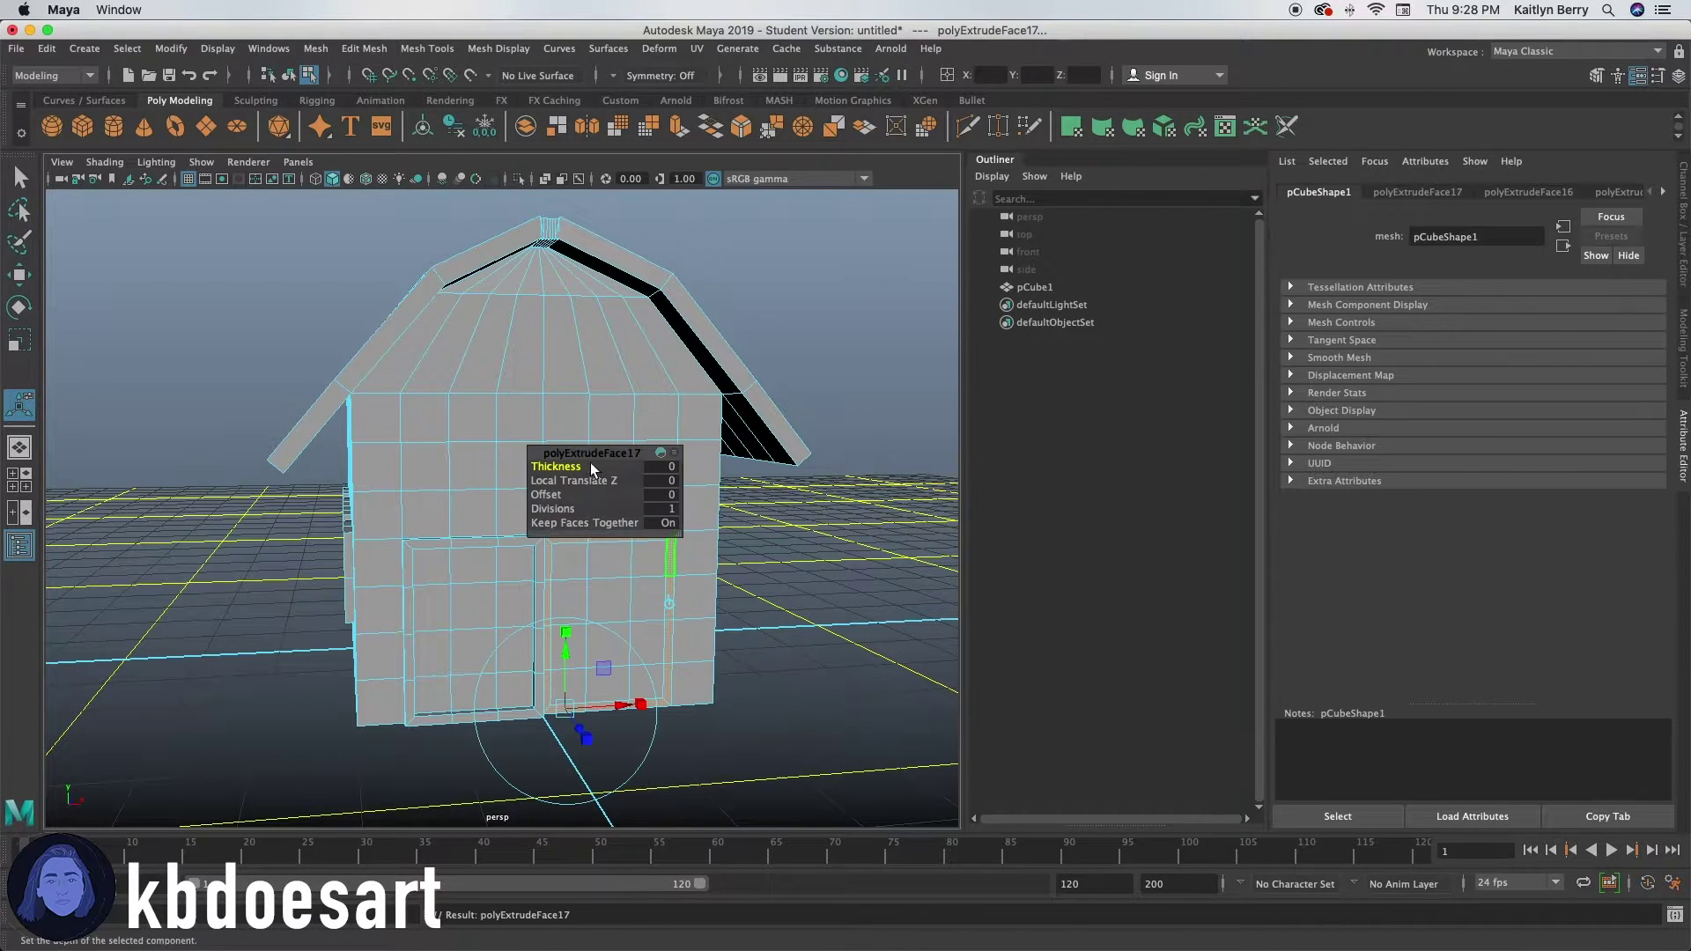
pyautogui.moveTo(560, 469); pyautogui.dragTo(569, 470)
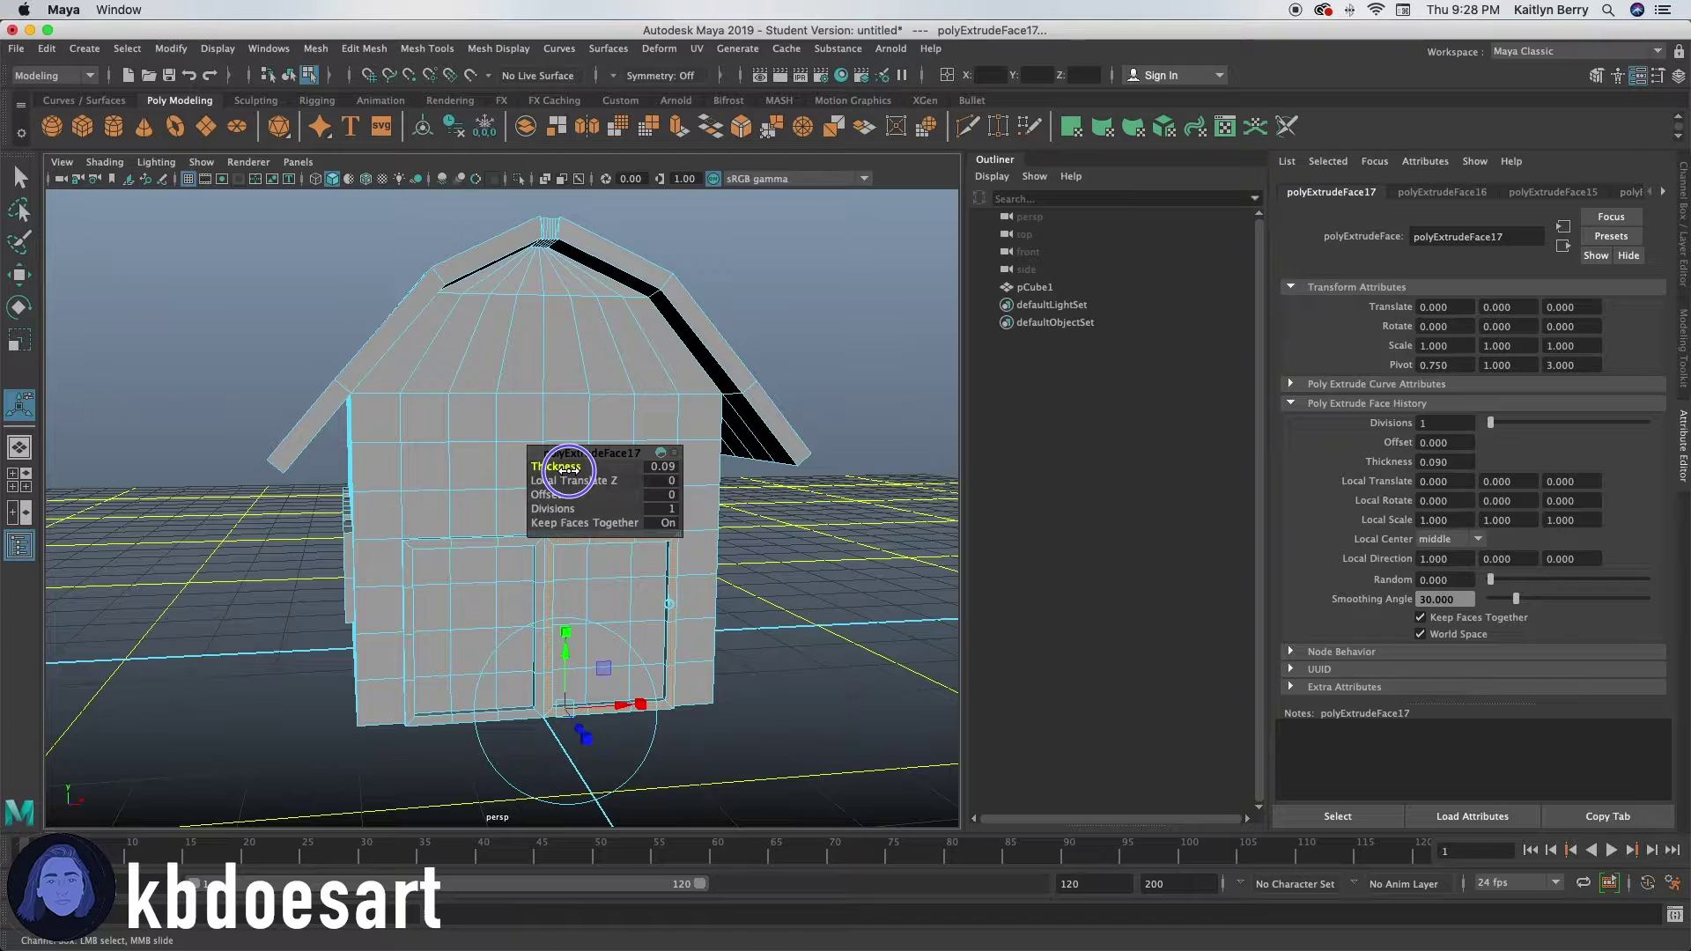
pyautogui.click(778, 592)
# - Select the full row of wall faces above the back doors and inset it with an offset extrusion
pyautogui.keyDown('alt'); pyautogui.moveTo(778, 593); pyautogui.dragTo(568, 584); pyautogui.keyUp('alt')
pyautogui.scroll(3, 568, 584)
pyautogui.press('q')
pyautogui.moveTo(340, 539); pyautogui.dragTo(749, 532)
pyautogui.hotkey('ctrl', 'e')
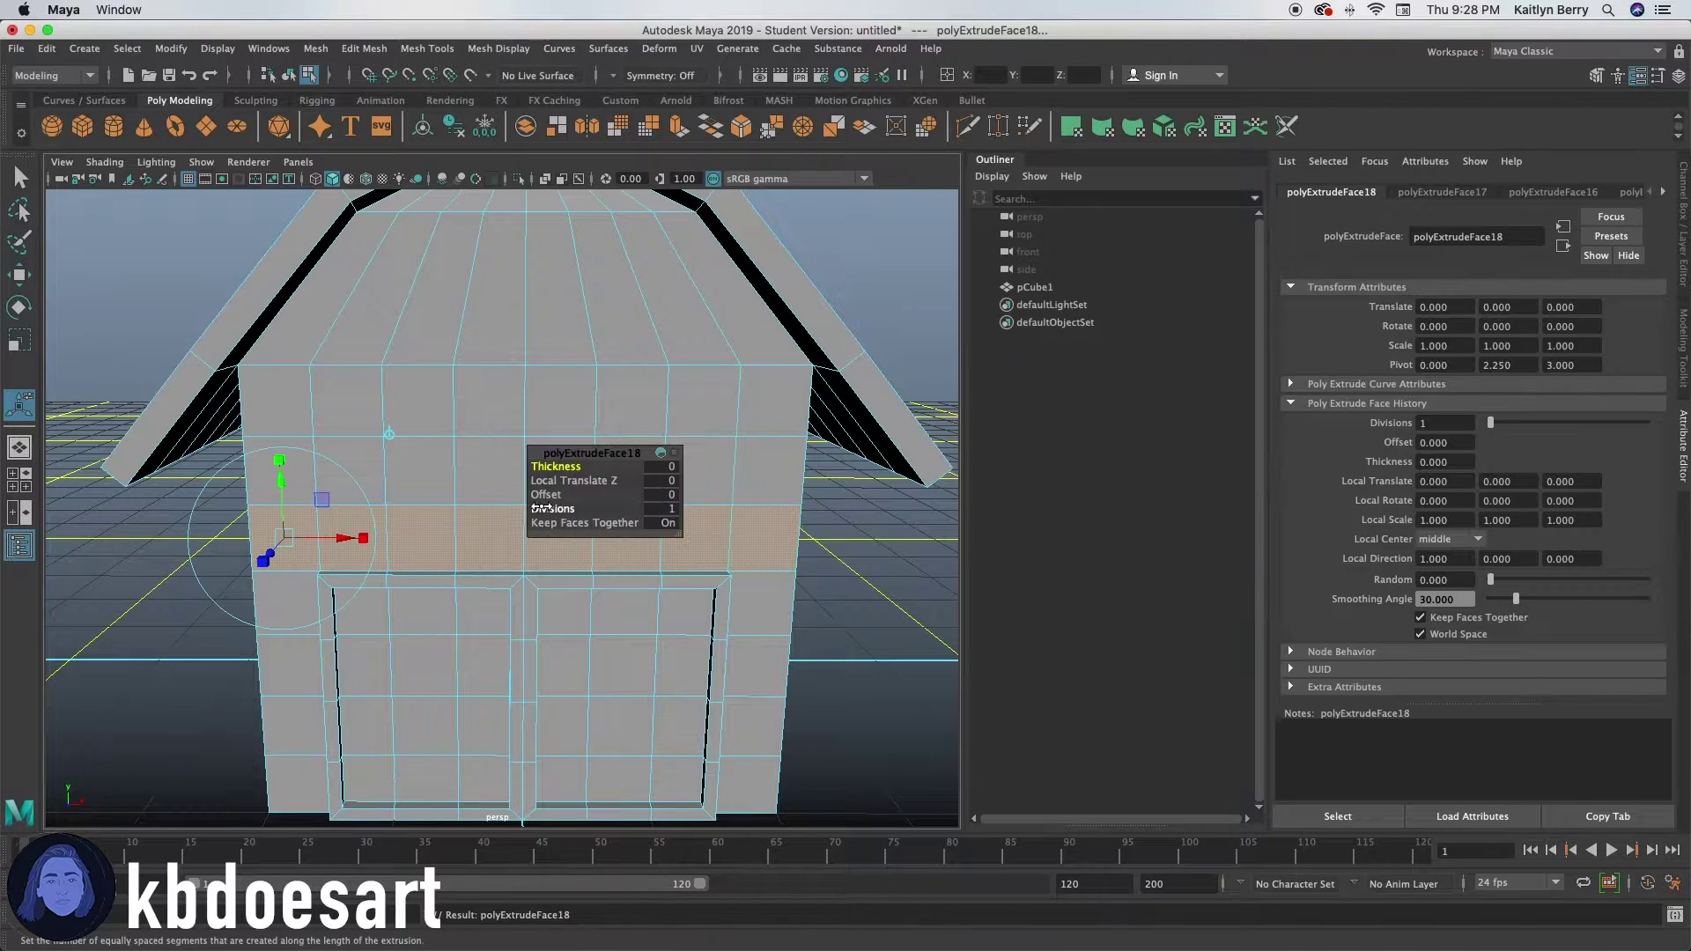
pyautogui.moveTo(551, 495)
pyautogui.mouseDown()
pyautogui.moveTo(529, 462)
pyautogui.moveTo(532, 476)
pyautogui.moveTo(562, 464)
pyautogui.mouseUp()
# - Lower the inset strip of faces to the back door frames and extrude it outward as a rail
pyautogui.press('w')
pyautogui.hotkey('ctrl', 'e')
pyautogui.click(916, 502)
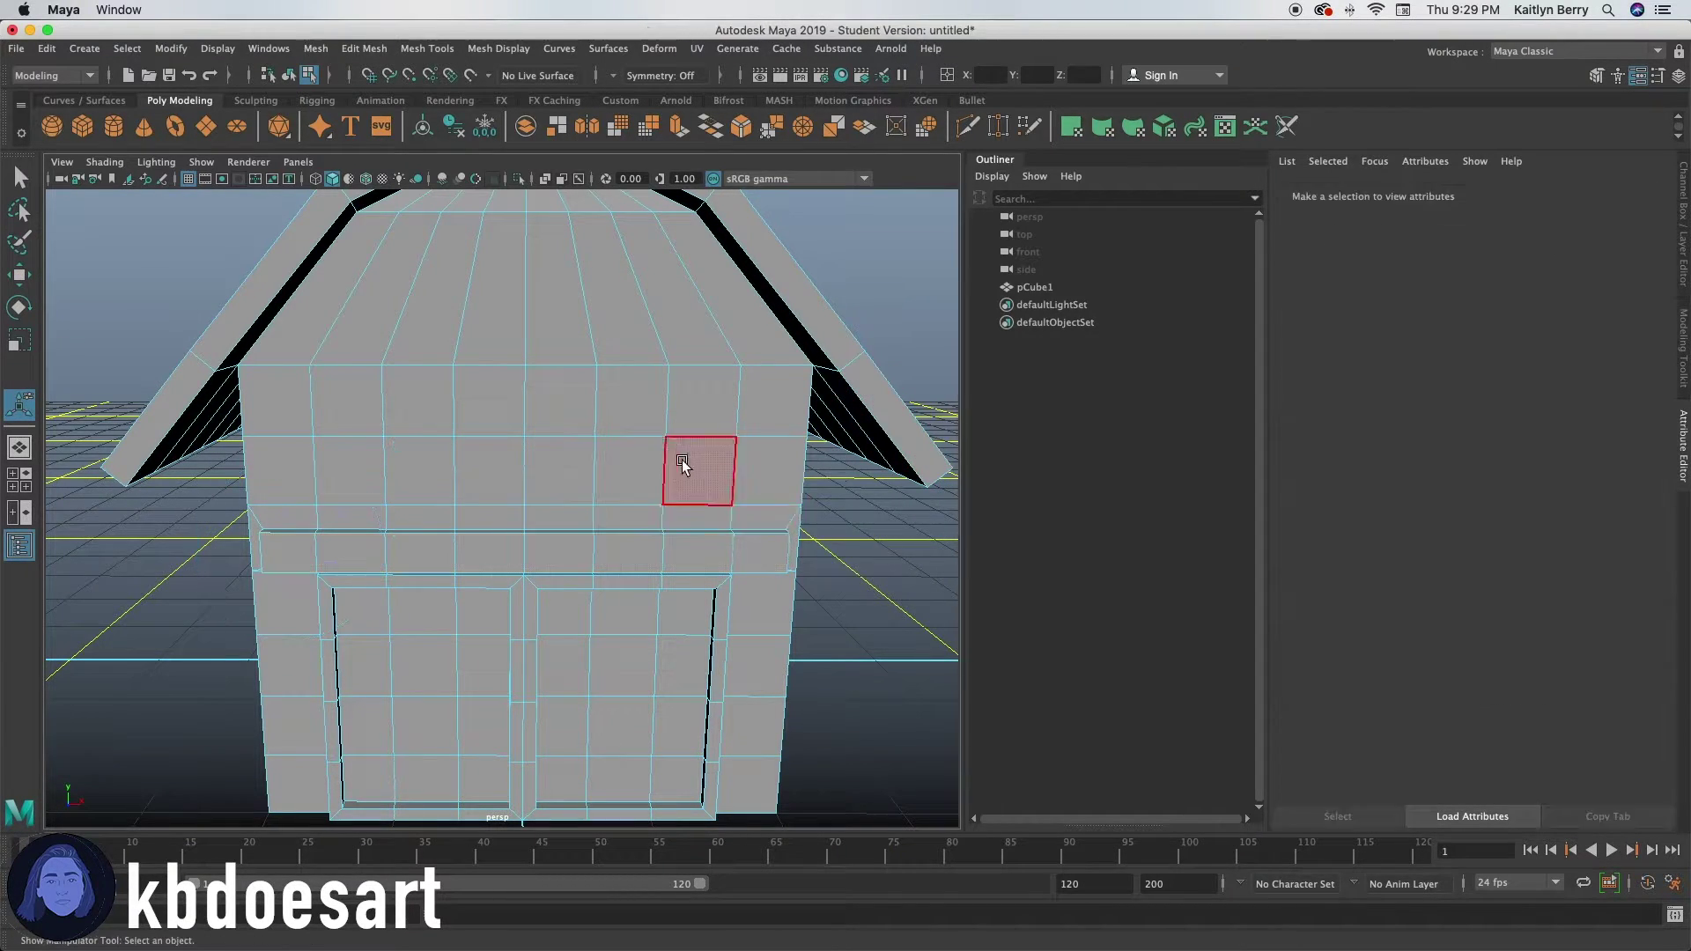
# - Select the central two-by-three block of faces spanning the back gable and upper wall and inset it with an extrusion offset of about 0.1
pyautogui.press('q')
pyautogui.moveTo(535, 315)
pyautogui.mouseDown()
pyautogui.moveTo(491, 329)
pyautogui.moveTo(513, 438)
pyautogui.moveTo(558, 445)
pyautogui.moveTo(498, 406)
pyautogui.mouseUp()
pyautogui.keyDown('alt'); pyautogui.moveTo(627, 470); pyautogui.dragTo(700, 414); pyautogui.keyUp('alt')
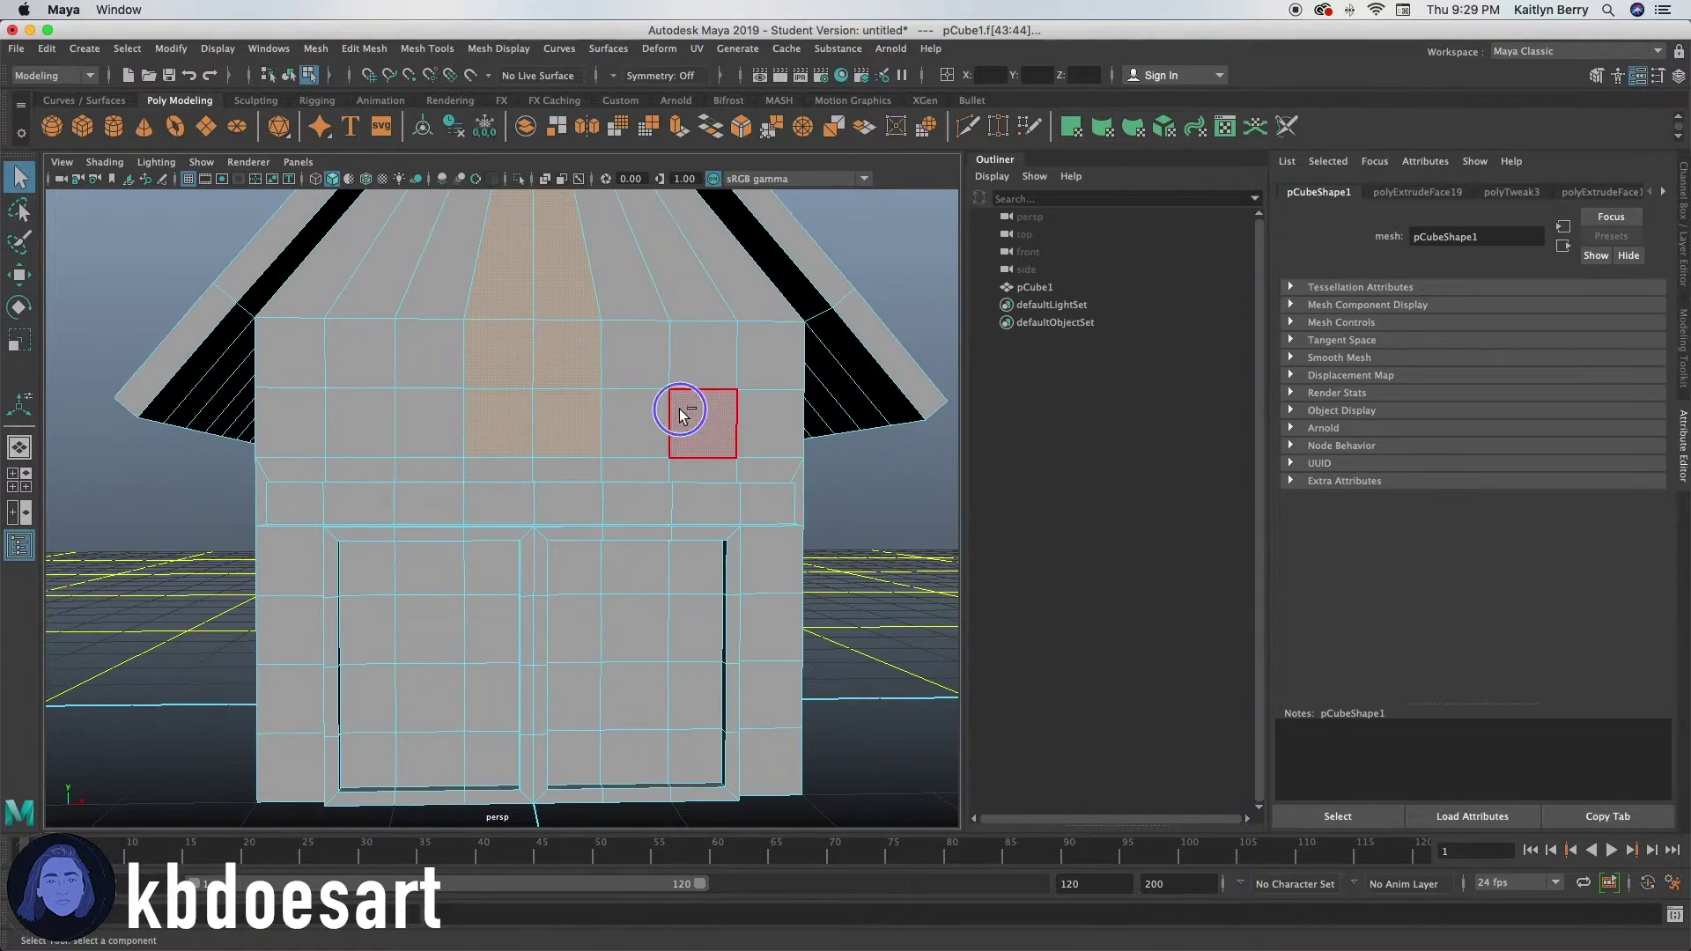
pyautogui.keyDown('alt'); pyautogui.moveTo(759, 421); pyautogui.dragTo(565, 421, button='right'); pyautogui.keyUp('alt')
pyautogui.keyDown('alt'); pyautogui.moveTo(566, 421); pyautogui.dragTo(557, 441, button='middle'); pyautogui.keyUp('alt')
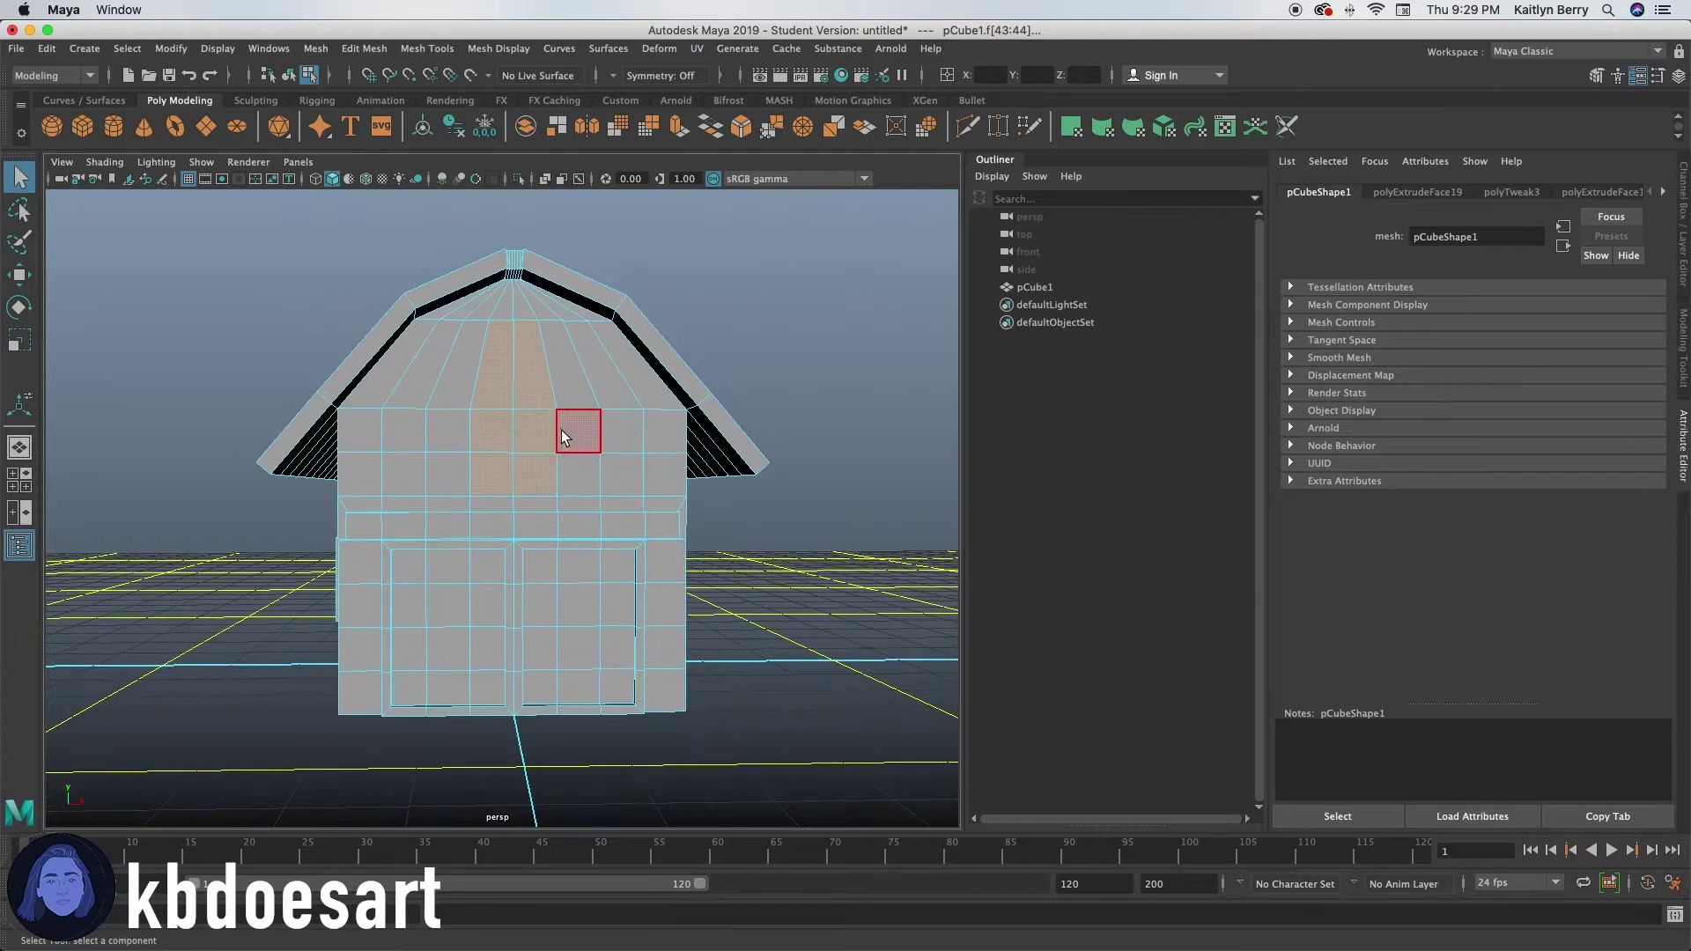
pyautogui.hotkey('ctrl', 'e')
pyautogui.moveTo(550, 494); pyautogui.dragTo(563, 494)
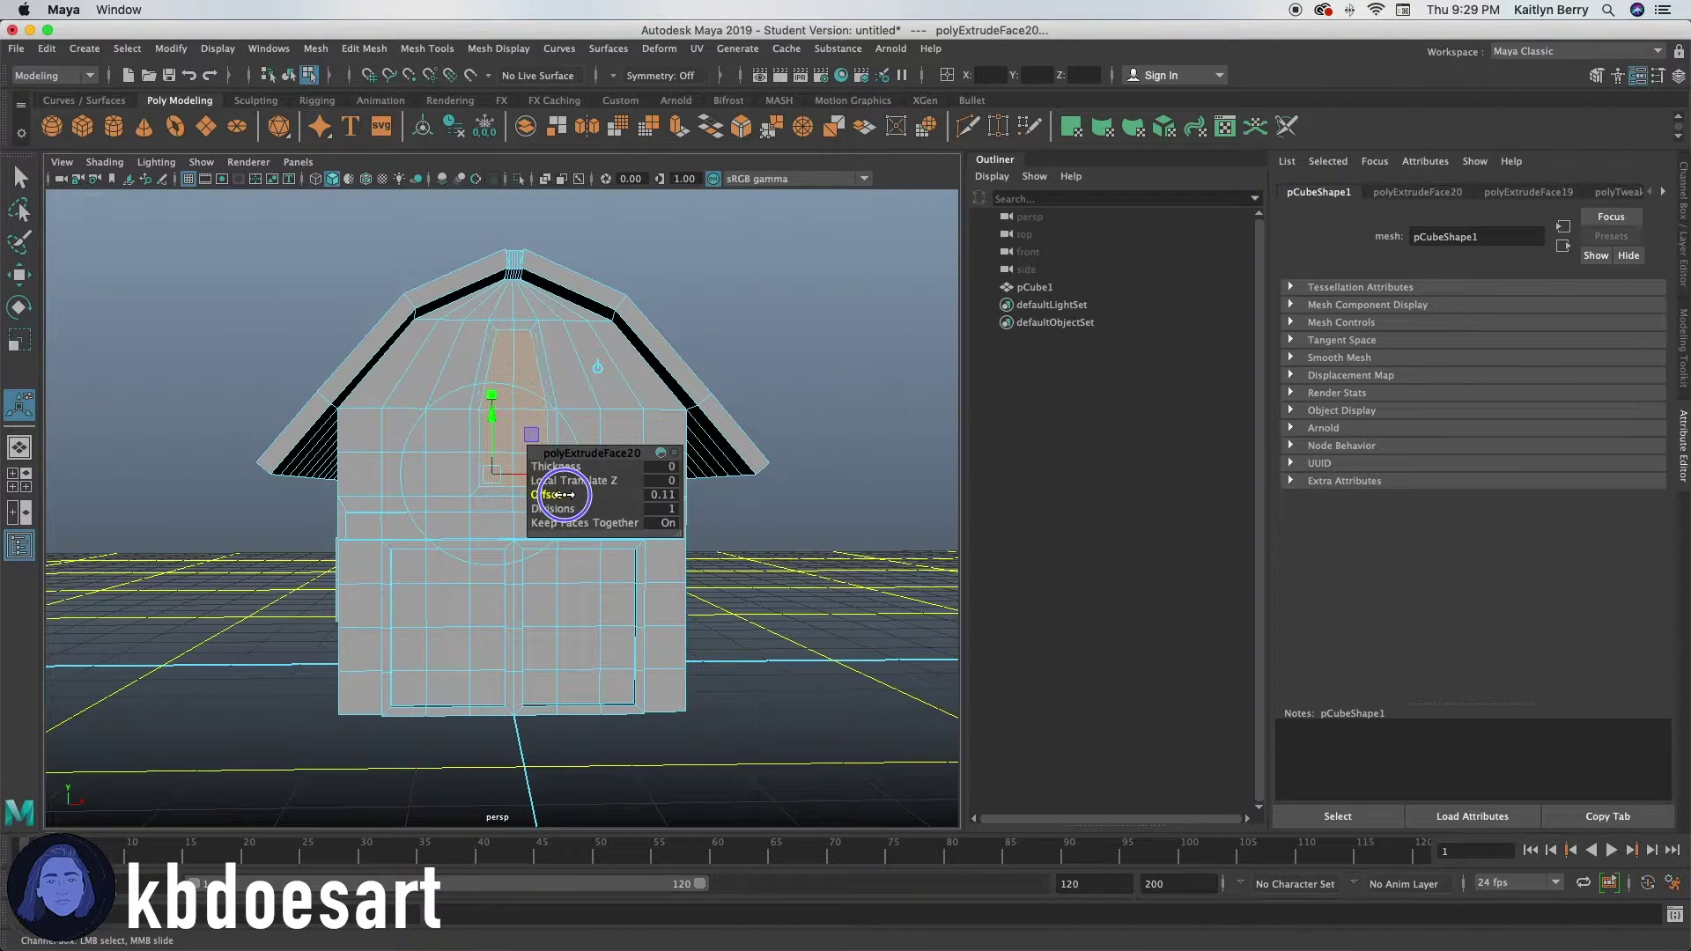
# - Select the border faces around the back gable inset and extrude them outward with a thickness of 0.1
pyautogui.click(527, 324)
pyautogui.keyDown('shift'); pyautogui.doubleClick(538, 333); pyautogui.keyUp('shift')
pyautogui.hotkey('ctrl', 'e')
pyautogui.moveTo(562, 464); pyautogui.dragTo(573, 465)
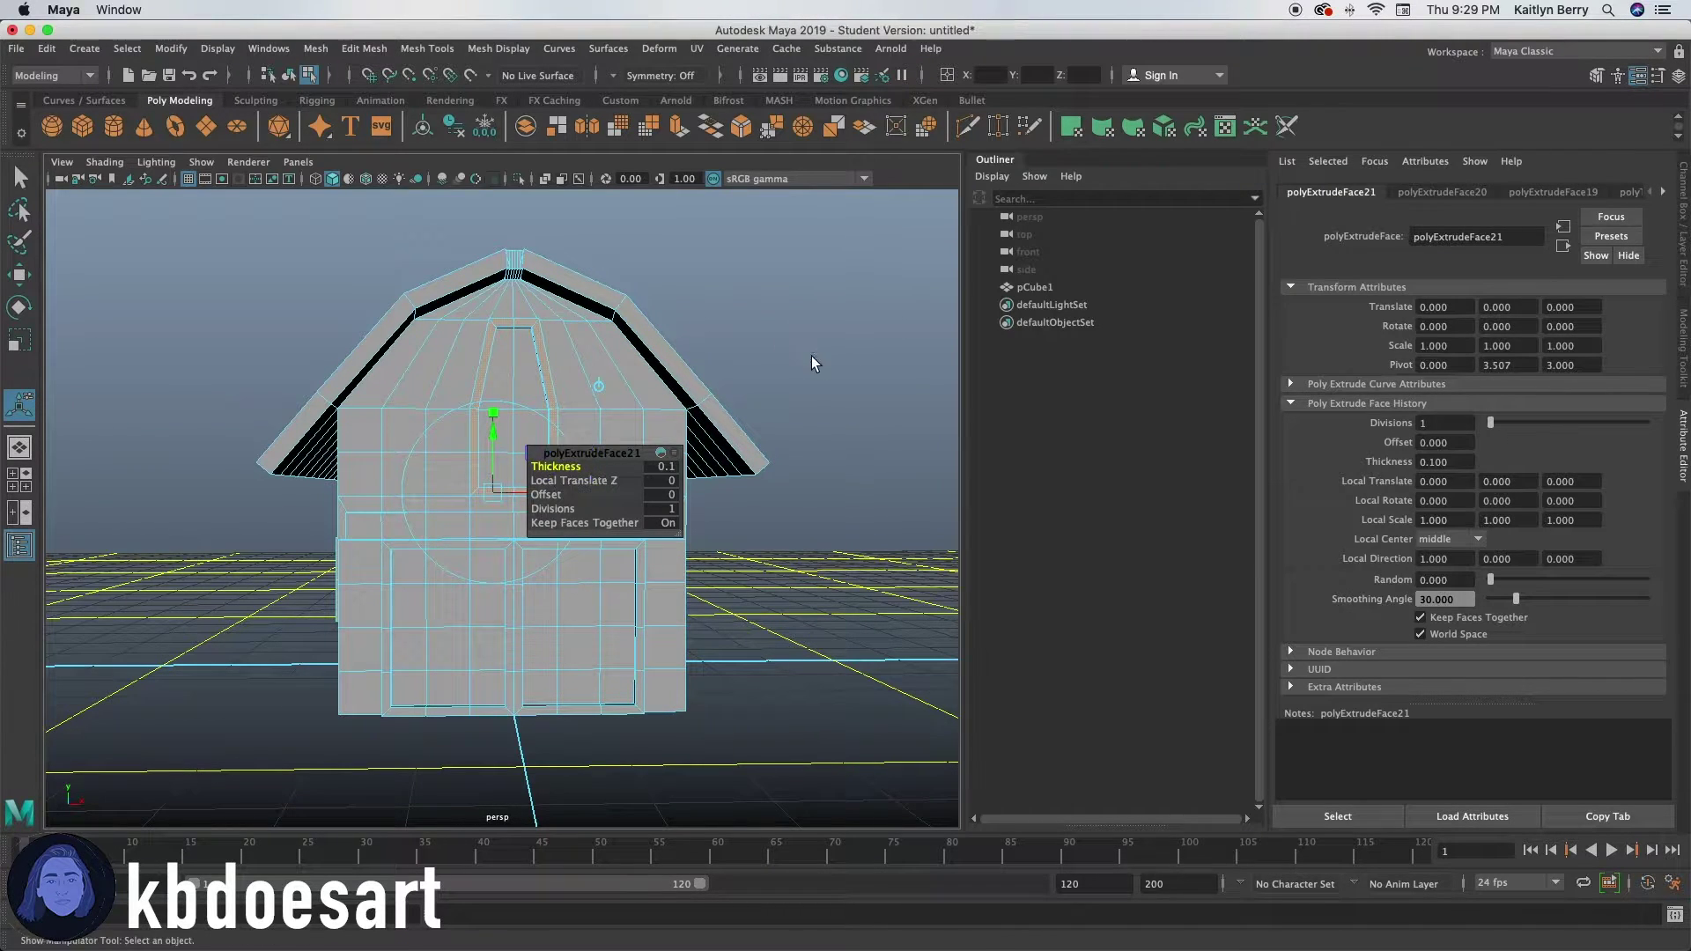
# - Deselect the faces and add a polygon cylinder, raised above the roof to Y of about 6.7
pyautogui.click(811, 359)
pyautogui.moveTo(699, 453)
pyautogui.keyDown('alt'); pyautogui.mouseDown()
pyautogui.moveTo(661, 472)
pyautogui.moveTo(581, 469)
pyautogui.moveTo(589, 441)
pyautogui.moveTo(566, 464)
pyautogui.moveTo(782, 483)
pyautogui.moveTo(775, 427)
pyautogui.moveTo(744, 440)
pyautogui.moveTo(767, 466)
pyautogui.mouseUp(); pyautogui.keyUp('alt')
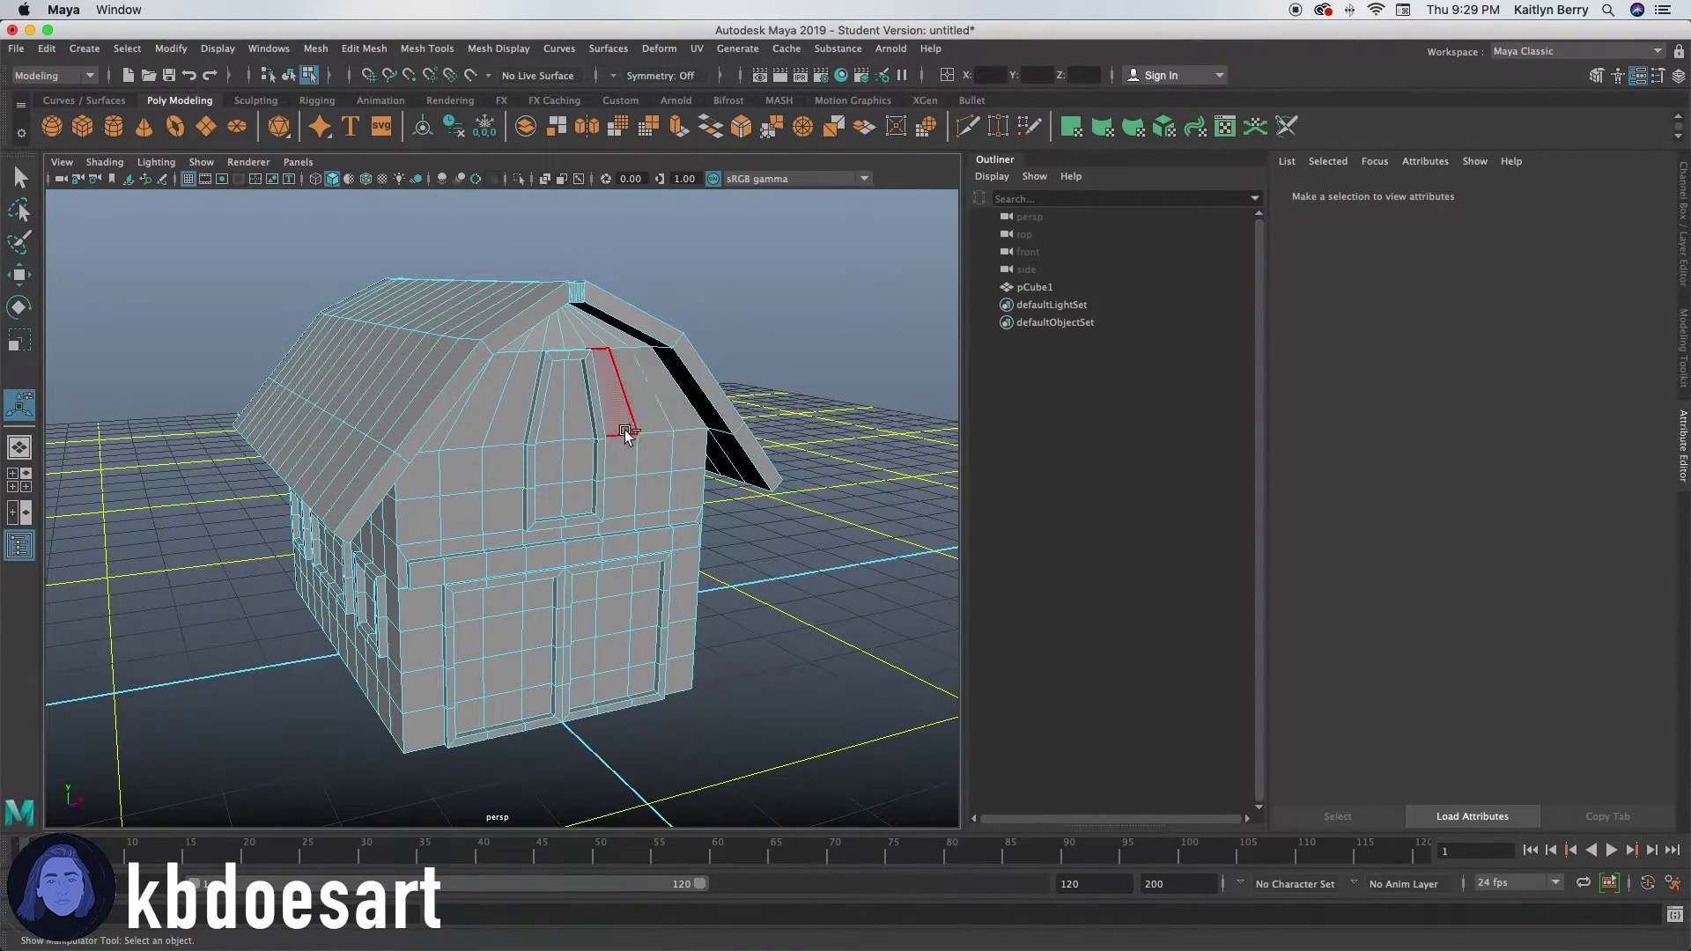
pyautogui.keyDown('alt'); pyautogui.moveTo(656, 319); pyautogui.dragTo(549, 451); pyautogui.keyUp('alt')
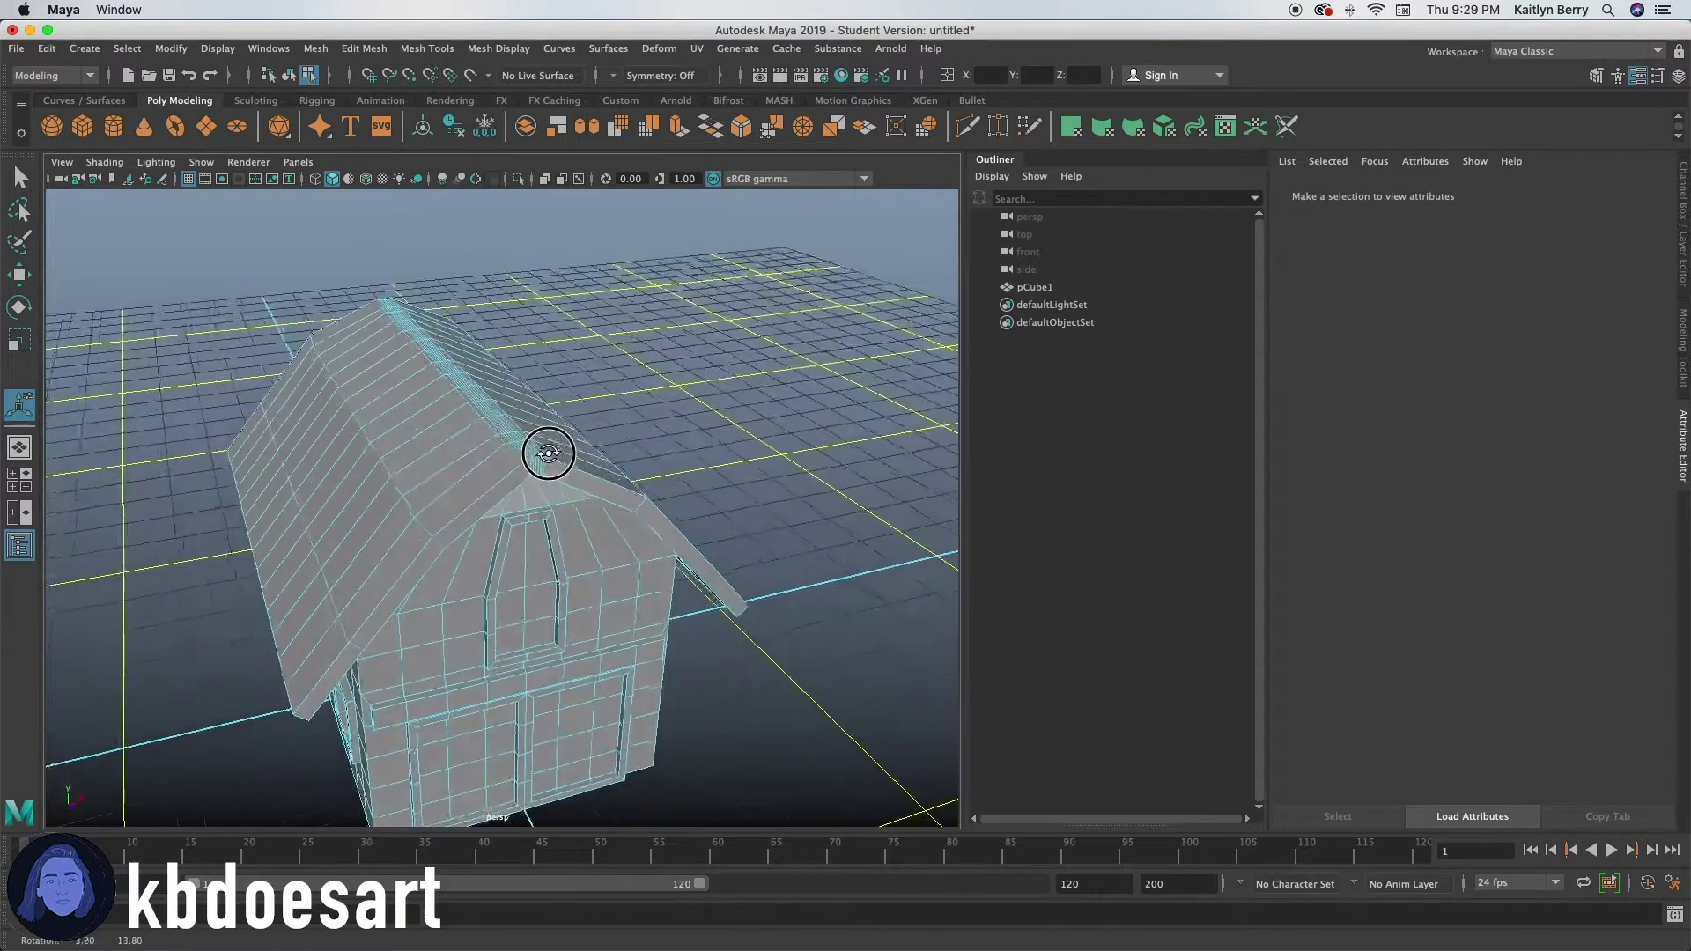
pyautogui.keyDown('alt'); pyautogui.moveTo(549, 451); pyautogui.dragTo(789, 431, button='right'); pyautogui.keyUp('alt')
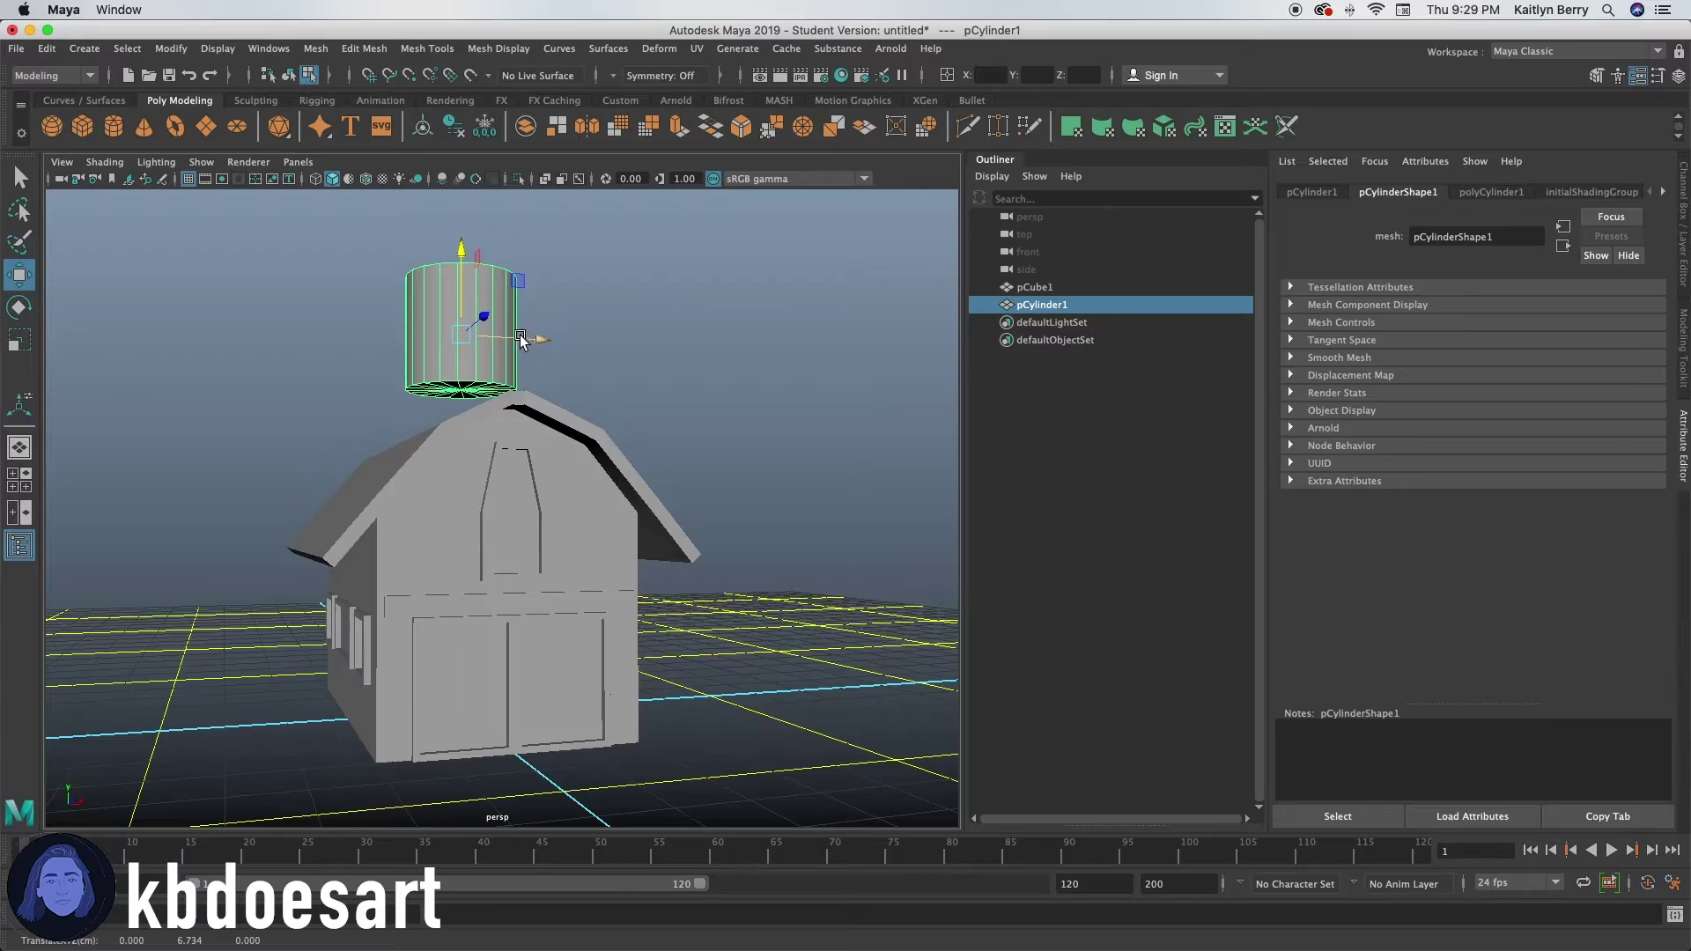
pyautogui.keyDown('alt'); pyautogui.moveTo(517, 340); pyautogui.dragTo(526, 417); pyautogui.keyUp('alt')
pyautogui.keyDown('alt'); pyautogui.moveTo(530, 313); pyautogui.dragTo(467, 305, button='right'); pyautogui.keyUp('alt')
pyautogui.keyDown('alt'); pyautogui.moveTo(466, 305); pyautogui.dragTo(480, 316, button='middle'); pyautogui.keyUp('alt')
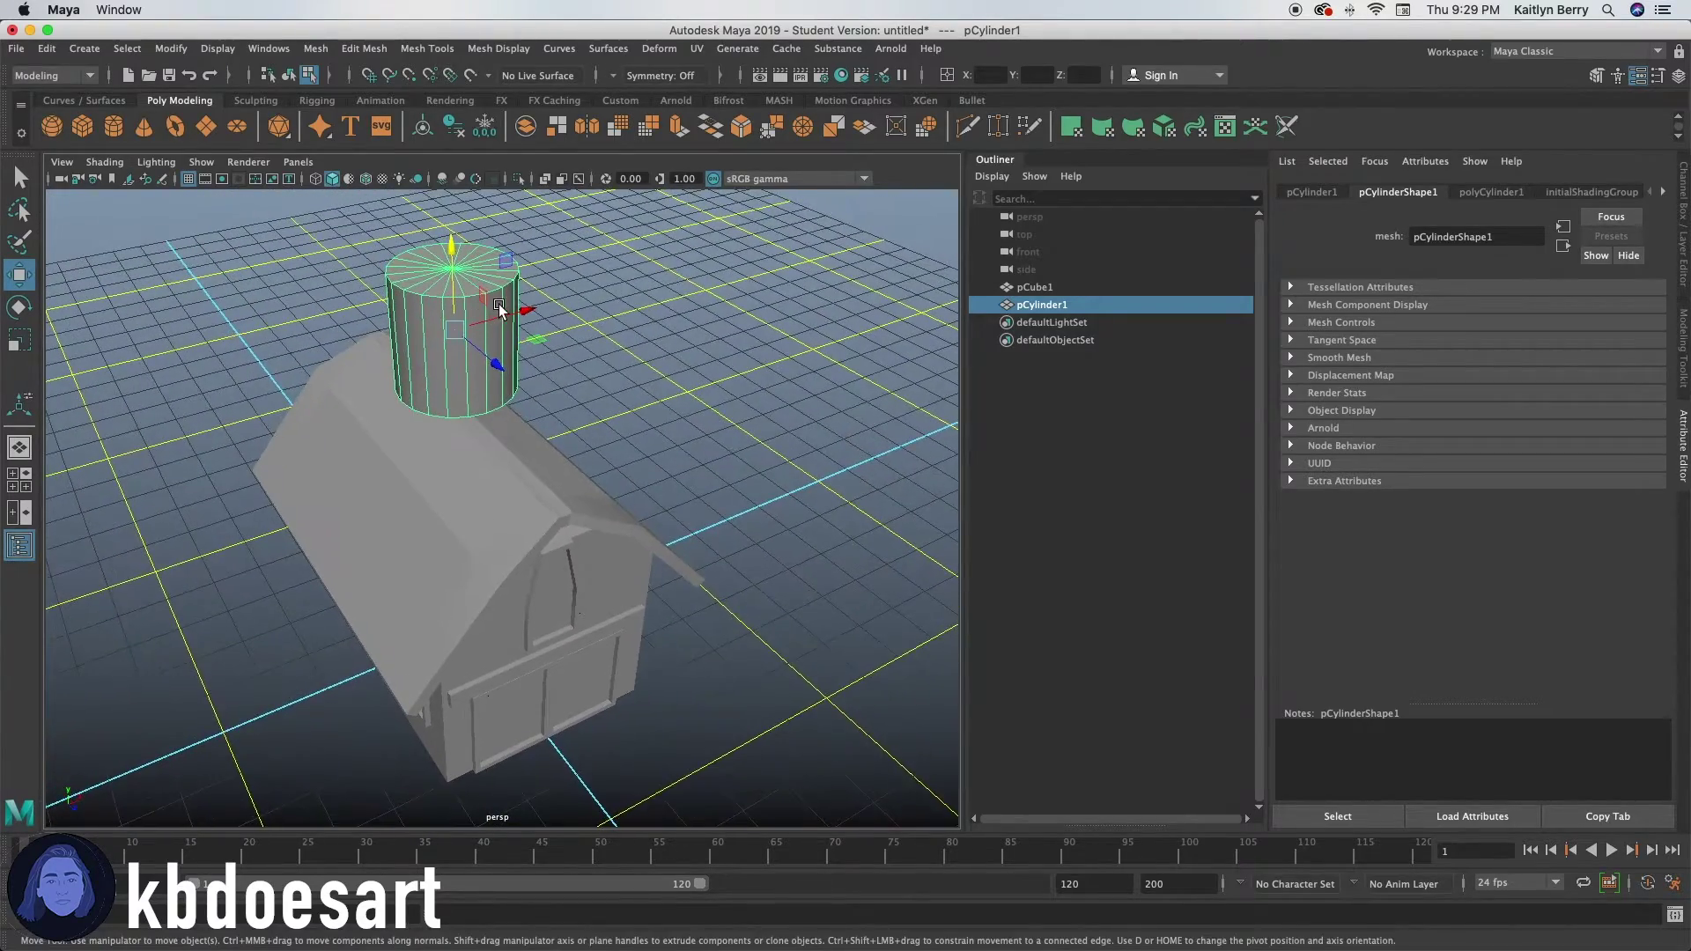
# - Scale the cylinder down to a small size and stretch its height into a narrow post
pyautogui.press('r')
pyautogui.moveTo(458, 333); pyautogui.dragTo(364, 329)
pyautogui.press('w')
pyautogui.press('r')
pyautogui.moveTo(453, 257); pyautogui.dragTo(438, 121)
pyautogui.press('w')
# - Bring the small cylinder down to the roof close to the ridge, just behind the back gable
pyautogui.moveTo(489, 366); pyautogui.dragTo(629, 496)
pyautogui.moveTo(667, 428); pyautogui.dragTo(605, 452)
pyautogui.moveTo(582, 524); pyautogui.dragTo(594, 538)
pyautogui.keyDown('alt'); pyautogui.moveTo(561, 574); pyautogui.dragTo(541, 551); pyautogui.keyUp('alt')
pyautogui.keyDown('alt'); pyautogui.moveTo(550, 548); pyautogui.dragTo(868, 512, button='right'); pyautogui.keyUp('alt')
pyautogui.moveTo(536, 370); pyautogui.dragTo(587, 509)
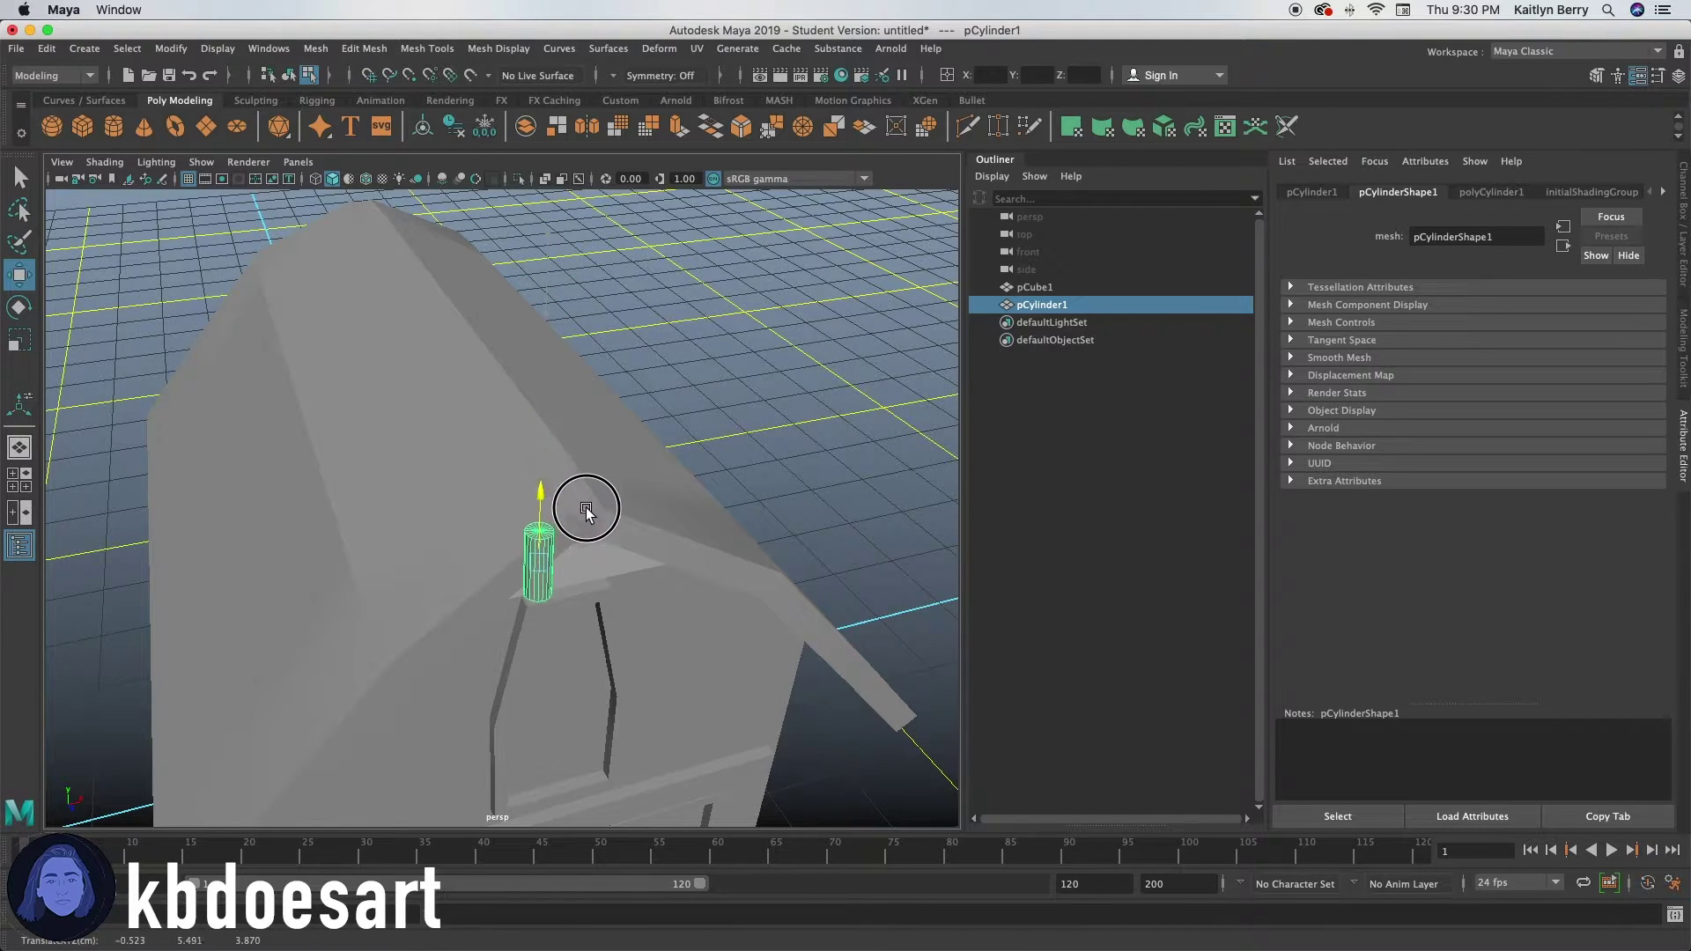
pyautogui.moveTo(562, 609); pyautogui.dragTo(537, 414)
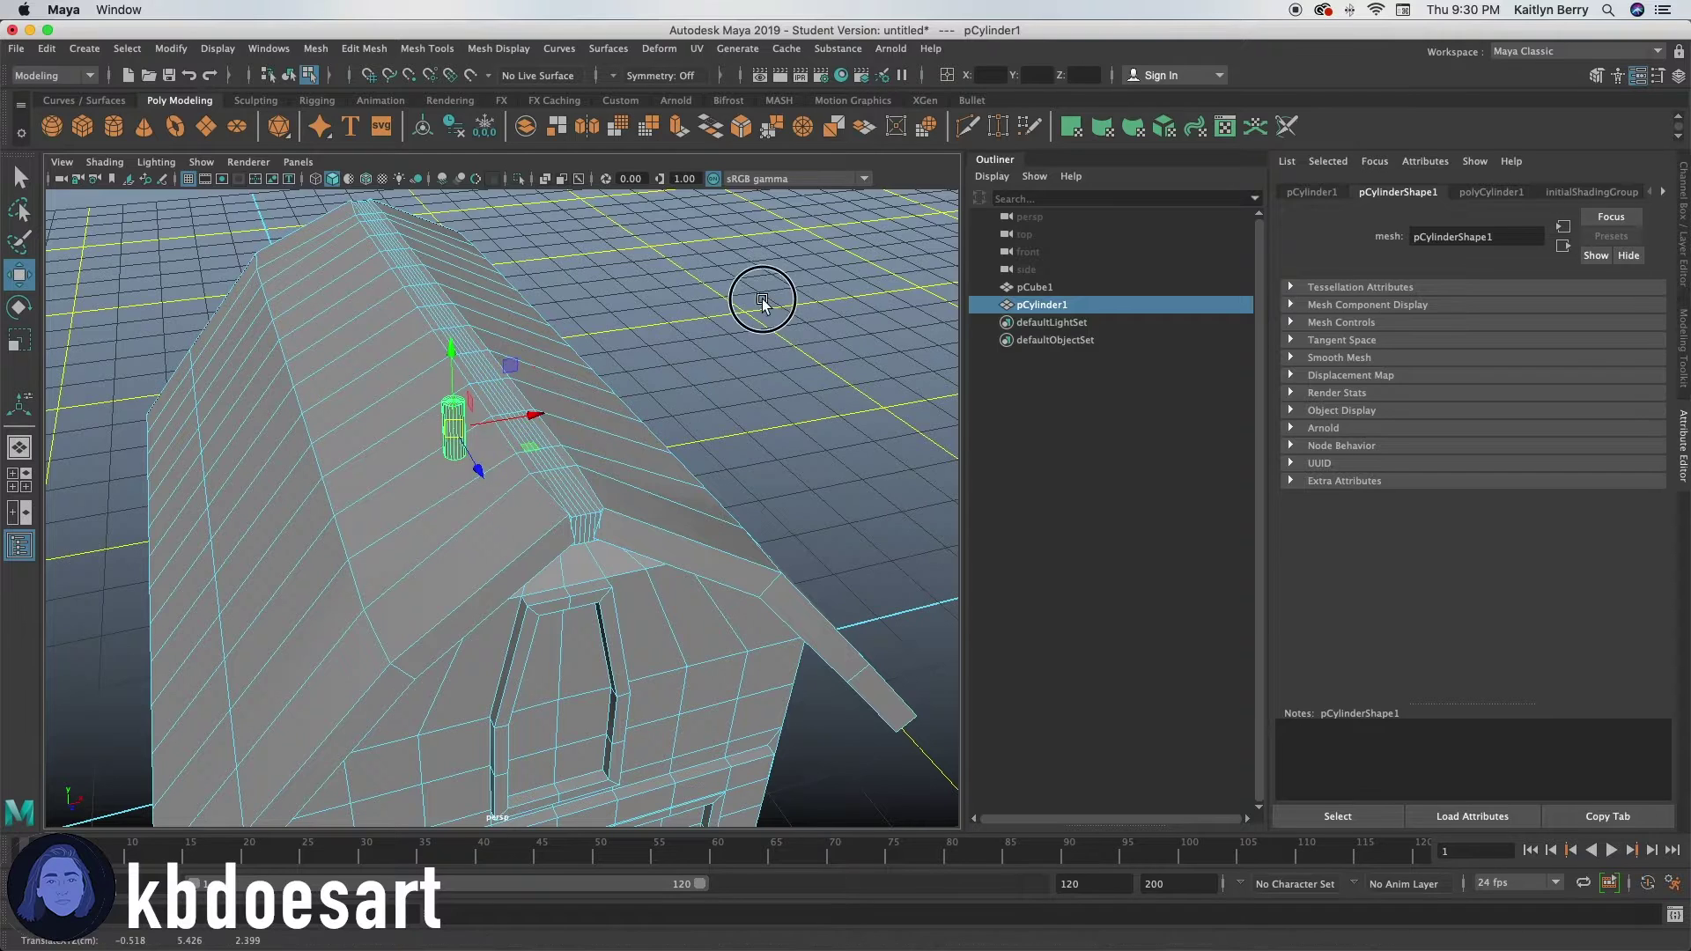
# - Return the barn to object mode, reselect the cylinder and centre it on the roof ridge near the back gable
pyautogui.click(762, 302)
pyautogui.click(454, 432)
pyautogui.moveTo(582, 371); pyautogui.dragTo(636, 348, button='right')
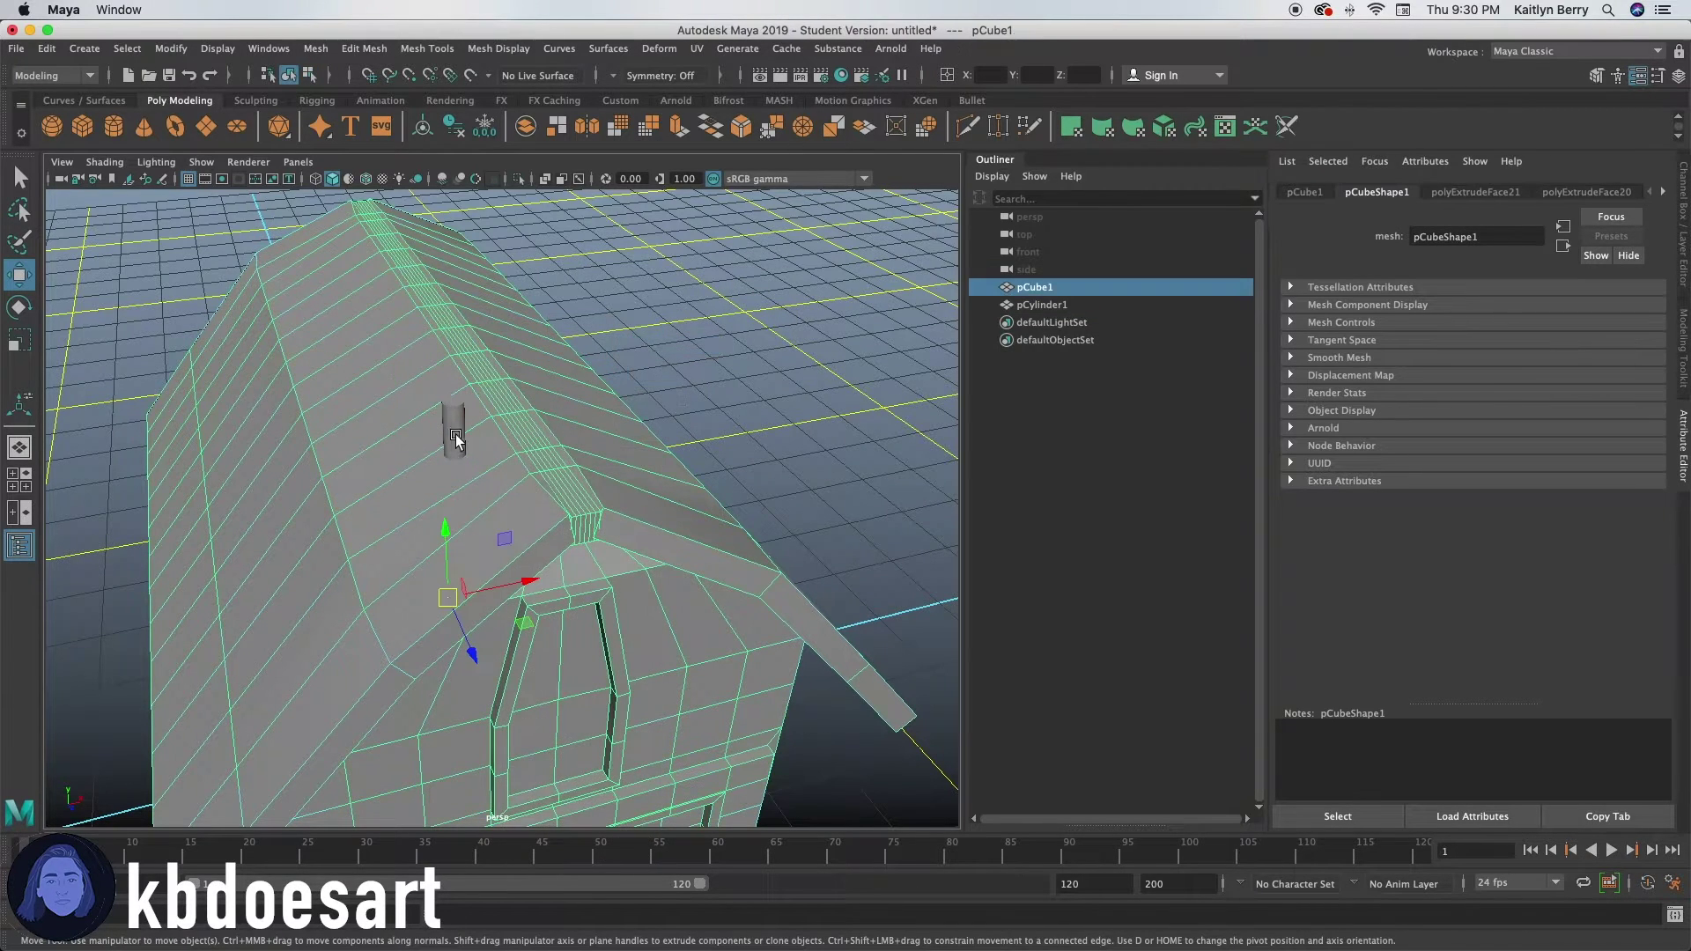
pyautogui.click(454, 419)
pyautogui.moveTo(455, 423); pyautogui.dragTo(576, 376)
pyautogui.moveTo(615, 435); pyautogui.dragTo(551, 564)
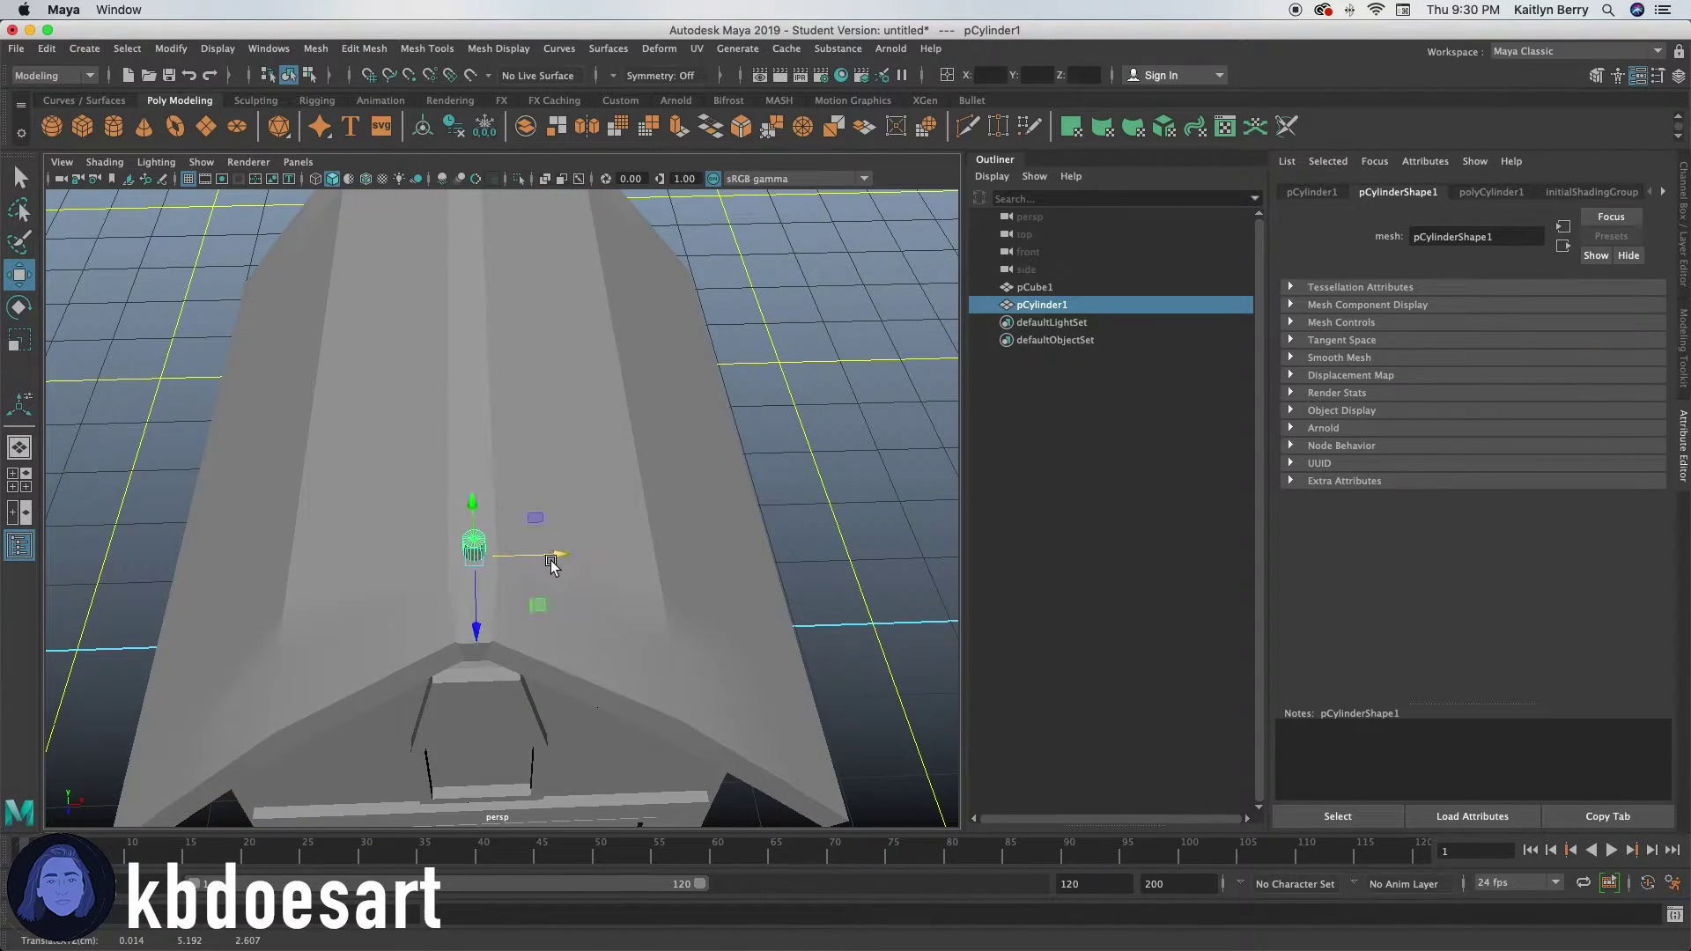
# - Stretch the cylinder into a tall pole and raise it to stand on the ridge at Y of about 5.75
pyautogui.press('r')
pyautogui.moveTo(472, 502); pyautogui.dragTo(477, 434)
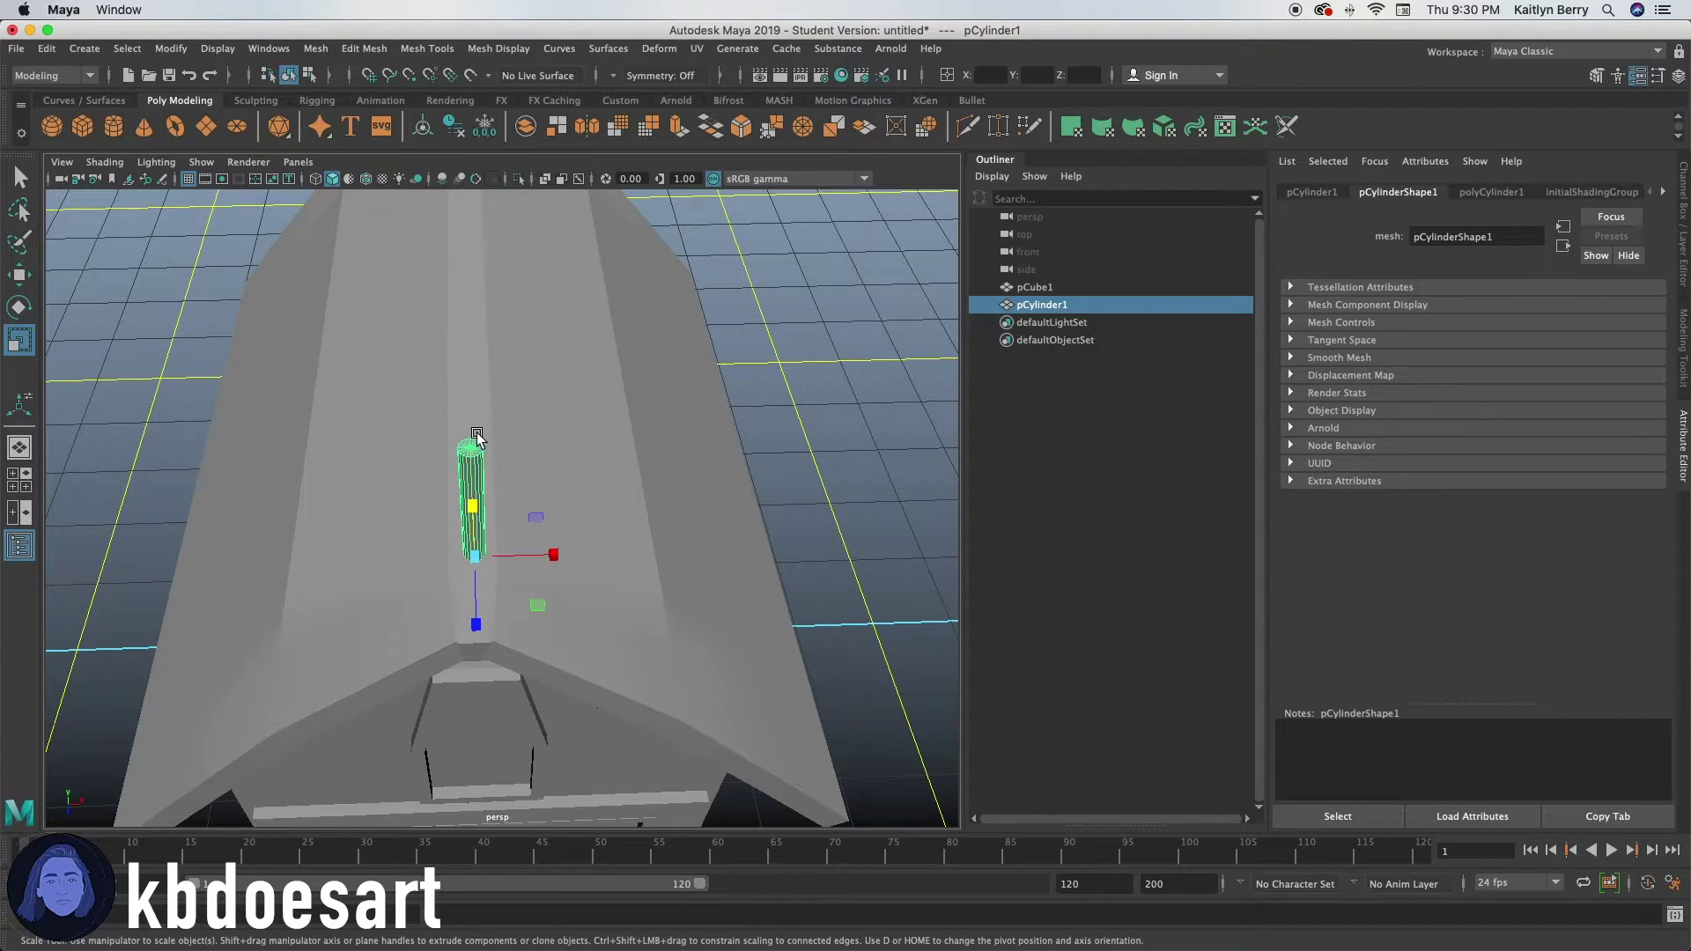
pyautogui.moveTo(479, 588); pyautogui.dragTo(514, 566)
pyautogui.press('e')
pyautogui.press('w')
pyautogui.moveTo(301, 323); pyautogui.dragTo(302, 341)
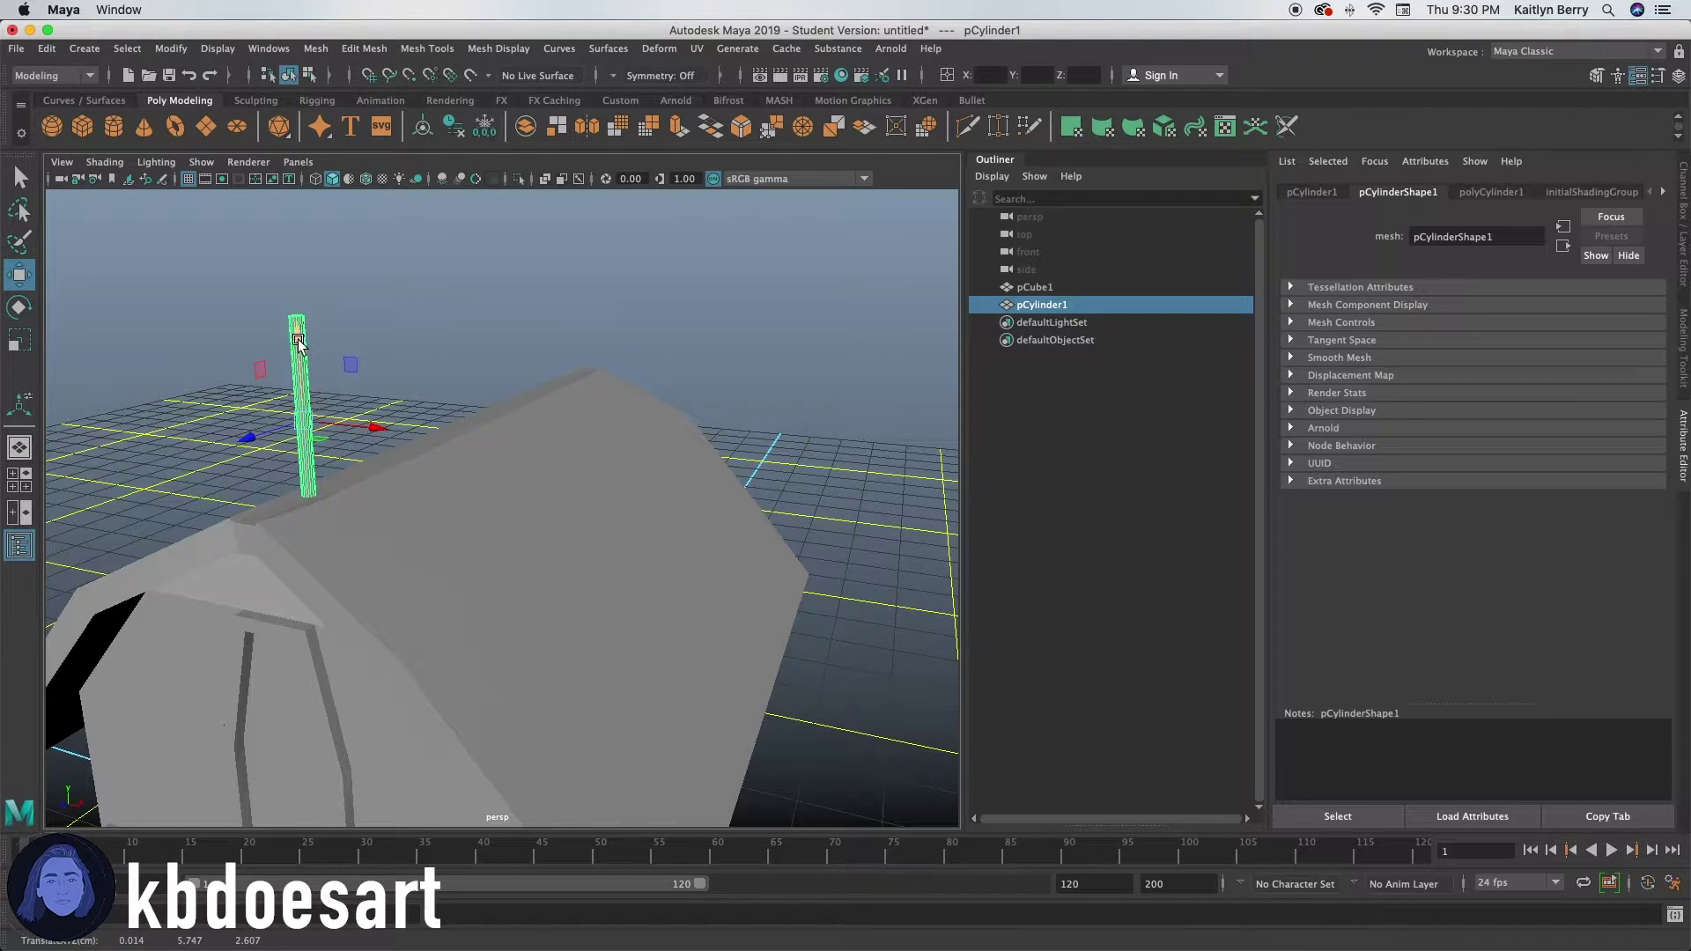
# - Scale the pole to about 0.035 wide and 0.5 high and seat it on the roof ridge
pyautogui.keyDown('alt'); pyautogui.moveTo(318, 489); pyautogui.dragTo(414, 535); pyautogui.keyUp('alt')
pyautogui.moveTo(663, 454); pyautogui.dragTo(640, 422)
pyautogui.press('r')
pyautogui.keyDown('alt'); pyautogui.moveTo(634, 358); pyautogui.dragTo(585, 392); pyautogui.keyUp('alt')
pyautogui.moveTo(520, 534); pyautogui.dragTo(491, 541)
pyautogui.press('w')
pyautogui.moveTo(520, 451); pyautogui.dragTo(521, 464)
pyautogui.moveTo(544, 552); pyautogui.dragTo(556, 562)
pyautogui.keyDown('alt'); pyautogui.moveTo(588, 645); pyautogui.dragTo(545, 631); pyautogui.keyUp('alt')
pyautogui.moveTo(428, 515)
pyautogui.mouseDown()
pyautogui.moveTo(407, 573)
pyautogui.moveTo(408, 468)
pyautogui.moveTo(433, 511)
pyautogui.mouseUp()
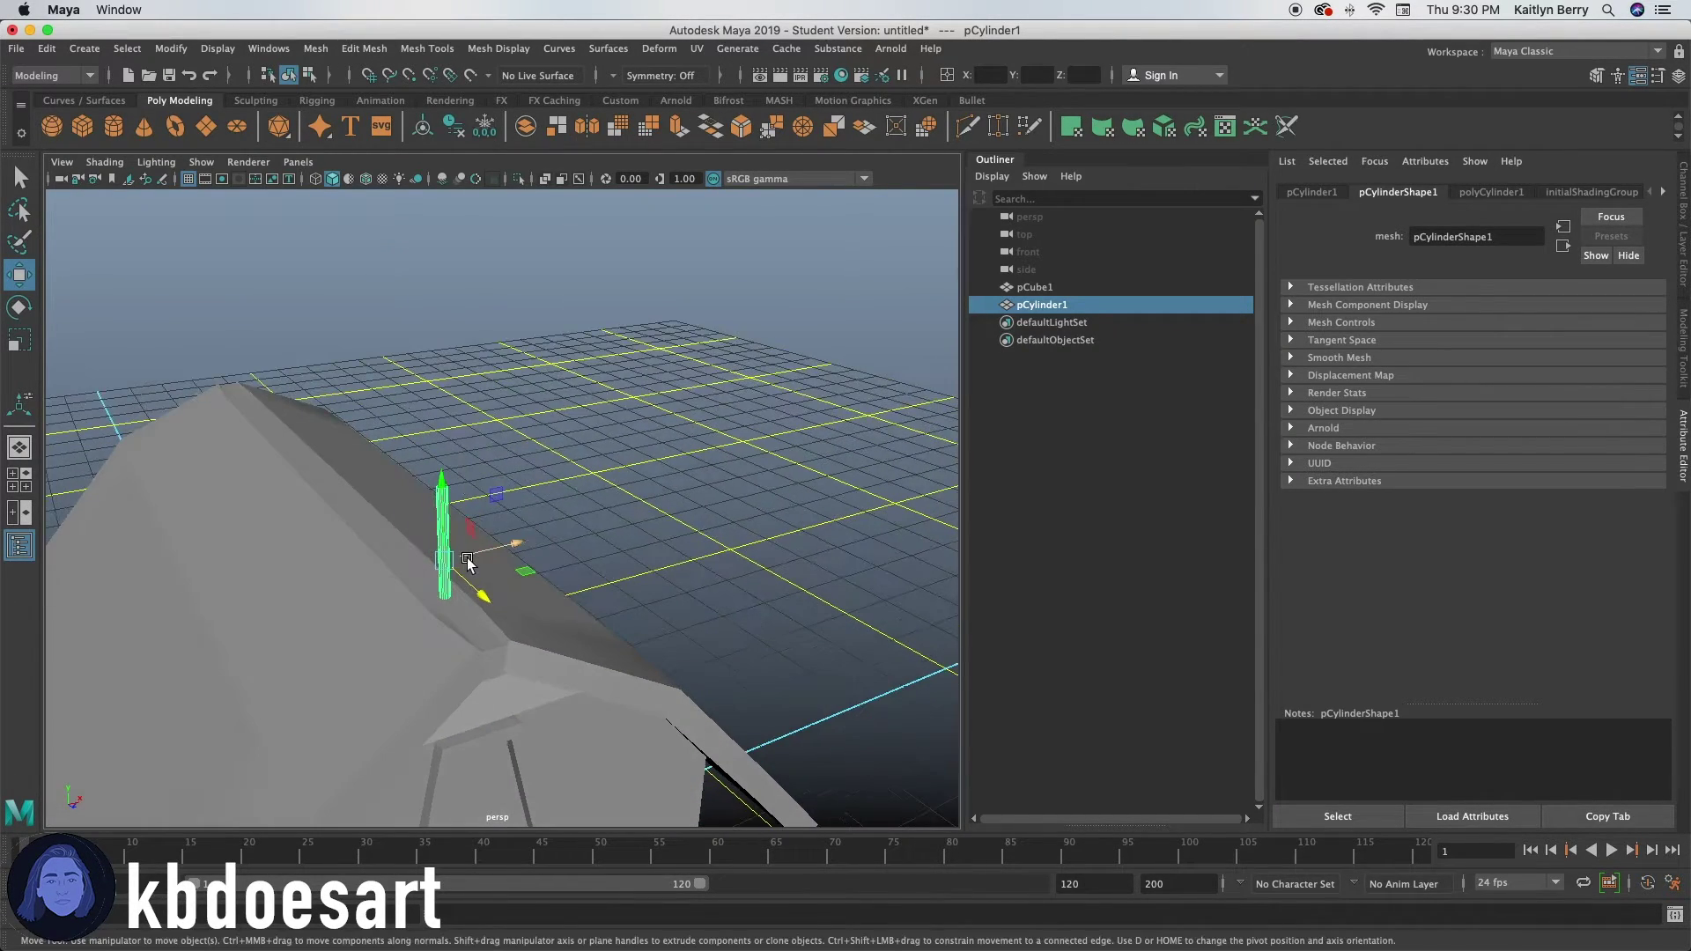
# - Duplicate the pole, rotate the copy 90 degrees about X, and turn and thin it into a crossbar
pyautogui.hotkey('ctrl', 'd')
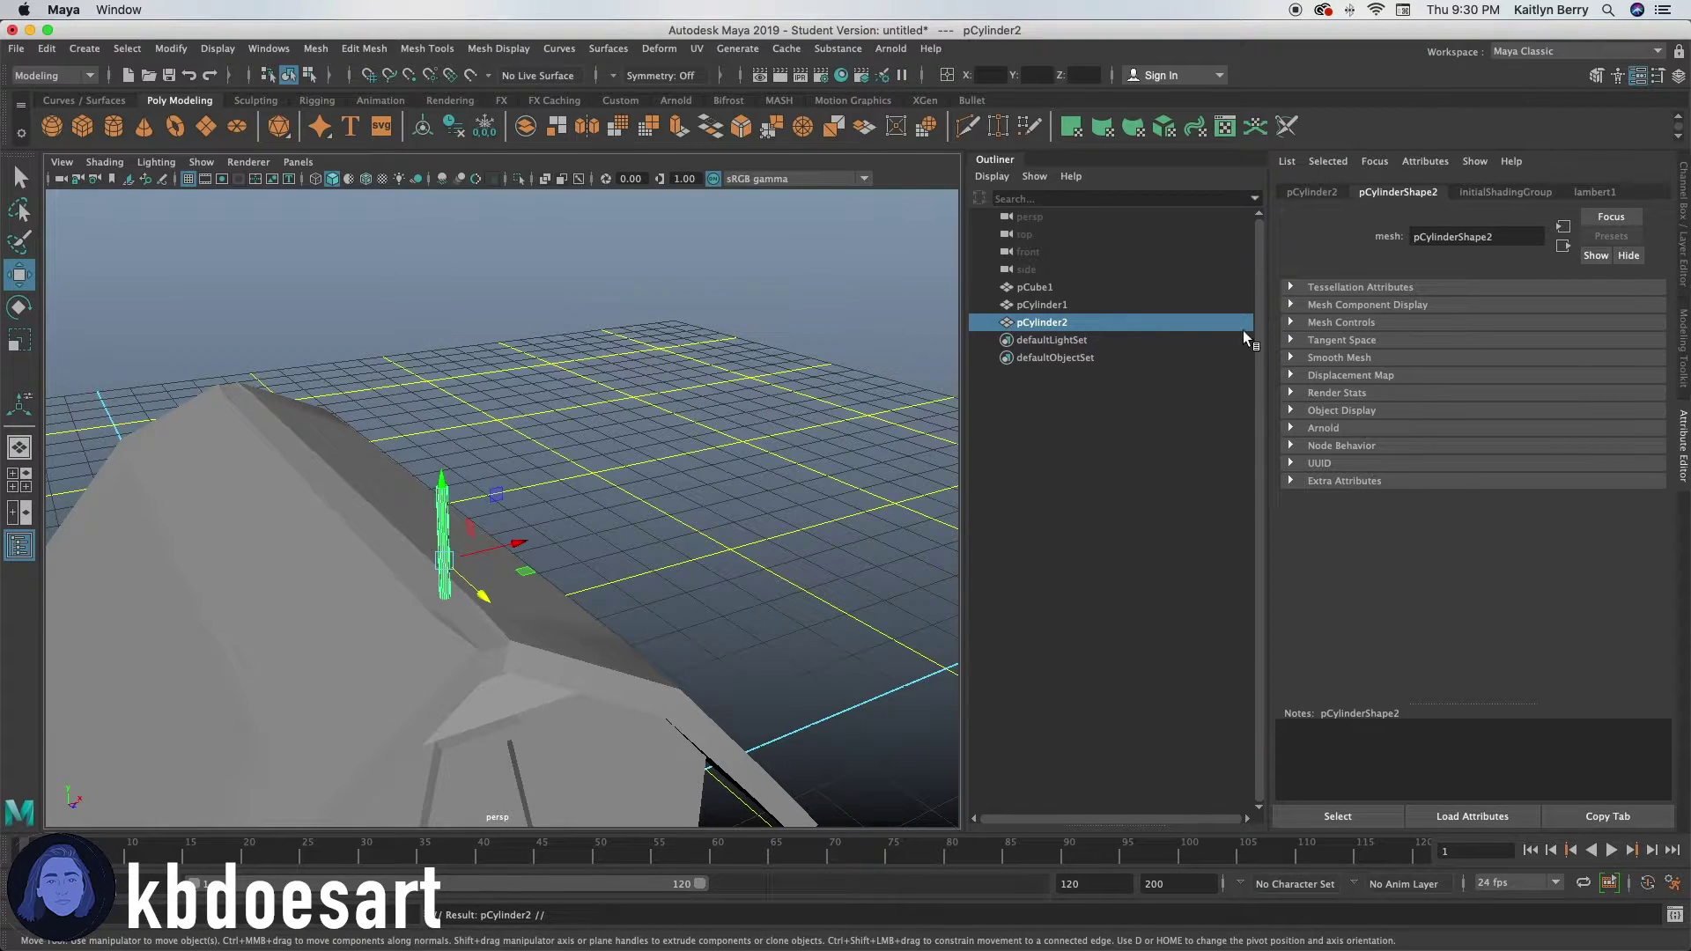
pyautogui.click(1331, 192)
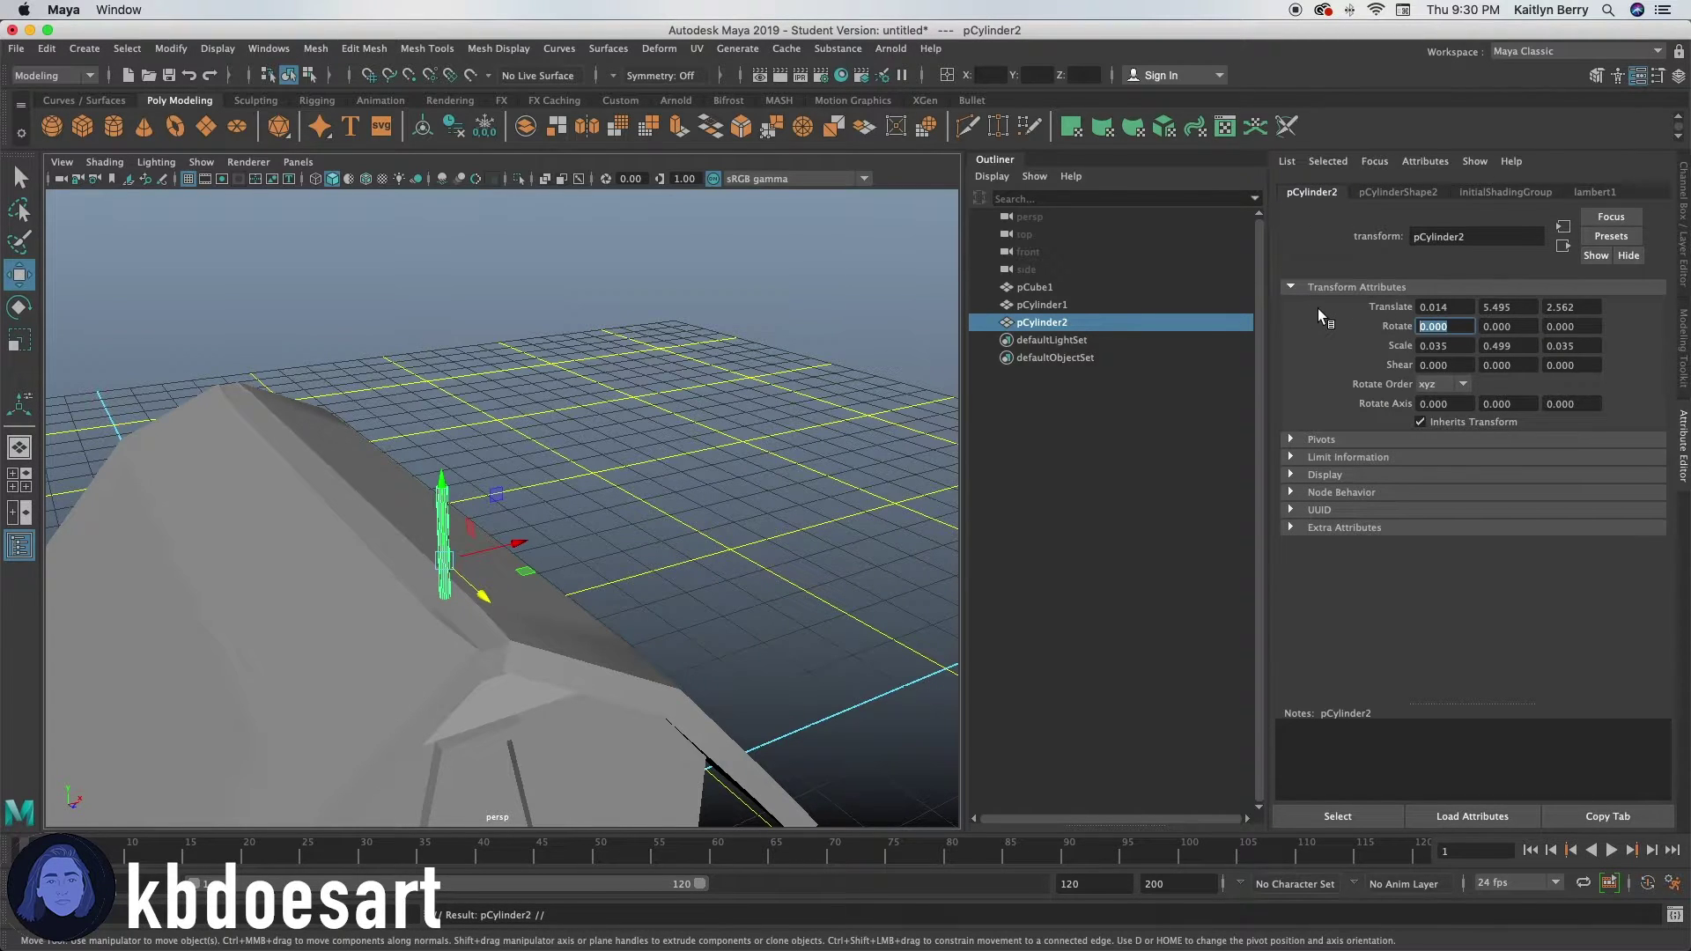
pyautogui.write('90')
pyautogui.press('Return')
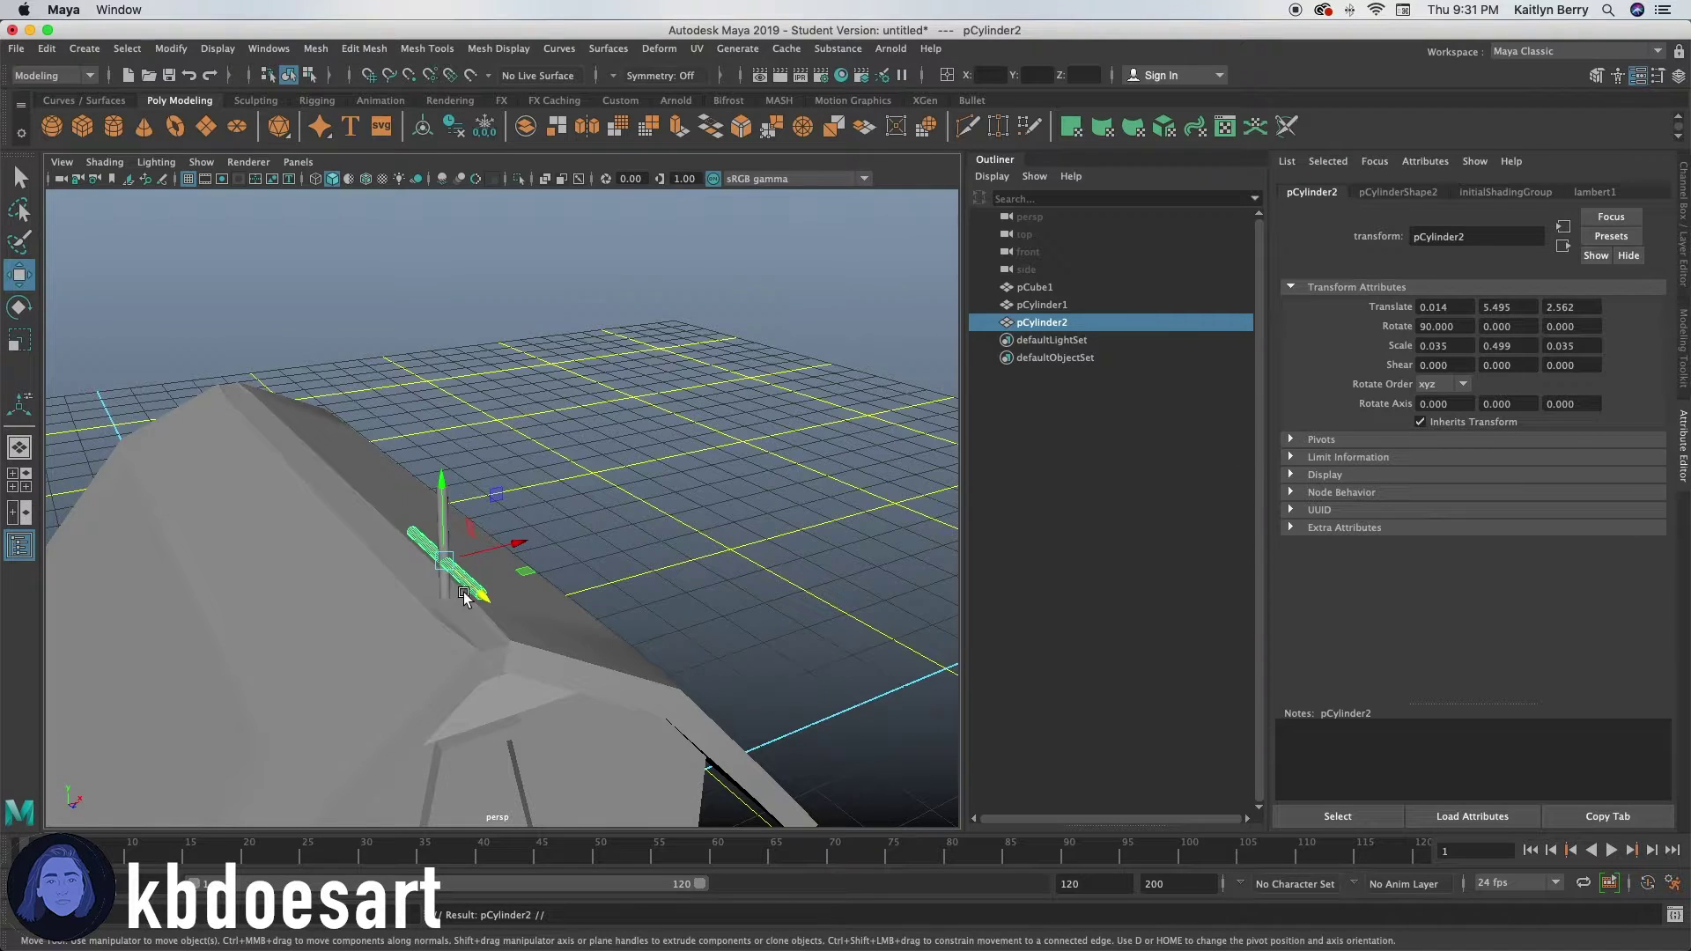
pyautogui.press('e')
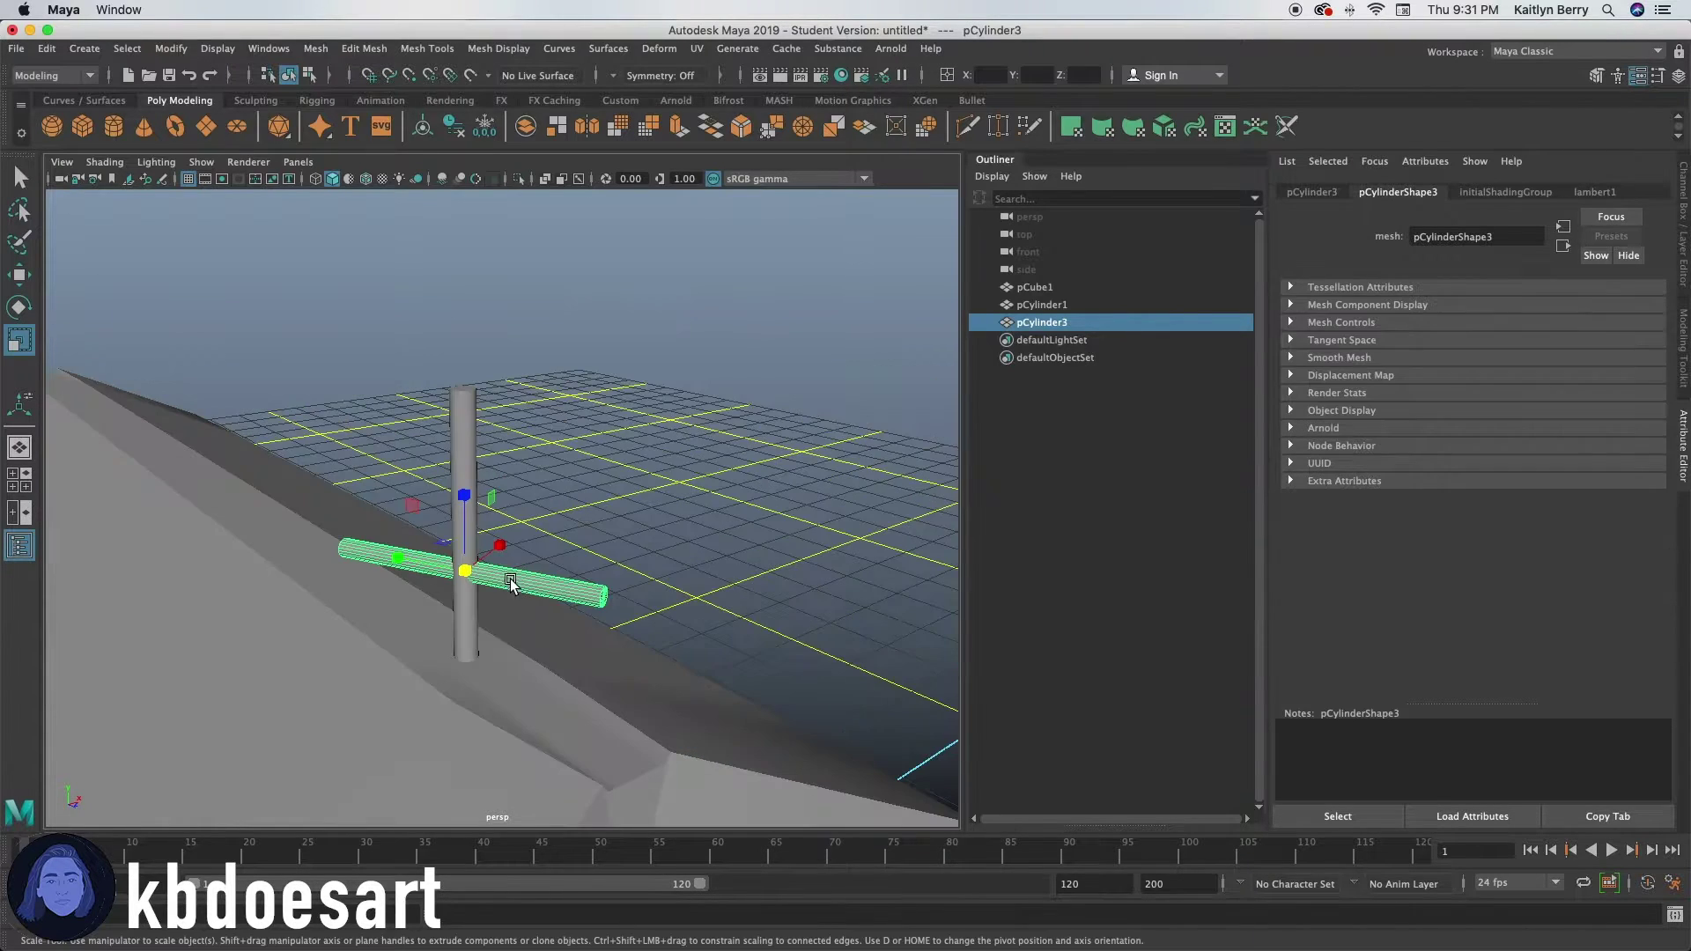
pyautogui.moveTo(464, 570); pyautogui.dragTo(379, 562)
pyautogui.keyDown('alt'); pyautogui.moveTo(478, 592); pyautogui.dragTo(377, 611); pyautogui.keyUp('alt')
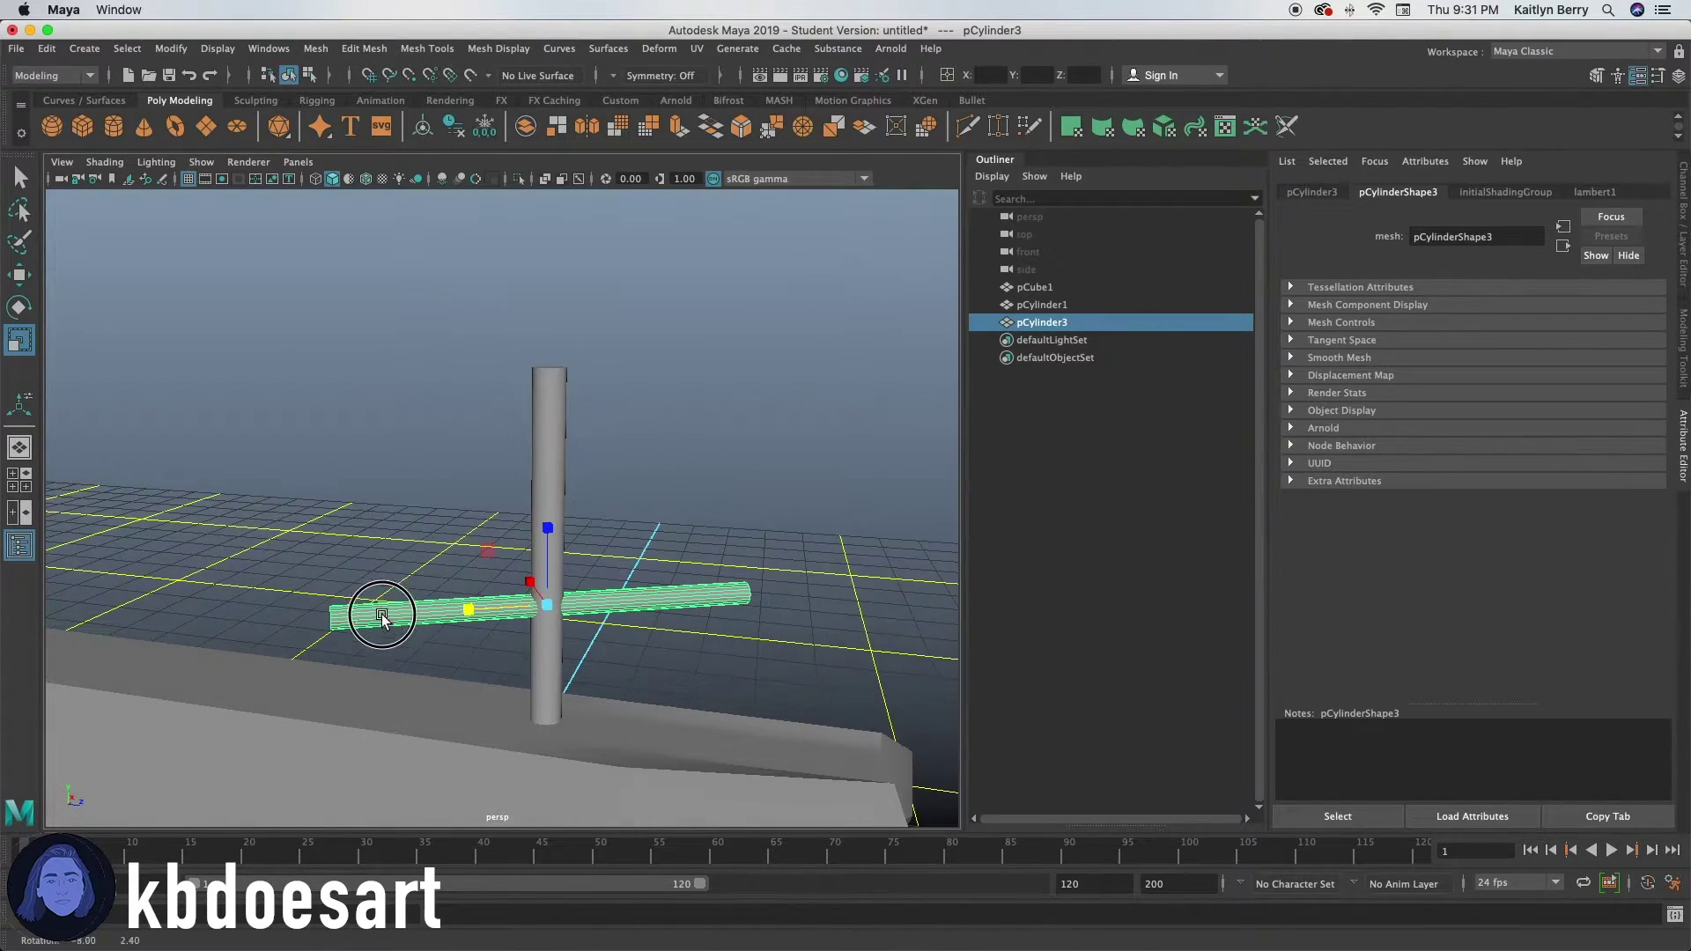
# - Add a polygon cone above the roof and set its X rotation to 90 degrees
pyautogui.click(142, 129)
pyautogui.keyDown('alt'); pyautogui.moveTo(437, 704); pyautogui.dragTo(358, 294); pyautogui.keyUp('alt')
pyautogui.press('w')
pyautogui.keyDown('alt'); pyautogui.moveTo(390, 464); pyautogui.dragTo(680, 440); pyautogui.keyUp('alt')
pyautogui.click(1306, 192)
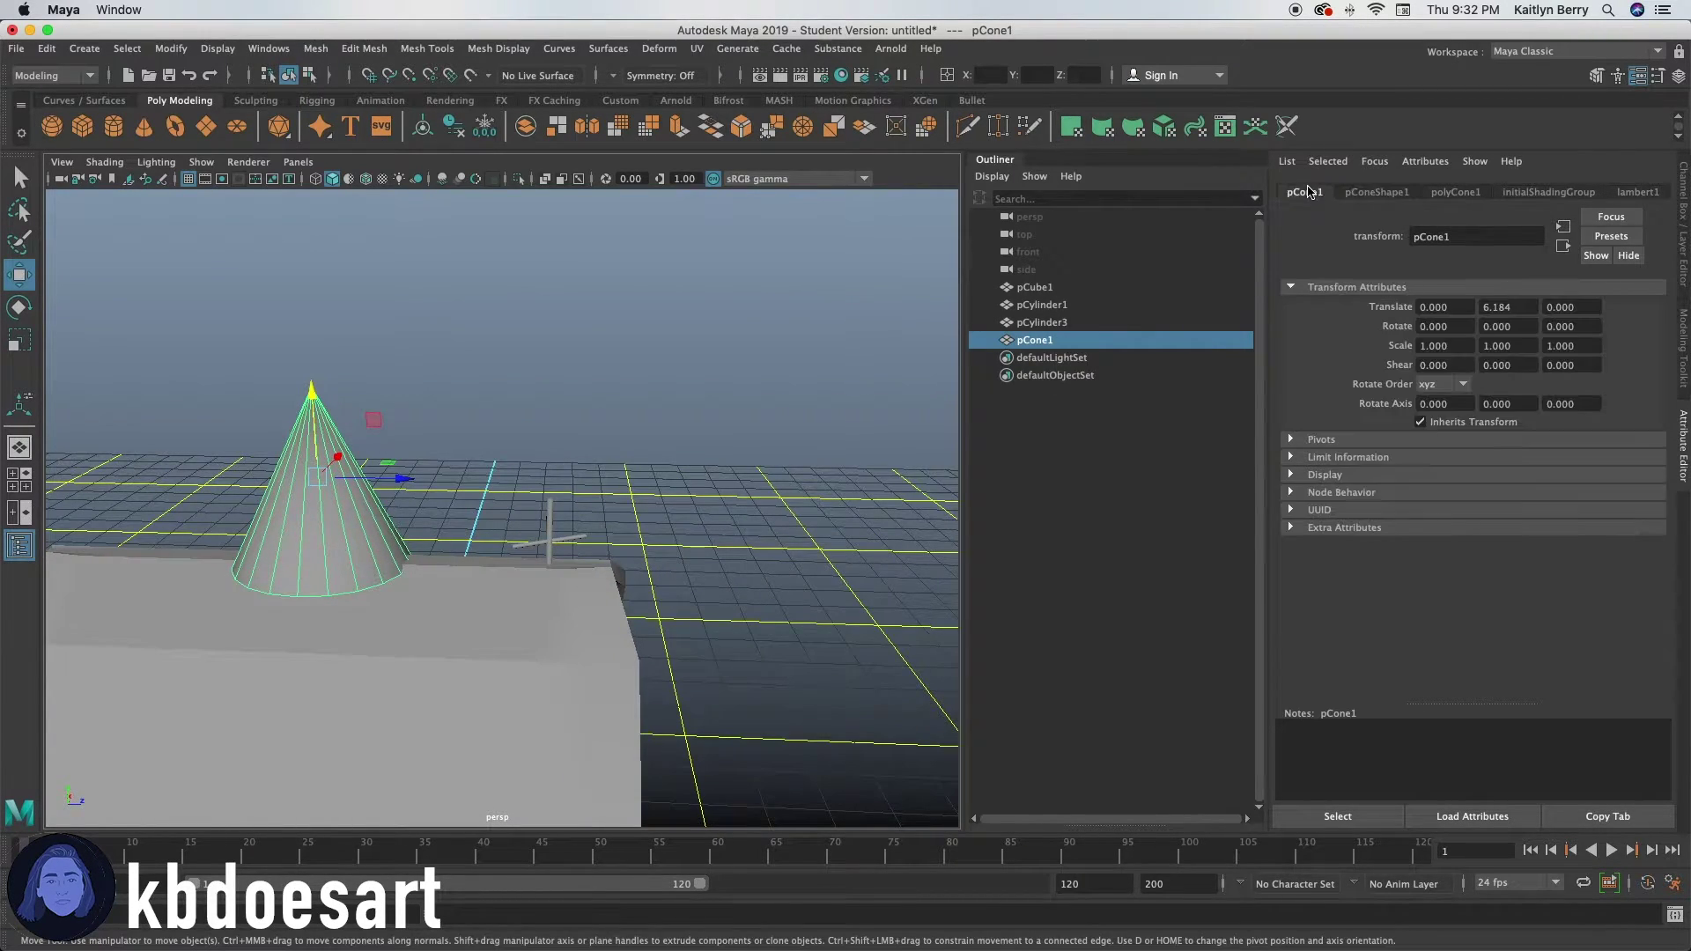
pyautogui.write('90')
pyautogui.press('Return')
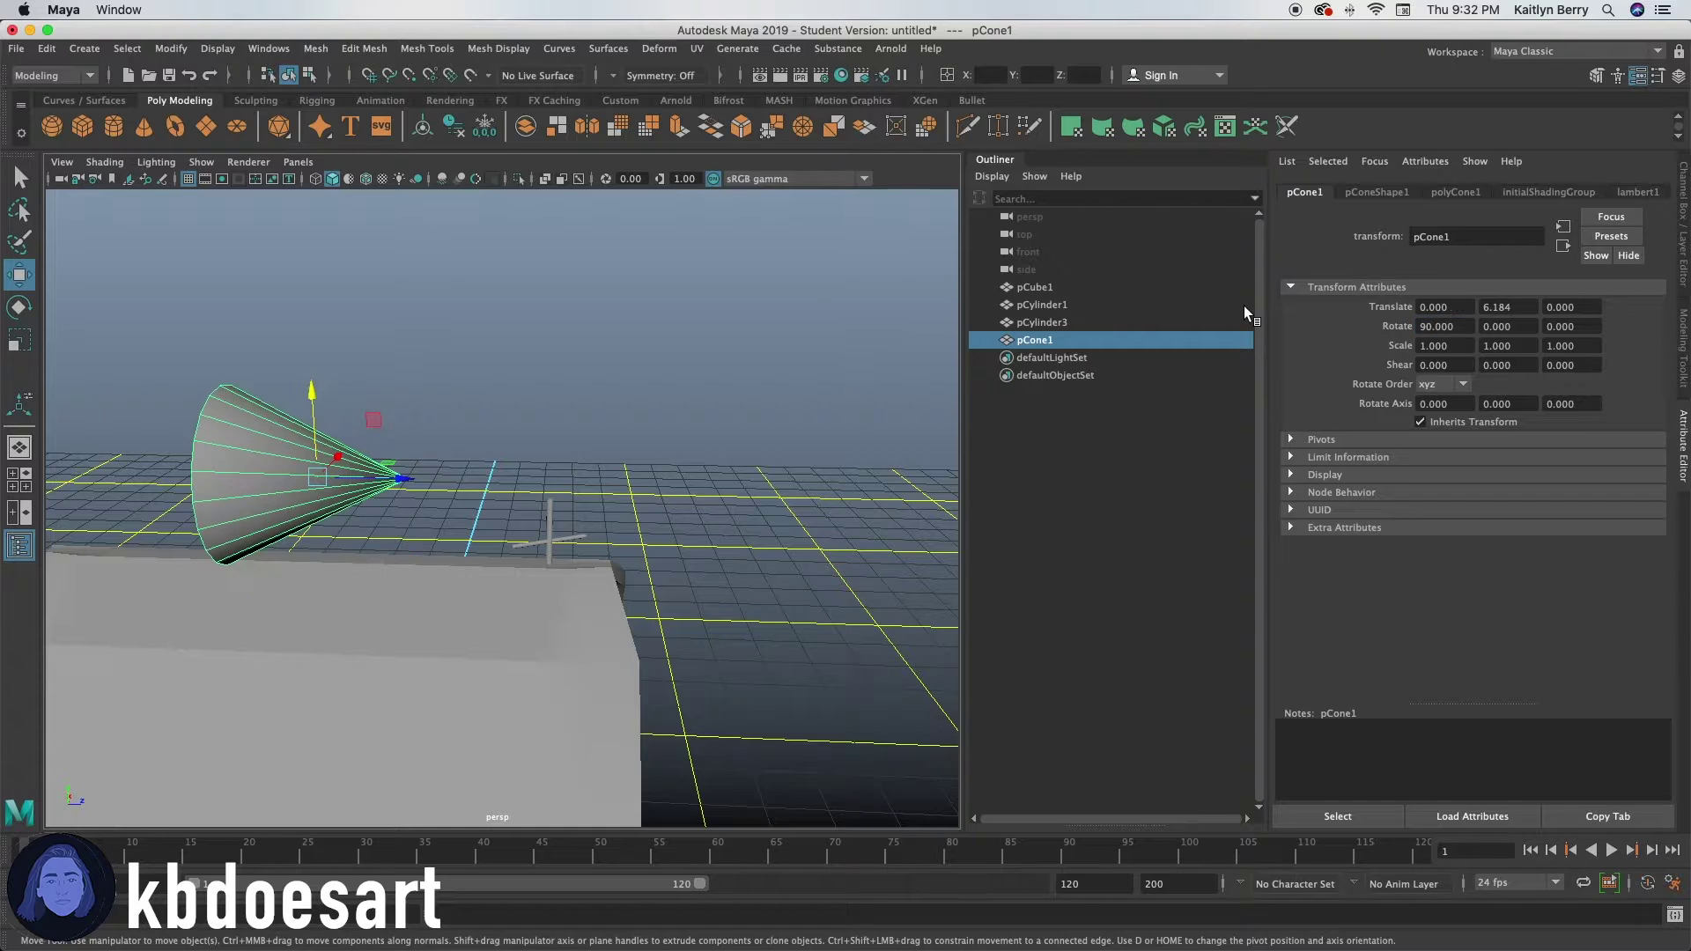
pyautogui.keyDown('alt'); pyautogui.moveTo(497, 489); pyautogui.dragTo(431, 558); pyautogui.keyUp('alt')
pyautogui.keyDown('alt'); pyautogui.moveTo(431, 558); pyautogui.dragTo(529, 531, button='right'); pyautogui.keyUp('alt')
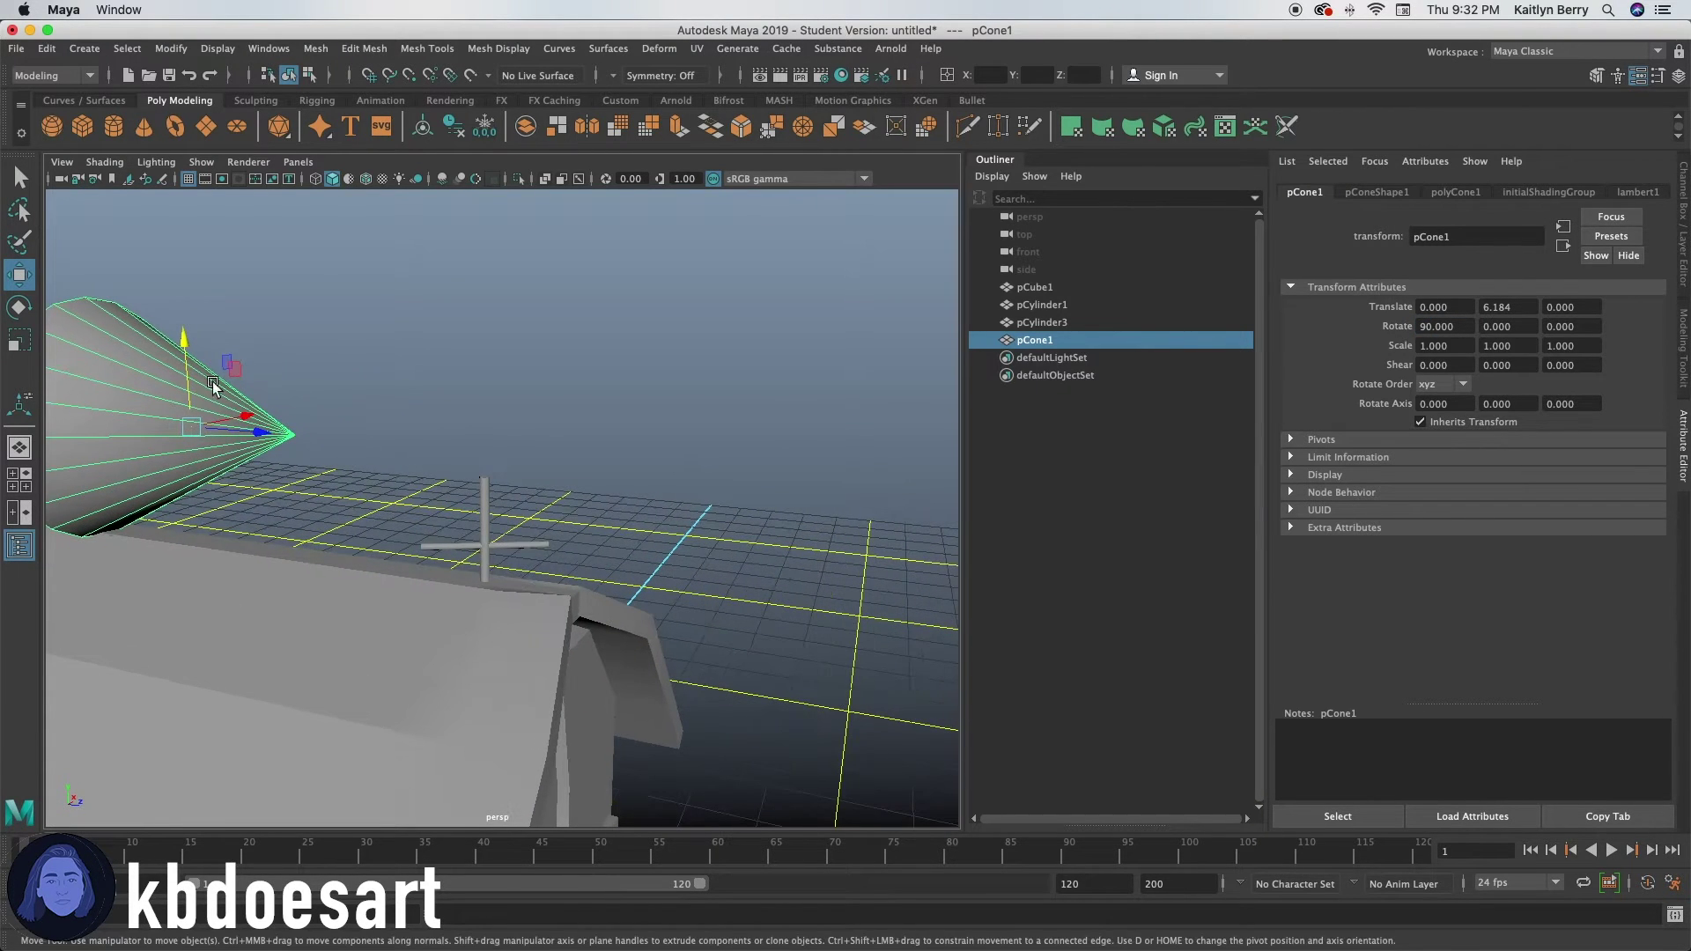
# - Scale the cone down to about 0.176 and move it beside the gable-side end of the crossbar
pyautogui.press('r')
pyautogui.moveTo(191, 426); pyautogui.dragTo(477, 480)
pyautogui.press('w')
pyautogui.moveTo(419, 354); pyautogui.dragTo(438, 465)
pyautogui.keyDown('alt'); pyautogui.moveTo(449, 539); pyautogui.dragTo(415, 555); pyautogui.keyUp('alt')
pyautogui.keyDown('alt'); pyautogui.moveTo(415, 554); pyautogui.dragTo(653, 547, button='right'); pyautogui.keyUp('alt')
pyautogui.keyDown('alt'); pyautogui.moveTo(363, 647); pyautogui.dragTo(502, 627, button='middle'); pyautogui.keyUp('alt')
pyautogui.keyDown('alt'); pyautogui.moveTo(502, 626); pyautogui.dragTo(645, 588); pyautogui.keyUp('alt')
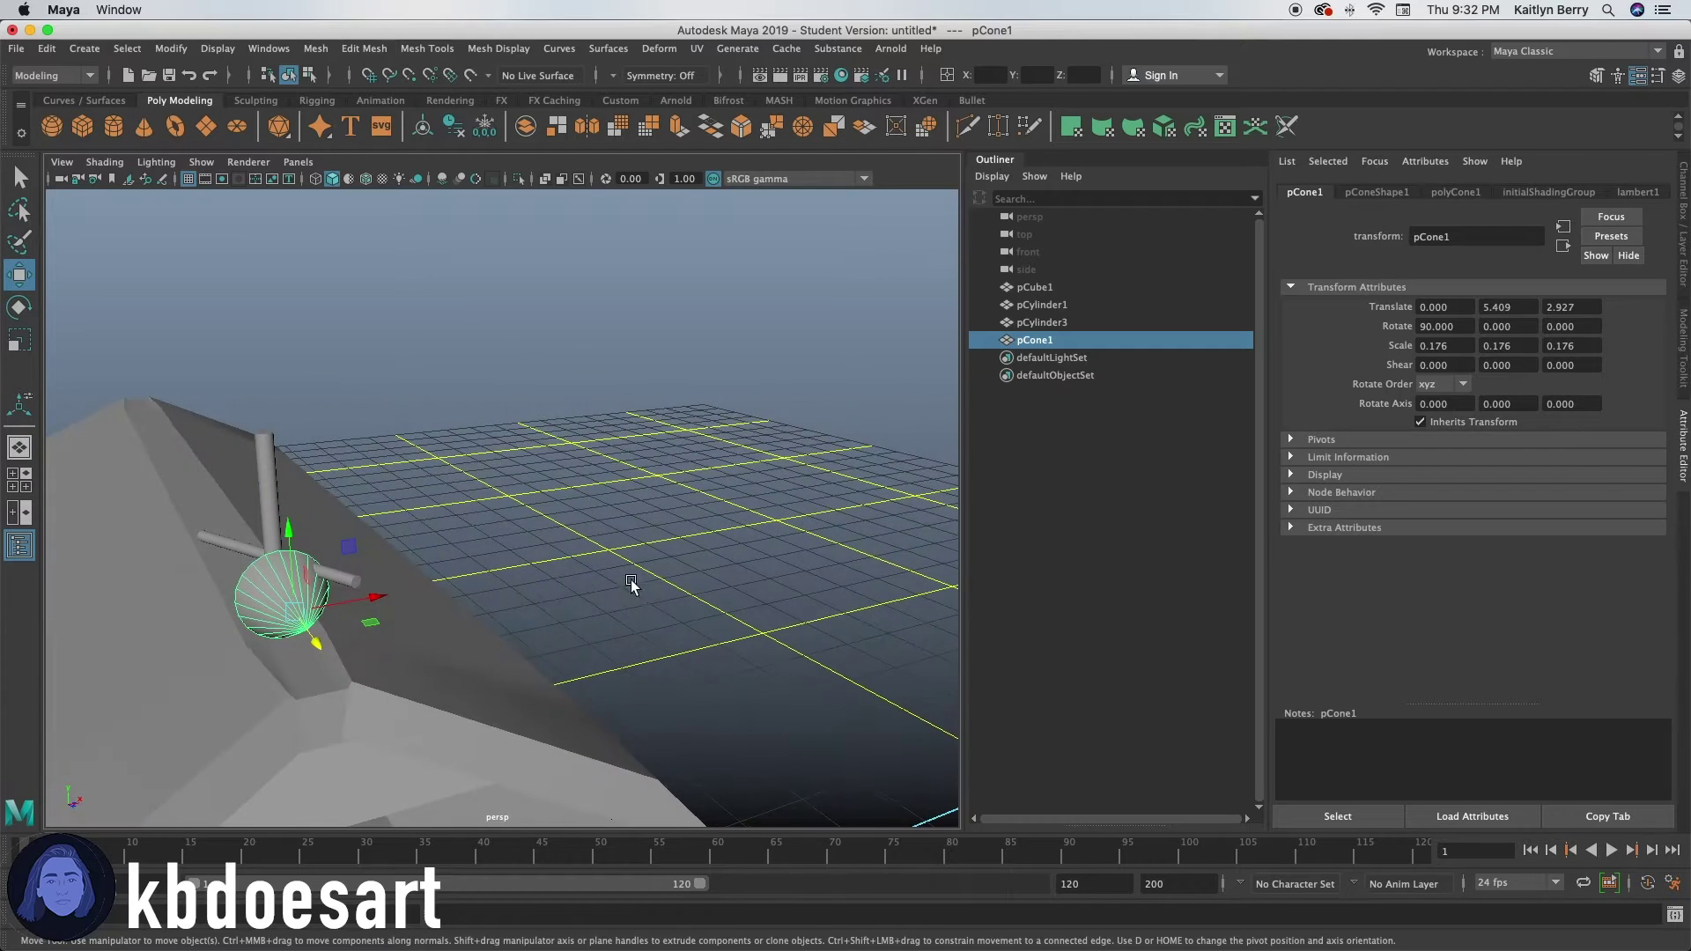
pyautogui.moveTo(324, 604); pyautogui.dragTo(399, 632)
pyautogui.keyDown('alt'); pyautogui.moveTo(399, 632); pyautogui.dragTo(621, 616, button='right'); pyautogui.keyUp('alt')
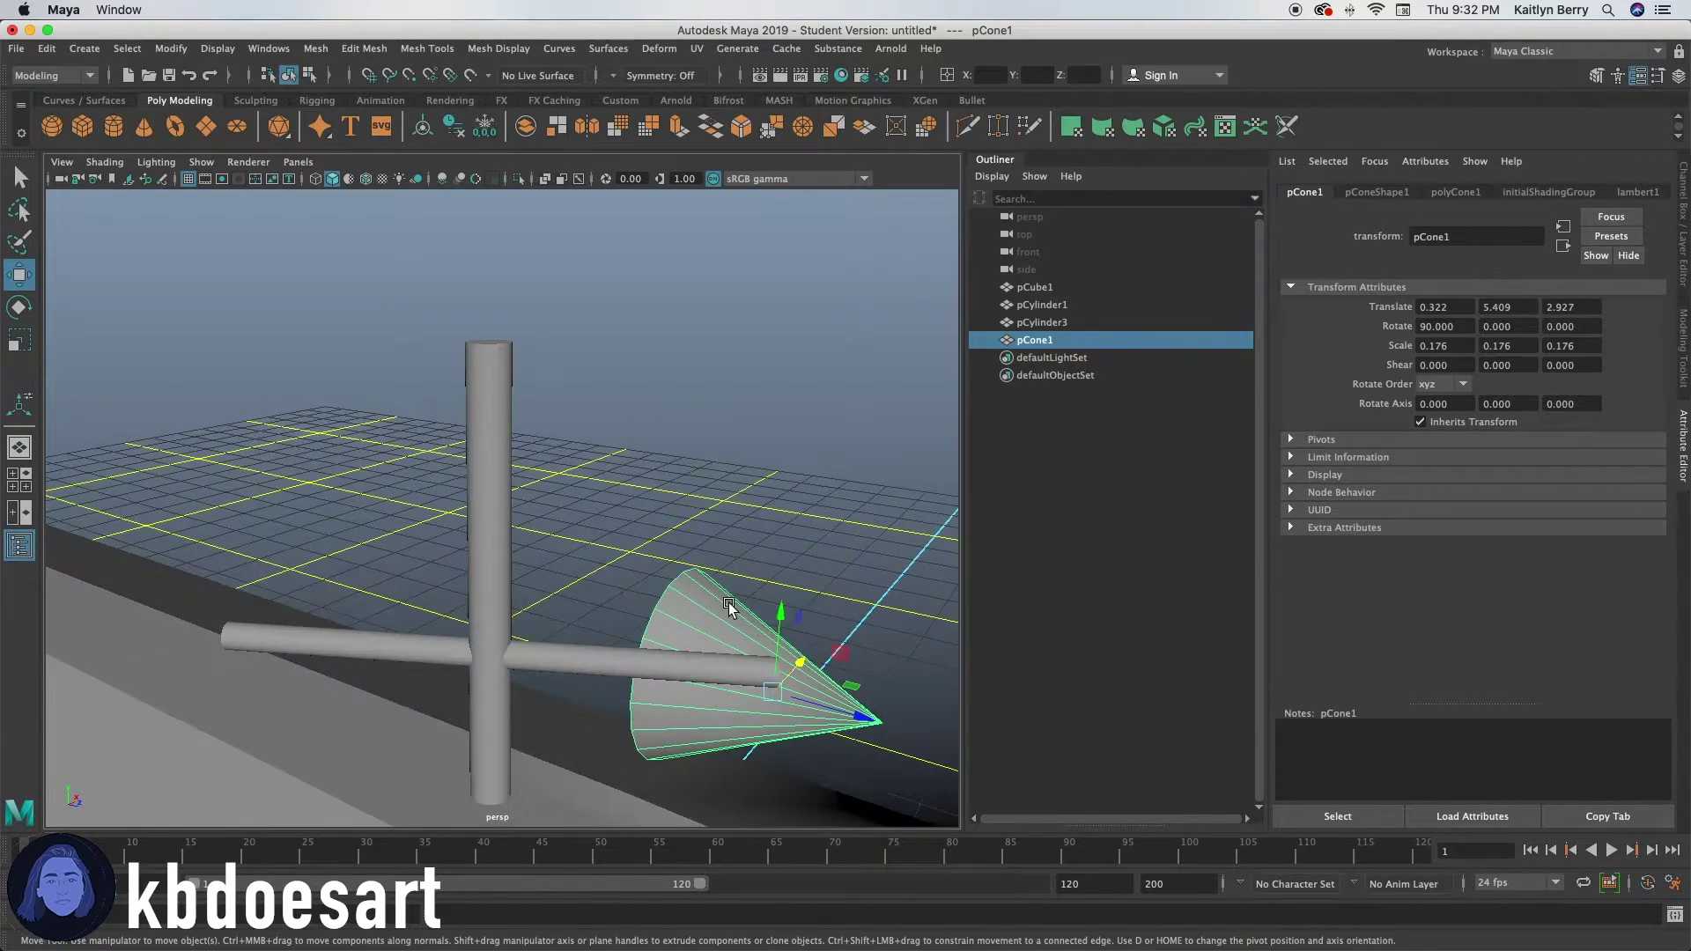
# - Scale the cone to about 0.071 and place it on the end of the crossbar as an arrowhead
pyautogui.press('r')
pyautogui.moveTo(770, 691); pyautogui.dragTo(675, 605)
pyautogui.press('e')
pyautogui.press('w')
pyautogui.moveTo(680, 540); pyautogui.dragTo(751, 601)
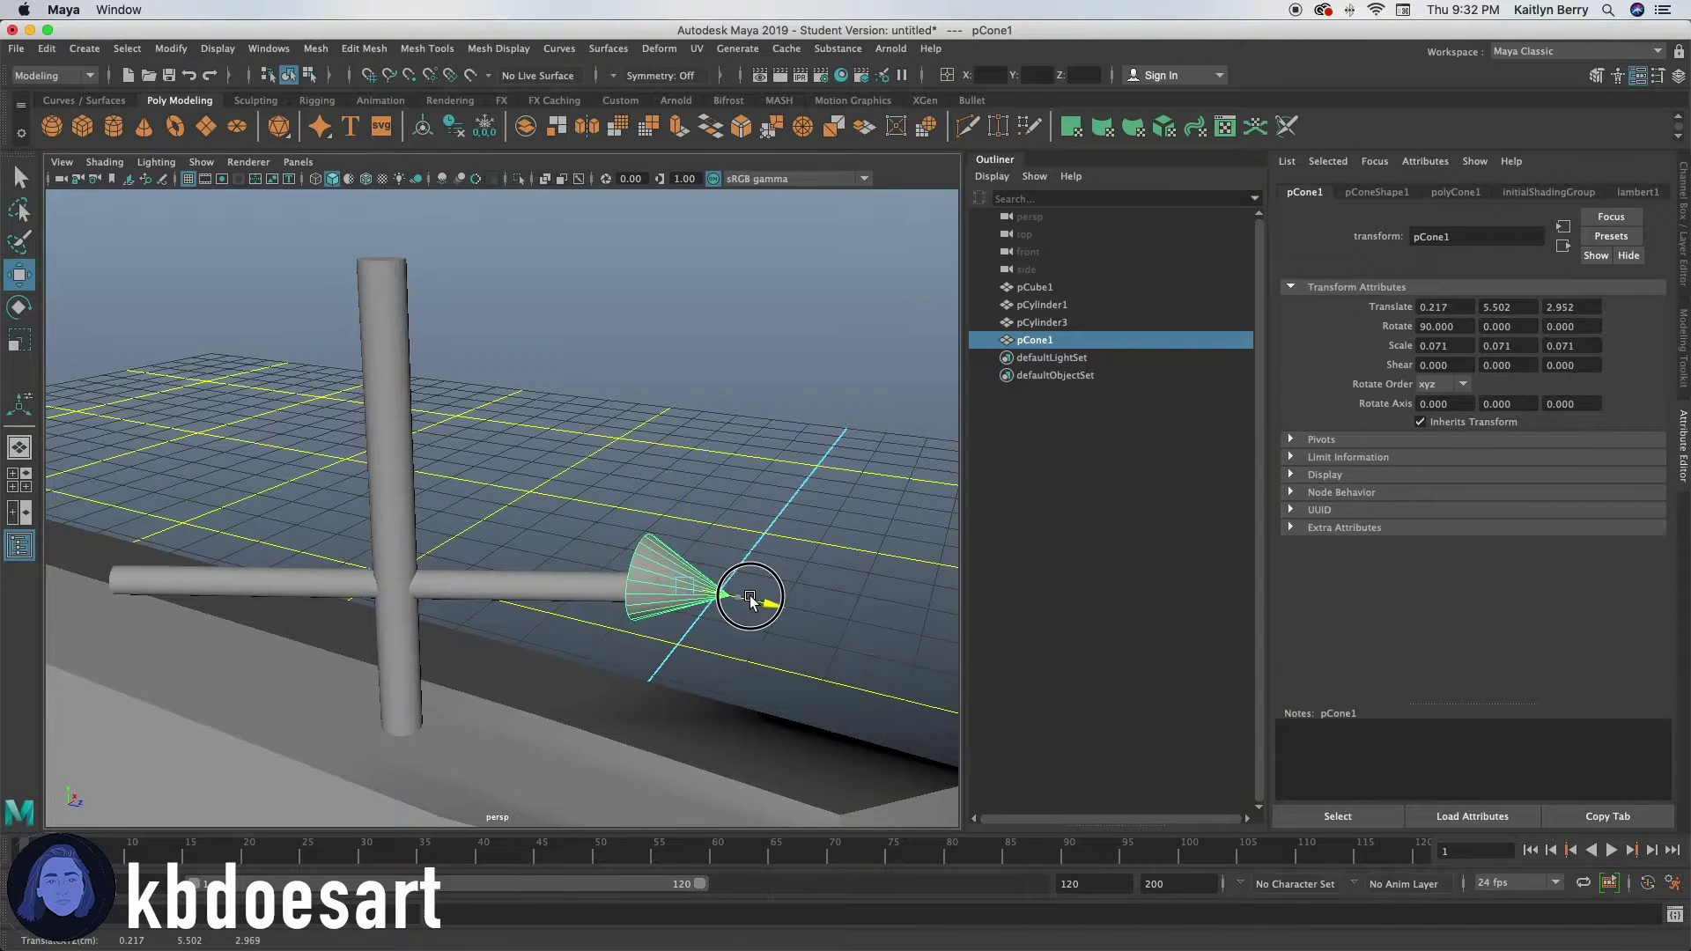
# - Rotate the arrowhead cone about 22.6 degrees to follow the crossbar and centre it vertically on the bar's end
pyautogui.press('e')
pyautogui.moveTo(637, 629); pyautogui.dragTo(621, 525)
pyautogui.moveTo(759, 486); pyautogui.dragTo(599, 556)
pyautogui.press('w')
pyautogui.moveTo(326, 401); pyautogui.dragTo(359, 388)
pyautogui.click(388, 393)
pyautogui.keyDown('alt'); pyautogui.moveTo(493, 599); pyautogui.dragTo(569, 582); pyautogui.keyUp('alt')
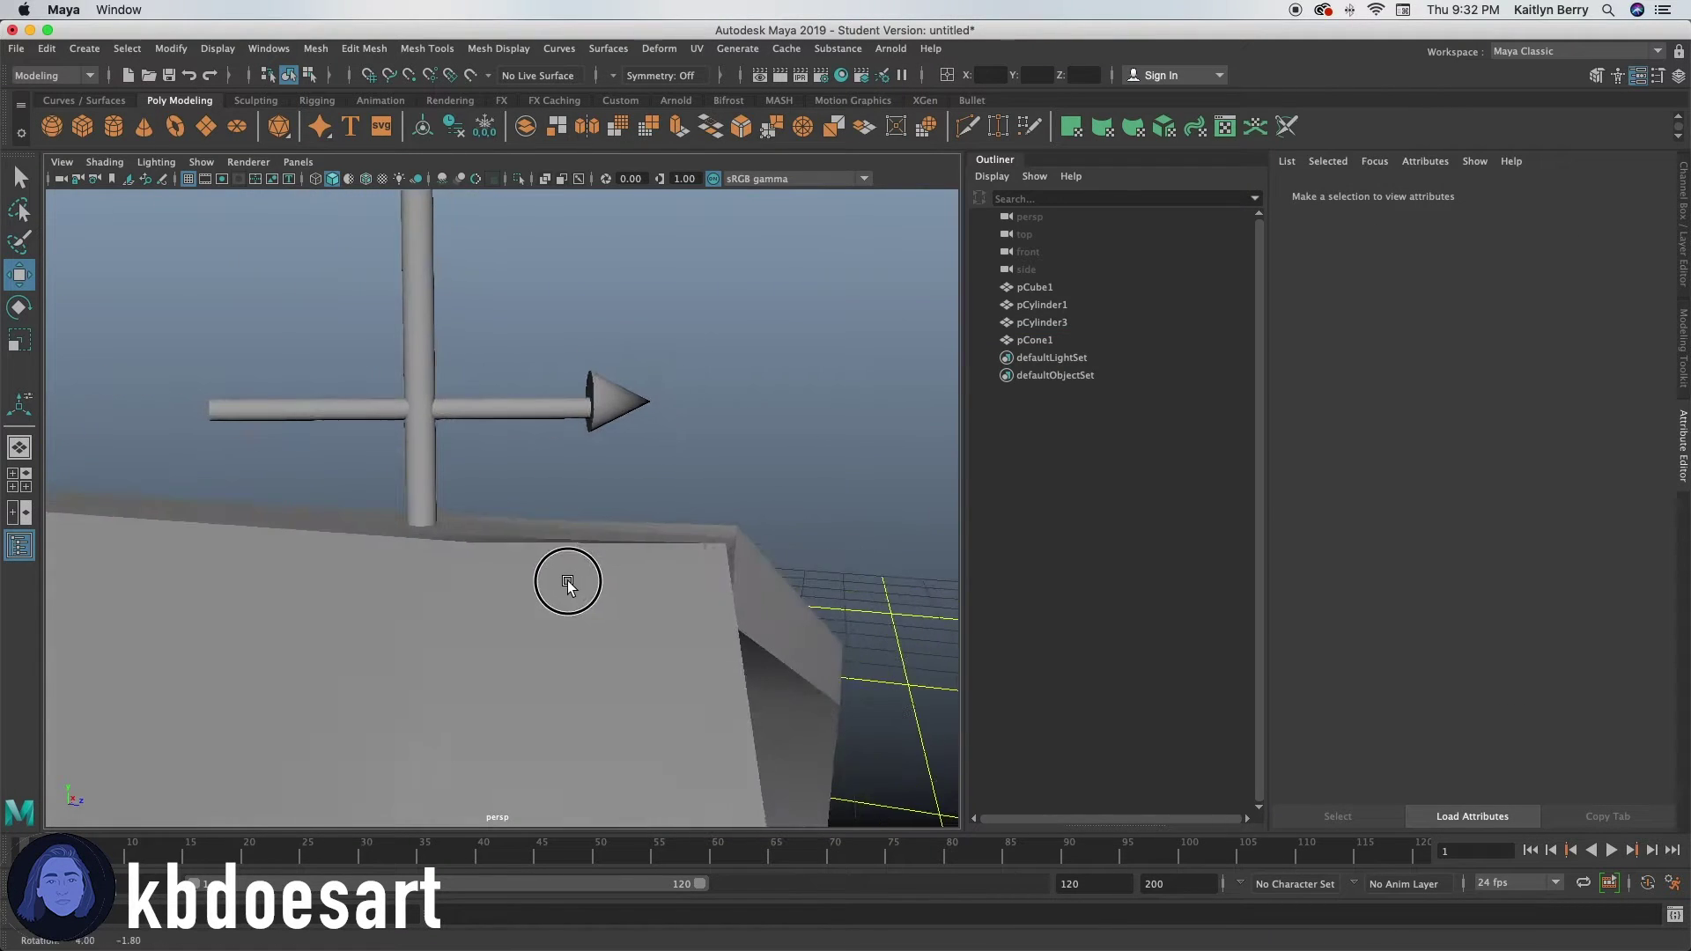
pyautogui.click(604, 398)
pyautogui.moveTo(619, 332); pyautogui.dragTo(621, 342)
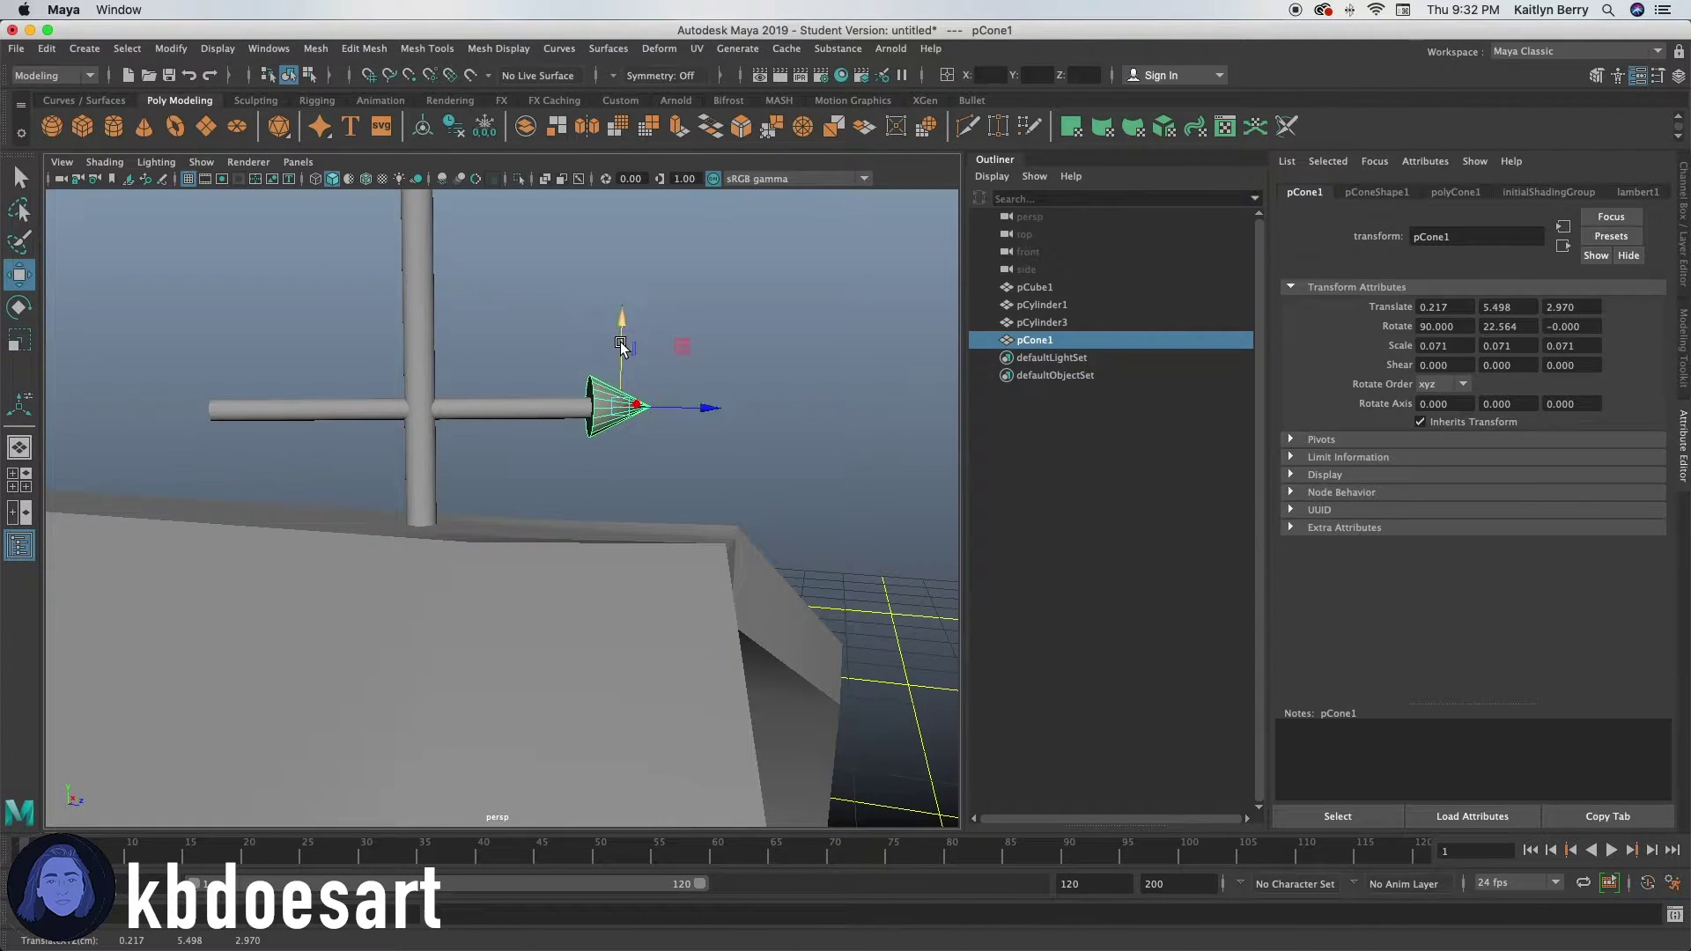
pyautogui.click(561, 349)
pyautogui.keyDown('alt'); pyautogui.moveTo(462, 504); pyautogui.dragTo(452, 555); pyautogui.keyUp('alt')
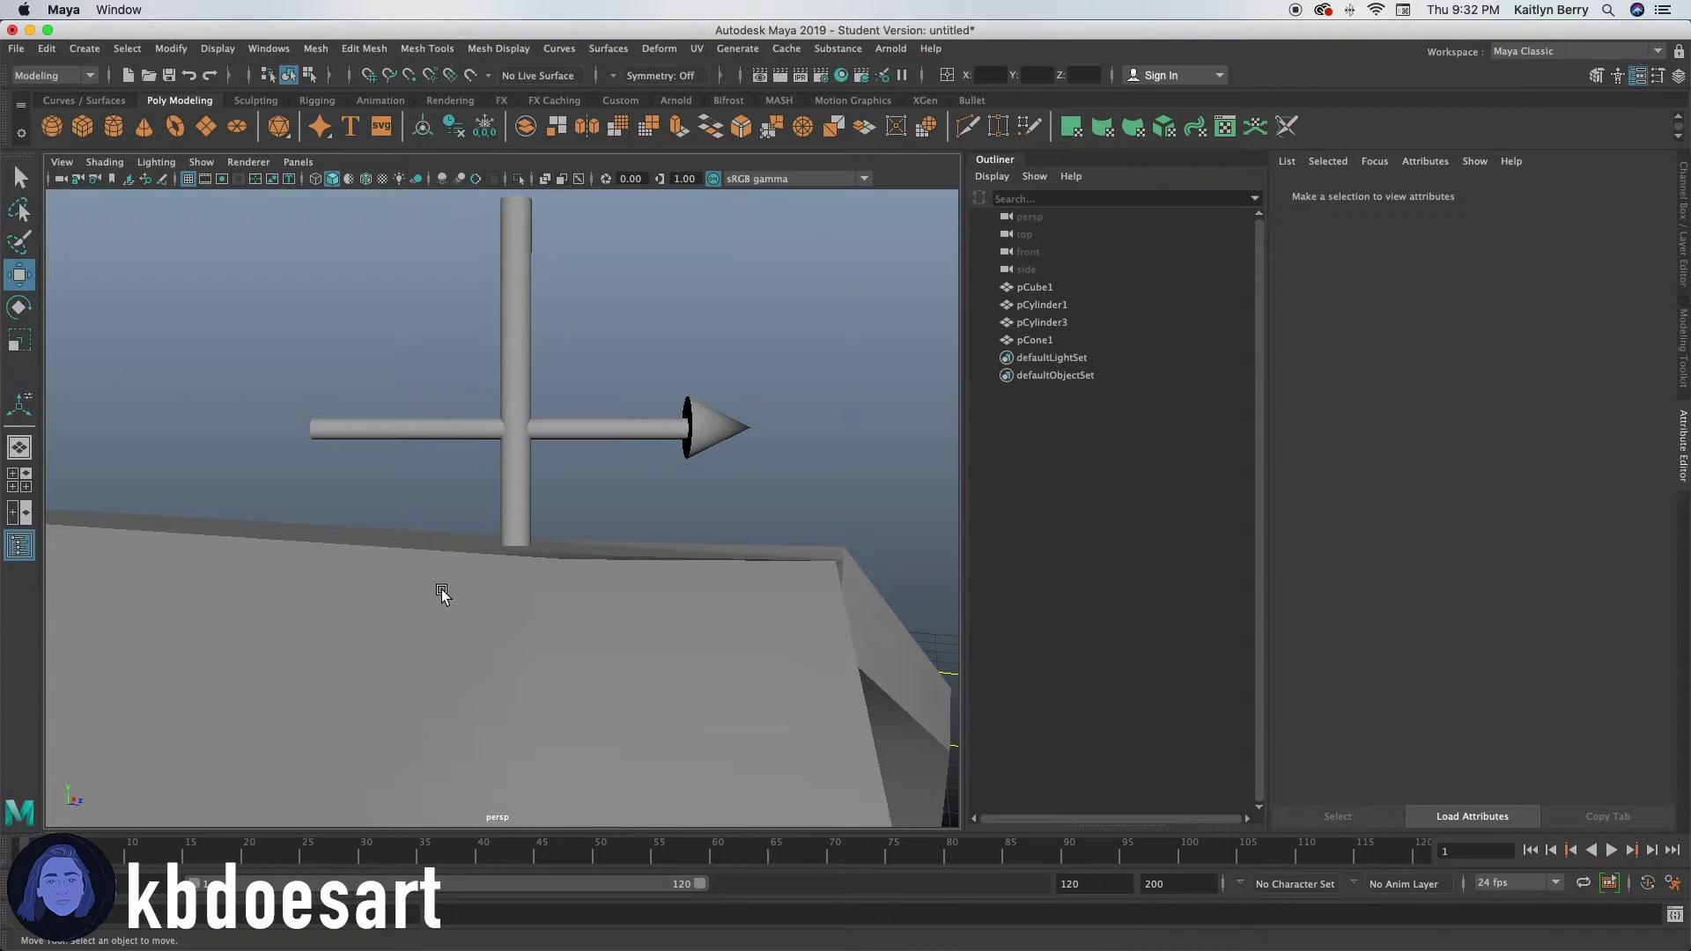
# - Add a polygon cube, scale it down to about 0.109 and move it to the tail end of the crossbar
pyautogui.click(81, 125)
pyautogui.moveTo(600, 489)
pyautogui.keyDown('alt'); pyautogui.mouseDown()
pyautogui.moveTo(310, 472)
pyautogui.moveTo(622, 510)
pyautogui.mouseUp(); pyautogui.keyUp('alt')
pyautogui.moveTo(440, 696); pyautogui.dragTo(489, 436)
pyautogui.keyDown('alt'); pyautogui.moveTo(415, 557); pyautogui.dragTo(720, 590, button='right'); pyautogui.keyUp('alt')
pyautogui.keyDown('alt'); pyautogui.moveTo(379, 626); pyautogui.dragTo(601, 611, button='right'); pyautogui.keyUp('alt')
pyautogui.press('r')
pyautogui.moveTo(247, 548); pyautogui.dragTo(604, 671)
pyautogui.moveTo(524, 501); pyautogui.dragTo(524, 666)
pyautogui.keyDown('alt'); pyautogui.moveTo(547, 646); pyautogui.dragTo(699, 702, button='right'); pyautogui.keyUp('alt')
pyautogui.keyDown('alt'); pyautogui.moveTo(699, 702); pyautogui.dragTo(589, 484, button='middle'); pyautogui.keyUp('alt')
pyautogui.keyDown('alt'); pyautogui.moveTo(589, 484); pyautogui.dragTo(574, 546); pyautogui.keyUp('alt')
pyautogui.moveTo(543, 685)
pyautogui.mouseDown()
pyautogui.moveTo(397, 716)
pyautogui.moveTo(539, 697)
pyautogui.mouseUp()
# - Rotate the small cube about 46 degrees in X and 31 degrees in Y into a diamond and seat it on the tail
pyautogui.press('r')
pyautogui.press('w')
pyautogui.press('e')
pyautogui.moveTo(509, 725)
pyautogui.keyDown('alt'); pyautogui.mouseDown()
pyautogui.moveTo(549, 736)
pyautogui.moveTo(510, 709)
pyautogui.moveTo(446, 710)
pyautogui.moveTo(521, 720)
pyautogui.mouseUp(); pyautogui.keyUp('alt')
pyautogui.moveTo(550, 591); pyautogui.dragTo(568, 674)
pyautogui.press('w')
pyautogui.moveTo(502, 585); pyautogui.dragTo(507, 577)
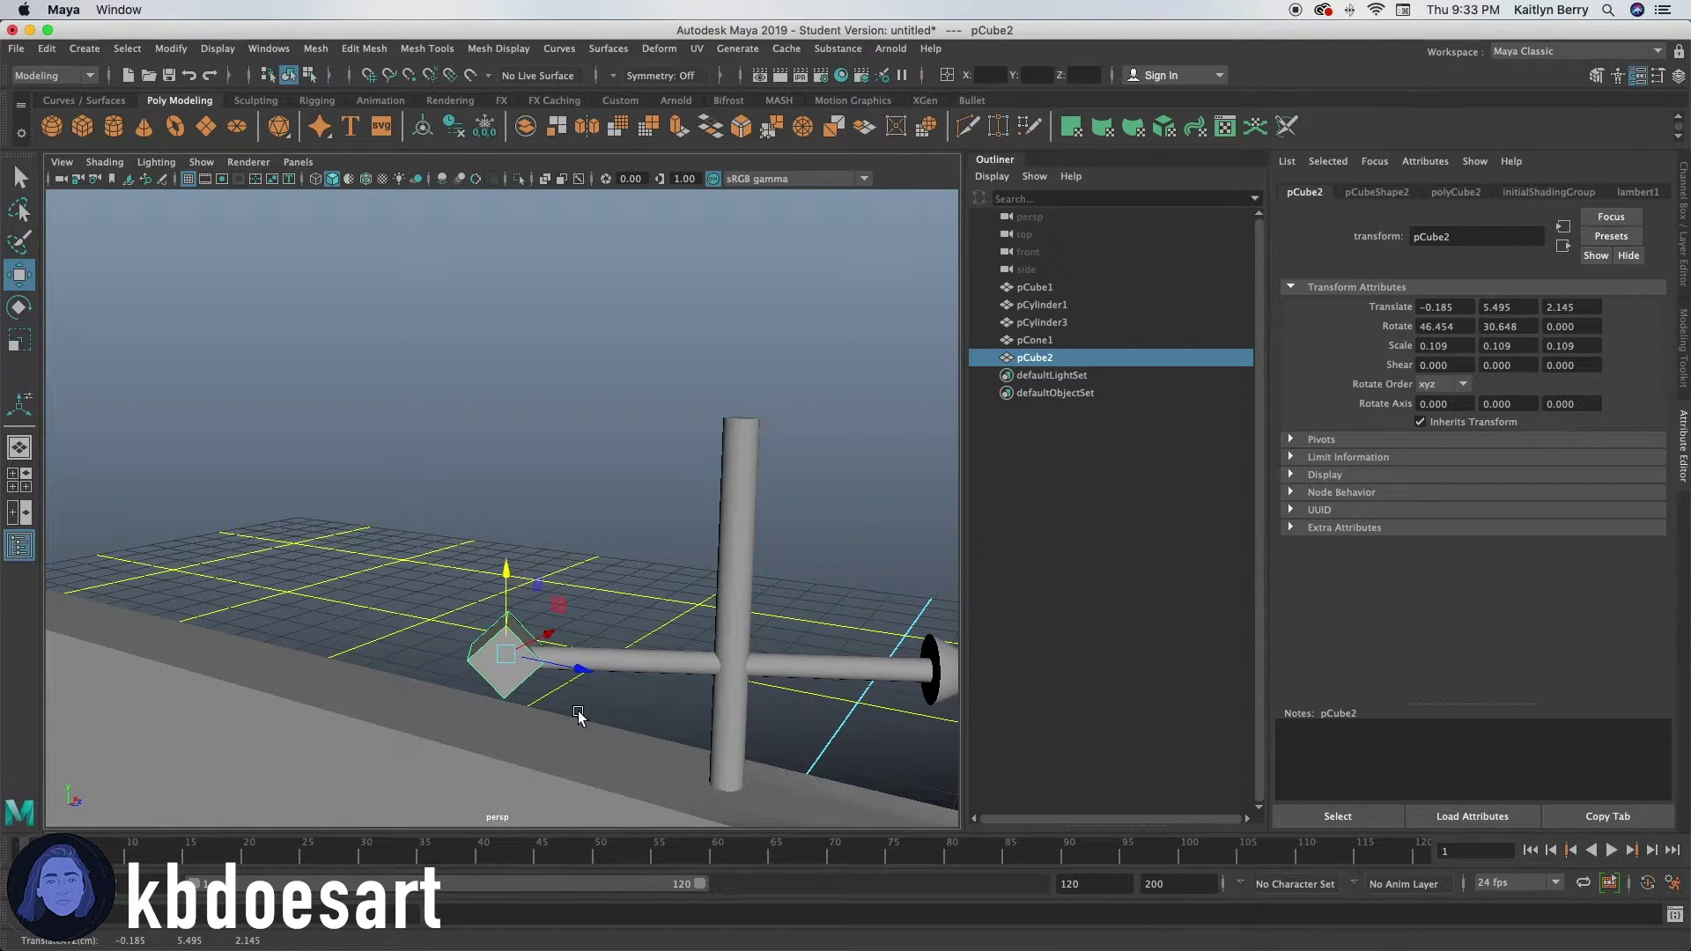
pyautogui.keyDown('alt'); pyautogui.moveTo(578, 715); pyautogui.dragTo(576, 685); pyautogui.keyUp('alt')
pyautogui.keyDown('alt'); pyautogui.moveTo(484, 646); pyautogui.dragTo(651, 637, button='right'); pyautogui.keyUp('alt')
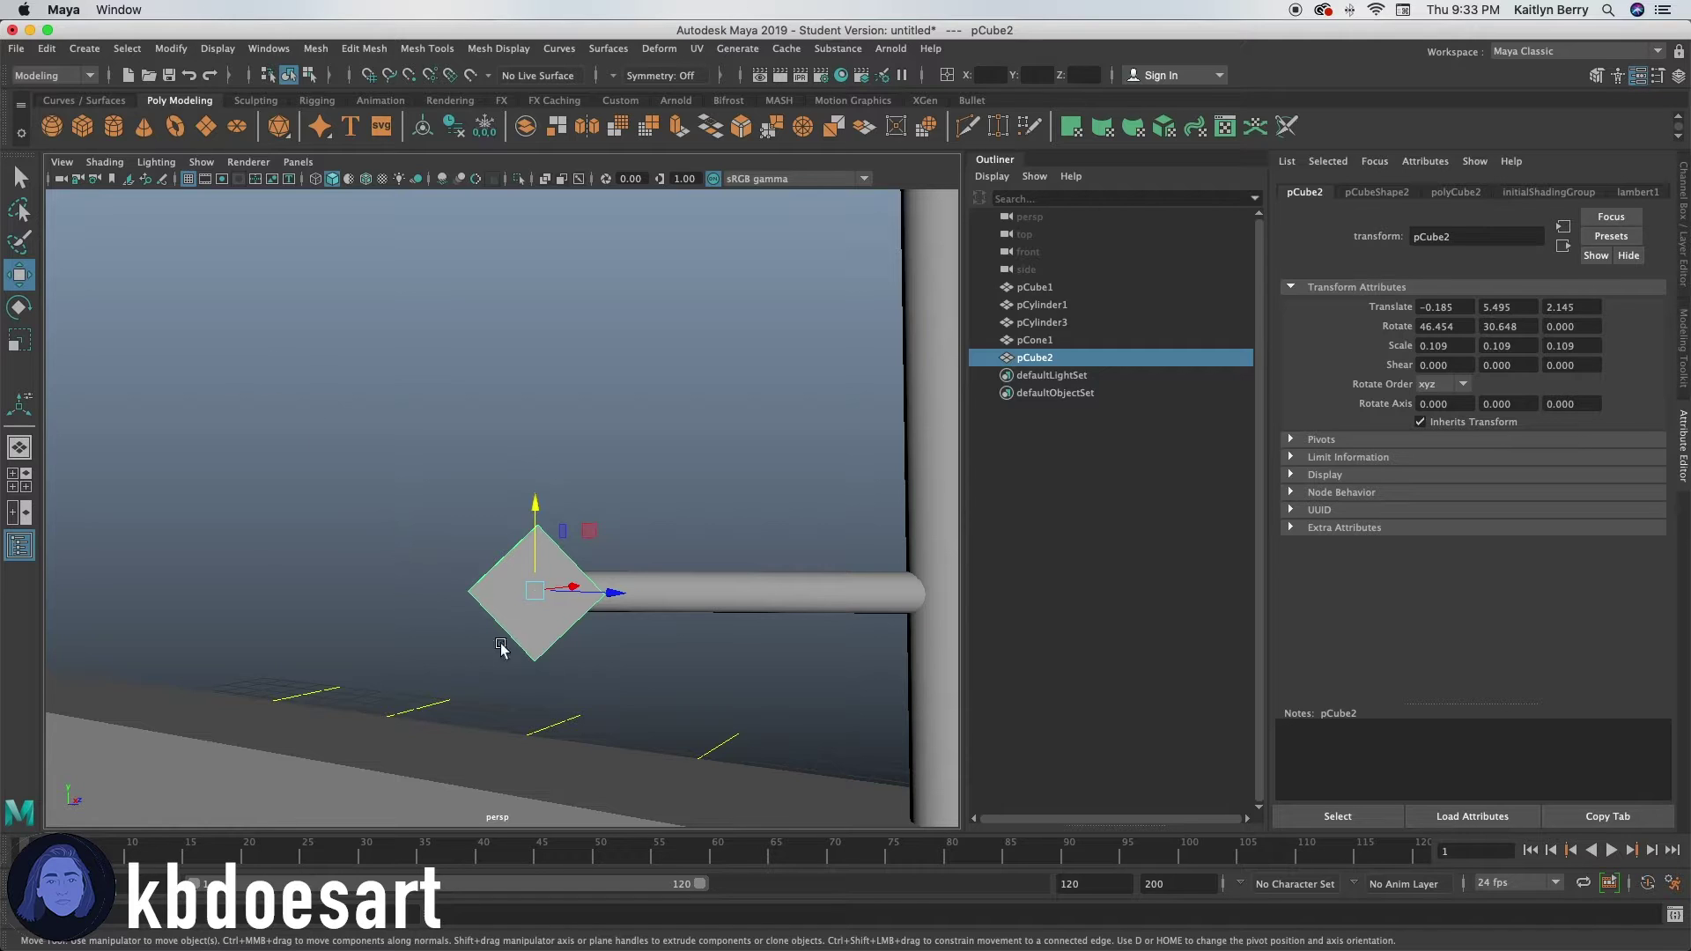
# - Duplicate the tail cube, enlarge the copy to about 0.122 and offset it outward so it partly overlaps the original
pyautogui.hotkey('ctrl', 'd')
pyautogui.keyDown('alt'); pyautogui.moveTo(533, 608); pyautogui.dragTo(567, 585); pyautogui.keyUp('alt')
pyautogui.moveTo(458, 492); pyautogui.dragTo(423, 614)
pyautogui.moveTo(430, 483); pyautogui.dragTo(424, 490)
pyautogui.keyDown('ctrl'); pyautogui.moveTo(421, 605); pyautogui.dragTo(388, 407); pyautogui.keyUp('ctrl')
pyautogui.press('super+z')
pyautogui.press('e')
pyautogui.press('r')
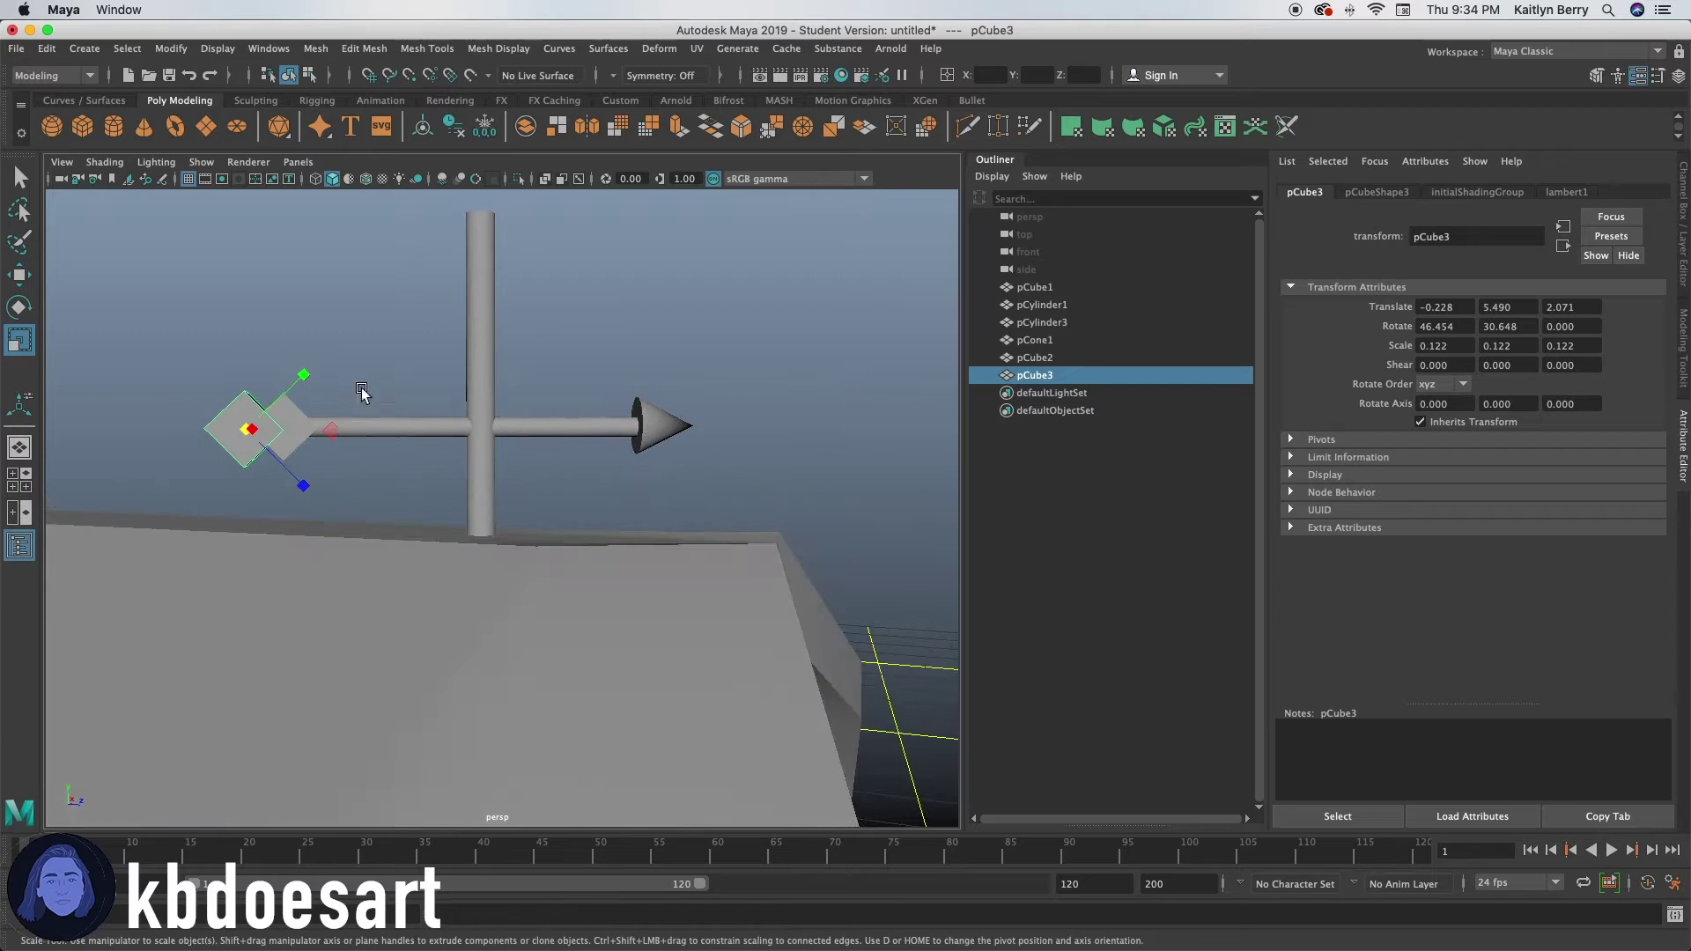
pyautogui.press('q')
pyautogui.press('w')
pyautogui.moveTo(295, 454); pyautogui.dragTo(287, 461)
# - Subtract the outer cube from the inner one with a Boolean difference to notch the arrow's tail
pyautogui.keyDown('shift'); pyautogui.click(288, 441); pyautogui.keyUp('shift')
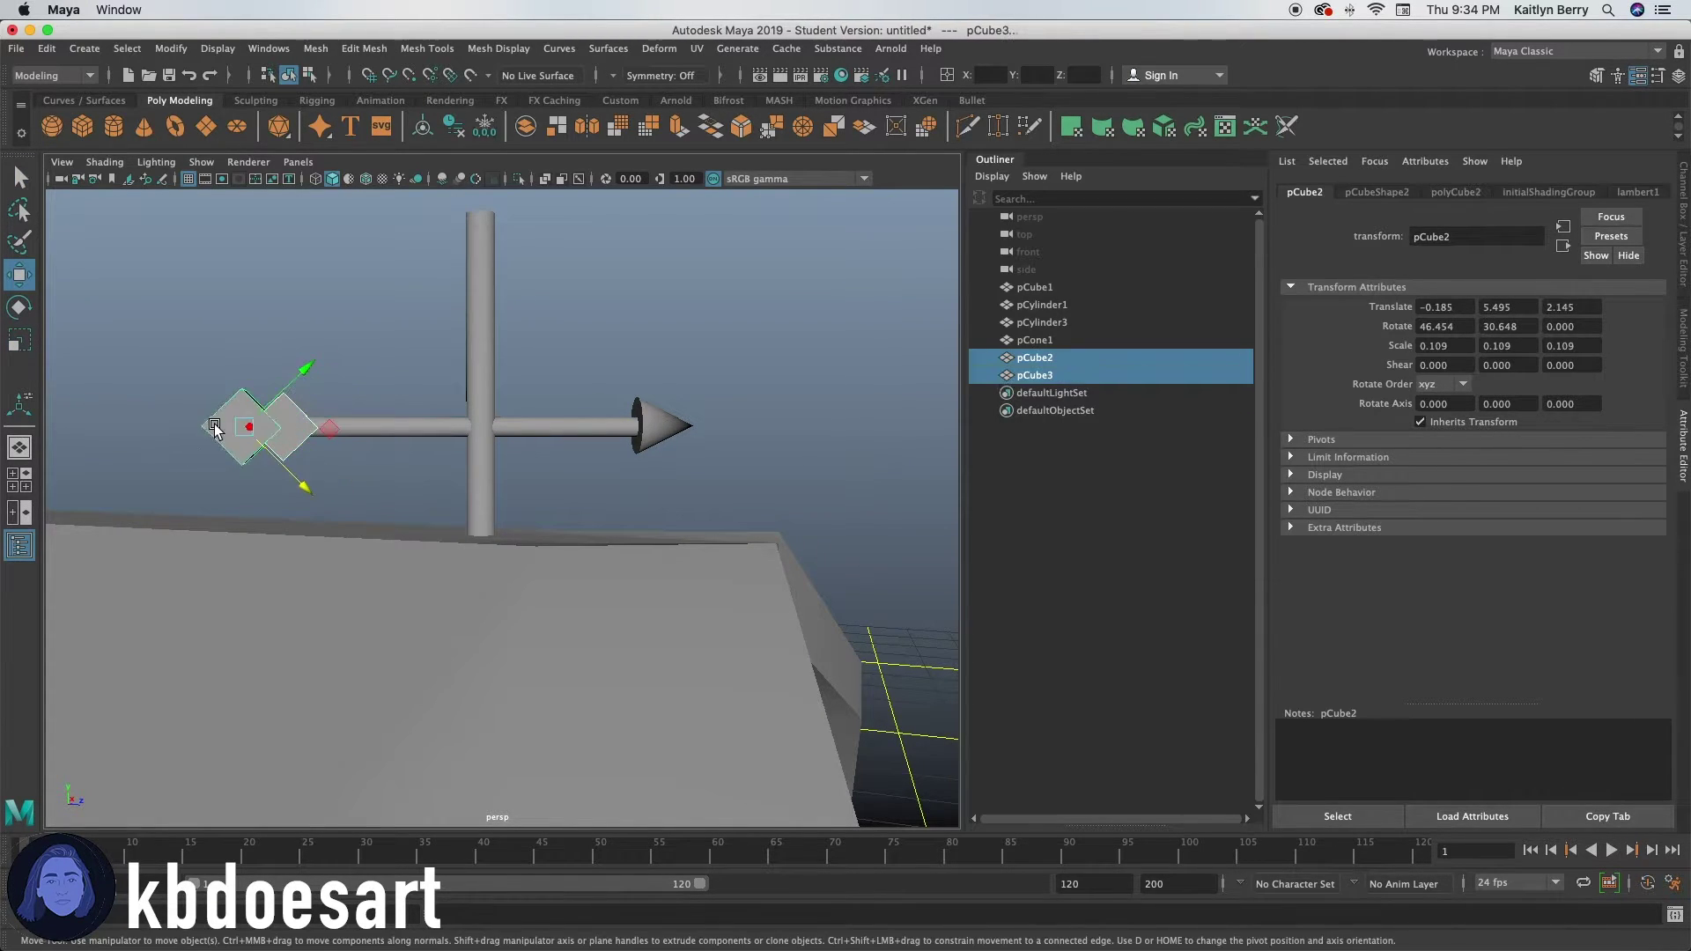
pyautogui.click(317, 51)
pyautogui.moveTo(370, 90)
pyautogui.click(541, 106)
pyautogui.click(319, 349)
pyautogui.keyDown('alt'); pyautogui.moveTo(319, 348); pyautogui.dragTo(293, 404); pyautogui.keyUp('alt')
# - Combine the crossbar, the arrowhead cone and the notched tail into one arrow mesh
pyautogui.click(628, 428)
pyautogui.keyDown('shift'); pyautogui.click(332, 431); pyautogui.keyUp('shift')
pyautogui.keyDown('shift'); pyautogui.click(284, 423); pyautogui.keyUp('shift')
pyautogui.click(317, 48)
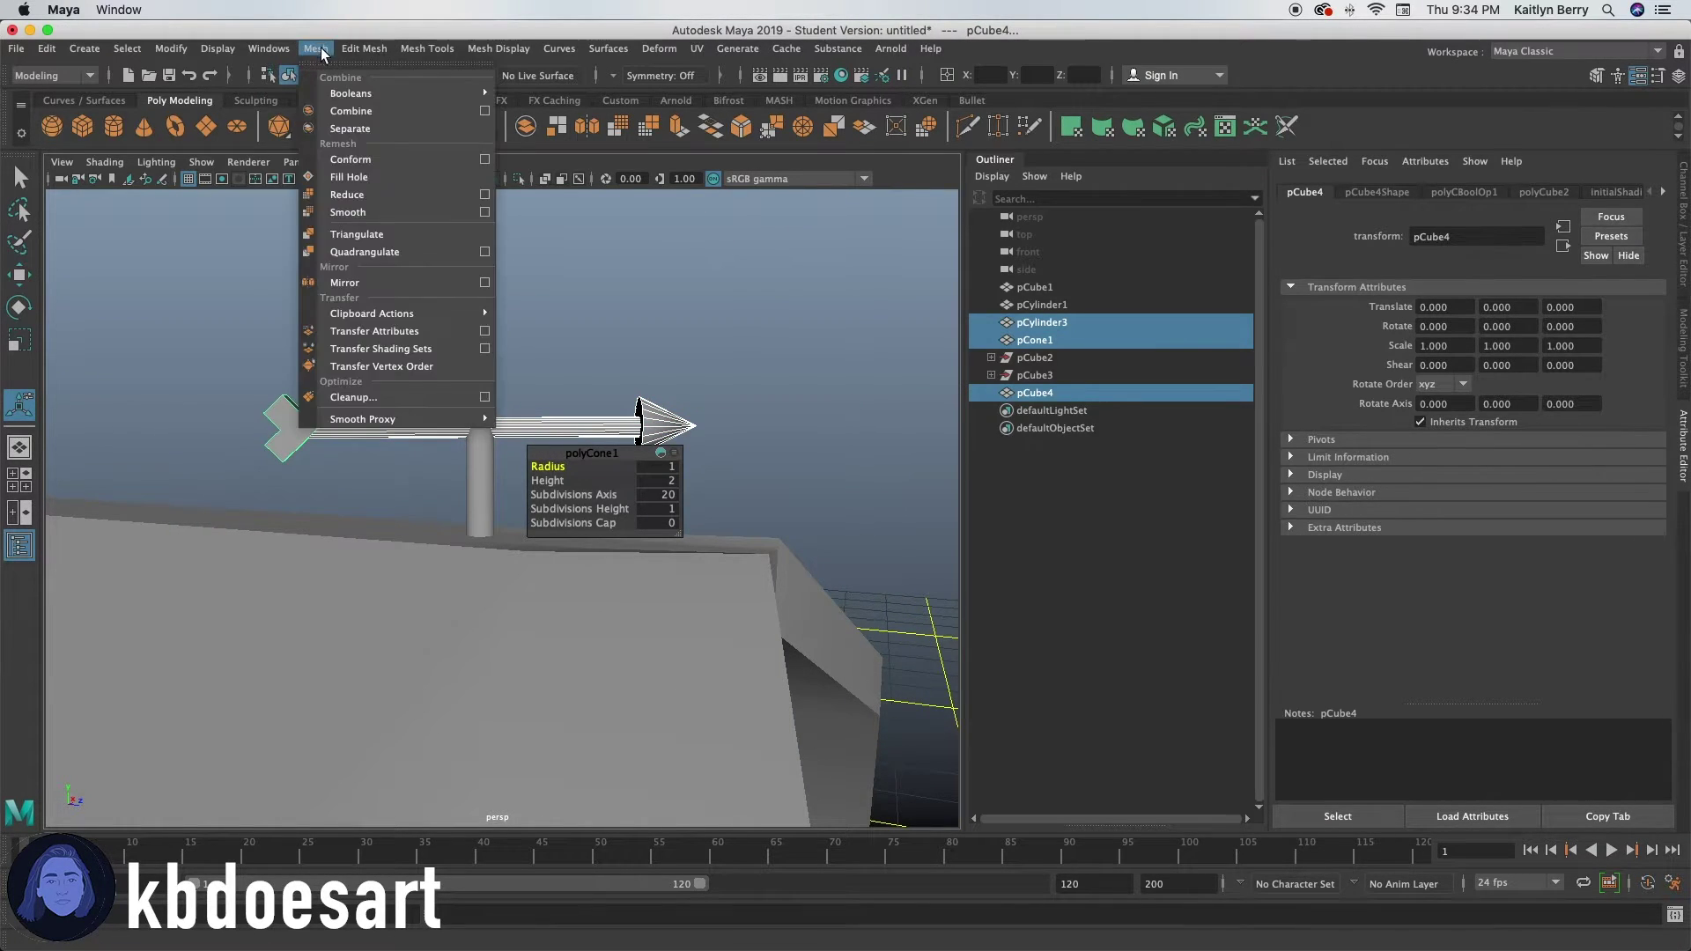
pyautogui.click(360, 105)
pyautogui.click(629, 294)
# - Duplicate the combined arrow and rotate the copy about -116 degrees in Y so the two arrows cross
pyautogui.click(680, 430)
pyautogui.keyDown('alt'); pyautogui.moveTo(675, 407); pyautogui.dragTo(639, 421); pyautogui.keyUp('alt')
pyautogui.hotkey('ctrl', 'd')
pyautogui.press('w')
pyautogui.press('e')
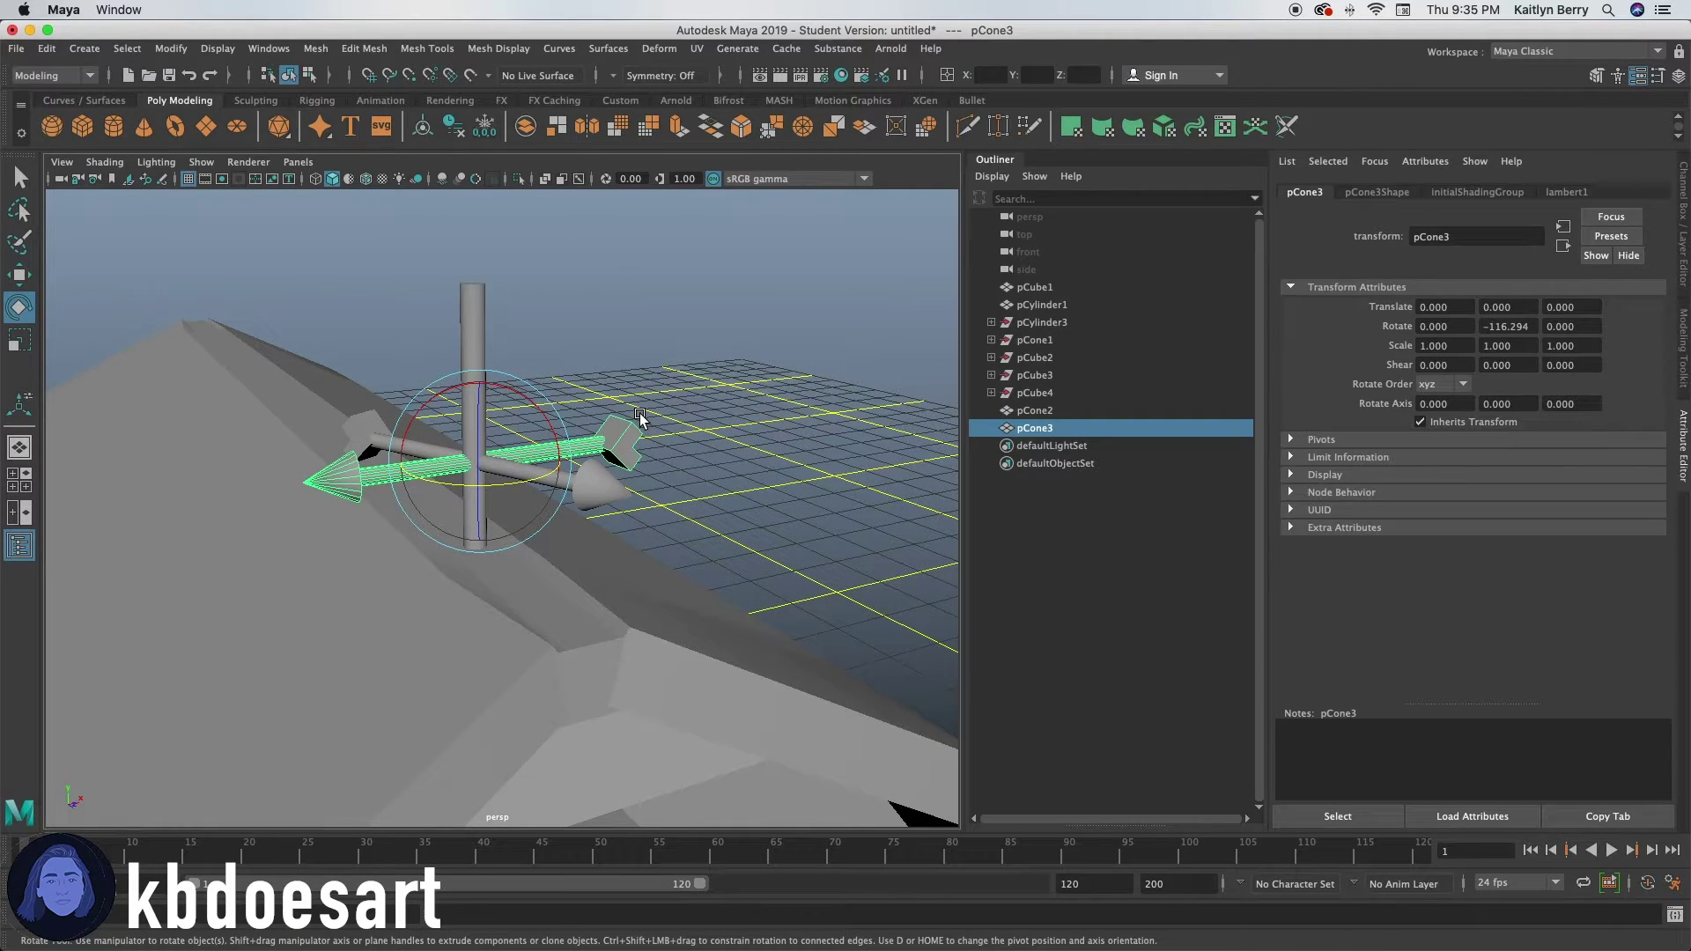
# - Duplicate the rotated arrow, raise the copy to near the top of the pole and turn it to a new heading
pyautogui.hotkey('ctrl', 'd')
pyautogui.press('w')
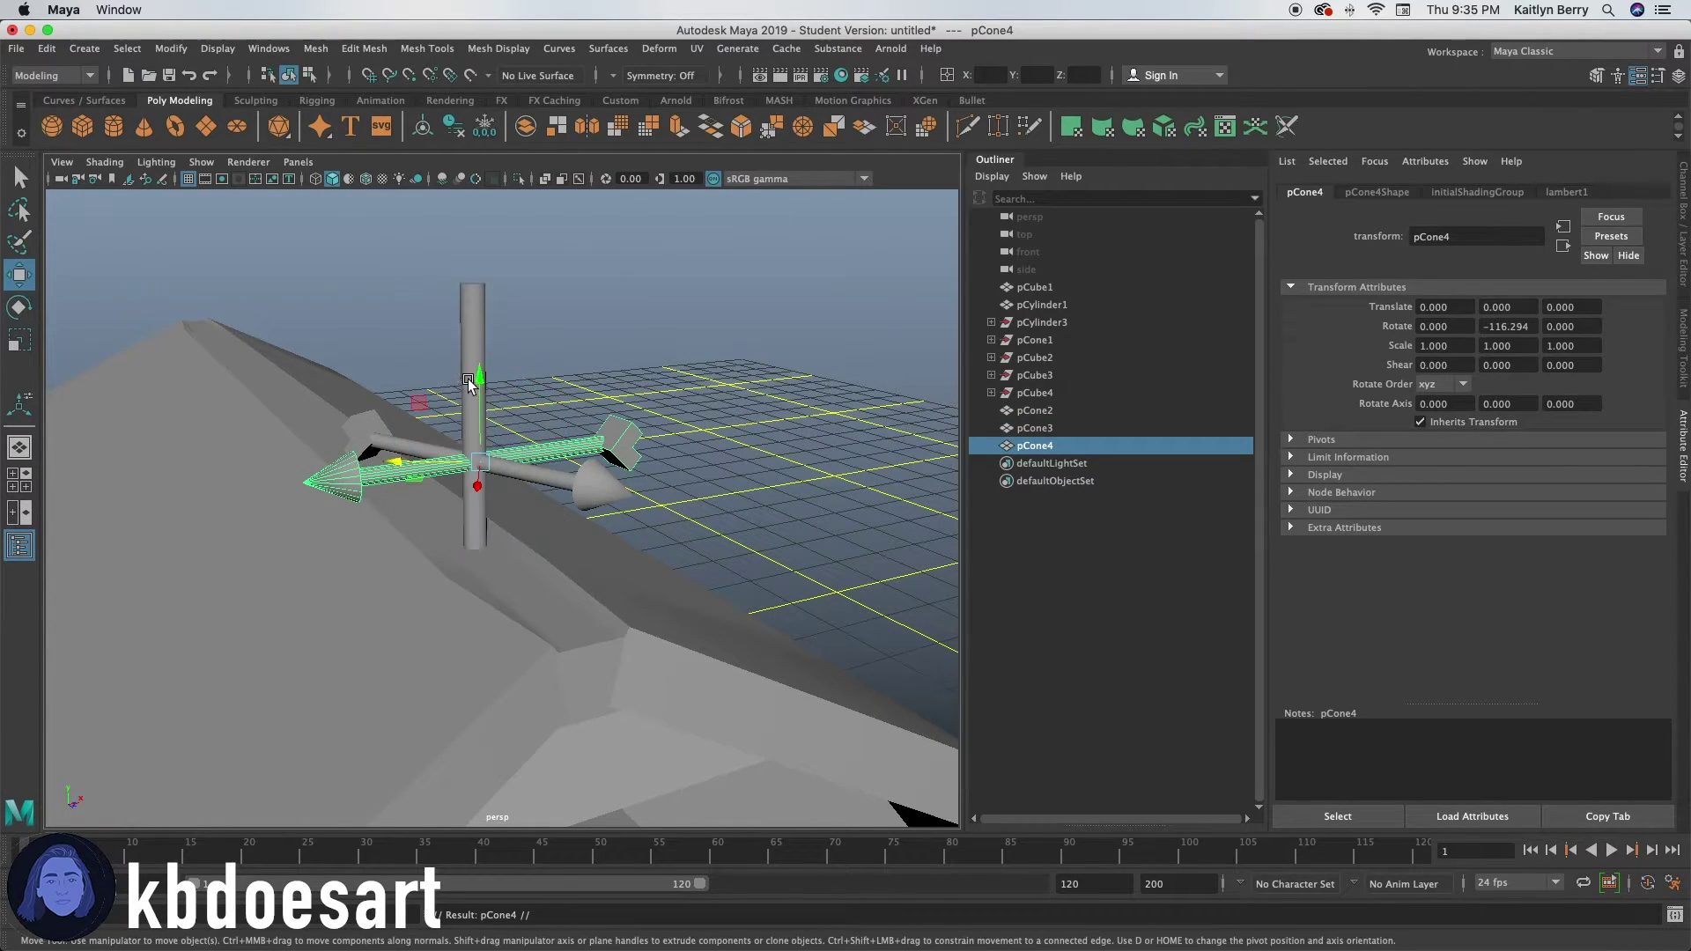
pyautogui.moveTo(486, 386); pyautogui.dragTo(468, 231)
pyautogui.press('e')
pyautogui.moveTo(443, 322); pyautogui.dragTo(725, 299)
pyautogui.click(725, 299)
pyautogui.keyDown('alt'); pyautogui.moveTo(725, 300); pyautogui.dragTo(415, 381, button='right'); pyautogui.keyUp('alt')
pyautogui.keyDown('alt'); pyautogui.moveTo(416, 380); pyautogui.dragTo(648, 440); pyautogui.keyUp('alt')
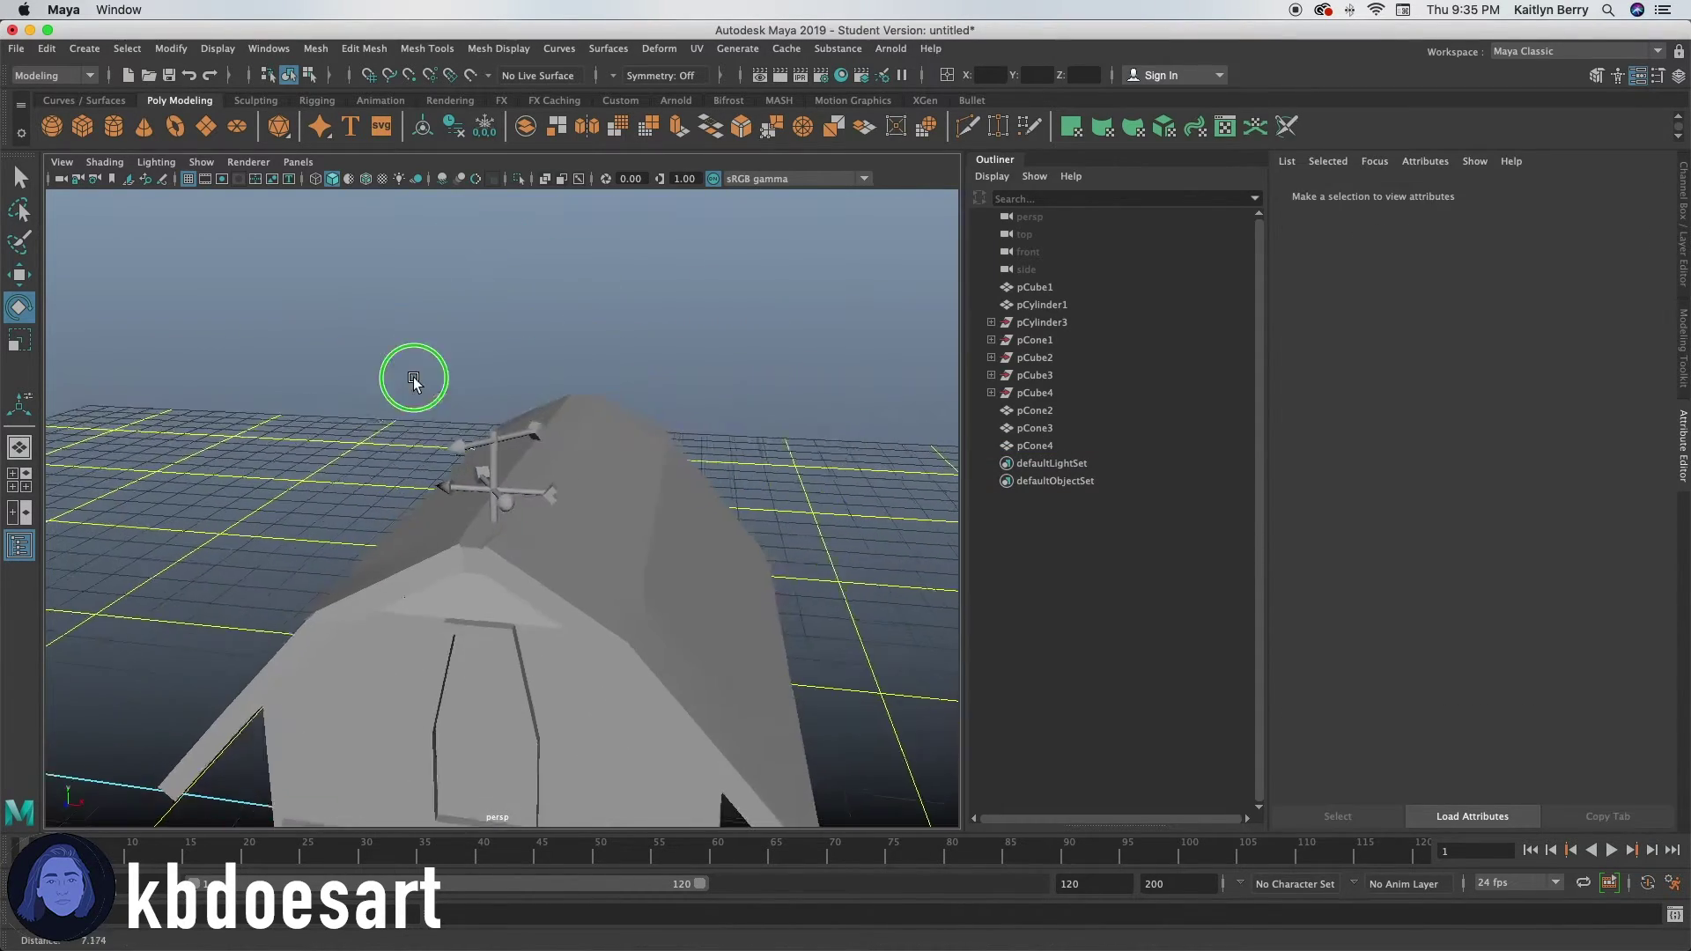
pyautogui.keyDown('alt'); pyautogui.moveTo(704, 539); pyautogui.dragTo(607, 520); pyautogui.keyUp('alt')
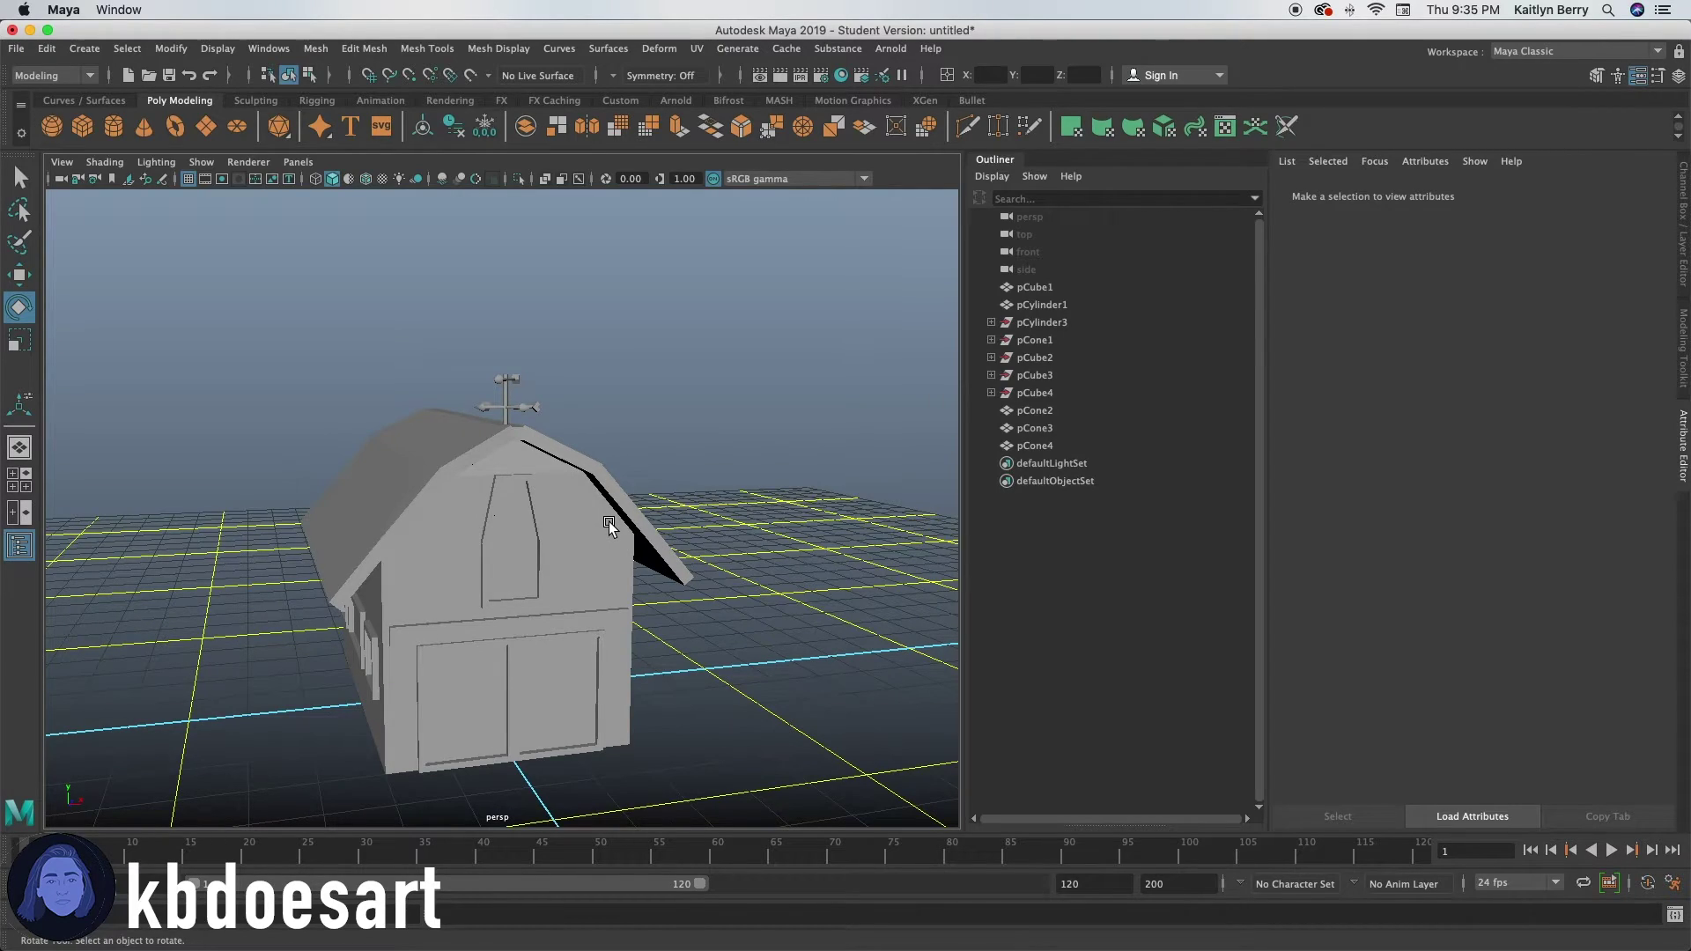
pyautogui.keyDown('alt'); pyautogui.moveTo(586, 390); pyautogui.dragTo(494, 449); pyautogui.keyUp('alt')
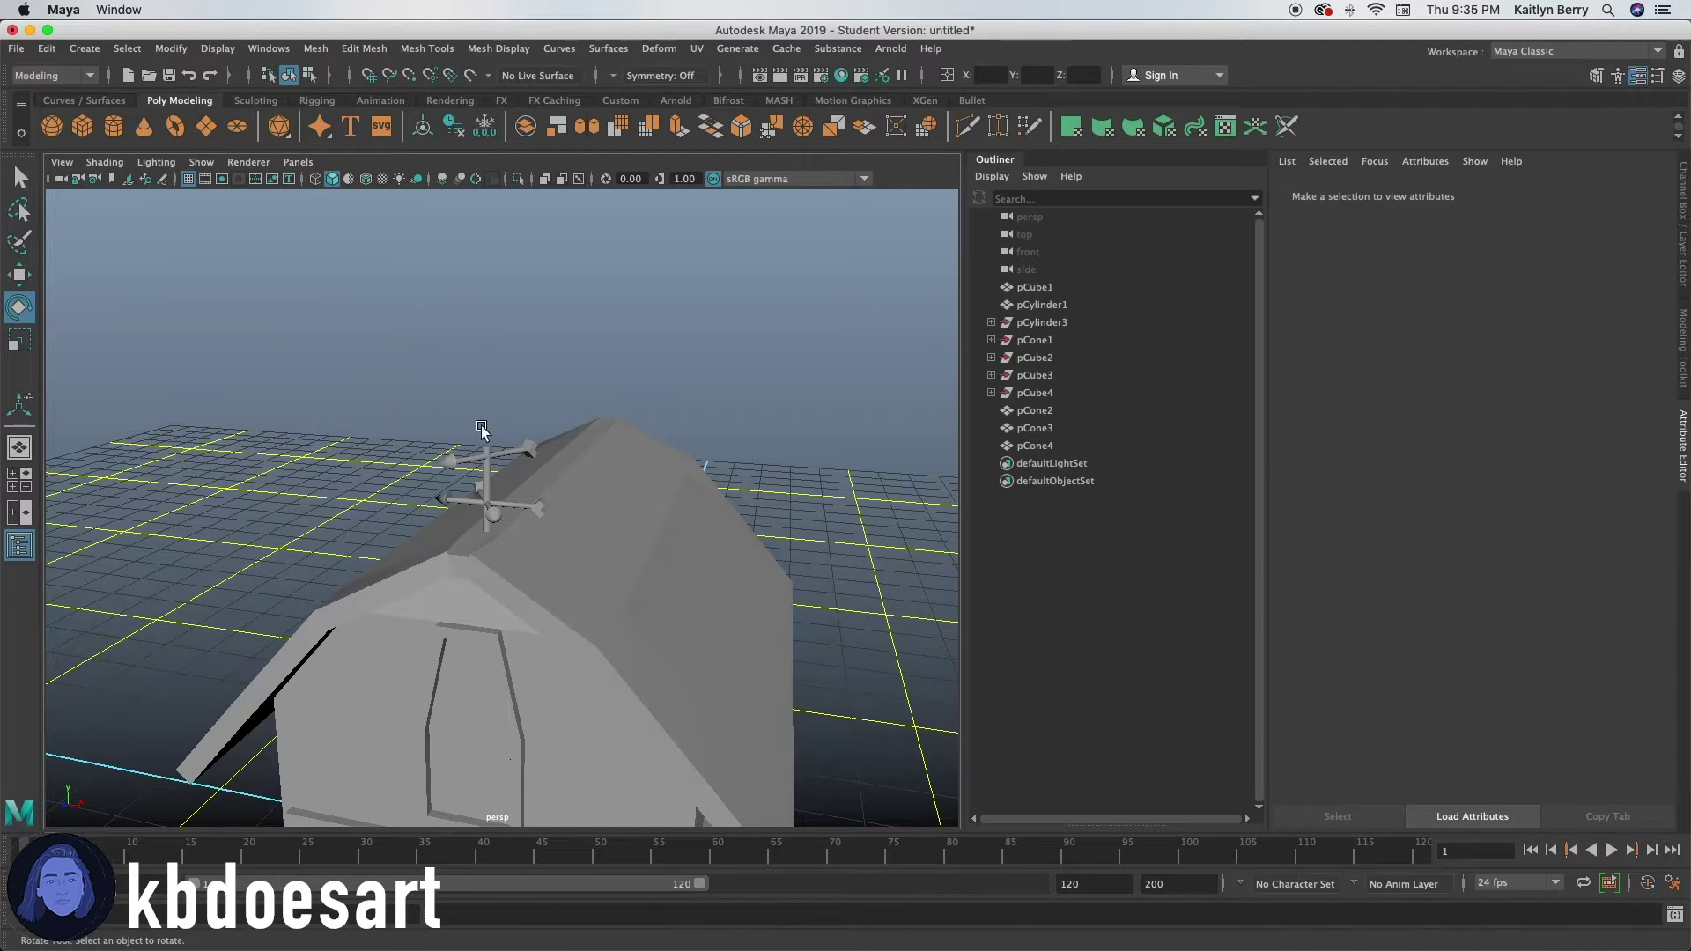
# - Create a polygon sphere, raise it to about 5.7 in Y and move it to about 2.7 in Z, near the weathervane
pyautogui.keyDown('alt'); pyautogui.moveTo(273, 306); pyautogui.dragTo(695, 339); pyautogui.keyUp('alt')
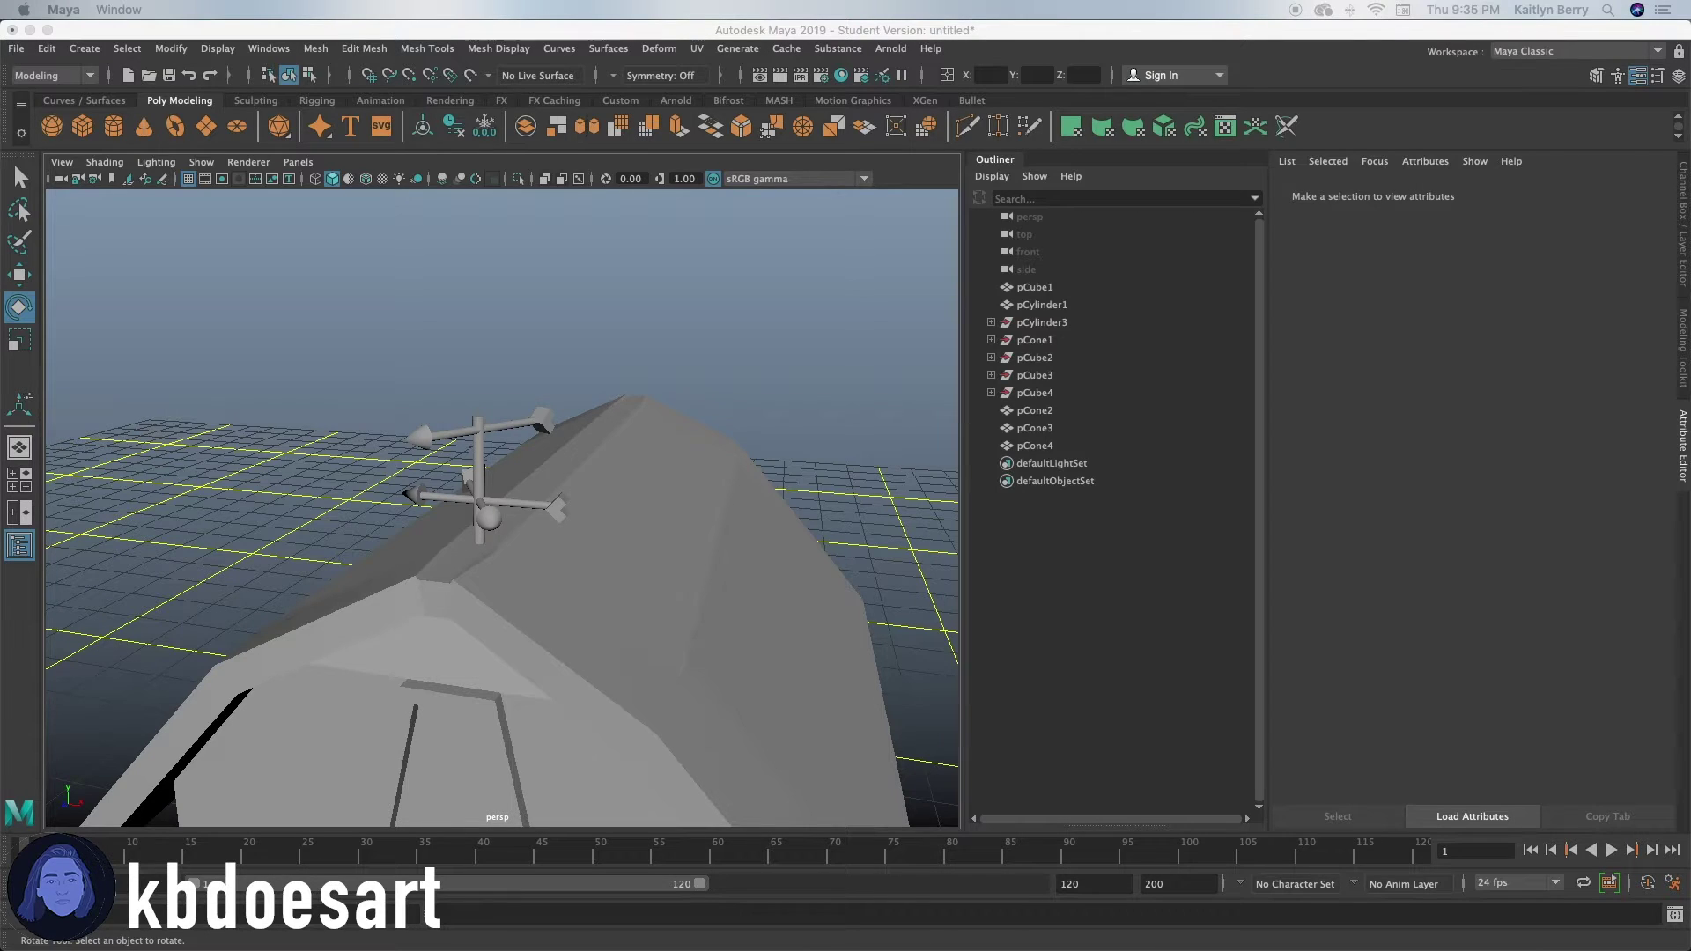
pyautogui.click(57, 126)
pyautogui.keyDown('alt'); pyautogui.moveTo(680, 527); pyautogui.dragTo(649, 511); pyautogui.keyUp('alt')
pyautogui.scroll(-5, 649, 518)
pyautogui.press('w')
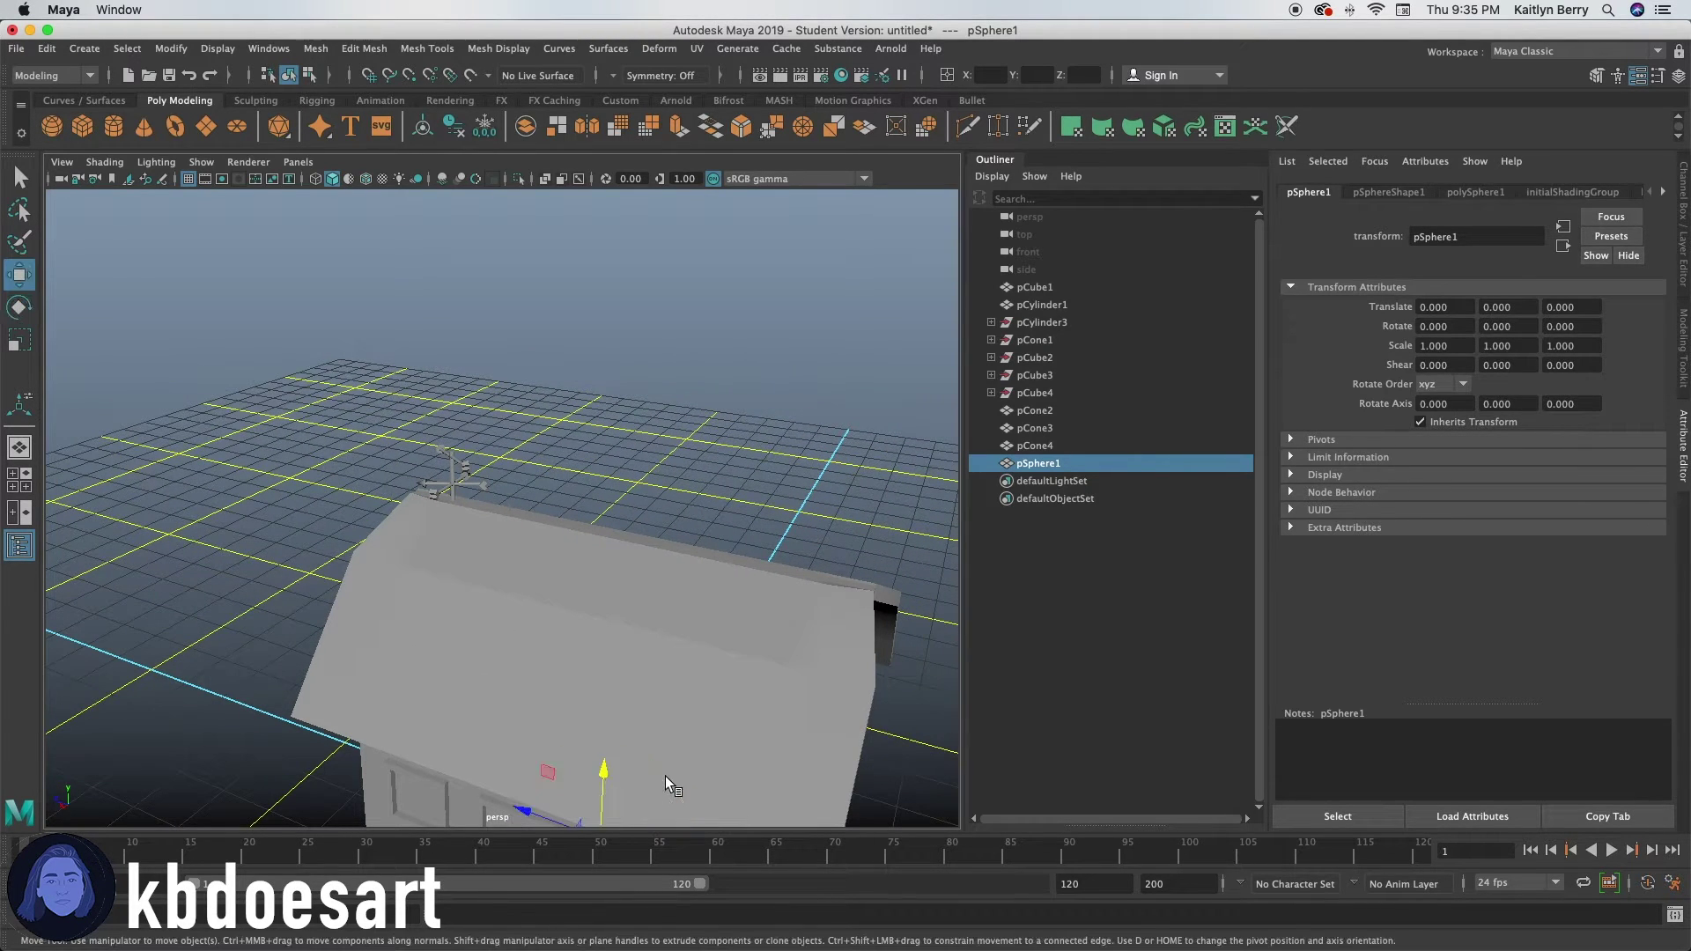
pyautogui.moveTo(578, 780); pyautogui.dragTo(690, 453)
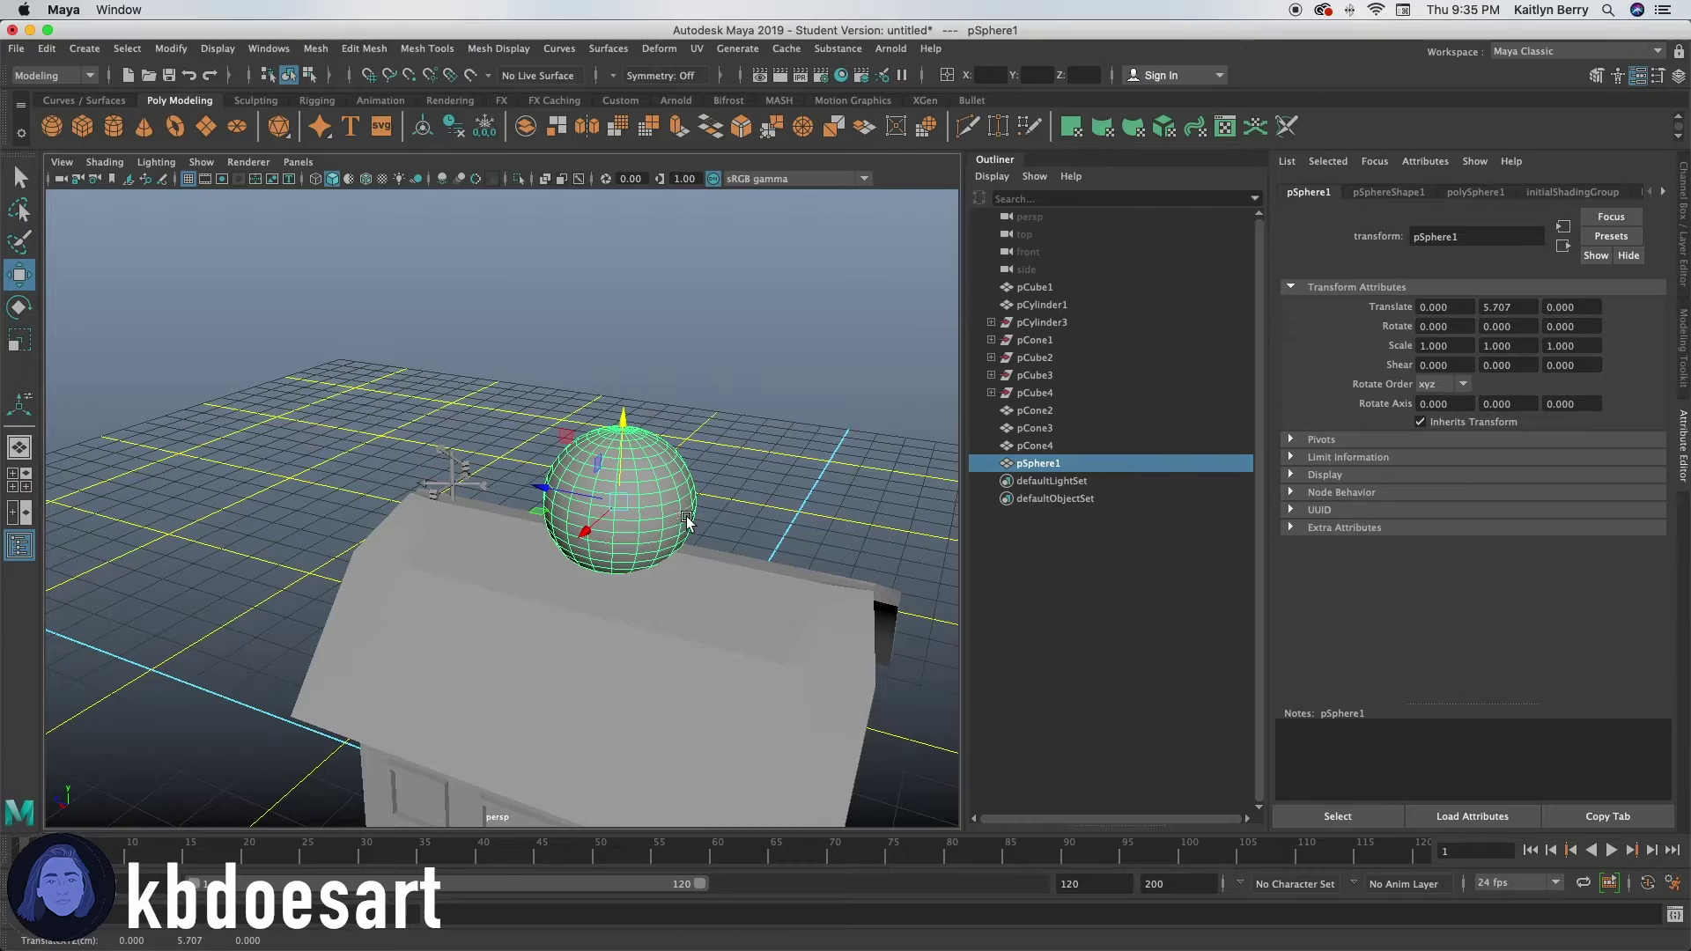
pyautogui.moveTo(568, 500); pyautogui.dragTo(395, 470)
# - Scale the sphere down uniformly to about 0.1 so it suits the weathervane pole
pyautogui.keyDown('alt'); pyautogui.moveTo(603, 499); pyautogui.dragTo(834, 537, button='right'); pyautogui.keyUp('alt')
pyautogui.keyDown('alt'); pyautogui.moveTo(370, 573); pyautogui.dragTo(555, 627); pyautogui.keyUp('alt')
pyautogui.press('e')
pyautogui.press('r')
pyautogui.moveTo(408, 525); pyautogui.dragTo(2, 638)
# - Move the small sphere onto the tip of the weathervane pole and centre it there as a finial
pyautogui.press('w')
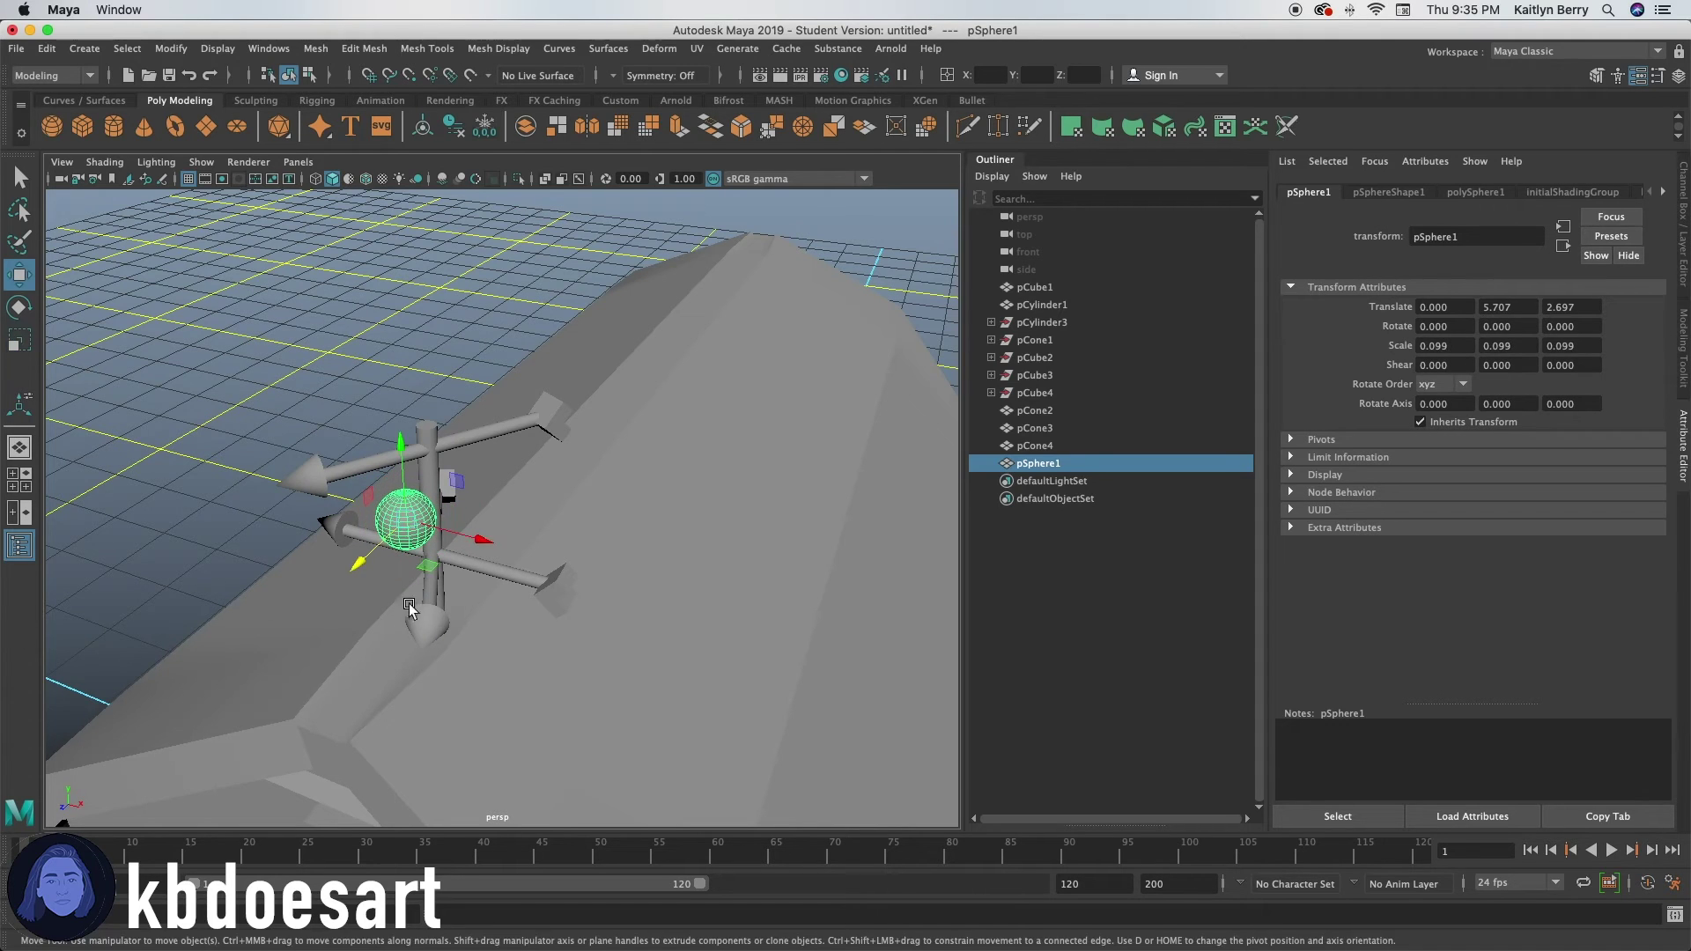
pyautogui.moveTo(358, 549); pyautogui.dragTo(384, 536)
pyautogui.moveTo(430, 426); pyautogui.dragTo(434, 372)
pyautogui.moveTo(432, 325); pyautogui.dragTo(407, 564)
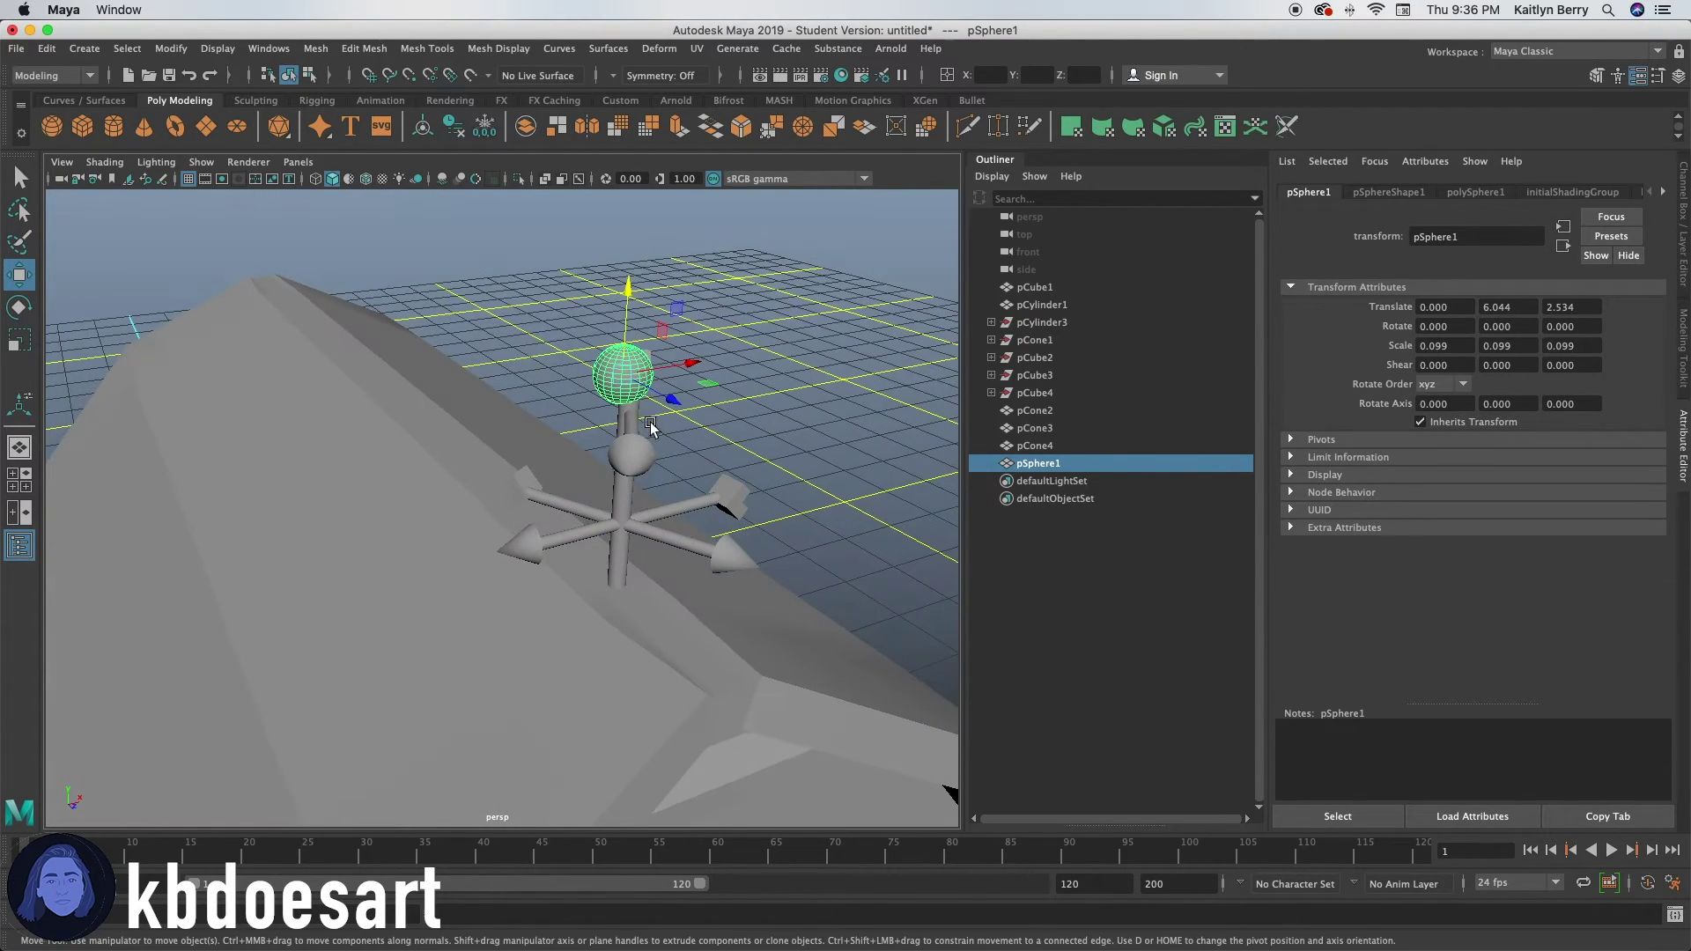
pyautogui.moveTo(686, 366); pyautogui.dragTo(645, 495)
pyautogui.moveTo(620, 557); pyautogui.dragTo(591, 612)
pyautogui.moveTo(619, 469); pyautogui.dragTo(611, 467)
pyautogui.keyDown('alt'); pyautogui.moveTo(572, 620); pyautogui.dragTo(743, 589); pyautogui.keyUp('alt')
pyautogui.moveTo(785, 321); pyautogui.dragTo(502, 434)
pyautogui.click(760, 498)
pyautogui.keyDown('alt'); pyautogui.moveTo(760, 494); pyautogui.dragTo(359, 540, button='right'); pyautogui.keyUp('alt')
pyautogui.keyDown('alt'); pyautogui.moveTo(359, 540); pyautogui.dragTo(441, 552); pyautogui.keyUp('alt')
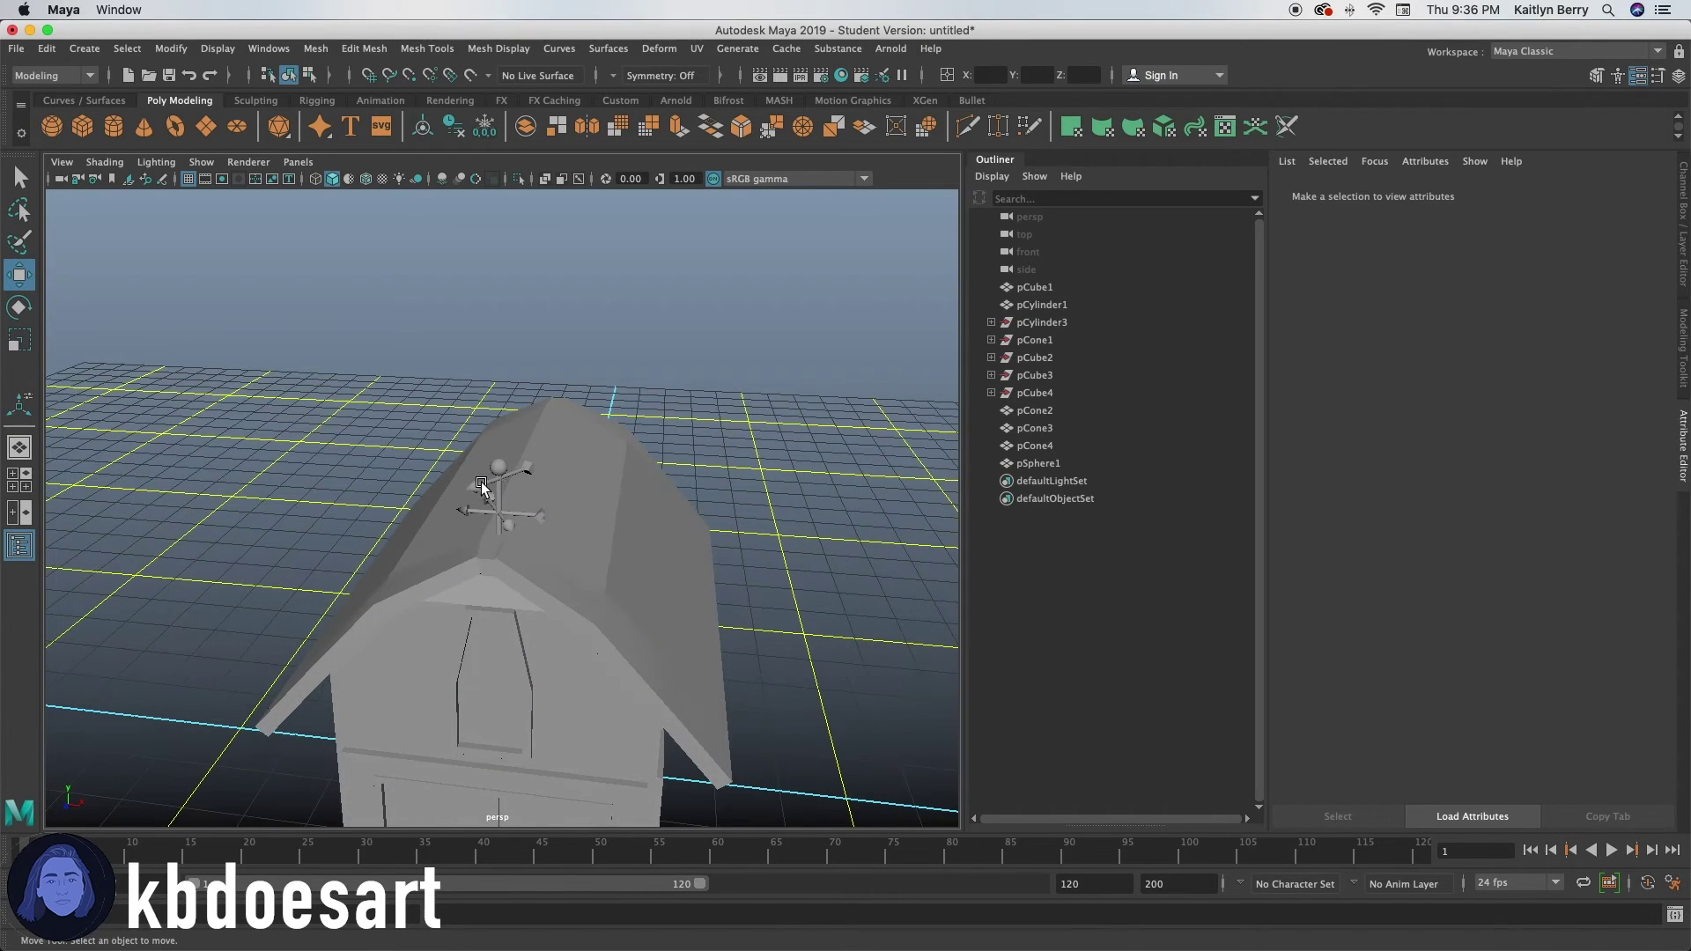
# - Raise the weathervane's upper arrow slightly along the pole, deselect it and check the whole barn from both sides
pyautogui.click(482, 483)
pyautogui.moveTo(499, 416); pyautogui.dragTo(501, 411)
pyautogui.click(392, 484)
pyautogui.keyDown('alt'); pyautogui.moveTo(390, 665); pyautogui.dragTo(439, 606); pyautogui.keyUp('alt')
pyautogui.keyDown('alt'); pyautogui.moveTo(652, 604); pyautogui.dragTo(330, 617, button='right'); pyautogui.keyUp('alt')
pyautogui.keyDown('alt'); pyautogui.moveTo(330, 616); pyautogui.dragTo(697, 563); pyautogui.keyUp('alt')
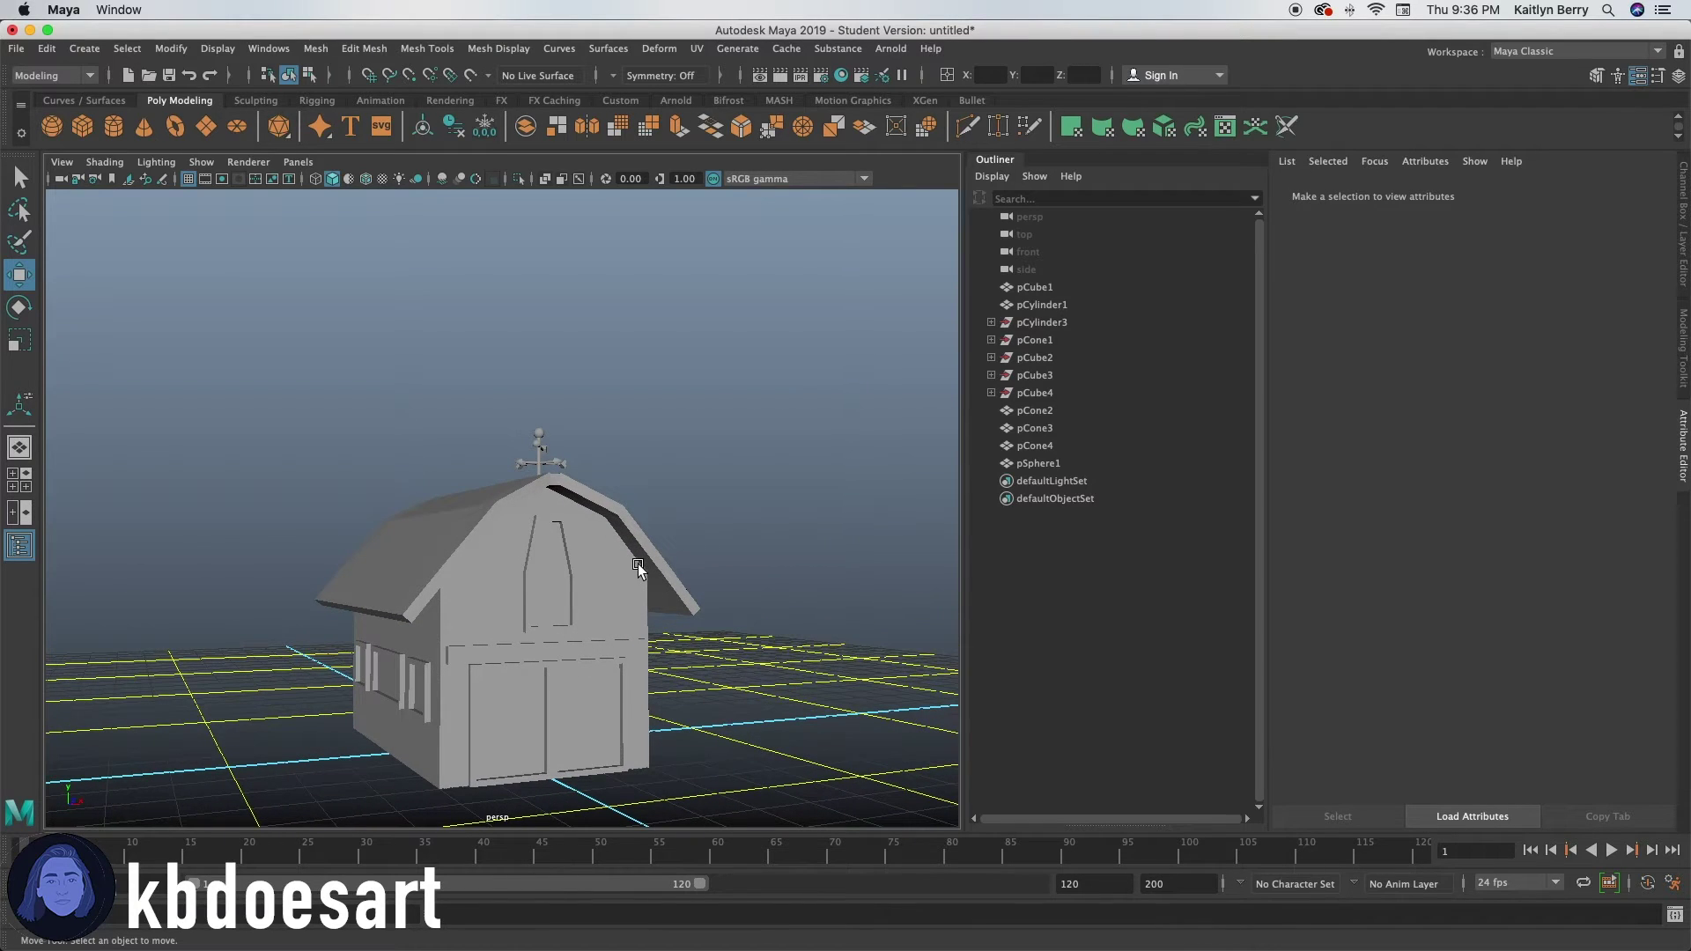
pyautogui.keyDown('alt'); pyautogui.moveTo(562, 594); pyautogui.dragTo(467, 606); pyautogui.keyUp('alt')
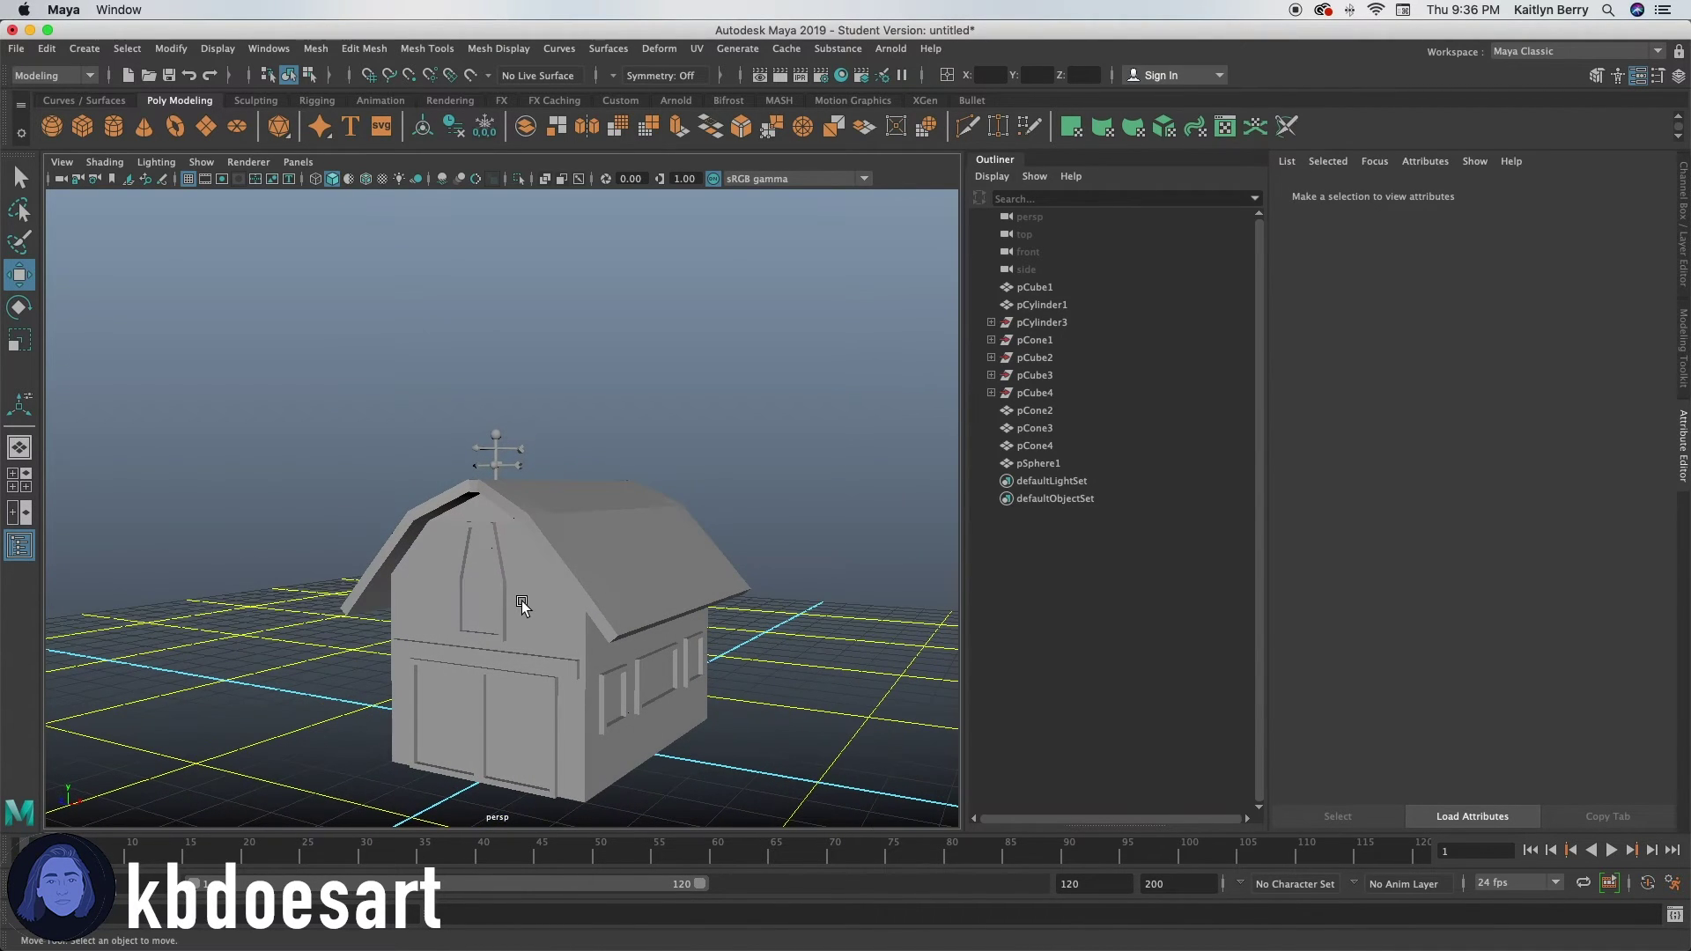